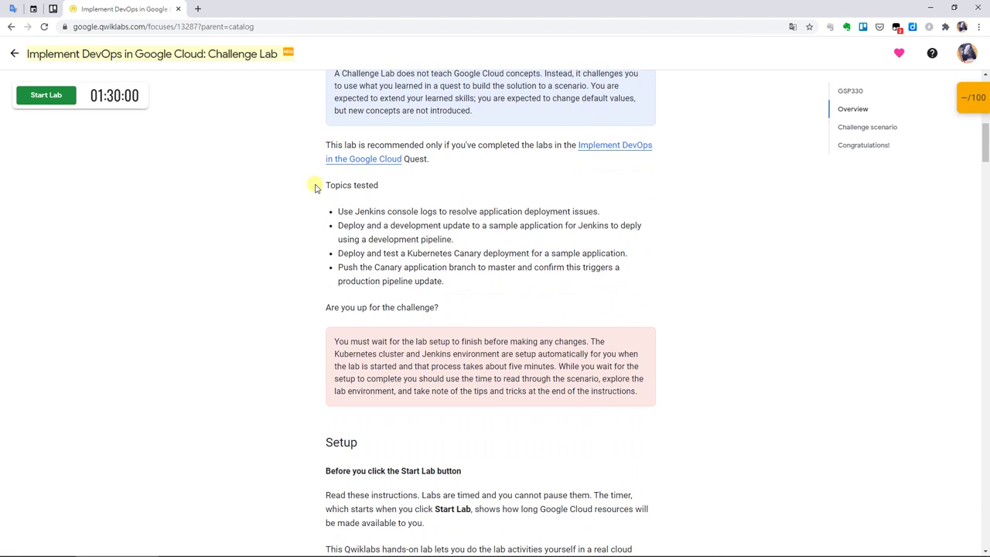
Read the challenge lab's tested topics, the Jooli Inc. standards and the start of the Task 1 description.
{"action": "left_click_drag", "start_coordinate": [315, 187], "coordinate": [531, 288]}
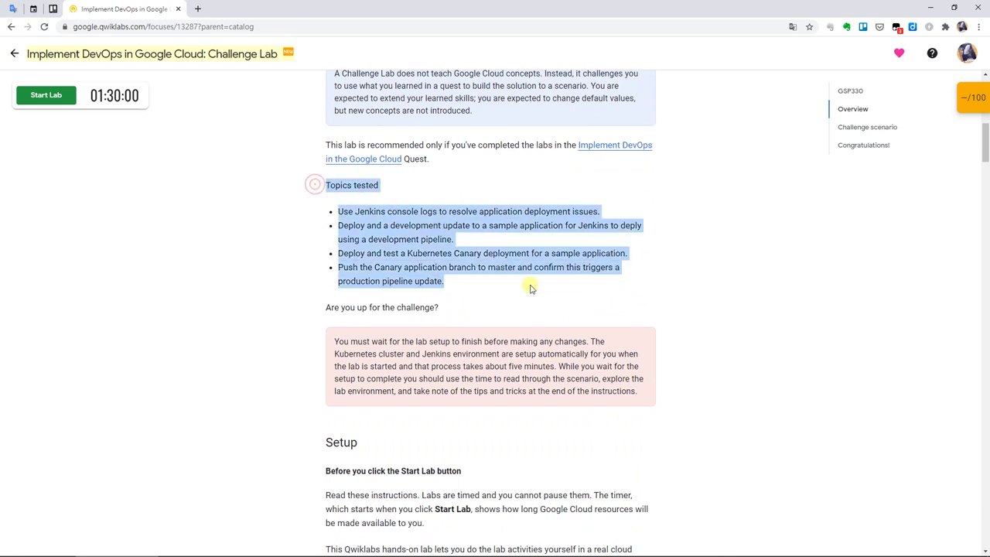
{"action": "left_click", "coordinate": [670, 303]}
{"action": "scroll", "coordinate": [663, 299], "scroll_direction": "down", "scroll_amount": 10}
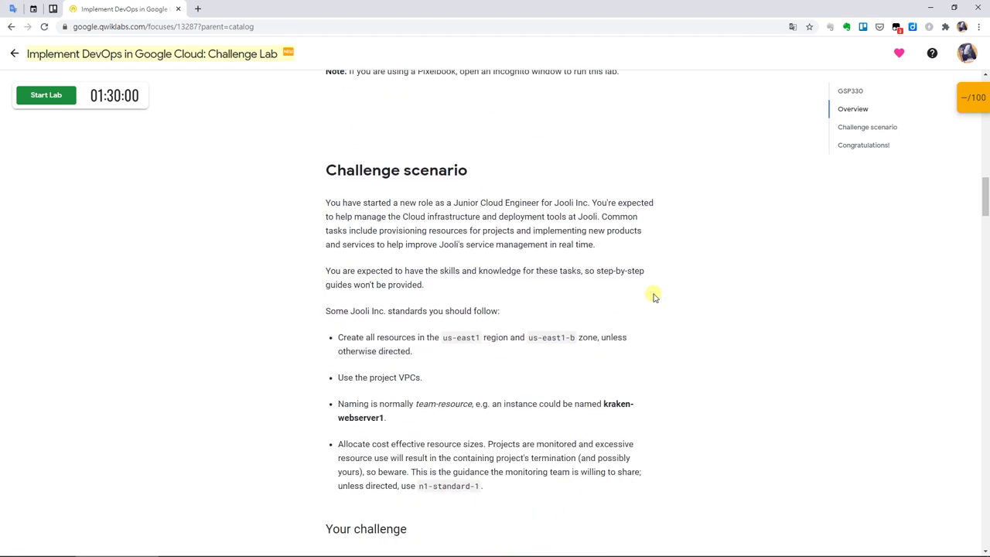
{"action": "scroll", "coordinate": [654, 297], "scroll_direction": "down", "scroll_amount": 2}
{"action": "left_click_drag", "start_coordinate": [394, 241], "coordinate": [439, 254]}
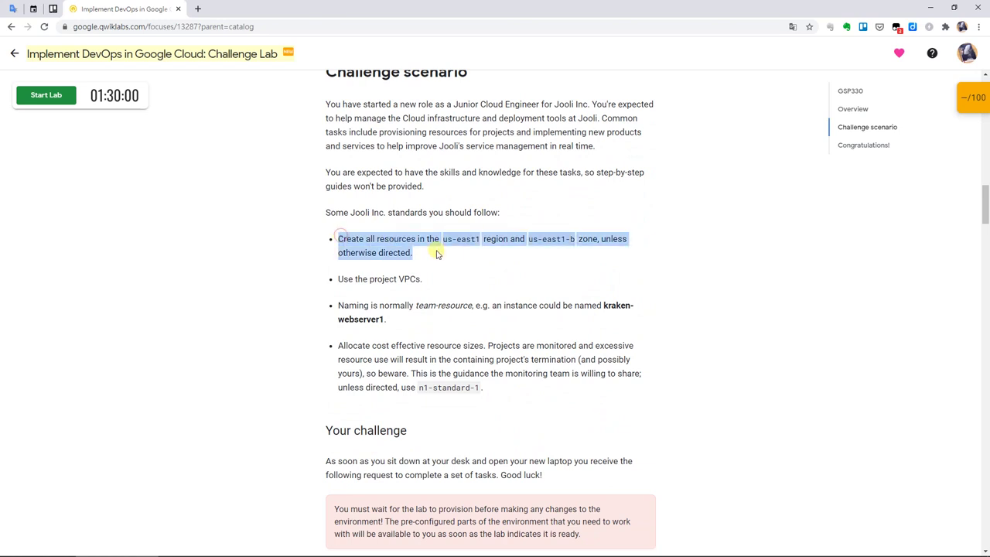
{"action": "left_click", "coordinate": [729, 276]}
{"action": "scroll", "coordinate": [686, 281], "scroll_direction": "down", "scroll_amount": 3}
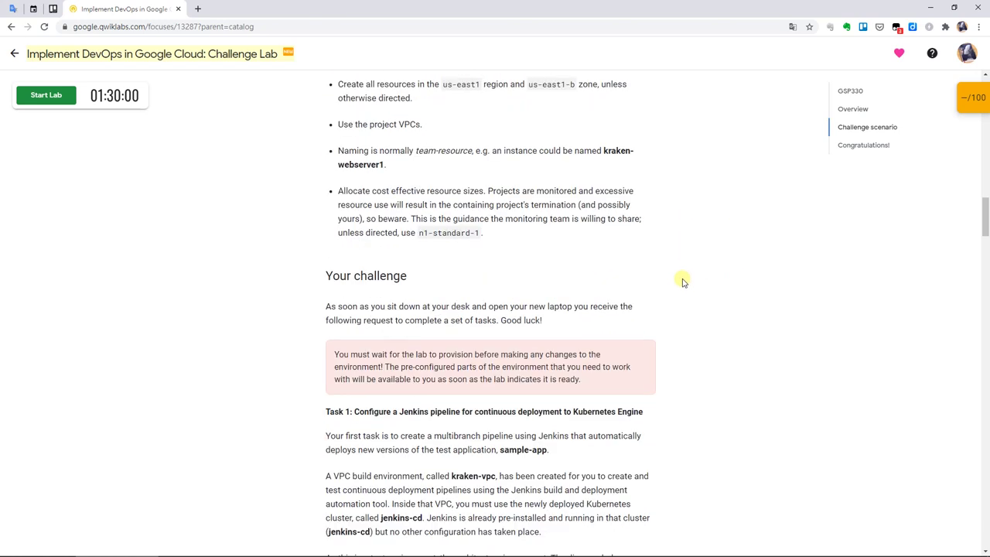
{"action": "scroll", "coordinate": [683, 281], "scroll_direction": "down", "scroll_amount": 3}
{"action": "scroll", "coordinate": [683, 281], "scroll_direction": "down", "scroll_amount": 2}
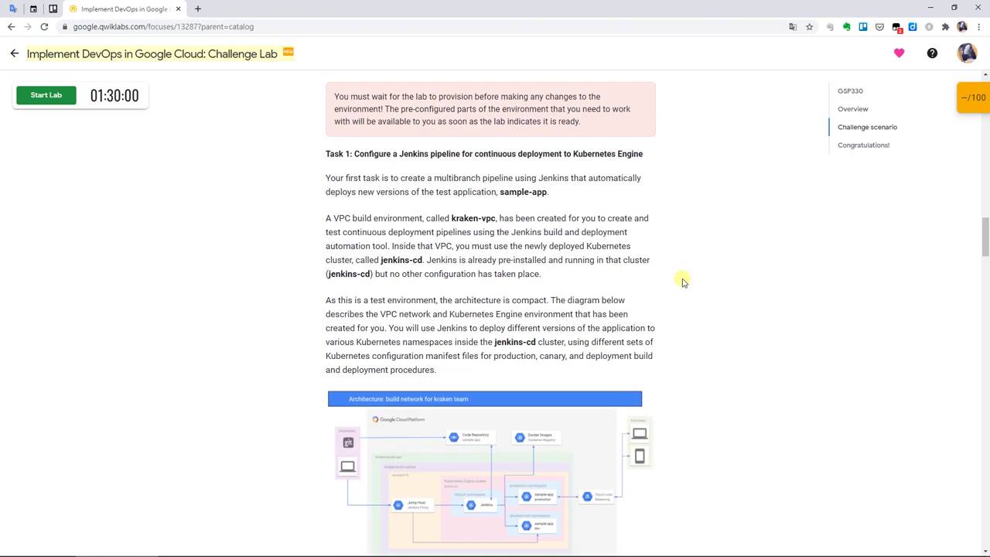
Examine enlarged views of the kraken team's build network and Jenkins test environment diagrams, reading the Task 1 requirements between them.
{"action": "left_click", "coordinate": [527, 414]}
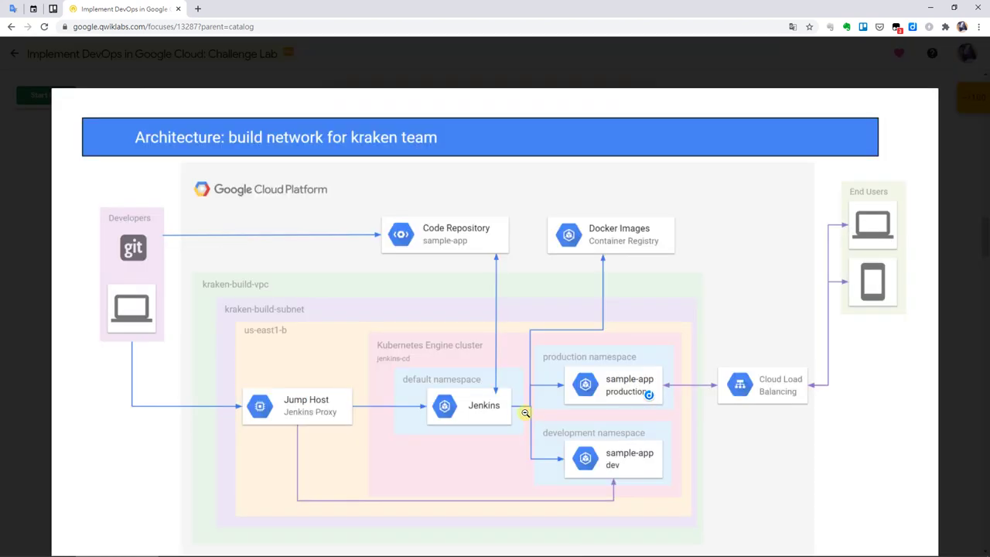
{"action": "left_click", "coordinate": [526, 413]}
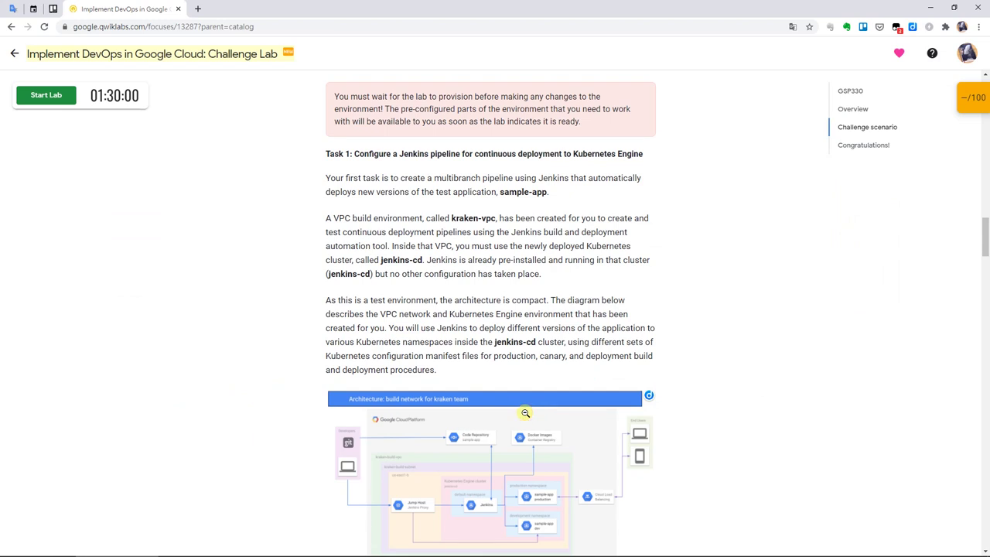
{"action": "scroll", "coordinate": [590, 328], "scroll_direction": "down", "scroll_amount": 12}
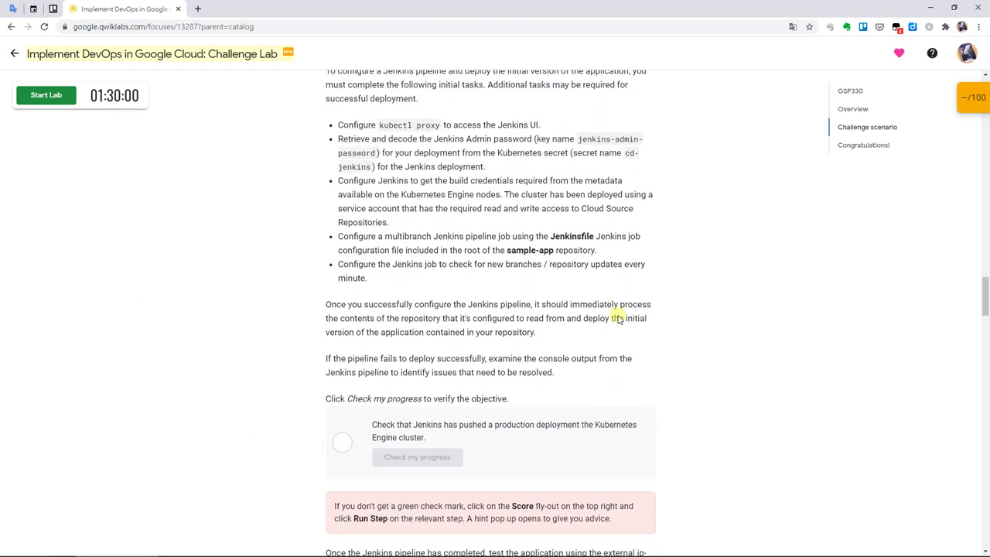
{"action": "scroll", "coordinate": [618, 318], "scroll_direction": "down", "scroll_amount": 4}
{"action": "left_click", "coordinate": [601, 330]}
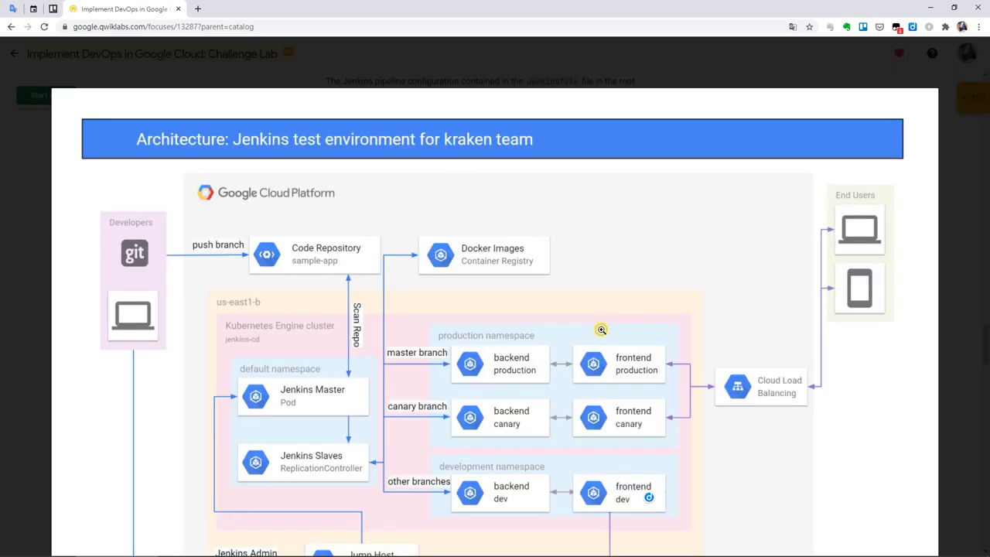
{"action": "left_click", "coordinate": [779, 454]}
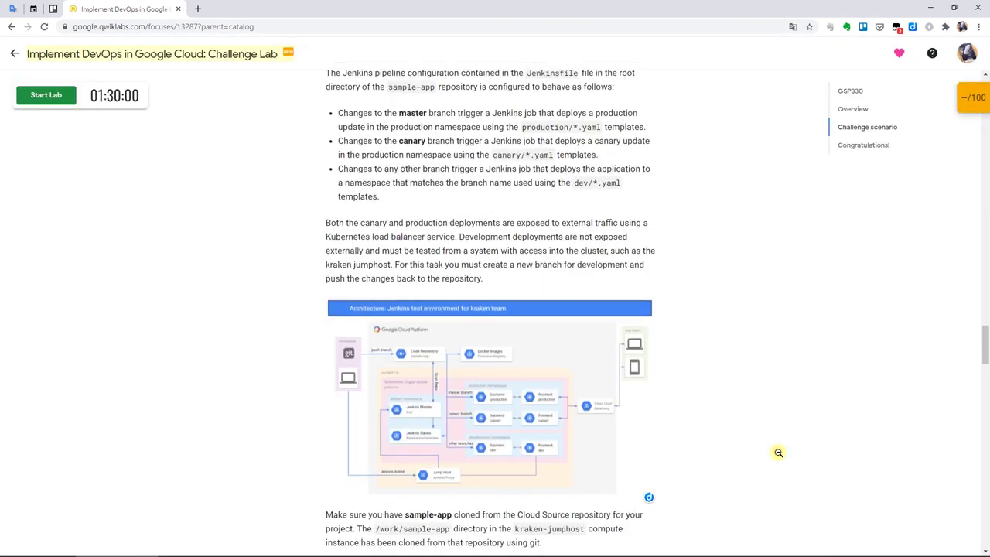
Read through the remaining challenge tasks and the Tips and Tricks section at the end of the instructions.
{"action": "scroll", "coordinate": [772, 444], "scroll_direction": "down", "scroll_amount": 5}
{"action": "scroll", "coordinate": [759, 434], "scroll_direction": "down", "scroll_amount": 10}
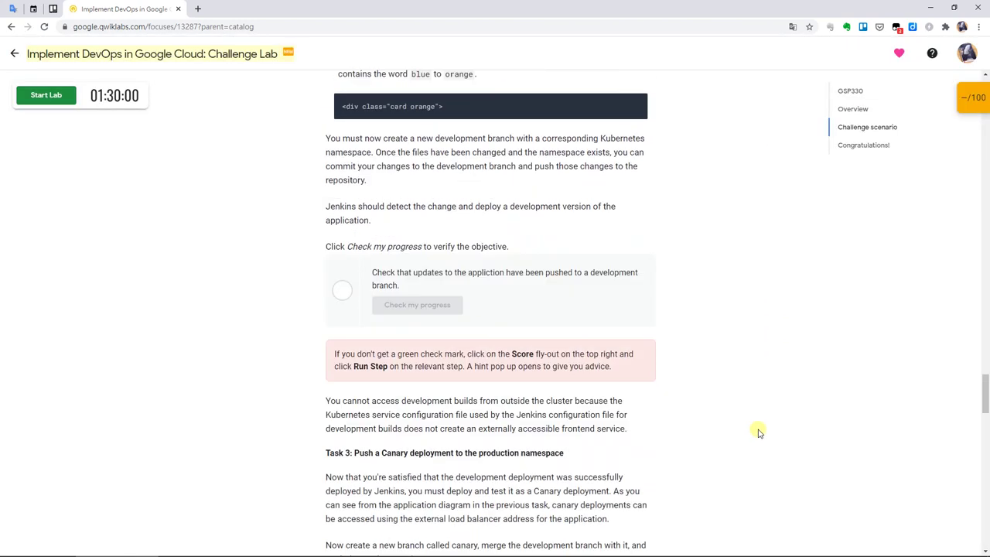
{"action": "scroll", "coordinate": [758, 431], "scroll_direction": "down", "scroll_amount": 4}
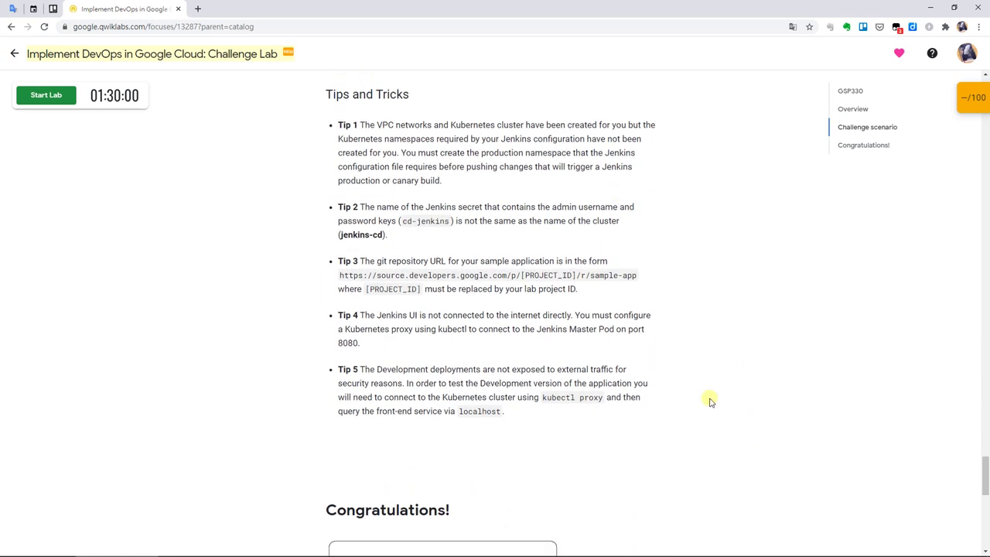
{"action": "left_click_drag", "start_coordinate": [328, 91], "coordinate": [615, 413]}
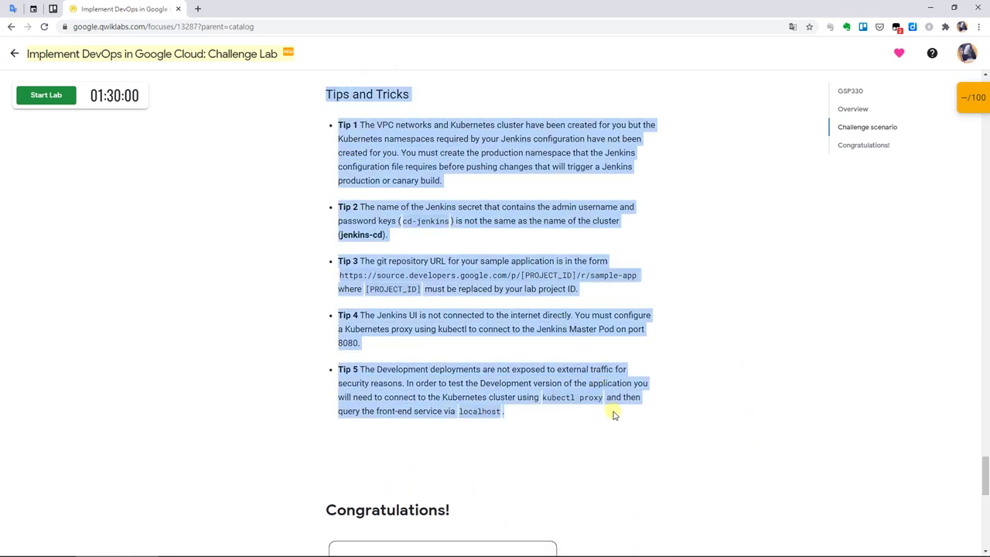
{"action": "left_click", "coordinate": [614, 413]}
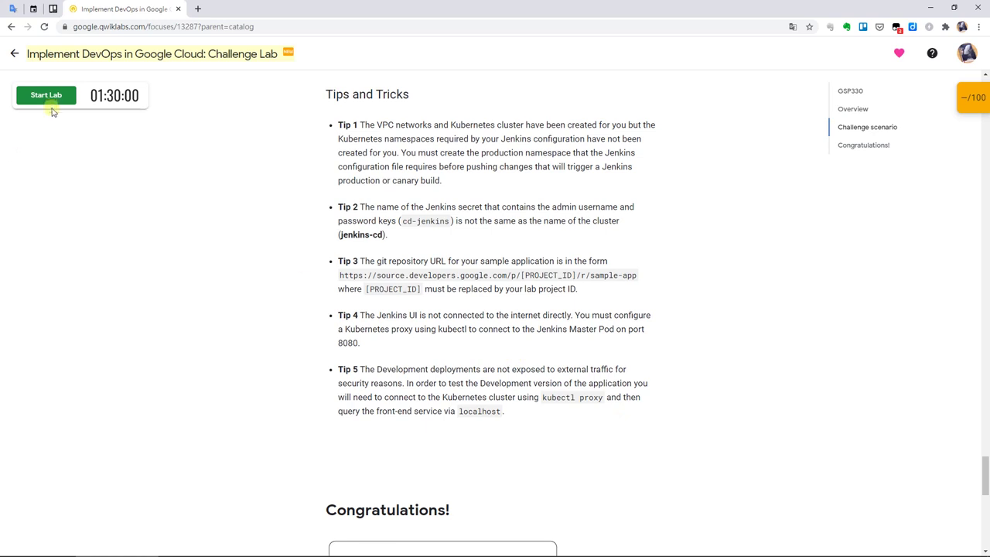
Start the challenge lab and complete its robot check.
{"action": "left_click", "coordinate": [54, 108]}
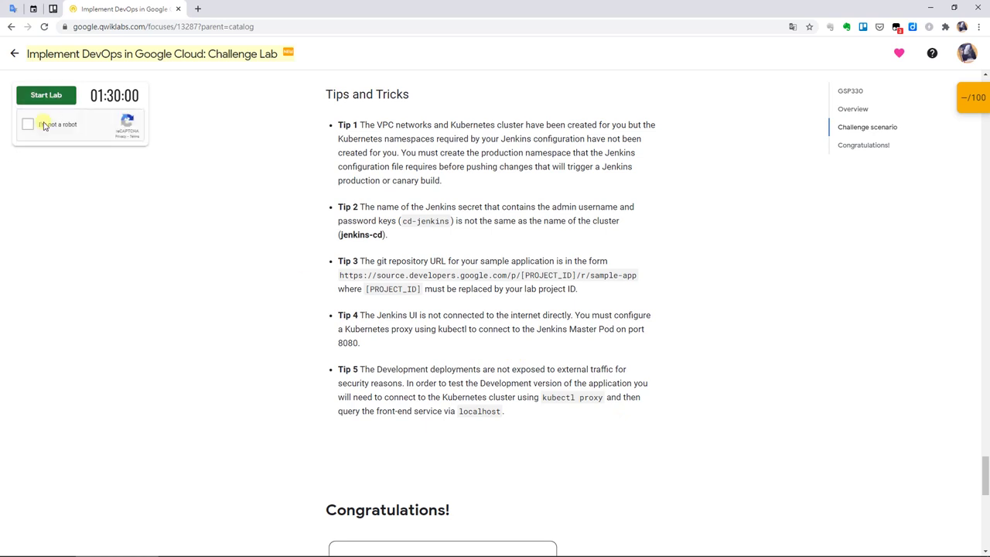
{"action": "left_click", "coordinate": [43, 124]}
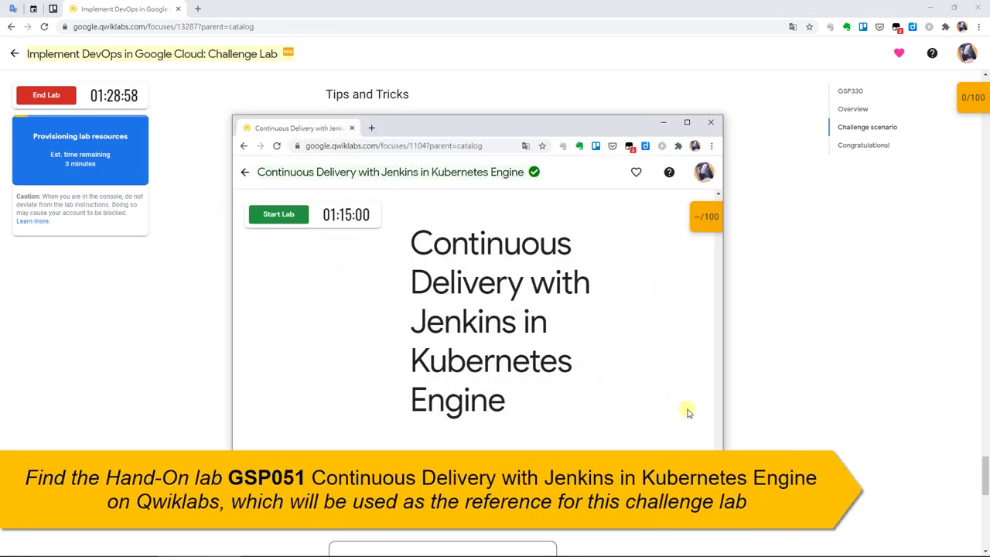
Review the overview and enlarged architecture diagram in the reference lab Continuous Delivery with Jenkins in Kubernetes Engine.
{"action": "scroll", "coordinate": [688, 412], "scroll_direction": "down", "scroll_amount": 5}
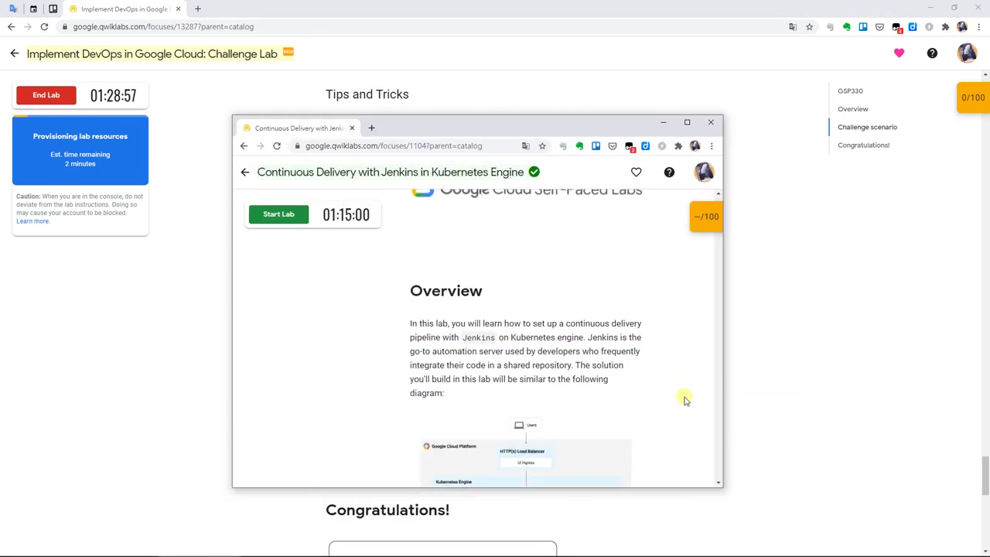
{"action": "scroll", "coordinate": [685, 399], "scroll_direction": "down", "scroll_amount": 2}
{"action": "left_click", "coordinate": [553, 369]}
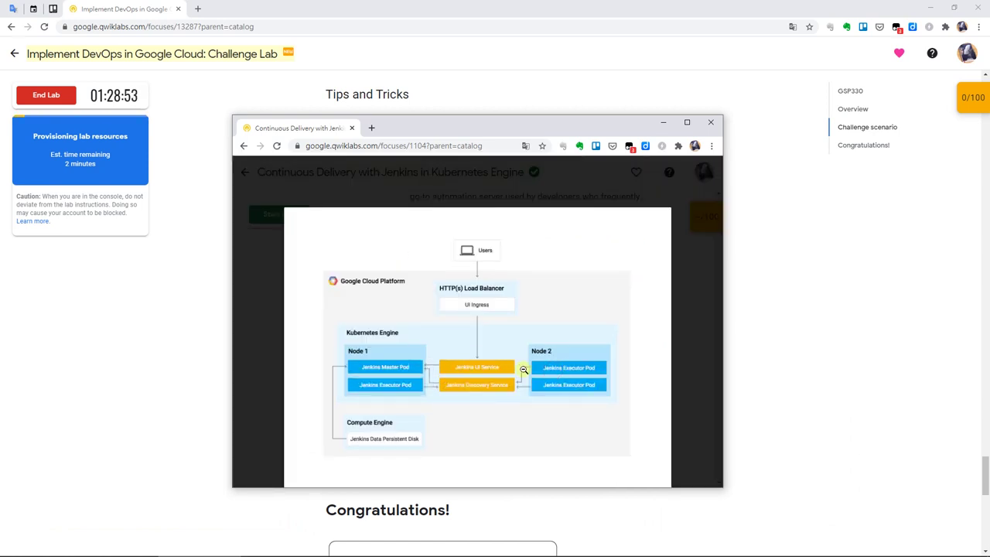
{"action": "left_click", "coordinate": [524, 370]}
{"action": "scroll", "coordinate": [575, 357], "scroll_direction": "down", "scroll_amount": 15}
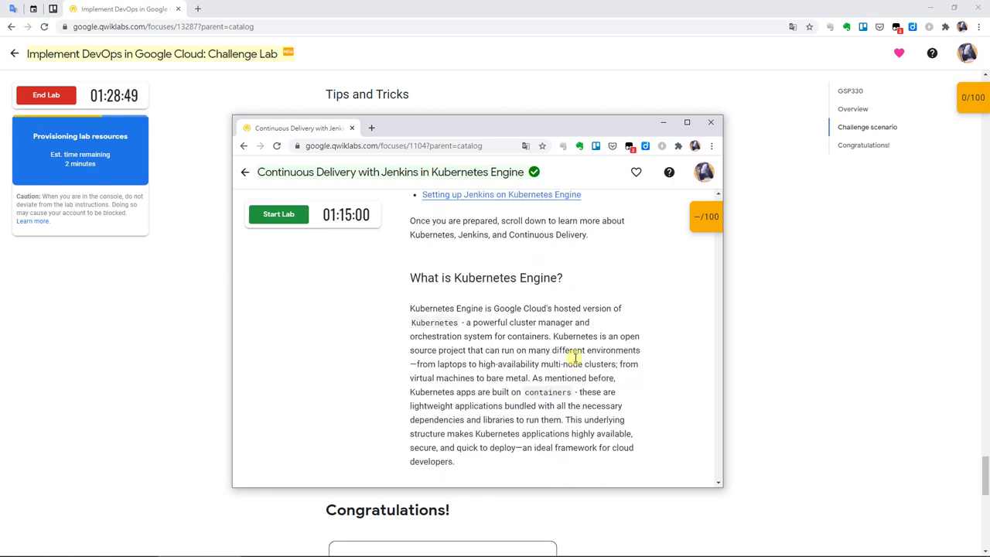
Review the reference lab's instructions for installing Jenkins, retrieving the admin password and connecting to the Jenkins interface.
{"action": "scroll", "coordinate": [681, 385], "scroll_direction": "down", "scroll_amount": 15}
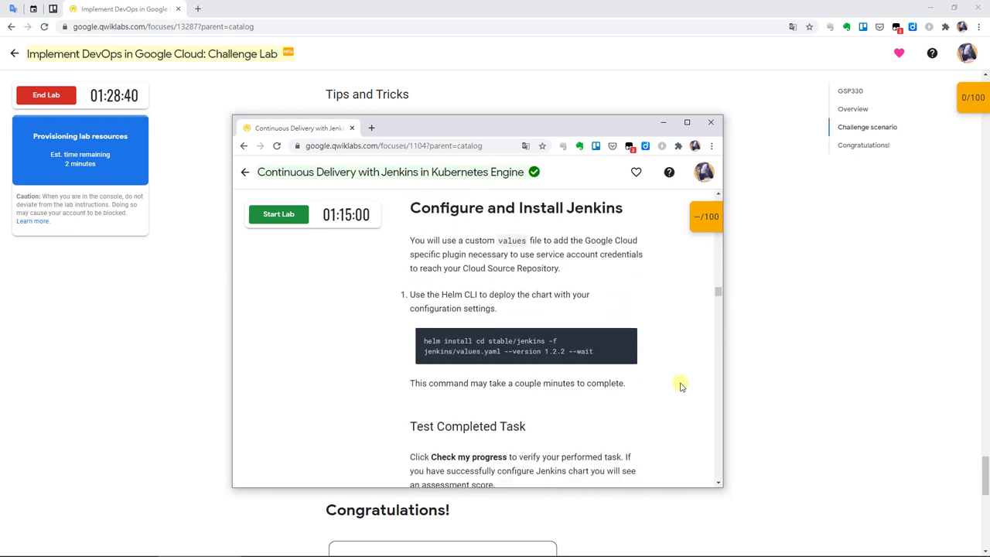
{"action": "scroll", "coordinate": [681, 384], "scroll_direction": "down", "scroll_amount": 12}
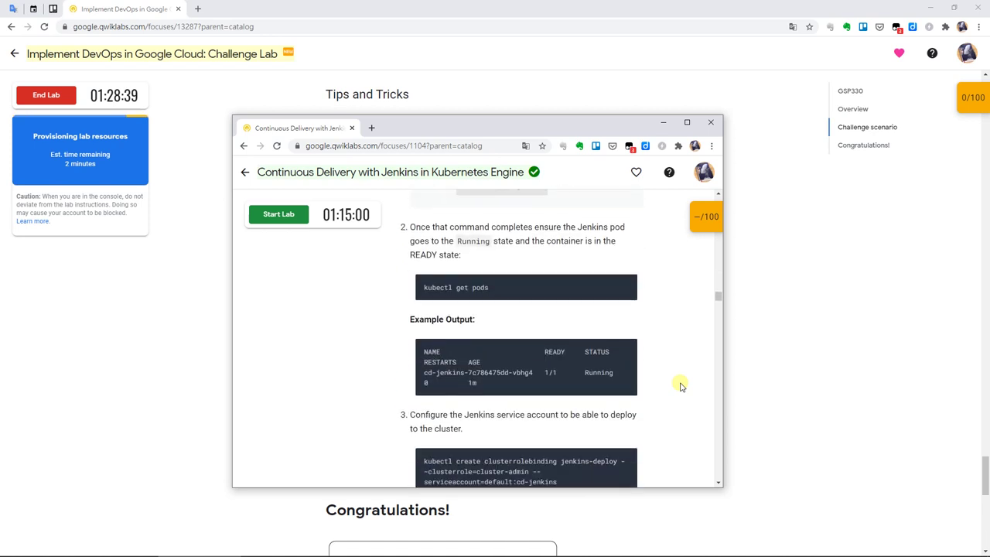
{"action": "scroll", "coordinate": [681, 385], "scroll_direction": "down", "scroll_amount": 3}
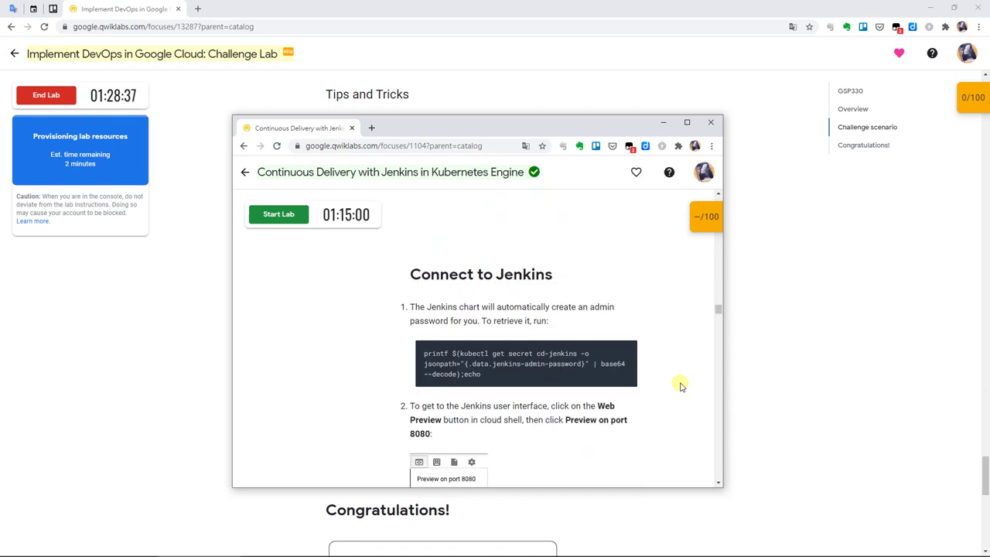
{"action": "scroll", "coordinate": [681, 384], "scroll_direction": "down", "scroll_amount": 5}
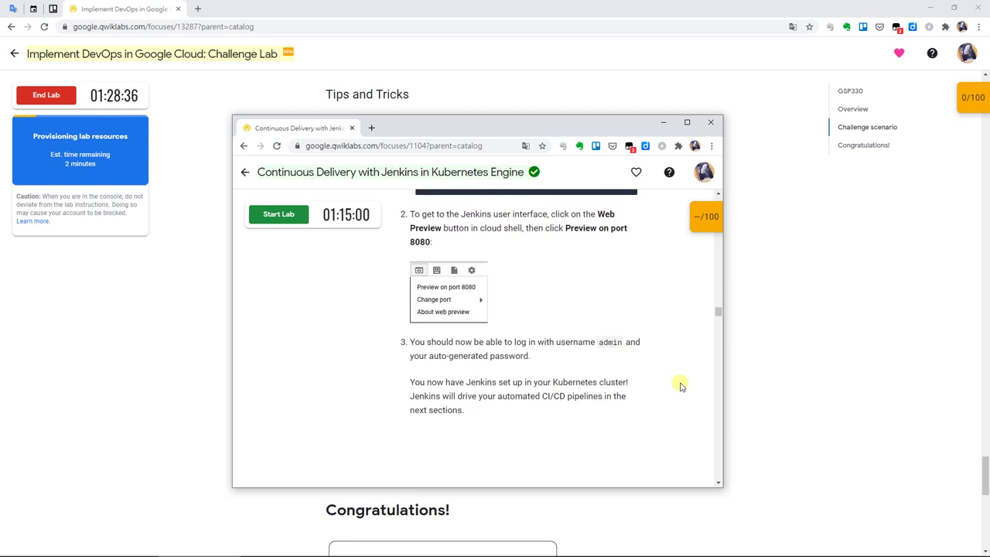
{"action": "scroll", "coordinate": [681, 384], "scroll_direction": "down", "scroll_amount": 8}
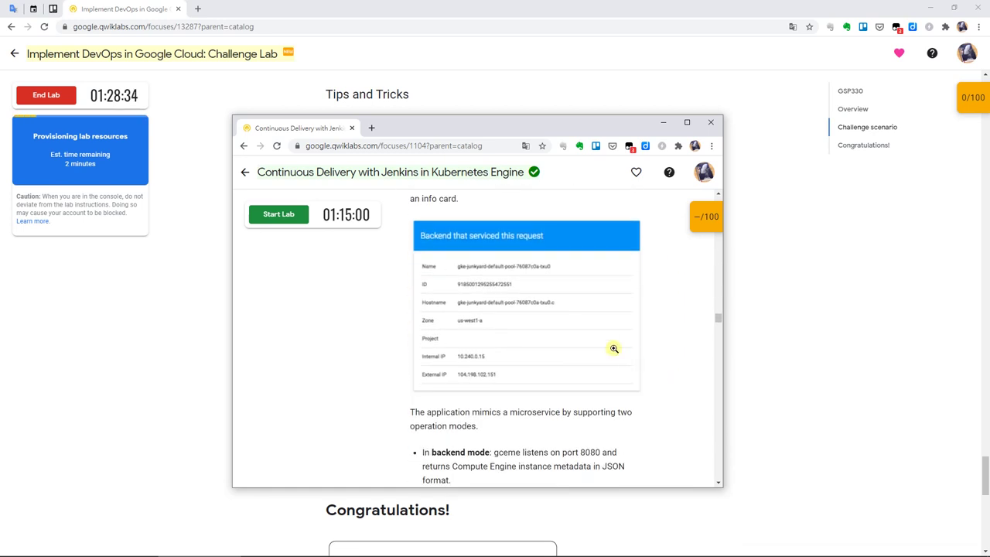
Compare the reference lab's sample app info card with the challenge lab's description of the initial application version.
{"action": "left_click", "coordinate": [613, 349]}
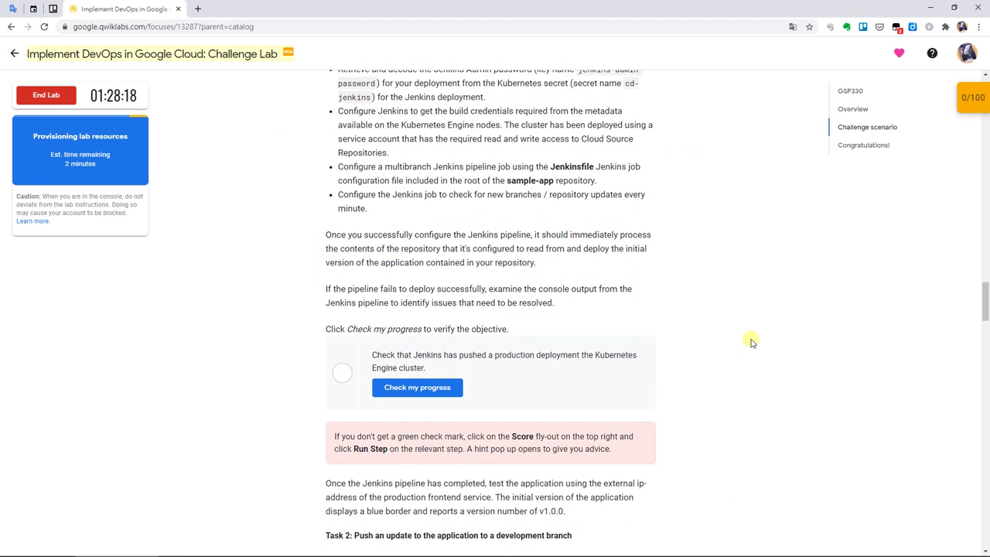
{"action": "scroll", "coordinate": [752, 310], "scroll_direction": "up", "scroll_amount": 1}
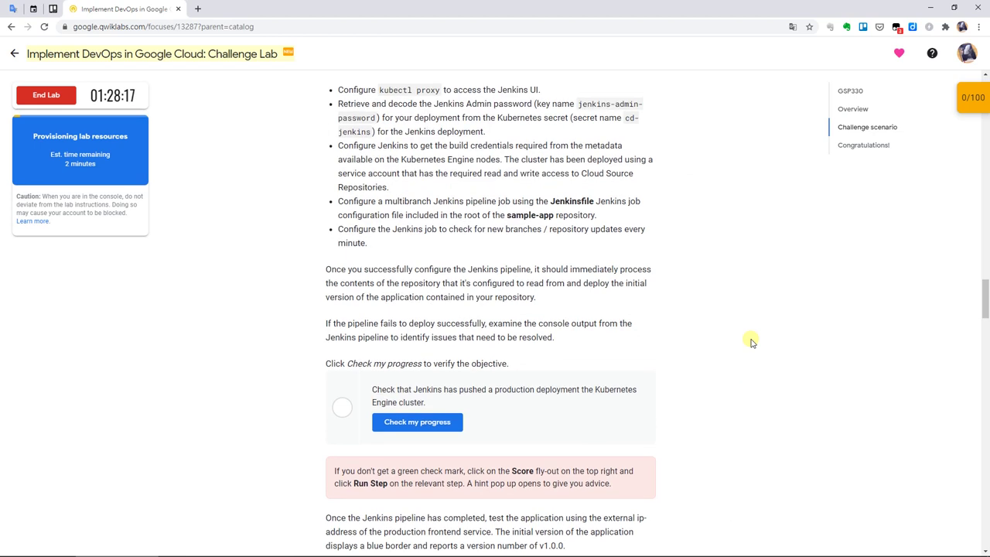
{"action": "left_click_drag", "start_coordinate": [495, 531], "coordinate": [576, 476]}
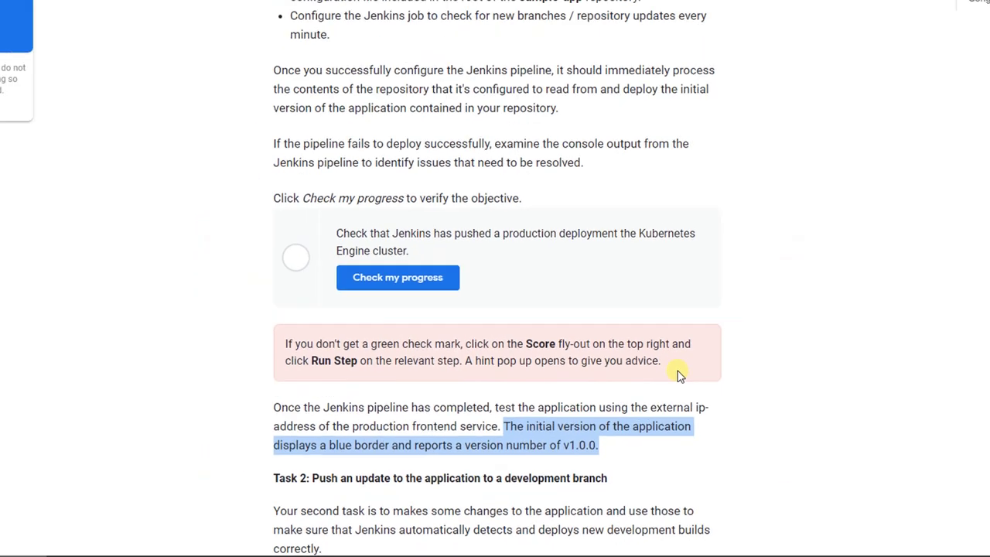
Return to the reference lab and review its sections on application deployment, the source repository and the multibranch Jenkins job configuration.
{"action": "key", "text": "alt+Tab"}
{"action": "scroll", "coordinate": [608, 325], "scroll_direction": "down", "scroll_amount": 10}
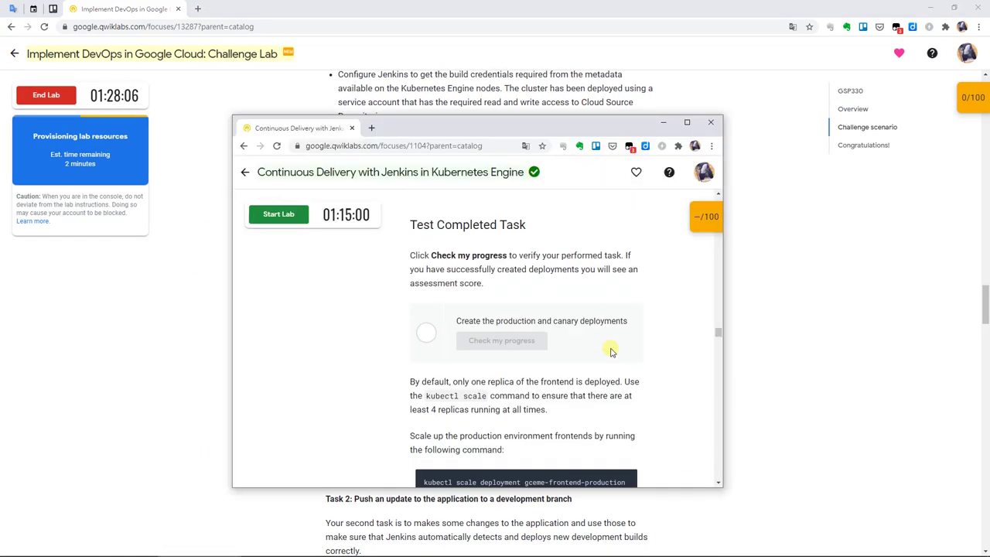
{"action": "scroll", "coordinate": [611, 352], "scroll_direction": "down", "scroll_amount": 15}
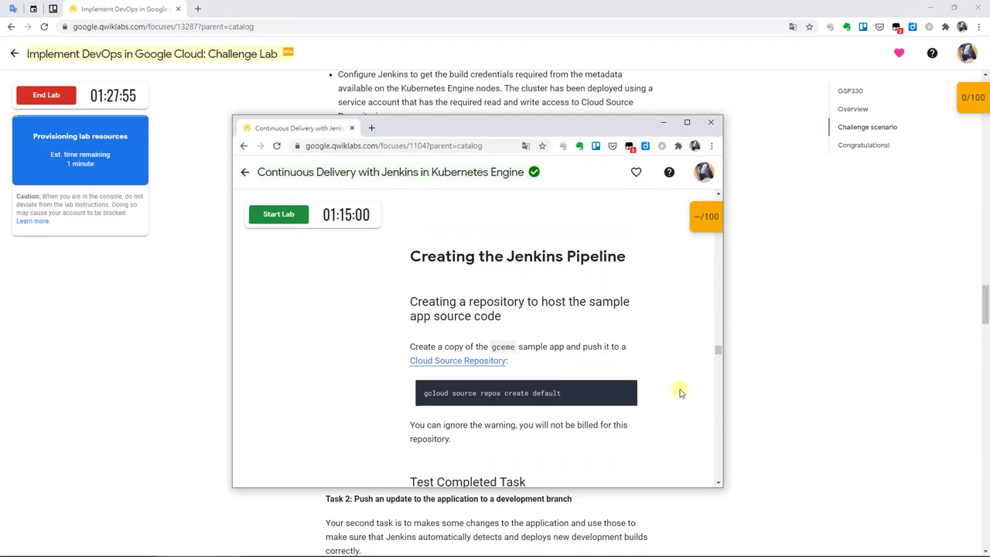
{"action": "scroll", "coordinate": [680, 393], "scroll_direction": "down", "scroll_amount": 15}
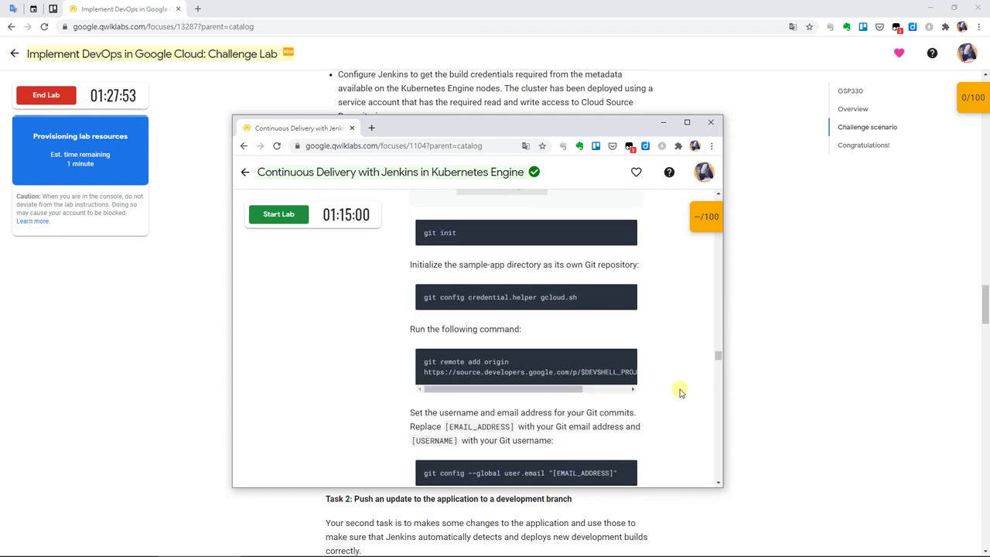
{"action": "scroll", "coordinate": [680, 393], "scroll_direction": "down", "scroll_amount": 5}
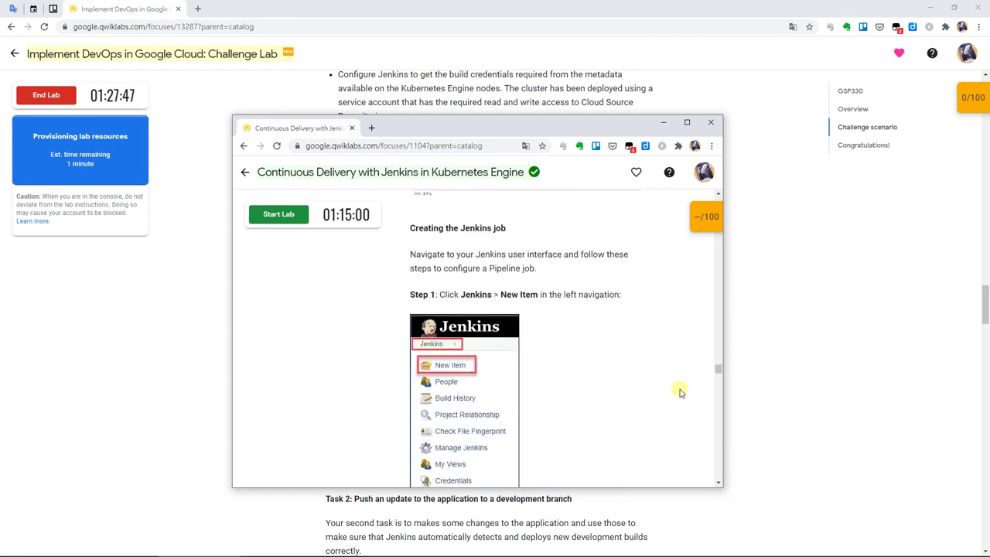
{"action": "scroll", "coordinate": [680, 393], "scroll_direction": "down", "scroll_amount": 20}
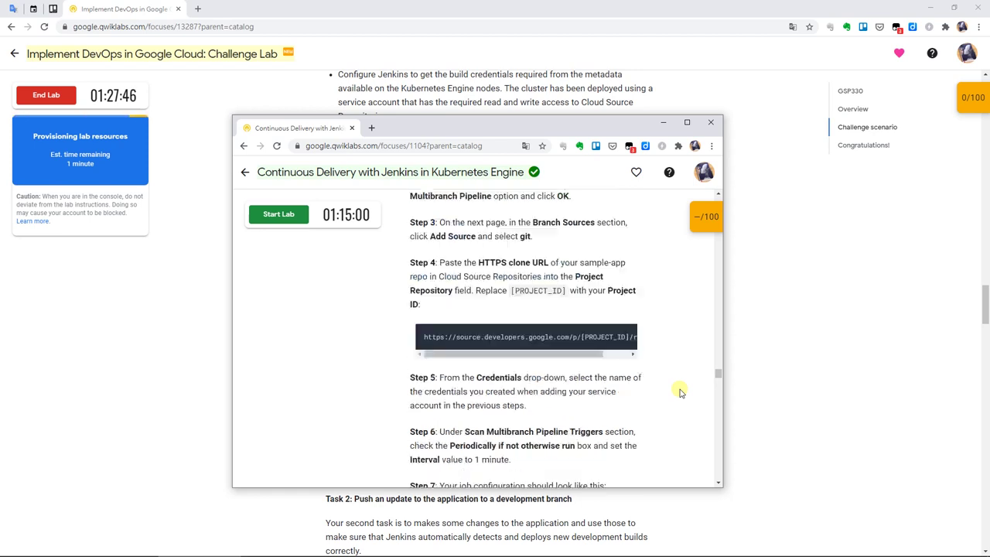
Review the reference lab's instructions for pushing the new-feature branch, checking its build and deploying a canary release.
{"action": "scroll", "coordinate": [680, 393], "scroll_direction": "down", "scroll_amount": 10}
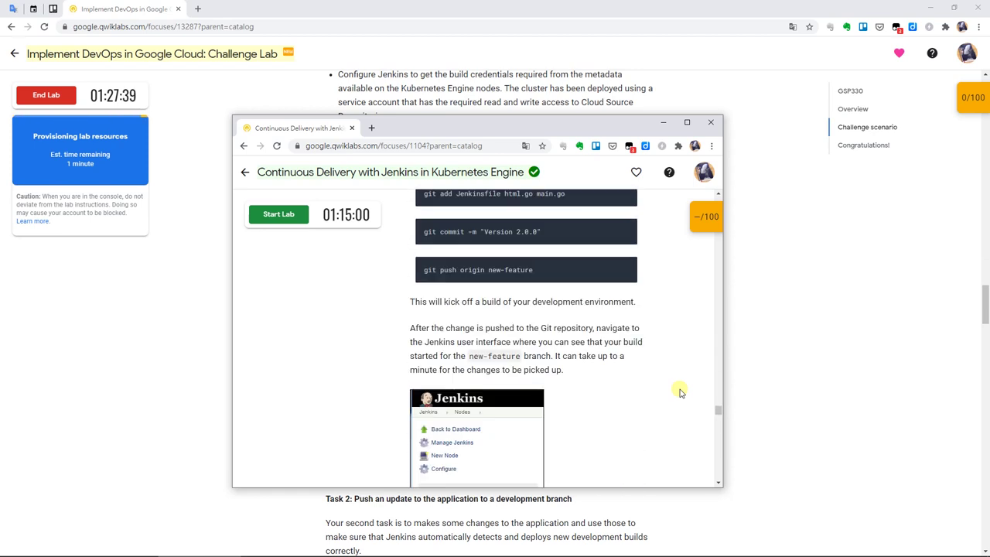
{"action": "scroll", "coordinate": [680, 393], "scroll_direction": "down", "scroll_amount": 15}
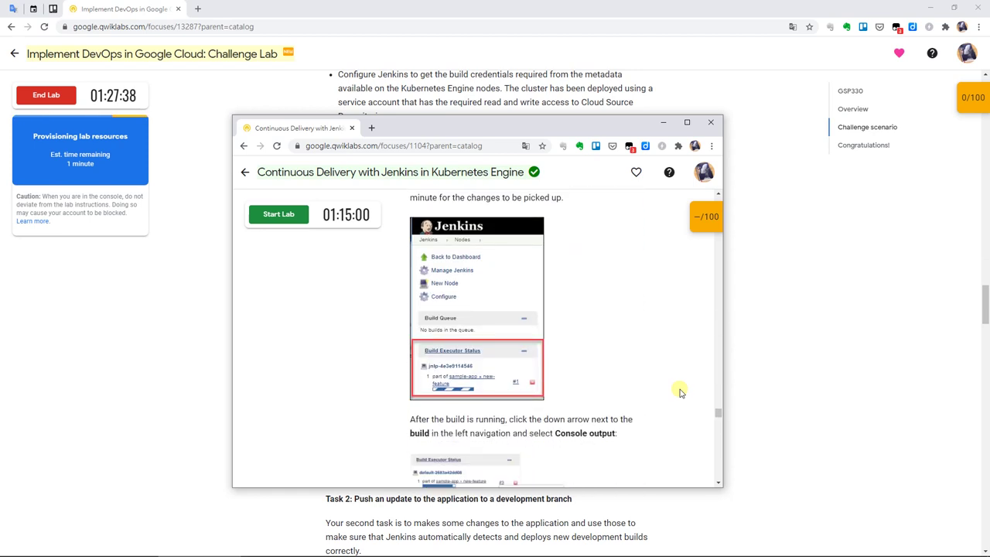
{"action": "scroll", "coordinate": [680, 393], "scroll_direction": "down", "scroll_amount": 5}
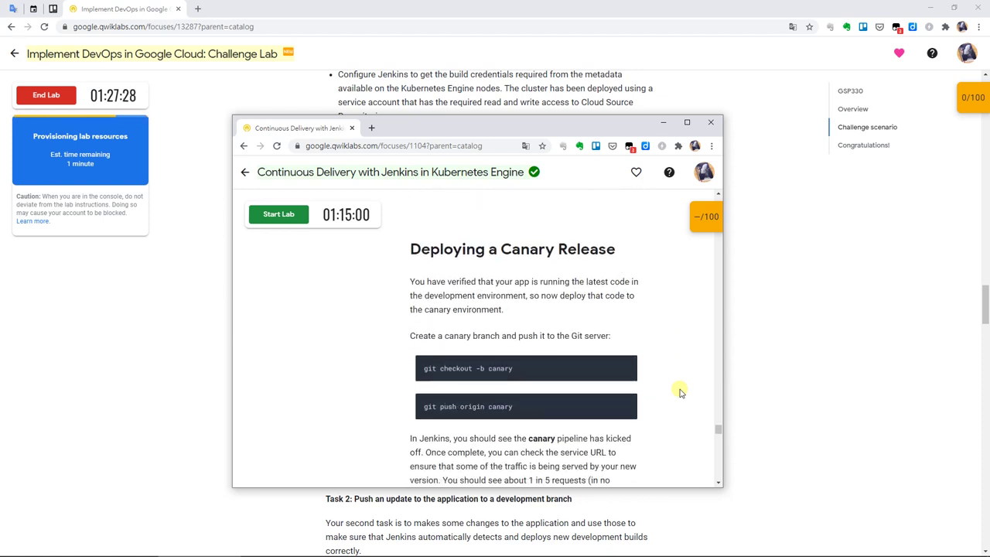
Compare the challenge lab's Task 2 edits to main.go and html.go with the reference lab's instructions for changing those files.
{"action": "left_click", "coordinate": [780, 431]}
{"action": "scroll", "coordinate": [731, 407], "scroll_direction": "down", "scroll_amount": 5}
{"action": "scroll", "coordinate": [731, 407], "scroll_direction": "down", "scroll_amount": 5}
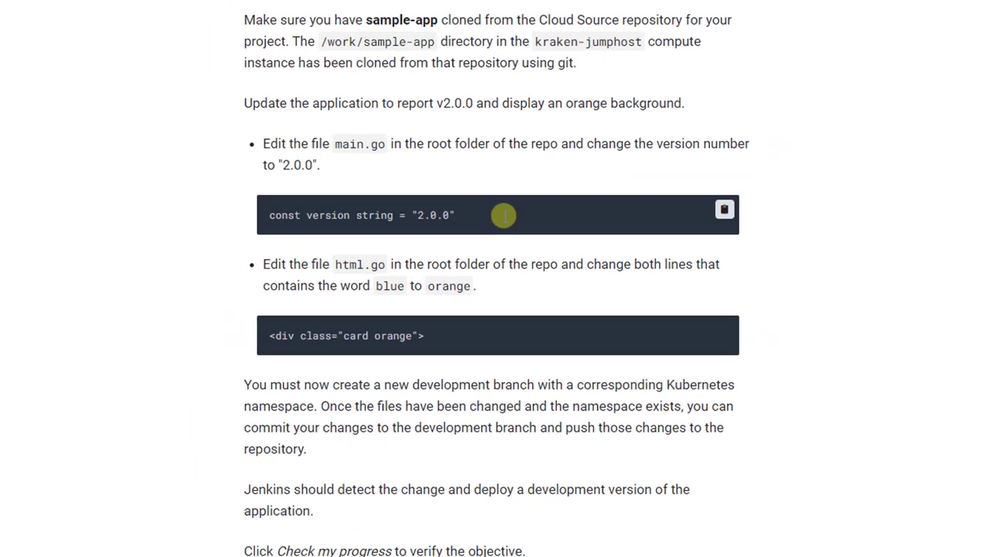
{"action": "key", "text": "alt+Tab"}
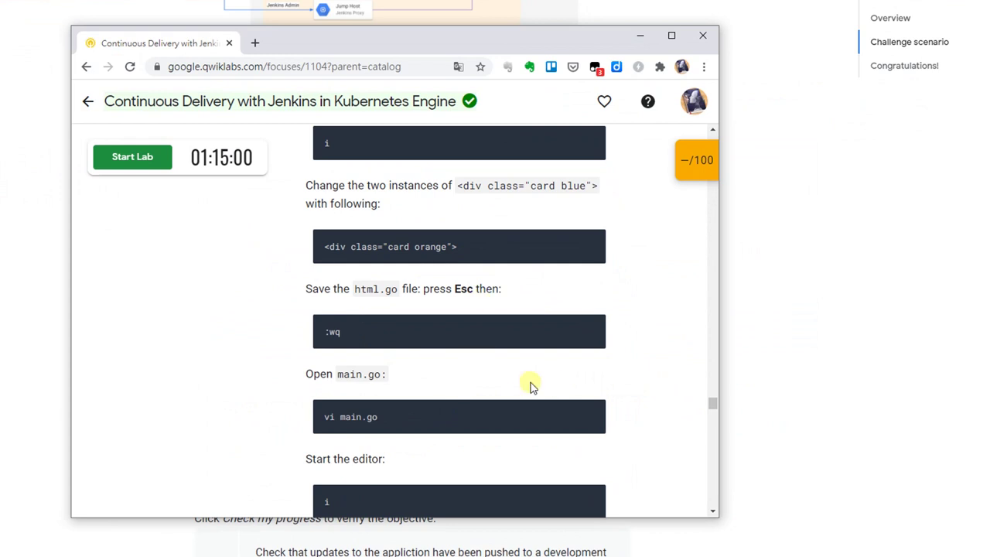
{"action": "key", "text": "alt+Tab"}
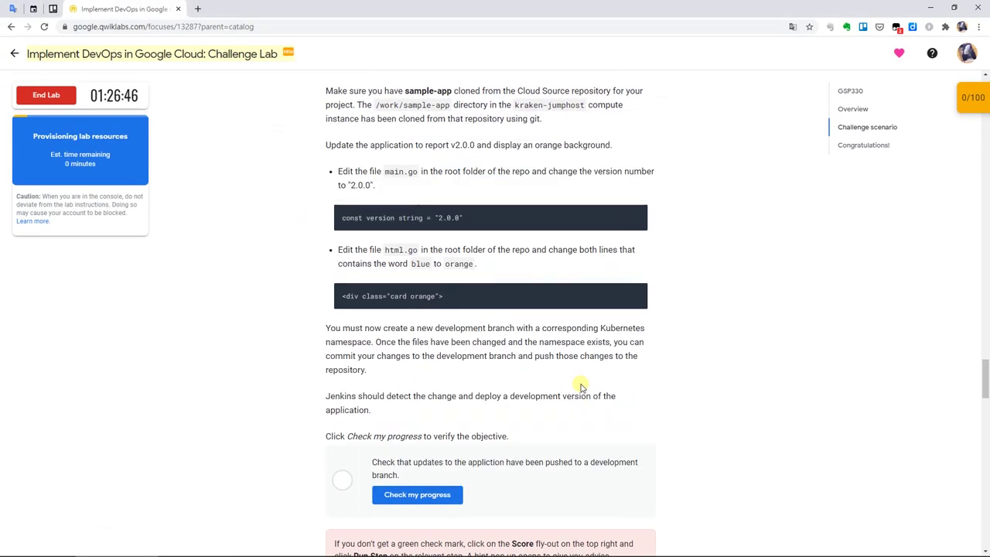
Compare the challenge lab's canary and production tasks with the reference lab's canary release and production deployment sections.
{"action": "scroll", "coordinate": [581, 382], "scroll_direction": "down", "scroll_amount": 6}
{"action": "scroll", "coordinate": [581, 386], "scroll_direction": "down", "scroll_amount": 4}
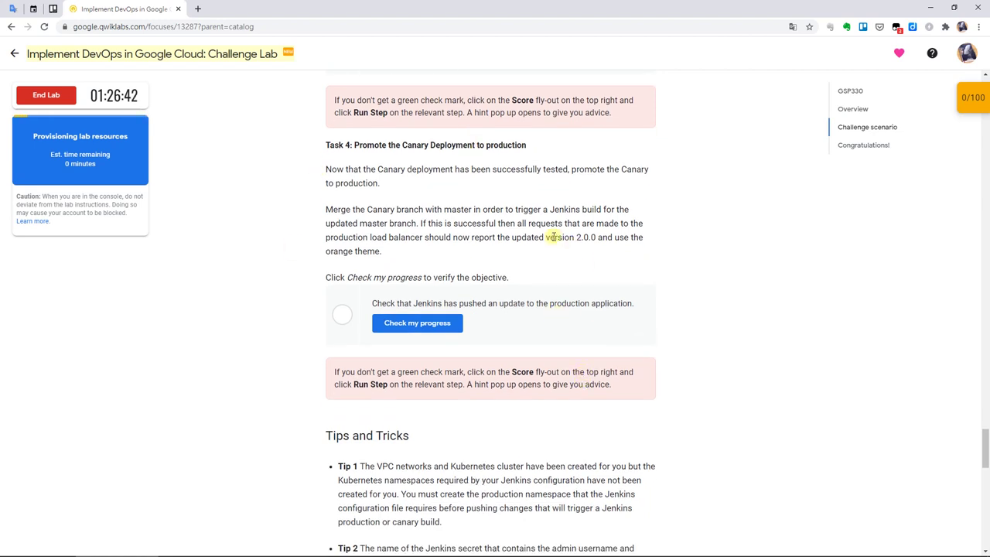
{"action": "key", "text": "alt+Tab"}
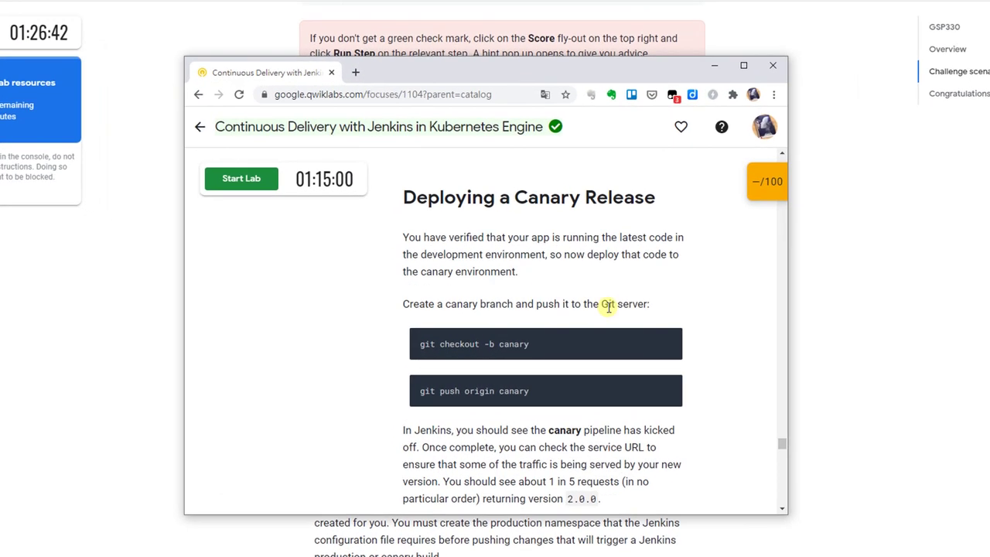
{"action": "scroll", "coordinate": [581, 321], "scroll_direction": "down", "scroll_amount": 8}
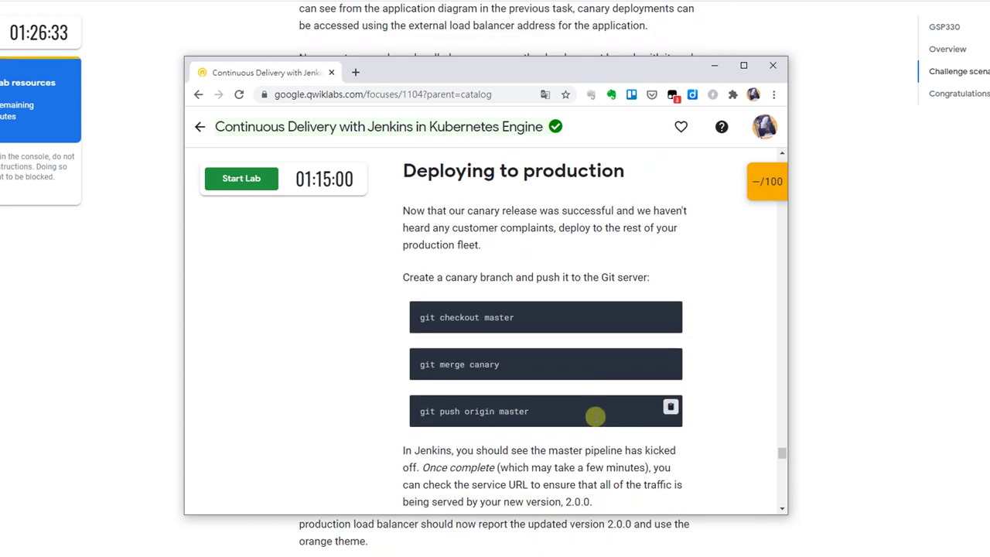
{"action": "scroll", "coordinate": [633, 372], "scroll_direction": "down", "scroll_amount": 10}
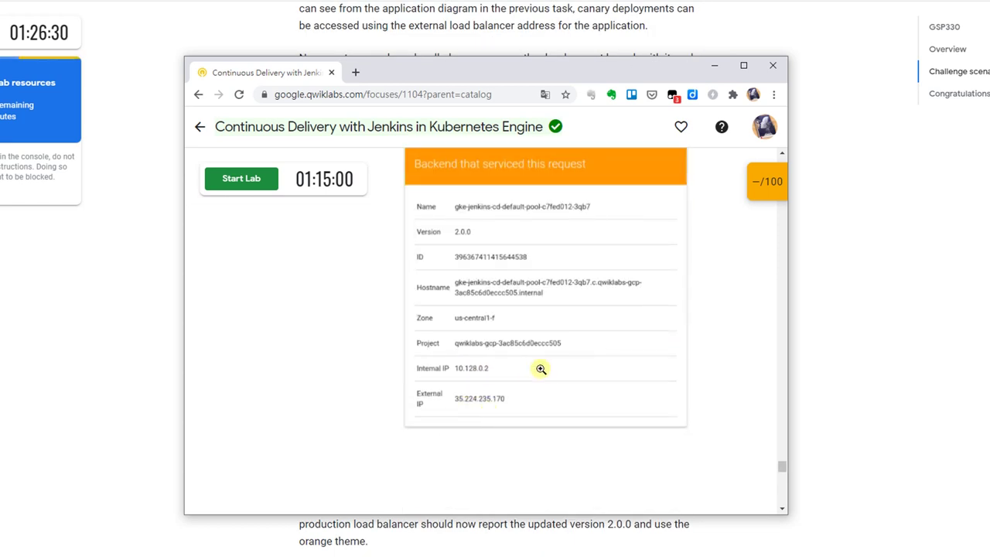
{"action": "left_click", "coordinate": [539, 369]}
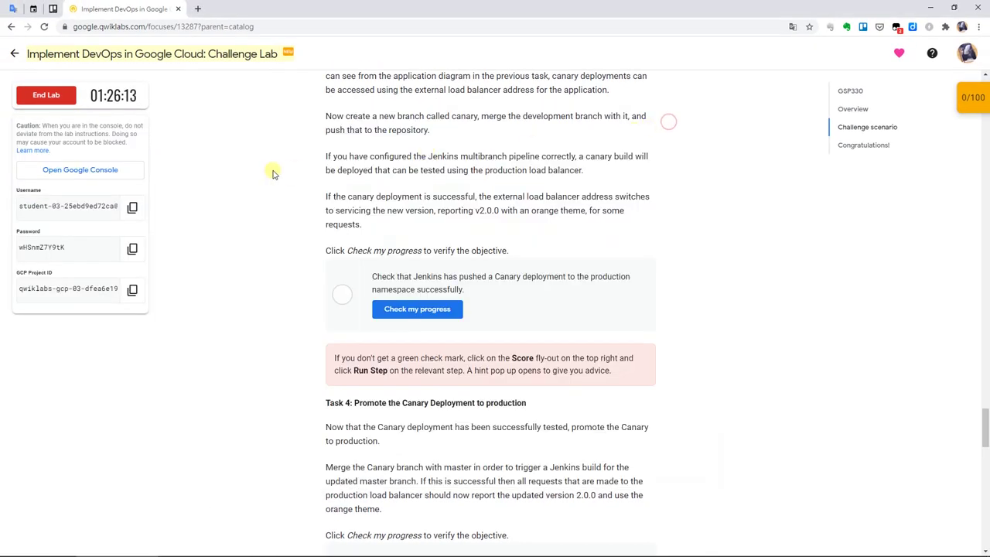
Open the Google Cloud console in an incognito window and widen it beside the lab instructions.
{"action": "right_click", "coordinate": [133, 177]}
{"action": "left_click", "coordinate": [172, 208]}
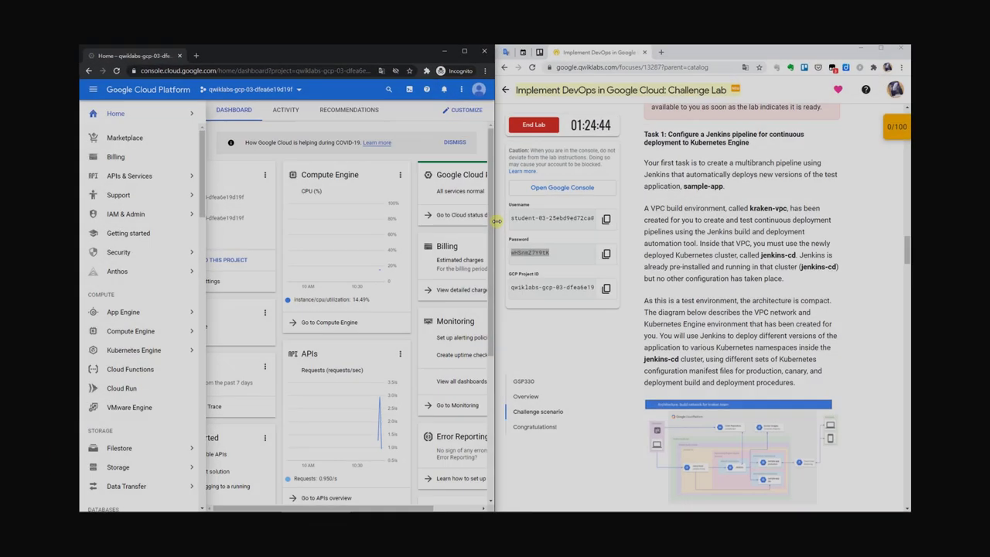
{"action": "left_click_drag", "start_coordinate": [497, 220], "coordinate": [632, 219]}
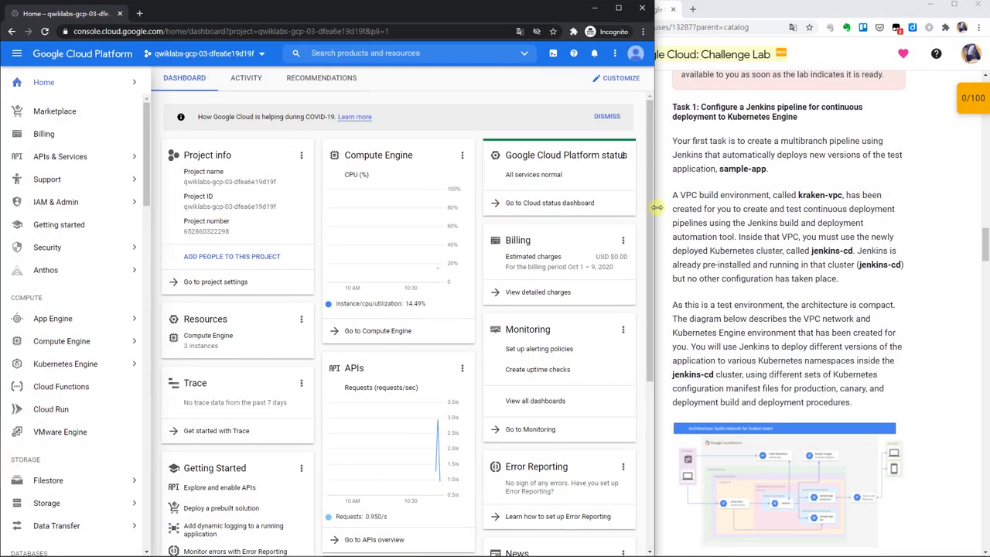
Inspect the Kubernetes Engine cluster list and workloads, closing the learning panel.
{"action": "left_click", "coordinate": [51, 365]}
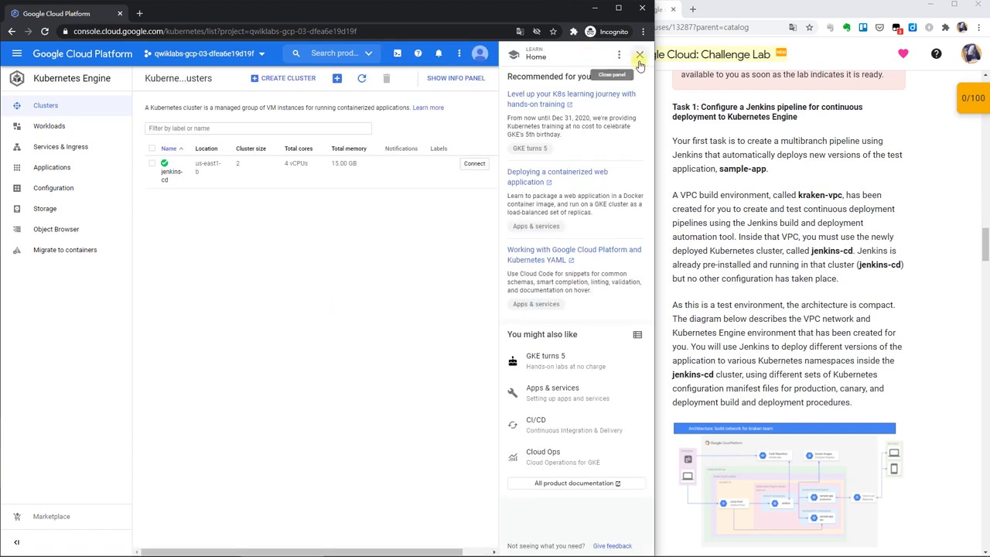
{"action": "left_click", "coordinate": [639, 57]}
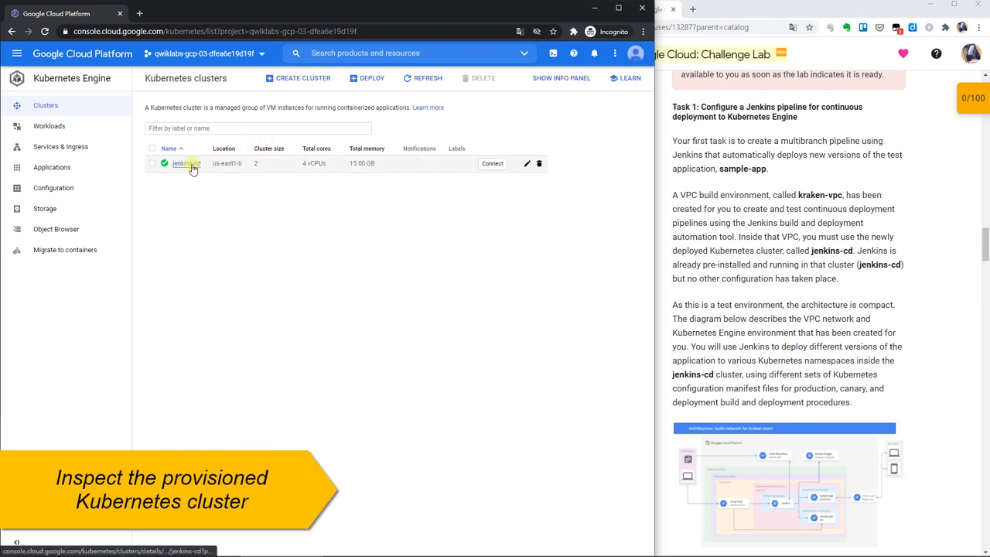
{"action": "left_click", "coordinate": [80, 133]}
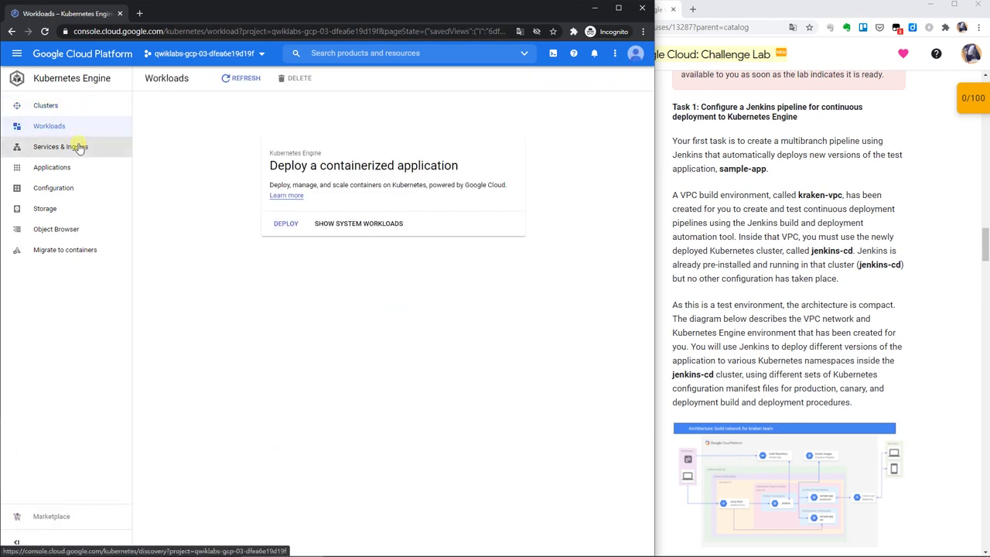
Inspect the Kubernetes Engine services and configuration, including the details of the default token secret in kube-node-lease.
{"action": "left_click", "coordinate": [79, 148]}
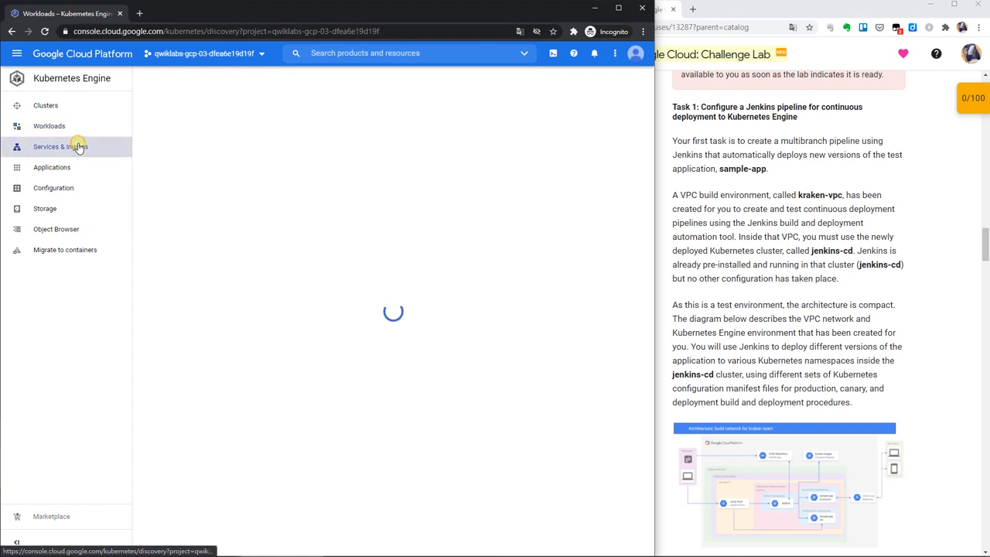
{"action": "left_click", "coordinate": [72, 189]}
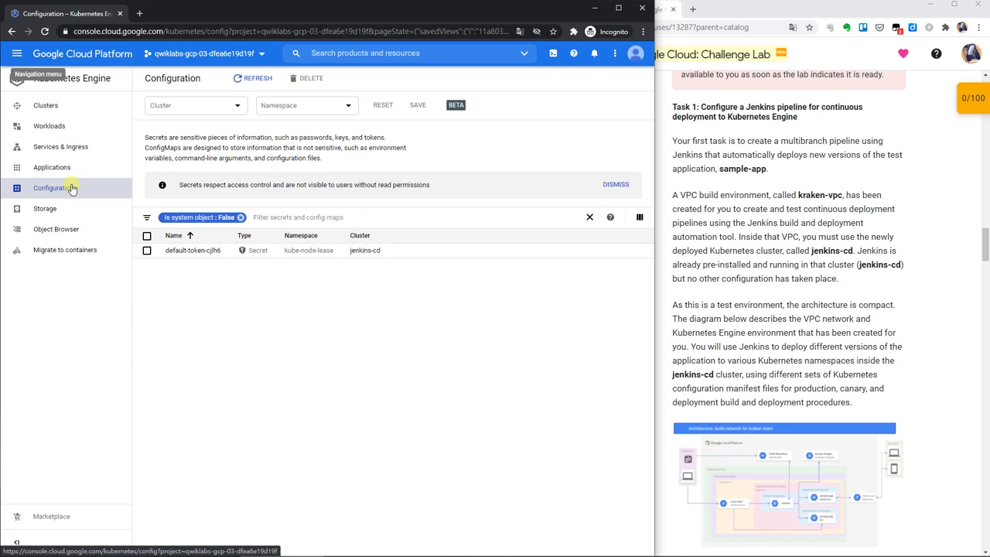
{"action": "left_click", "coordinate": [190, 251]}
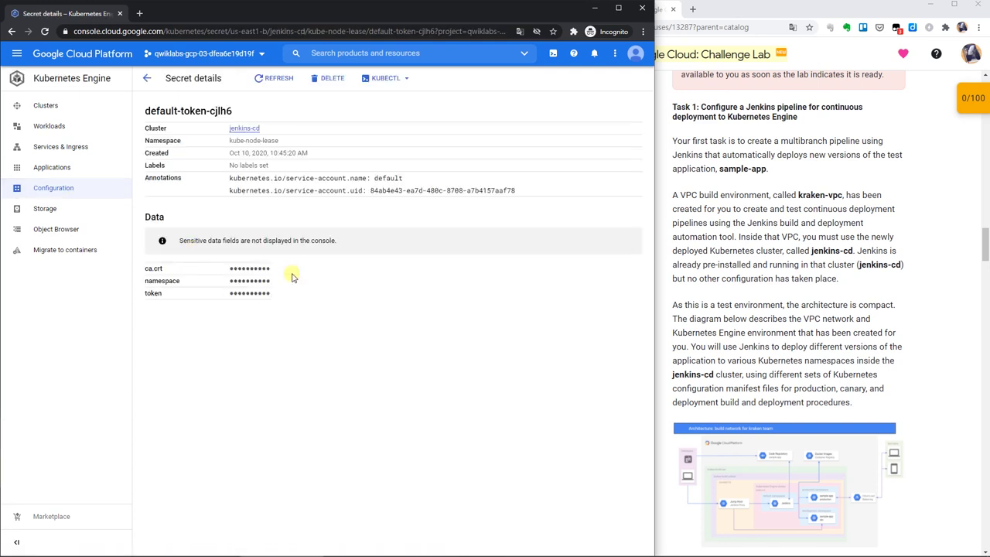
Read the lab's description of sample-app and the kraken-jumphost, and check the project's Container Registry images.
{"action": "scroll", "coordinate": [752, 319], "scroll_direction": "down", "scroll_amount": 5}
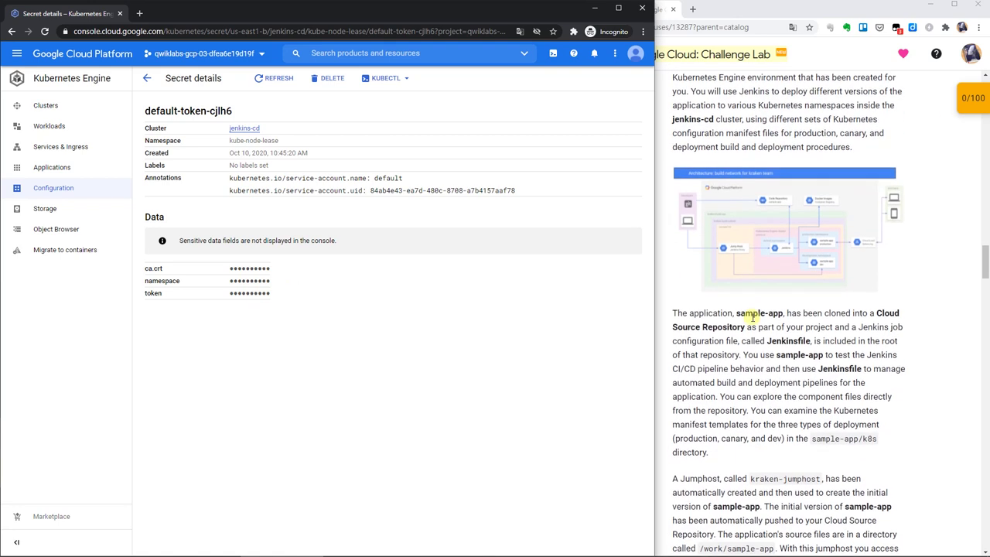
{"action": "scroll", "coordinate": [752, 318], "scroll_direction": "down", "scroll_amount": 1}
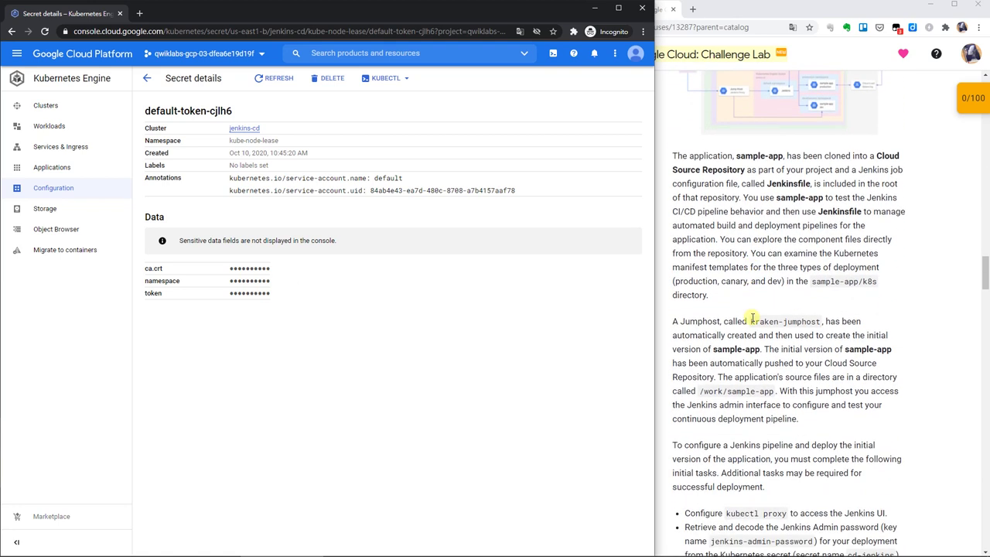
{"action": "left_click", "coordinate": [17, 54]}
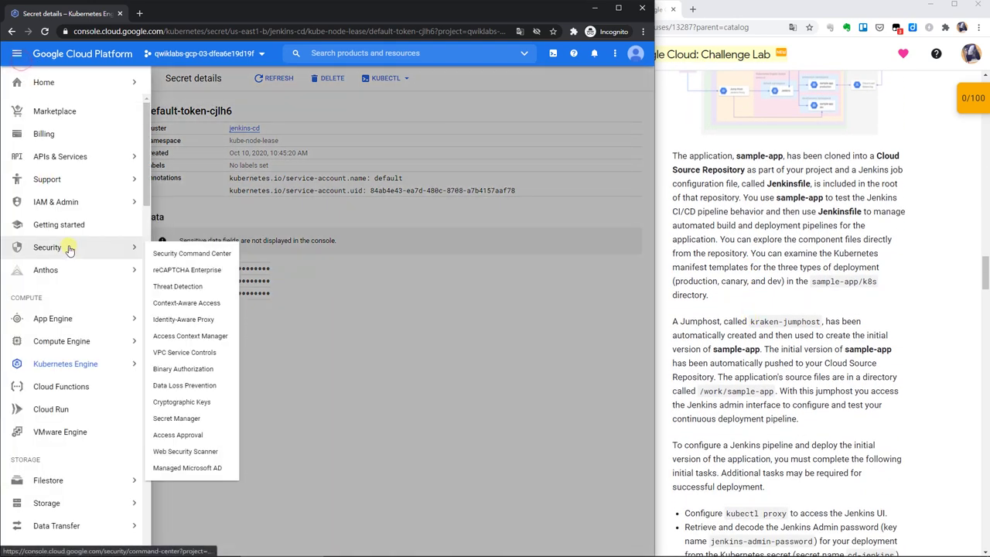
{"action": "scroll", "coordinate": [67, 224], "scroll_direction": "down", "scroll_amount": 10}
{"action": "scroll", "coordinate": [67, 244], "scroll_direction": "down", "scroll_amount": 5}
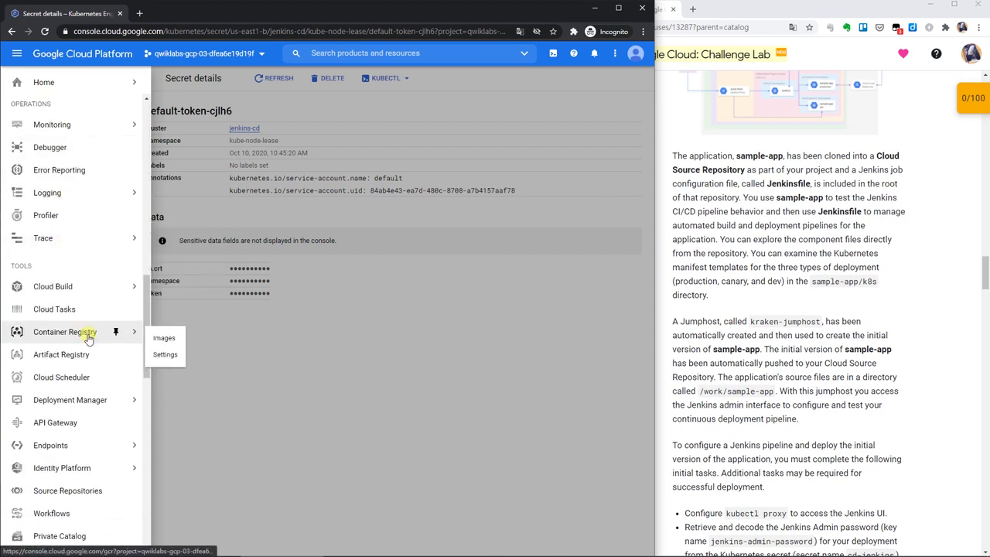
{"action": "left_click", "coordinate": [89, 338]}
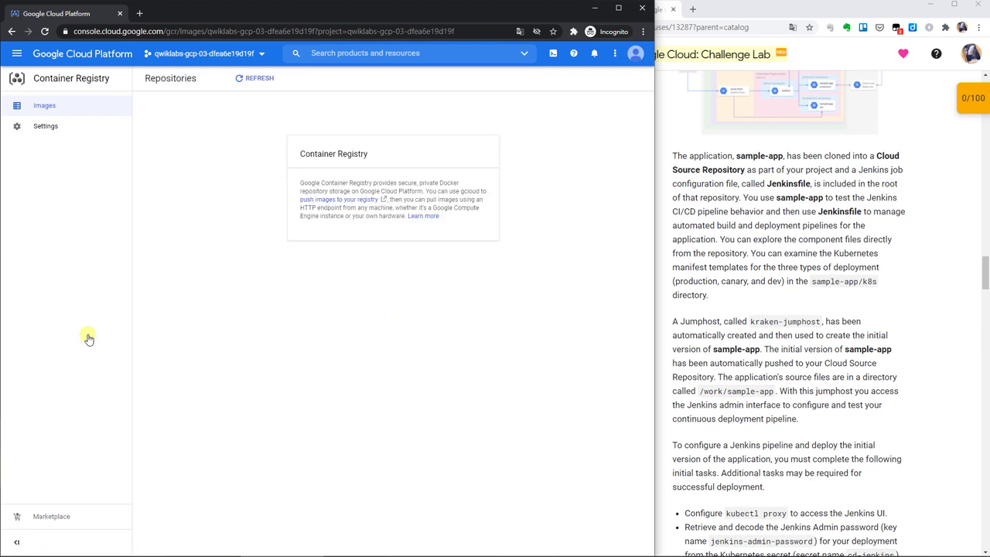
Open the sample-app repository in Cloud Source Repositories.
{"action": "left_click", "coordinate": [17, 57]}
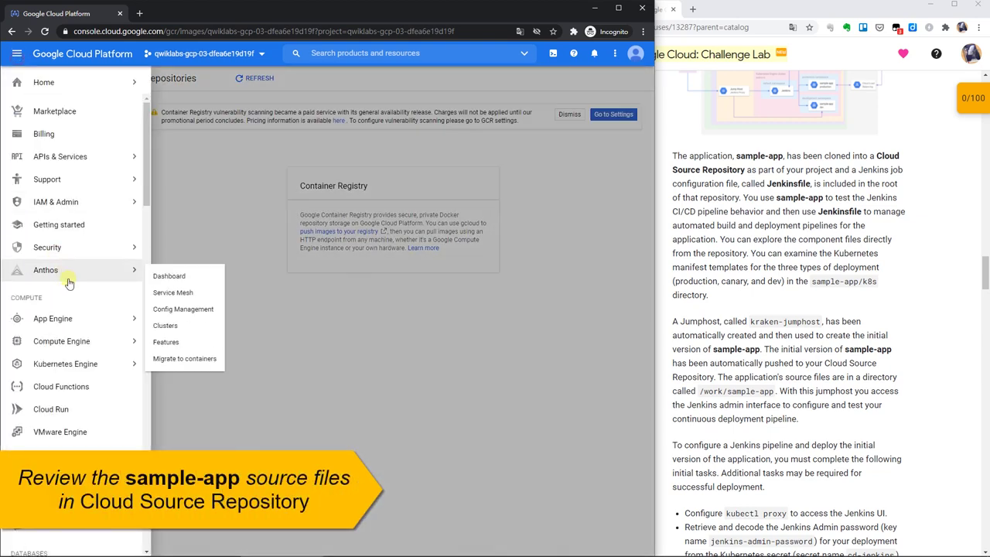
{"action": "scroll", "coordinate": [70, 280], "scroll_direction": "down", "scroll_amount": 10}
{"action": "scroll", "coordinate": [69, 280], "scroll_direction": "down", "scroll_amount": 3}
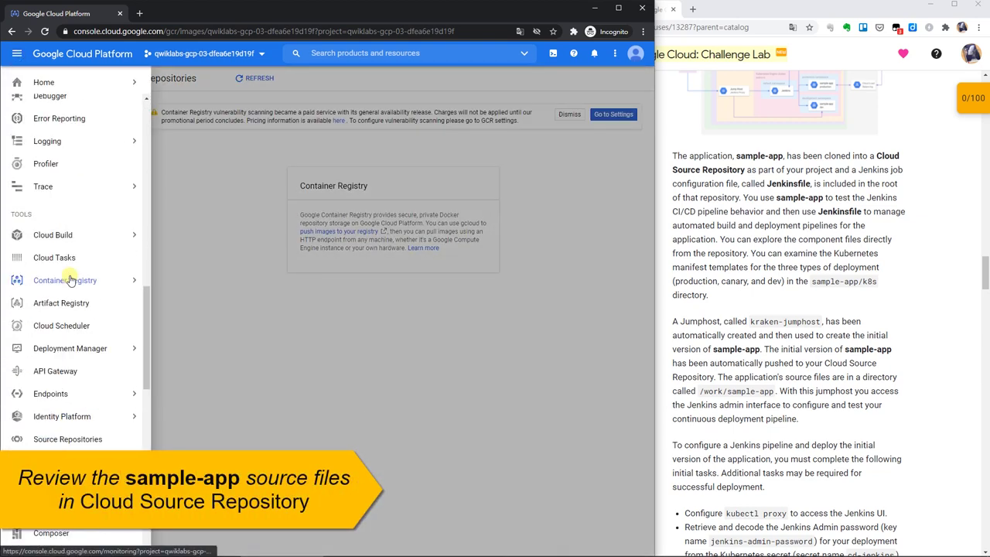
{"action": "mouse_move", "coordinate": [74, 425]}
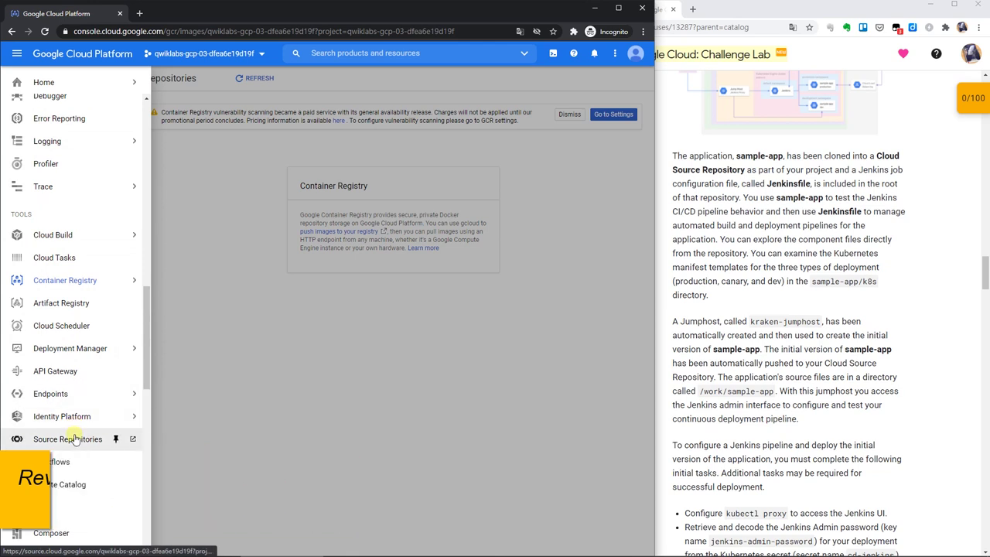
{"action": "left_click", "coordinate": [67, 438]}
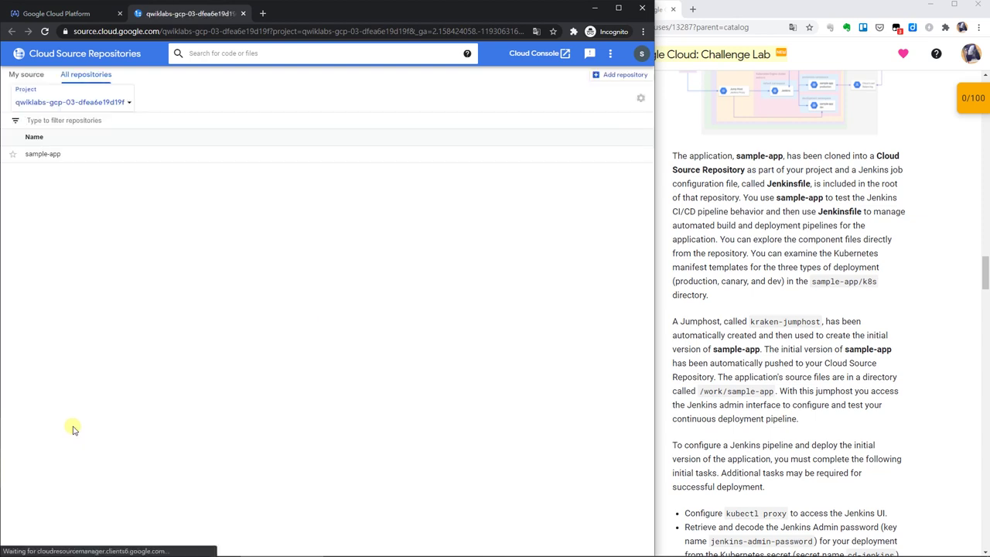
{"action": "left_click", "coordinate": [40, 156]}
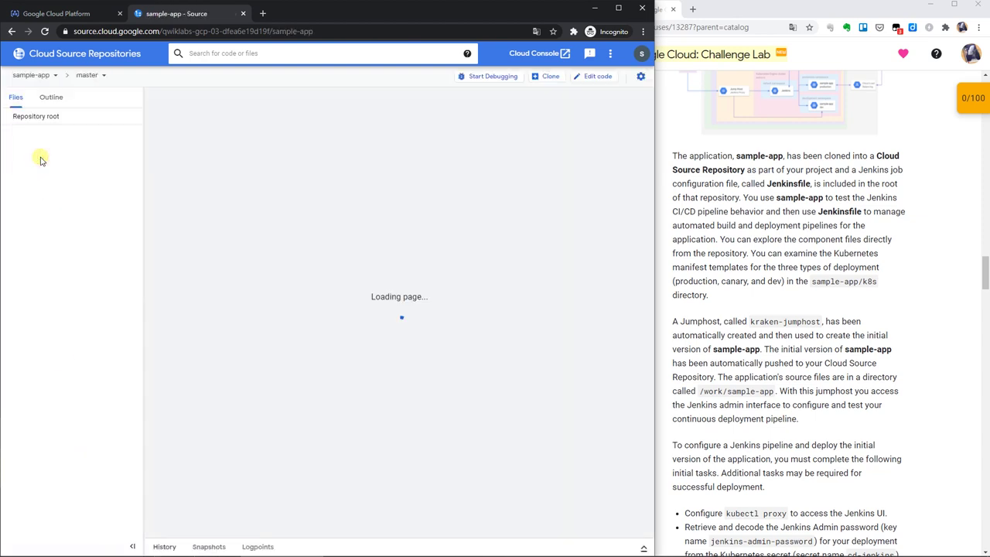
Examine the Jenkinsfile and the k8s folder's production, dev and canary manifests in the sample-app repository.
{"action": "left_click", "coordinate": [64, 183]}
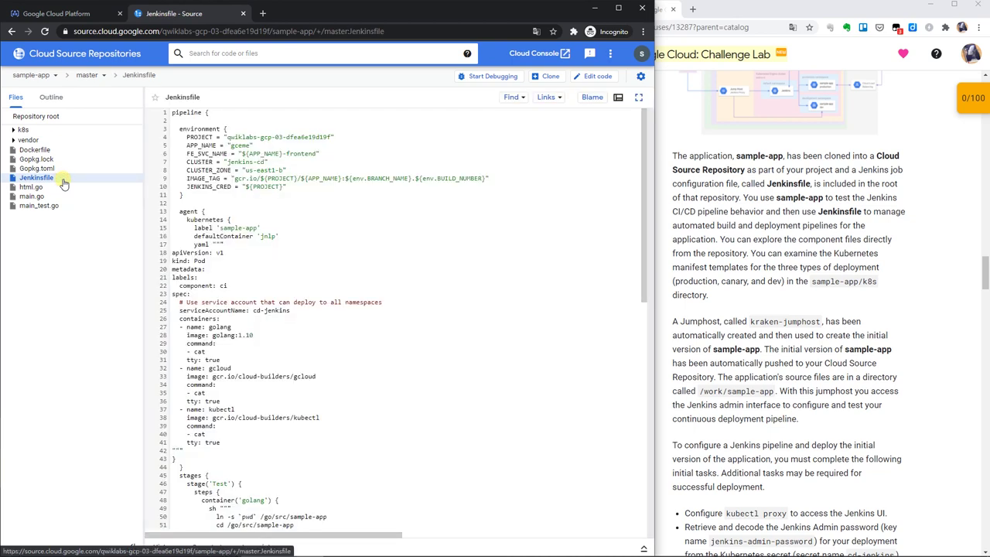
{"action": "left_click", "coordinate": [36, 132]}
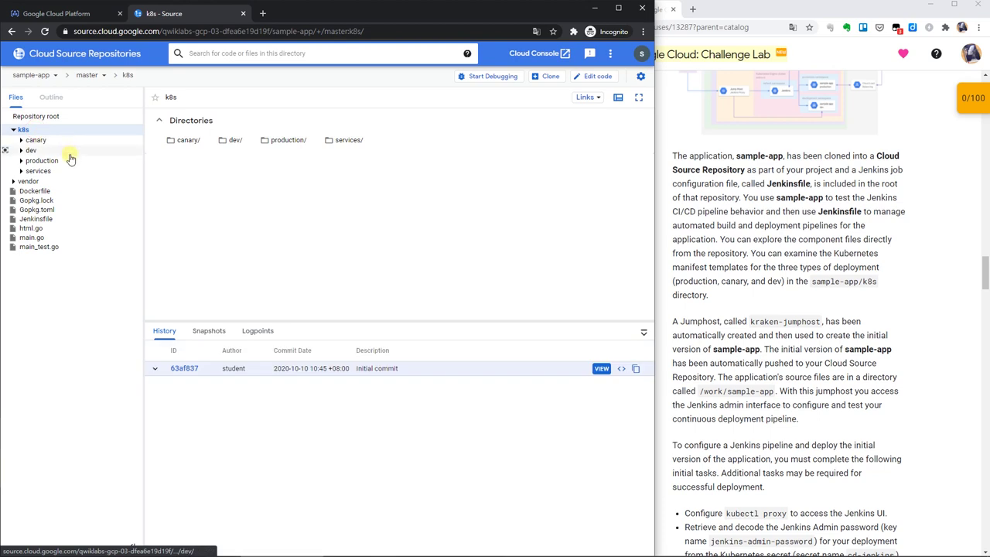
{"action": "left_click", "coordinate": [73, 162]}
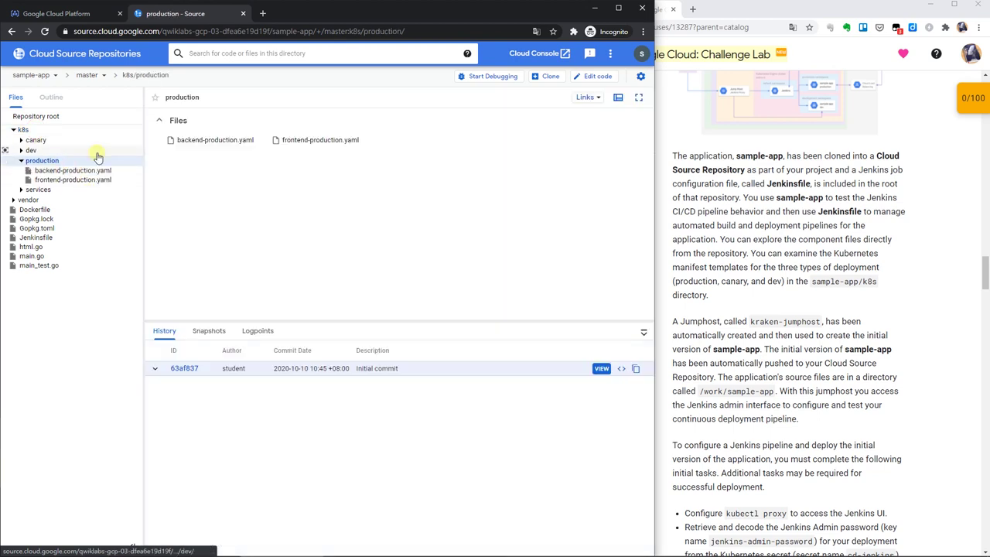
{"action": "left_click", "coordinate": [99, 152]}
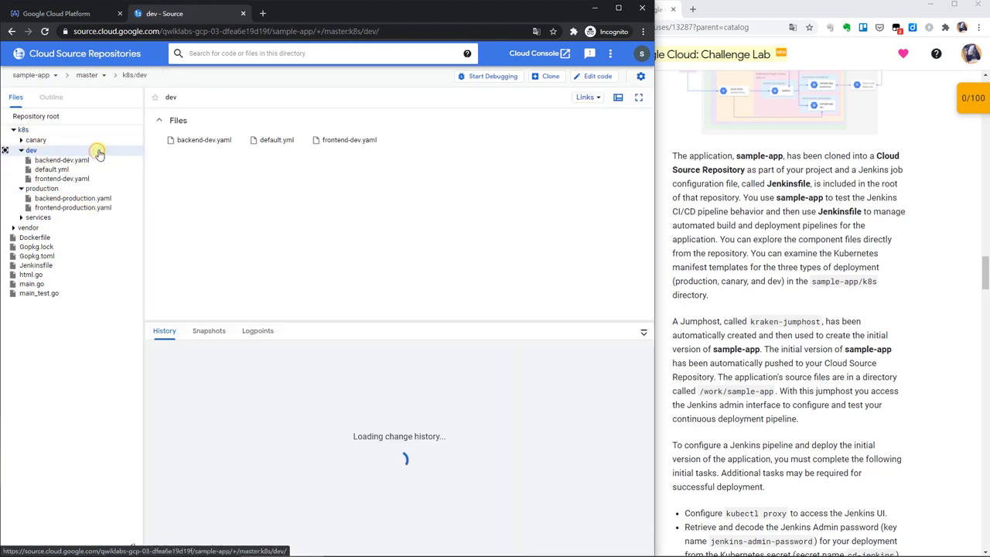
{"action": "left_click", "coordinate": [101, 143]}
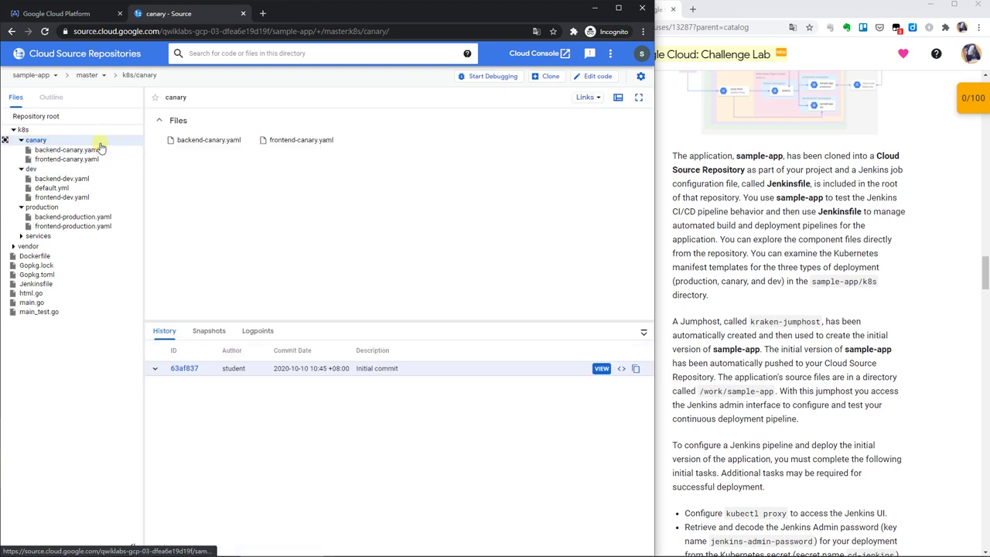
Return to the Cloud console and view the details of the kraken-jumphost VM instance in Compute Engine.
{"action": "left_click", "coordinate": [56, 14]}
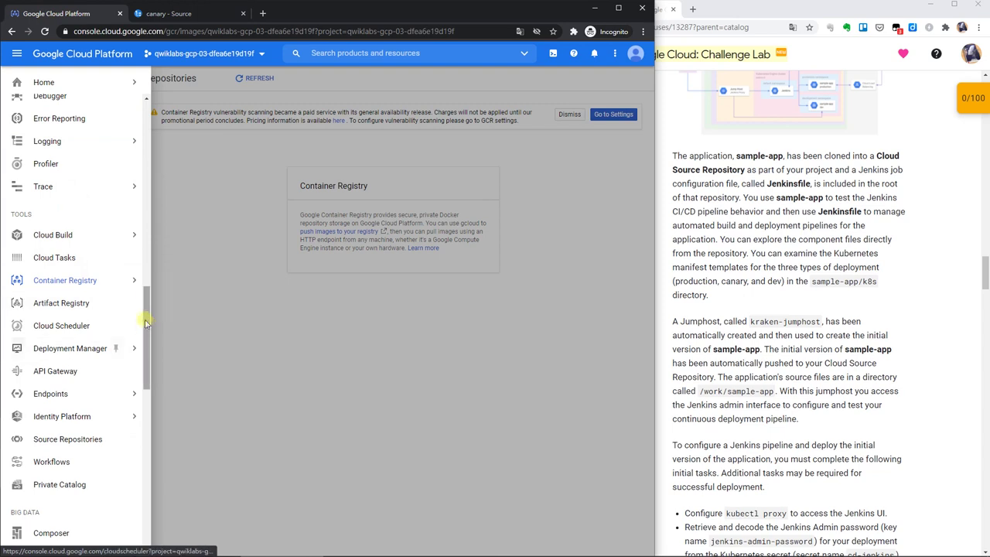
{"action": "scroll", "coordinate": [145, 298], "scroll_direction": "up", "scroll_amount": 5}
{"action": "left_click_drag", "start_coordinate": [152, 223], "coordinate": [150, 155]}
{"action": "left_click", "coordinate": [99, 223]}
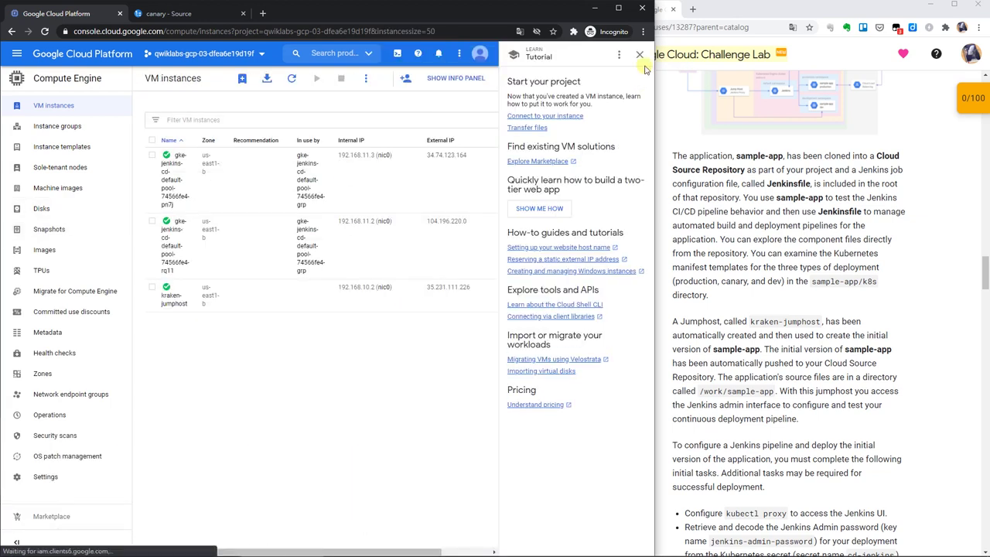
{"action": "left_click", "coordinate": [640, 54]}
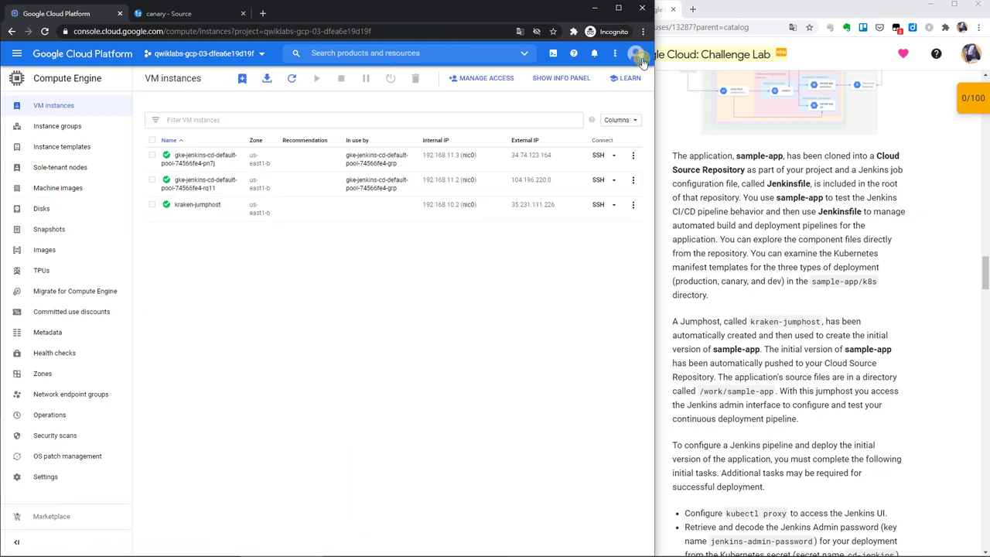
{"action": "left_click", "coordinate": [185, 208]}
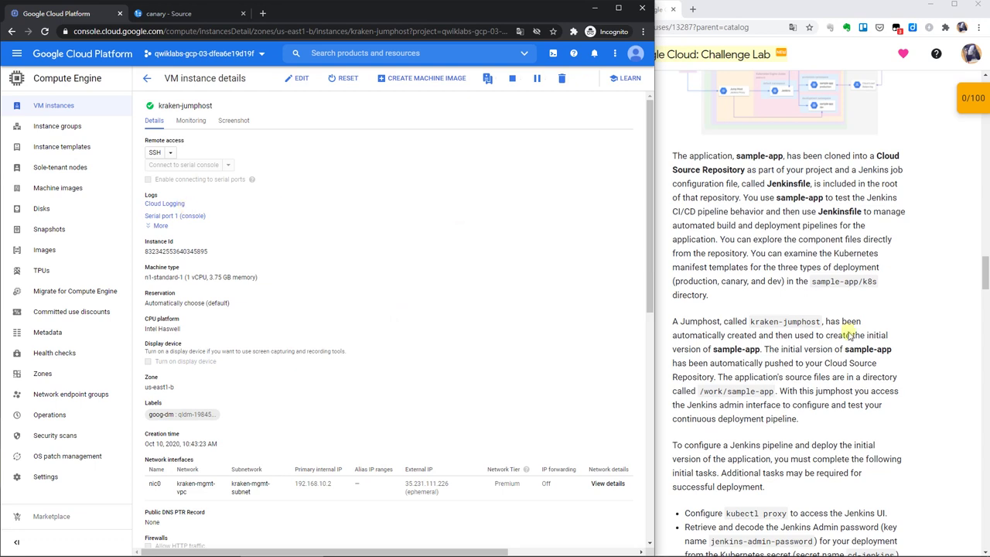
Open an SSH session on kraken-jumphost and bring up the Continuous Delivery with Jenkins in Kubernetes Engine lab guide.
{"action": "scroll", "coordinate": [838, 370], "scroll_direction": "down", "scroll_amount": 4}
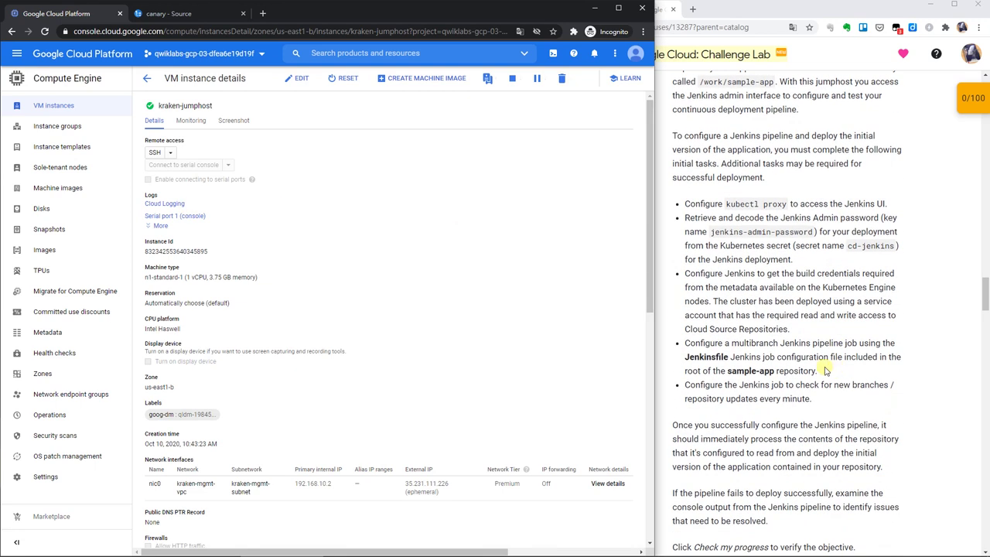
{"action": "left_click", "coordinate": [153, 154]}
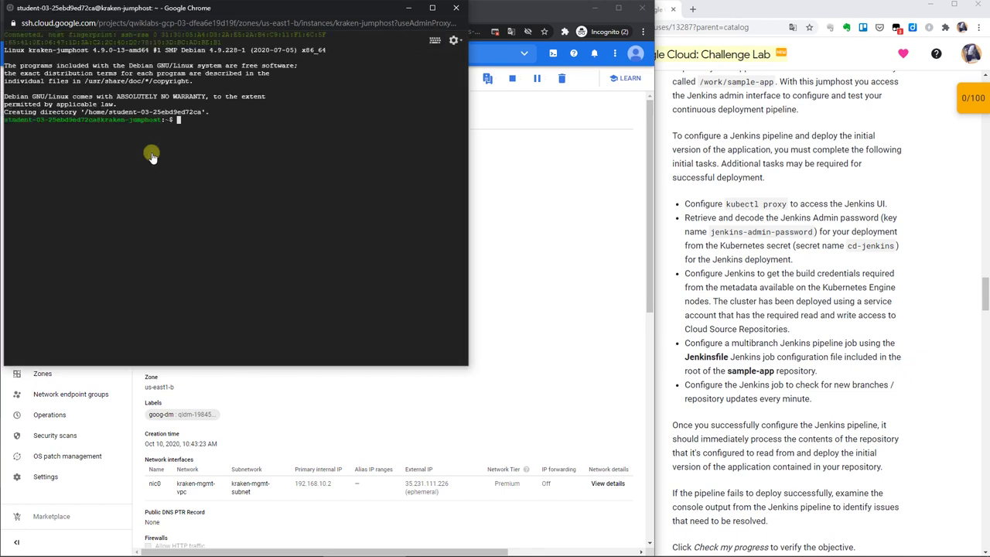
{"action": "key", "text": "alt+Tab"}
{"action": "key", "text": "alt+Tab"}
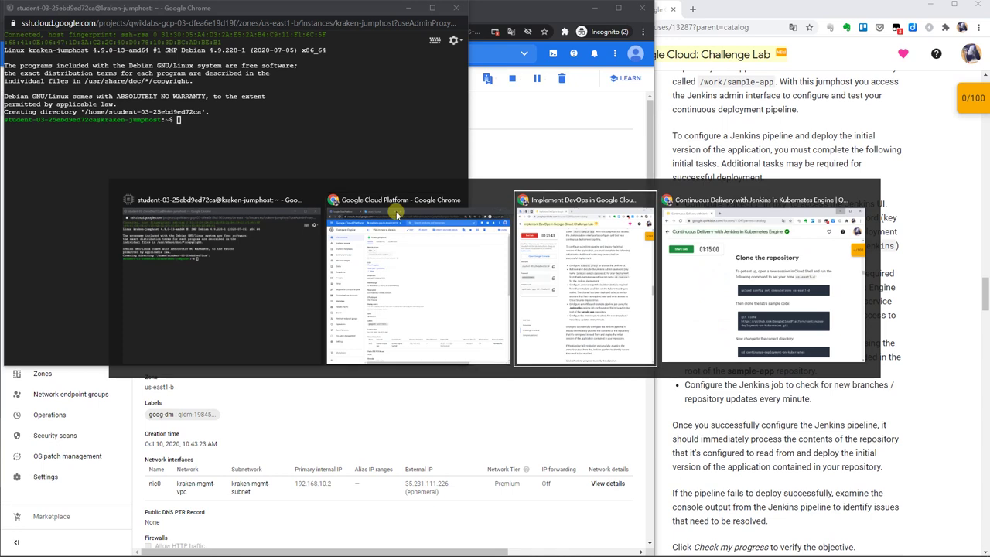
{"action": "key", "text": "alt+Tab"}
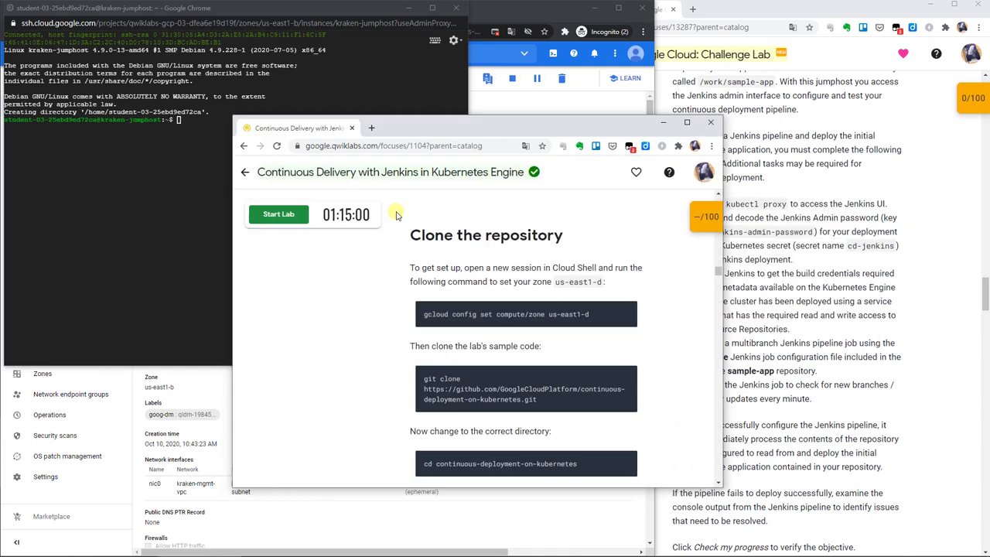
Set the gcloud compute zone to us-east1-b in the jumphost terminal and list the home directory.
{"action": "left_click_drag", "start_coordinate": [585, 316], "coordinate": [426, 308]}
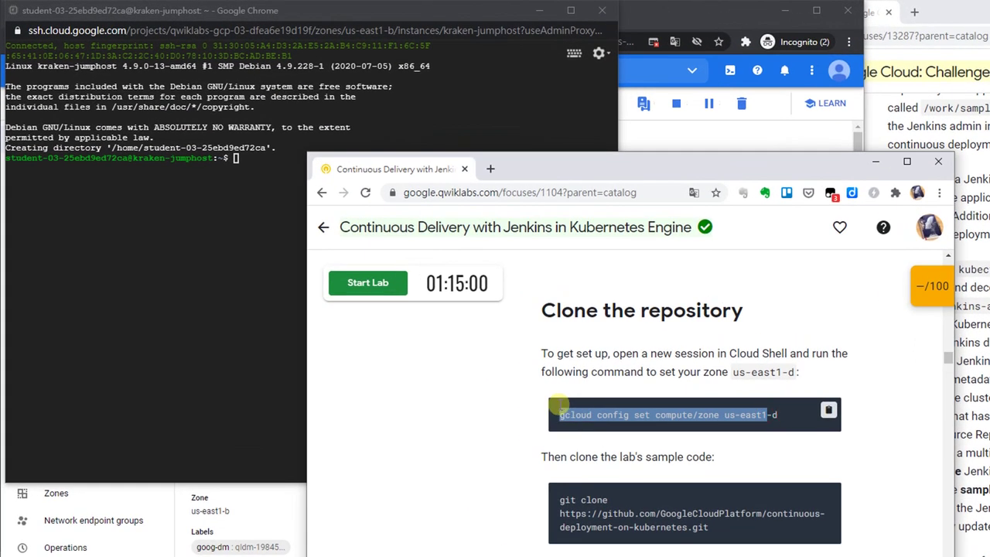
{"action": "key", "text": "ctrl+c"}
{"action": "left_click", "coordinate": [265, 178]}
{"action": "key", "text": "ctrl+v"}
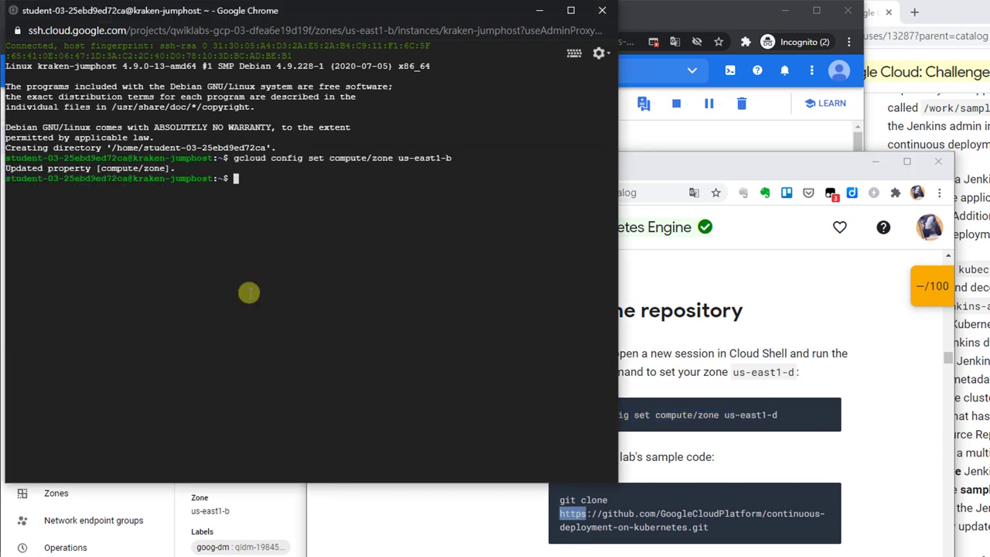
{"action": "type", "text": "ls"}
{"action": "key", "text": "Return"}
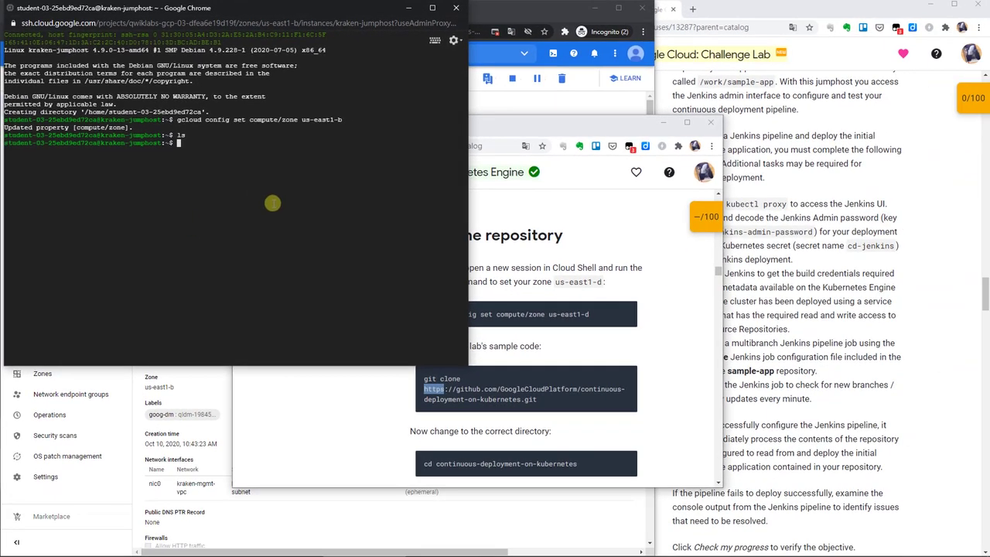
List the project's container clusters from the jumphost using the guide's gcloud command.
{"action": "left_click", "coordinate": [757, 266]}
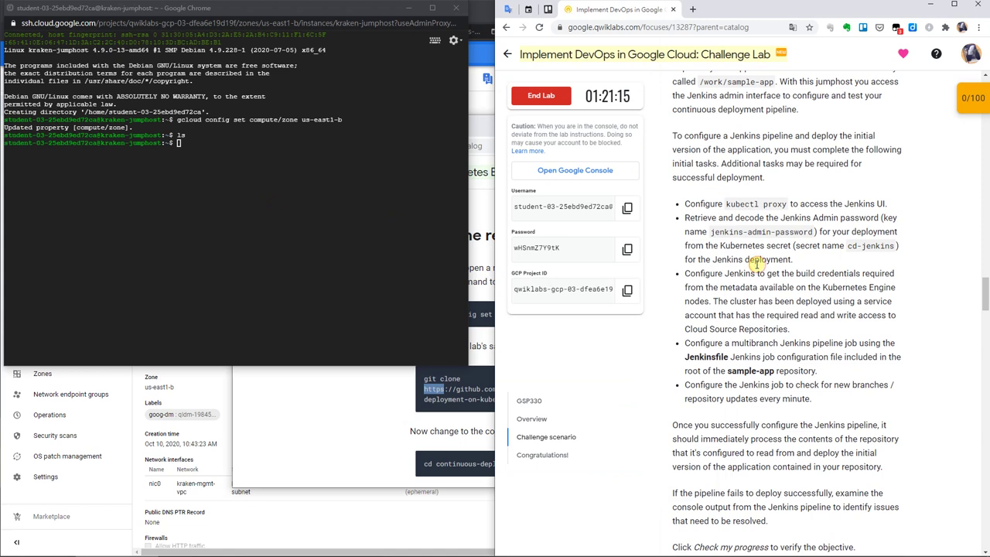
{"action": "left_click", "coordinate": [352, 449]}
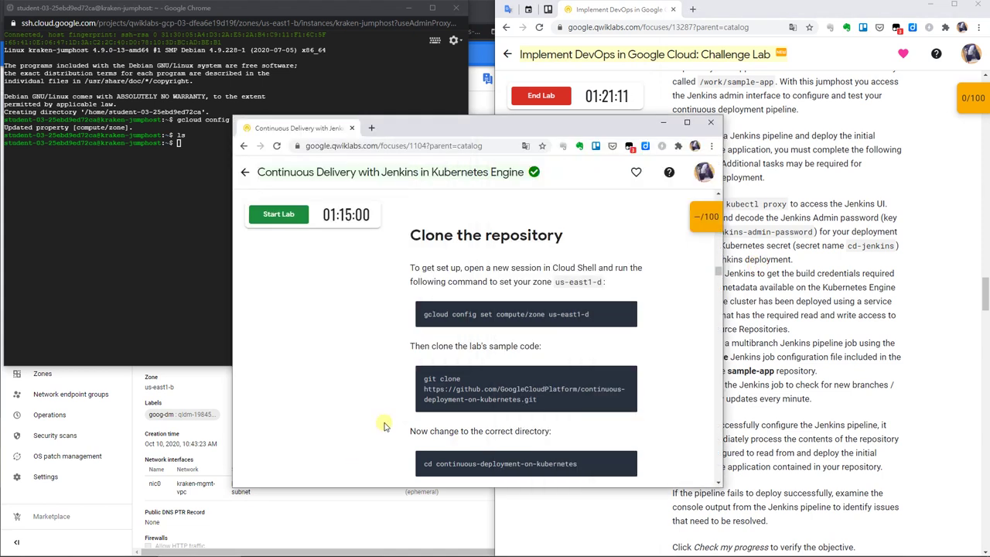
{"action": "scroll", "coordinate": [384, 425], "scroll_direction": "down", "scroll_amount": 4}
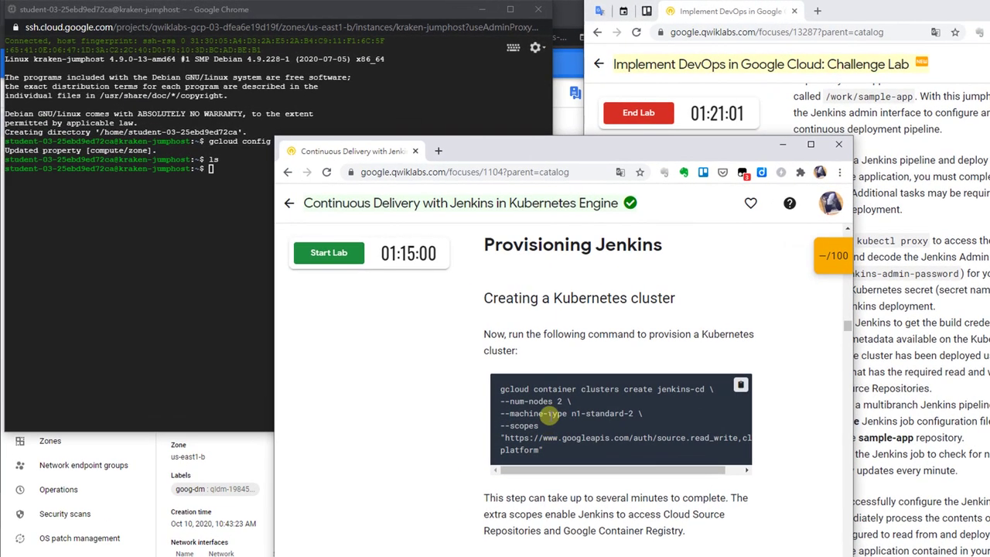
{"action": "scroll", "coordinate": [551, 415], "scroll_direction": "down", "scroll_amount": 4}
{"action": "scroll", "coordinate": [551, 417], "scroll_direction": "down", "scroll_amount": 2}
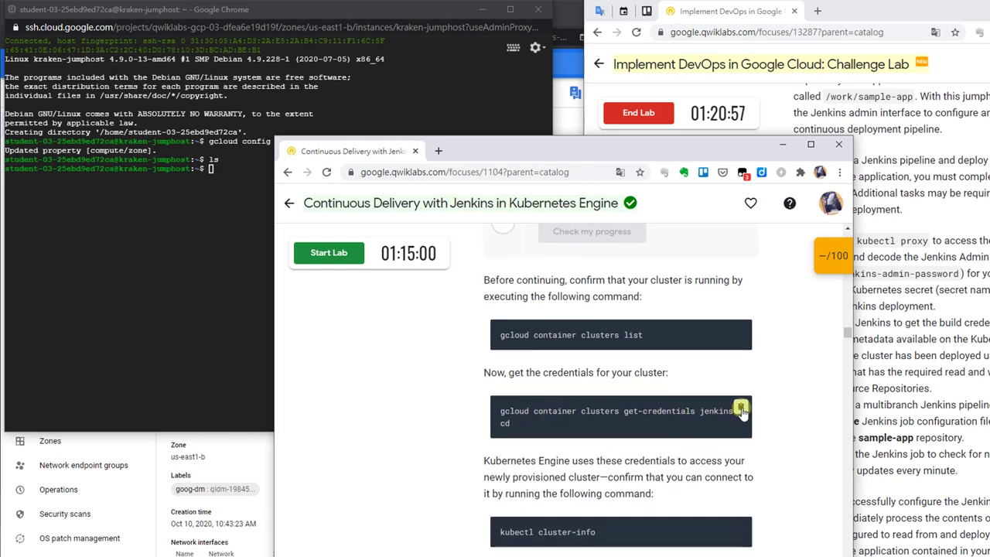
{"action": "left_click", "coordinate": [743, 333]}
{"action": "left_click", "coordinate": [142, 245]}
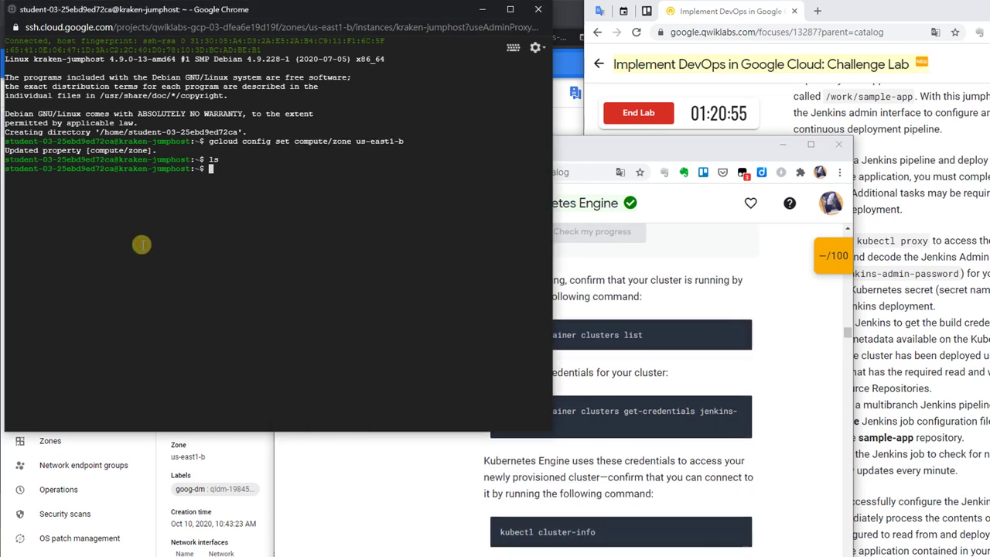
{"action": "key", "text": "ctrl+v"}
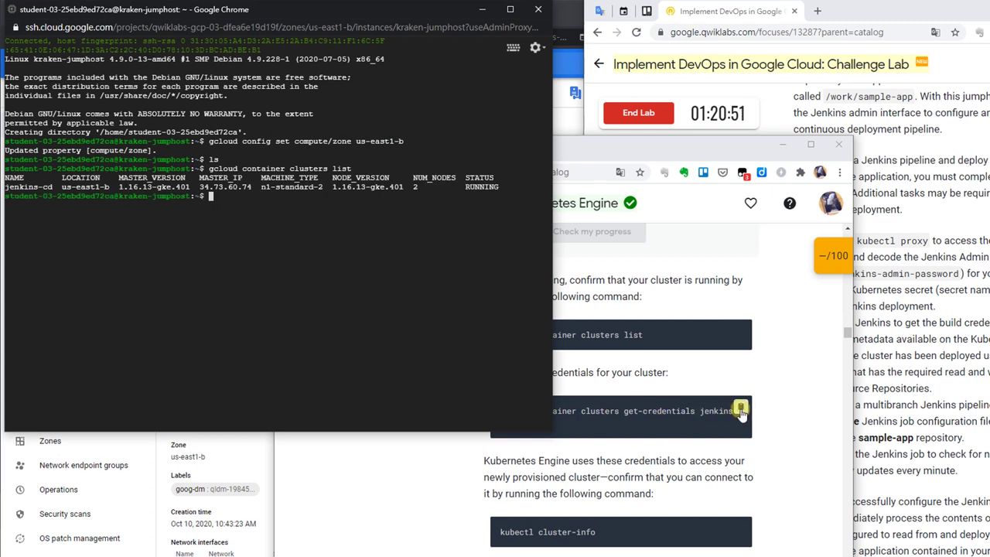
Get the credentials for the jenkins-cd cluster and check the connection with kubectl cluster-info.
{"action": "left_click", "coordinate": [739, 410]}
{"action": "left_click", "coordinate": [155, 287]}
{"action": "key", "text": "ctrl+v"}
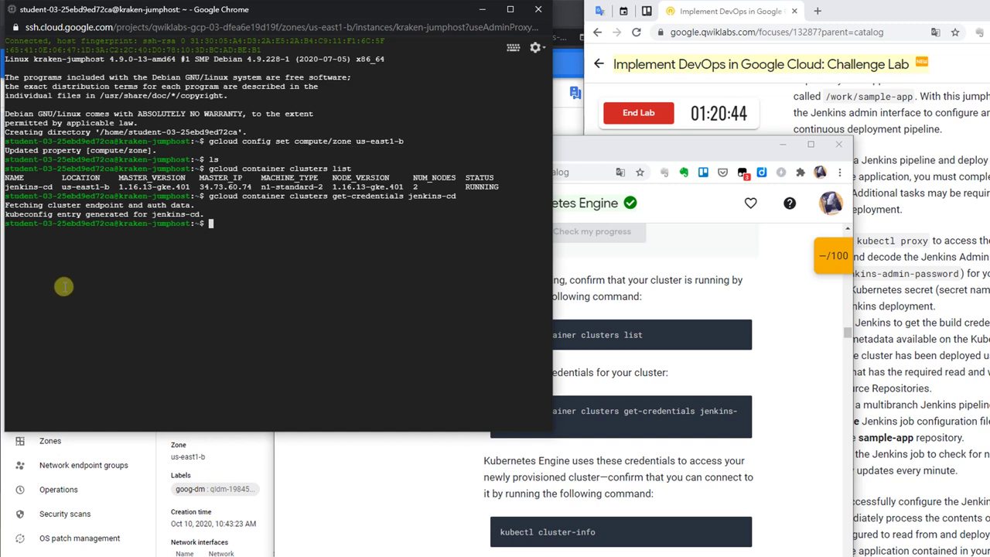
{"action": "left_click", "coordinate": [479, 493]}
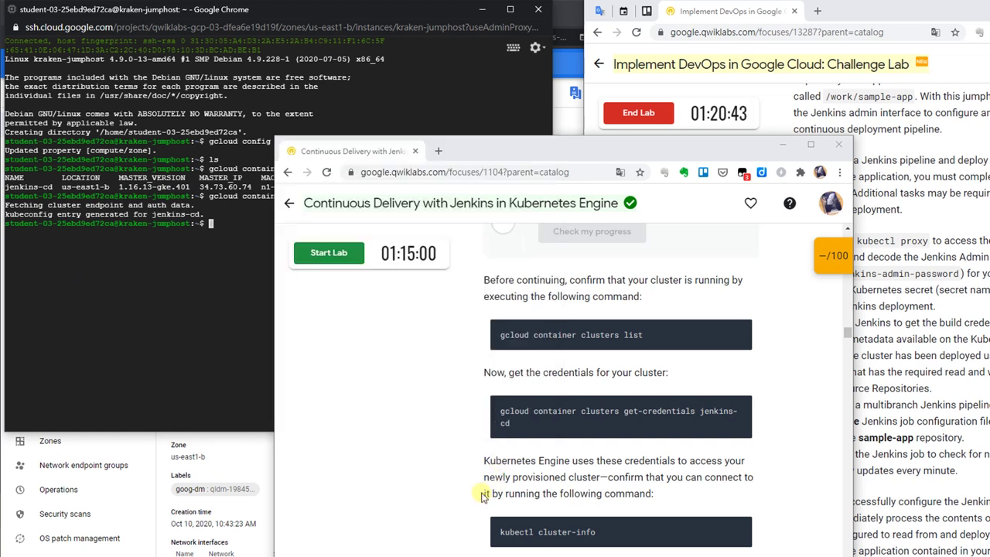
{"action": "left_click", "coordinate": [743, 528]}
{"action": "left_click", "coordinate": [124, 295]}
{"action": "key", "text": "ctrl+v"}
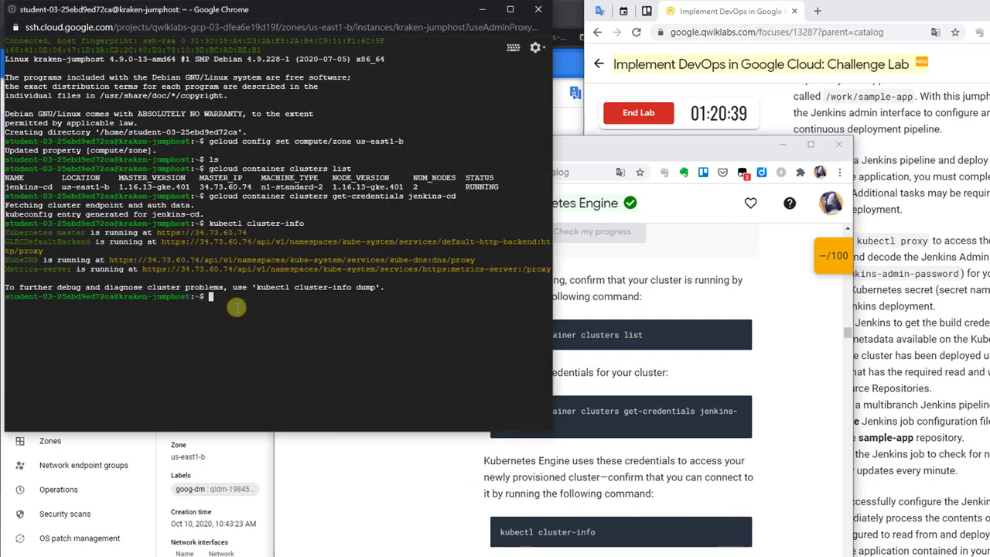
Check the default namespace for running Jenkins pods with the guide's kubectl get pods command.
{"action": "left_click", "coordinate": [473, 492]}
{"action": "scroll", "coordinate": [474, 496], "scroll_direction": "down", "scroll_amount": 6}
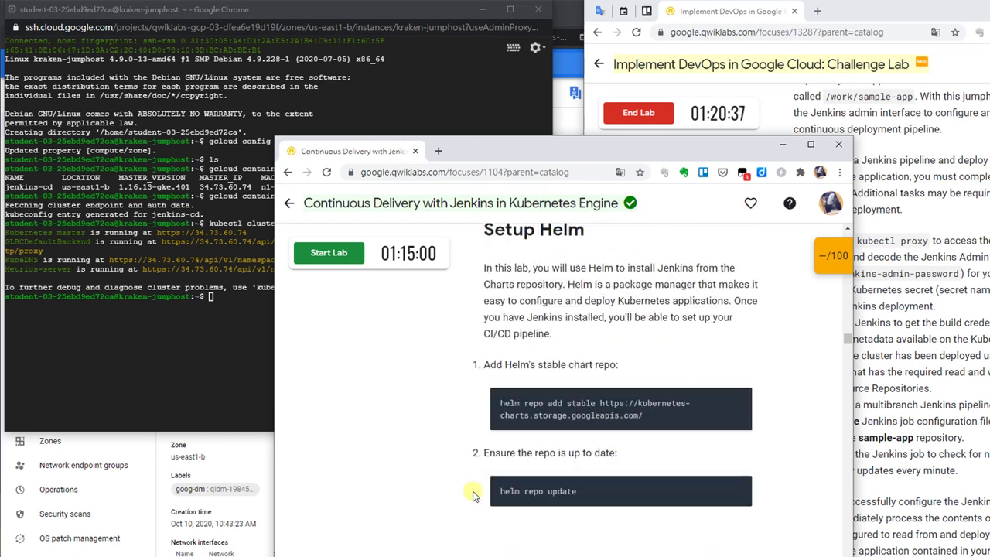
{"action": "scroll", "coordinate": [473, 495], "scroll_direction": "down", "scroll_amount": 5}
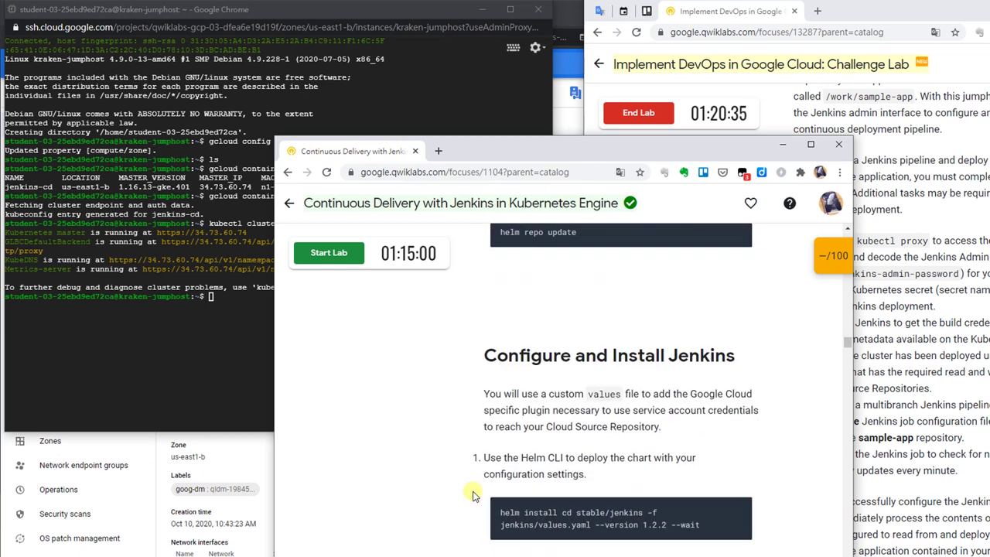
{"action": "scroll", "coordinate": [474, 496], "scroll_direction": "down", "scroll_amount": 9}
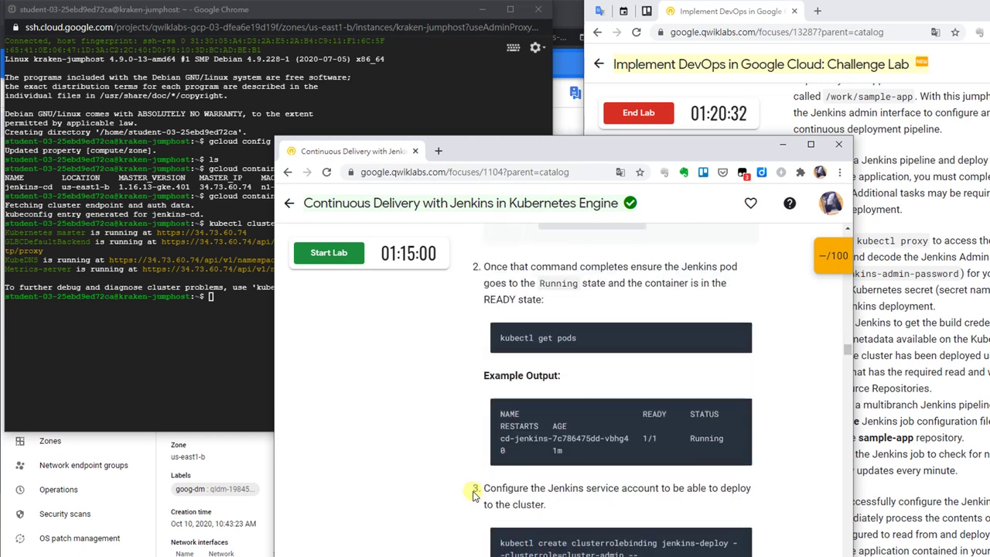
{"action": "scroll", "coordinate": [668, 245], "scroll_direction": "up", "scroll_amount": 3}
{"action": "left_click", "coordinate": [742, 272]}
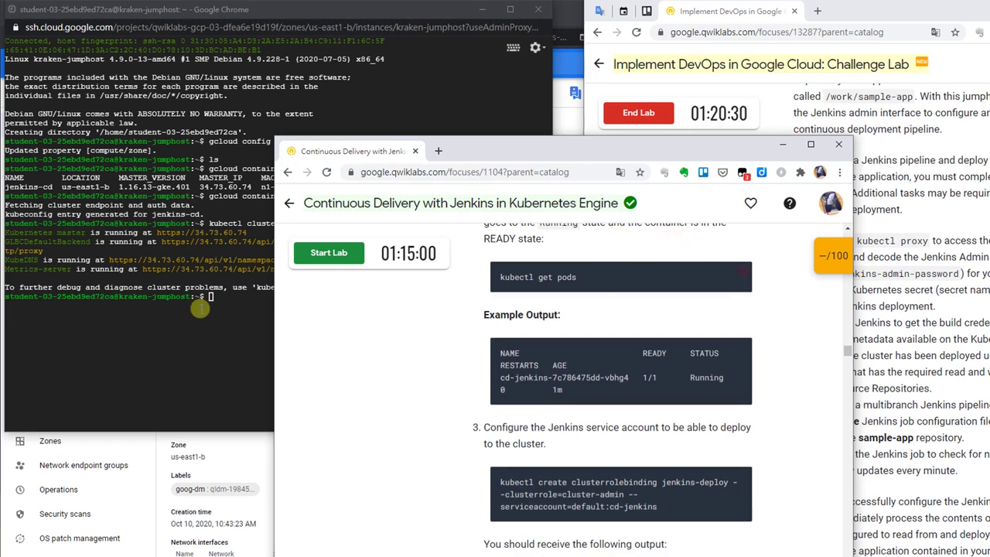
{"action": "left_click", "coordinate": [157, 306]}
{"action": "key", "text": "ctrl+v"}
{"action": "key", "text": "Return"}
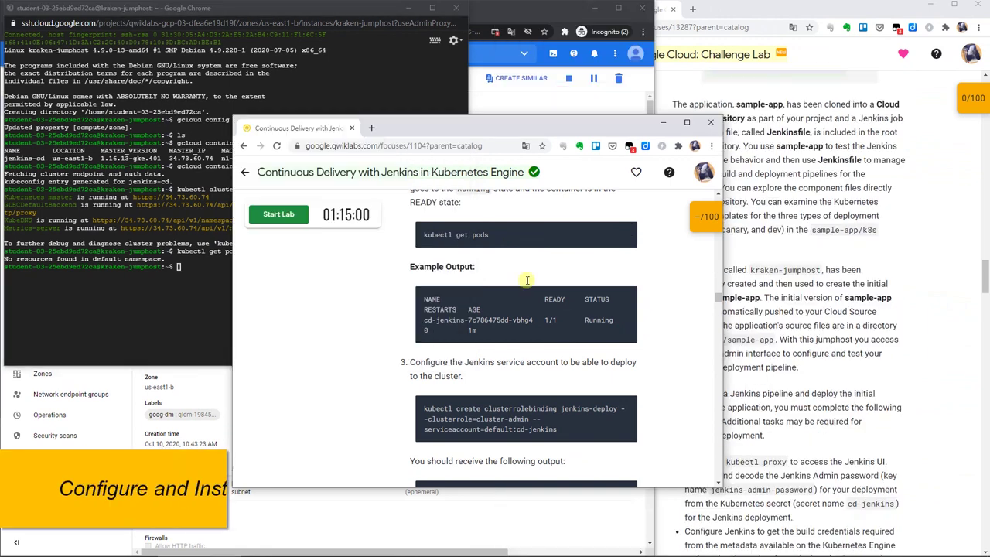
Try to add Helm's stable chart repo from kubernetes-charts.storage.googleapis.com and to install the helm package with apt-get.
{"action": "scroll", "coordinate": [527, 280], "scroll_direction": "up", "scroll_amount": 10}
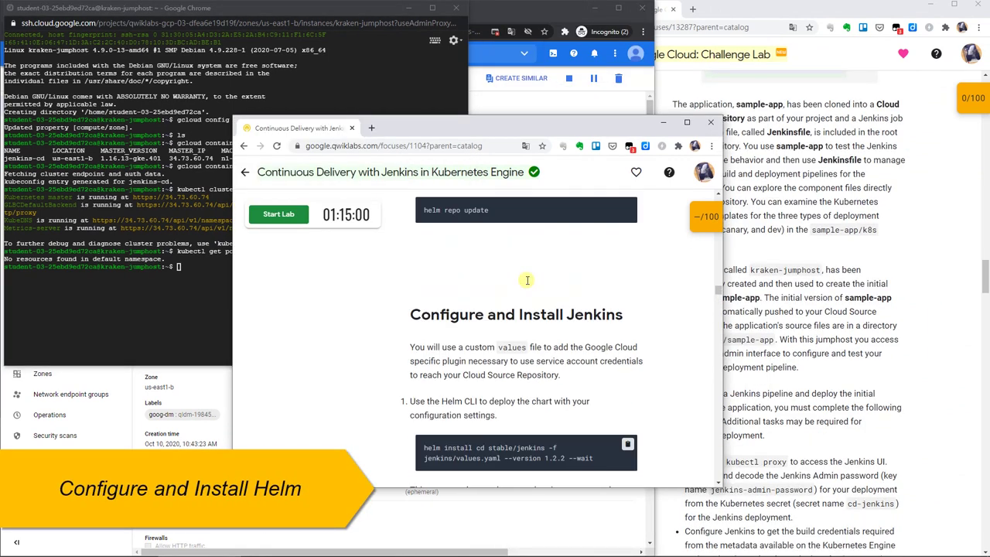
{"action": "scroll", "coordinate": [526, 283], "scroll_direction": "up", "scroll_amount": 3}
{"action": "scroll", "coordinate": [526, 283], "scroll_direction": "down", "scroll_amount": 3}
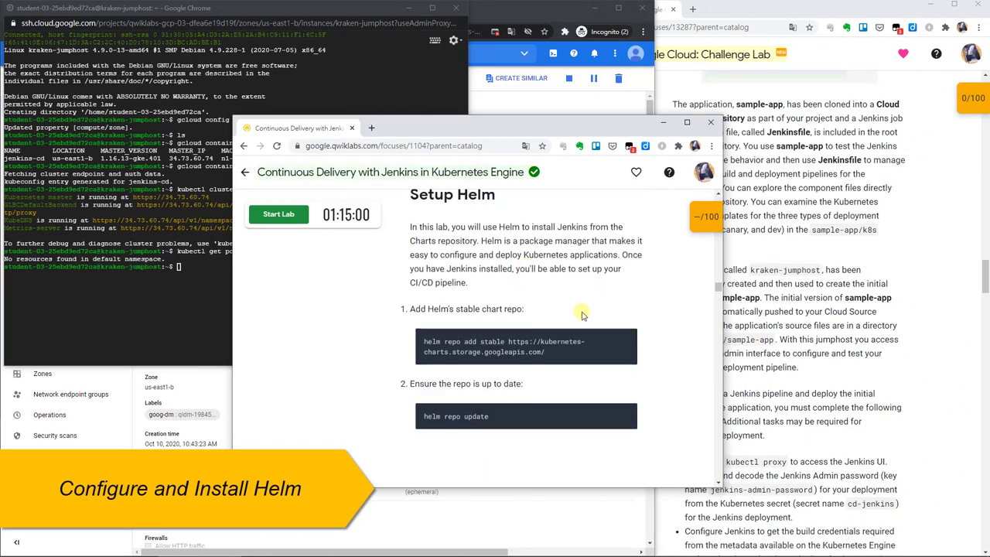
{"action": "left_click", "coordinate": [630, 339]}
{"action": "left_click", "coordinate": [178, 307]}
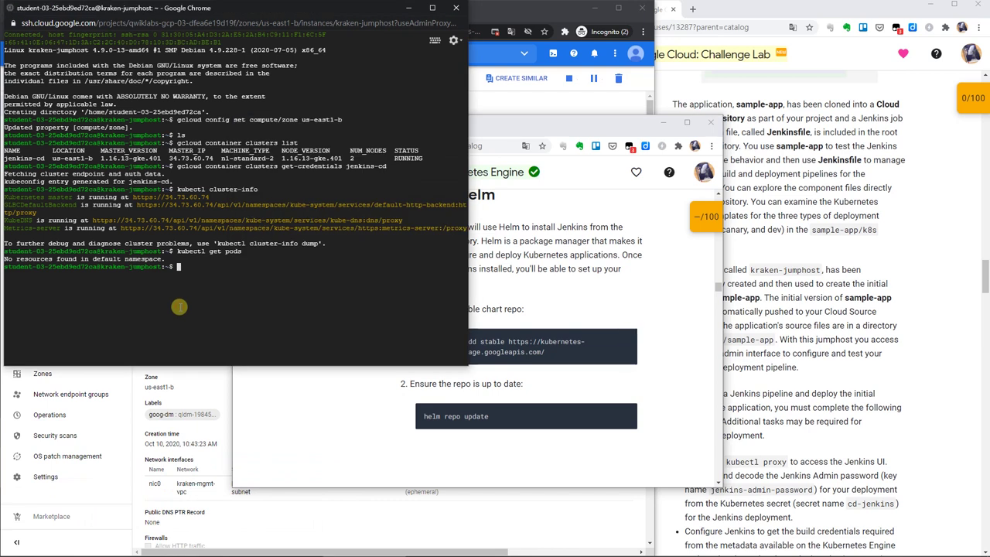
{"action": "key", "text": "ctrl+v"}
{"action": "key", "text": "Return"}
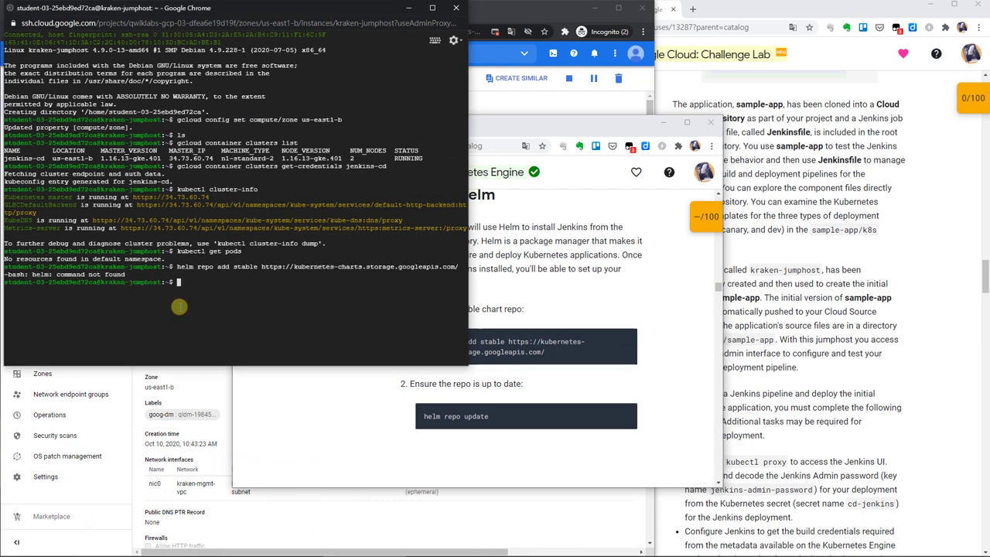
{"action": "type", "text": "sudo apt-get install helm"}
{"action": "key", "text": "Return"}
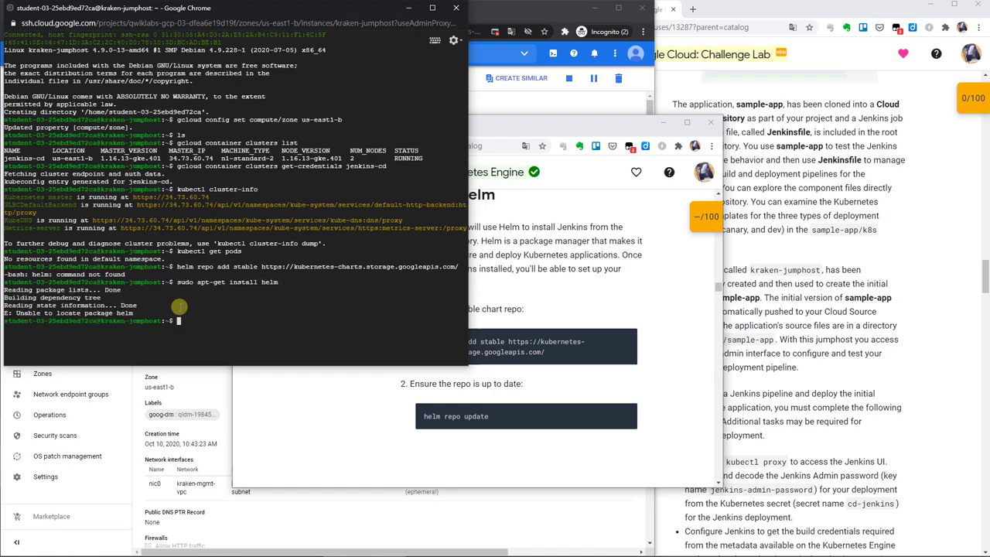
Download the Helm 3 installer script as get_helm.sh using the curl command from the Helm installation docs.
{"action": "key", "text": "alt+Tab"}
{"action": "key", "text": "Tab"}
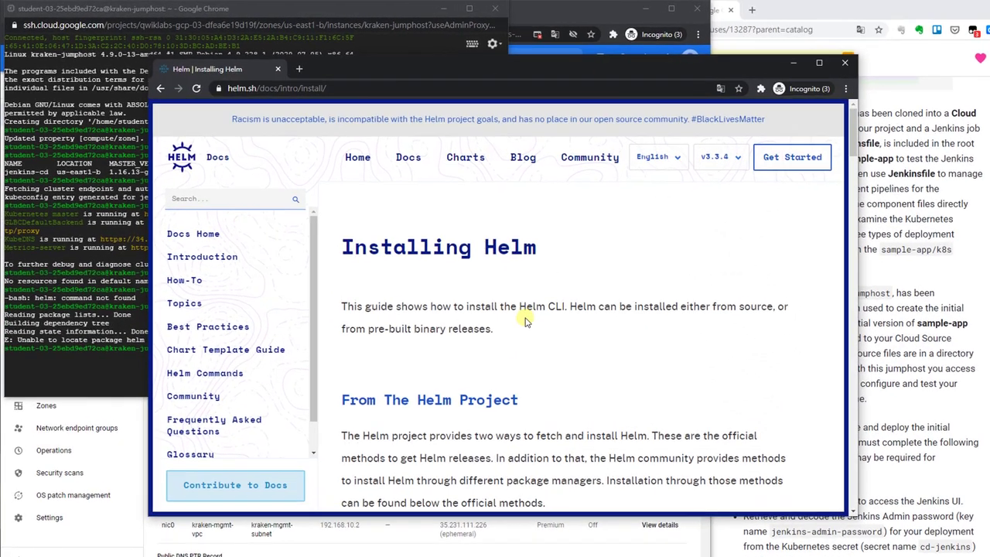
{"action": "scroll", "coordinate": [482, 294], "scroll_direction": "down", "scroll_amount": 6}
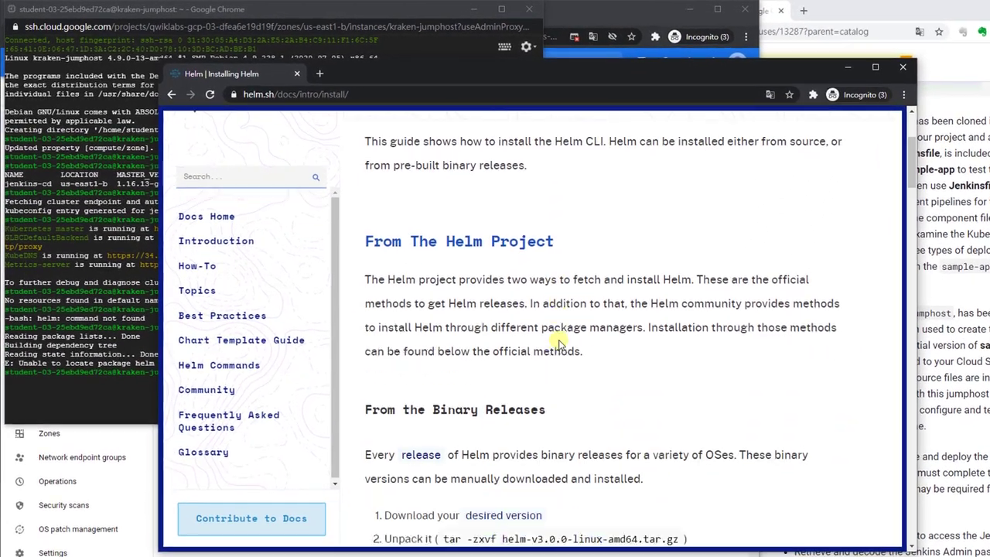
{"action": "scroll", "coordinate": [560, 344], "scroll_direction": "up", "scroll_amount": 2}
{"action": "scroll", "coordinate": [560, 344], "scroll_direction": "down", "scroll_amount": 4}
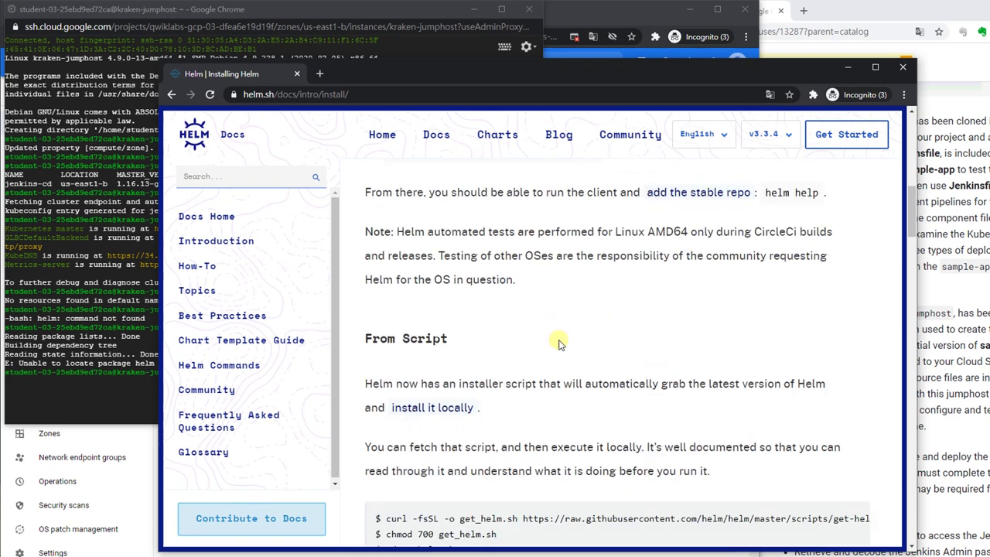
{"action": "scroll", "coordinate": [560, 344], "scroll_direction": "down", "scroll_amount": 1}
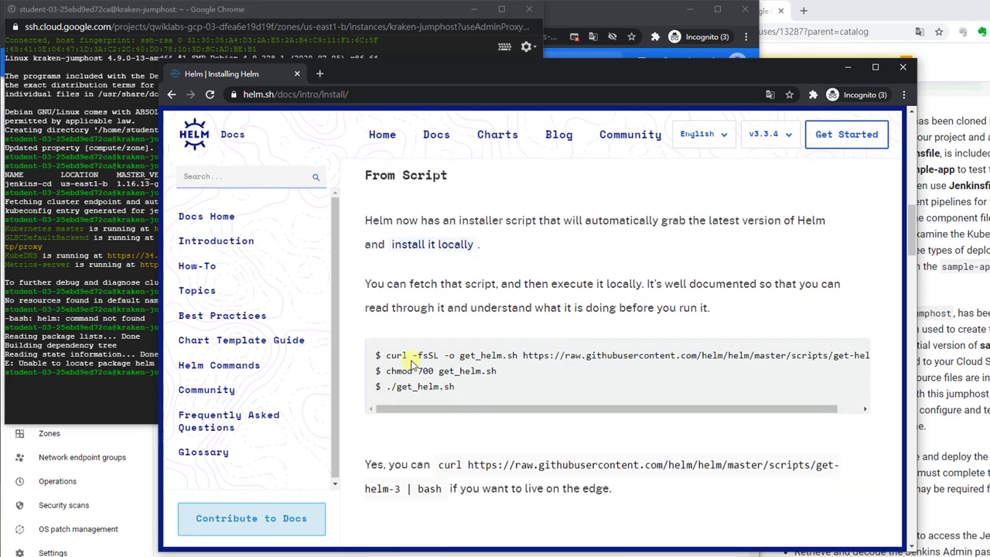
{"action": "left_click_drag", "start_coordinate": [386, 355], "coordinate": [868, 354]}
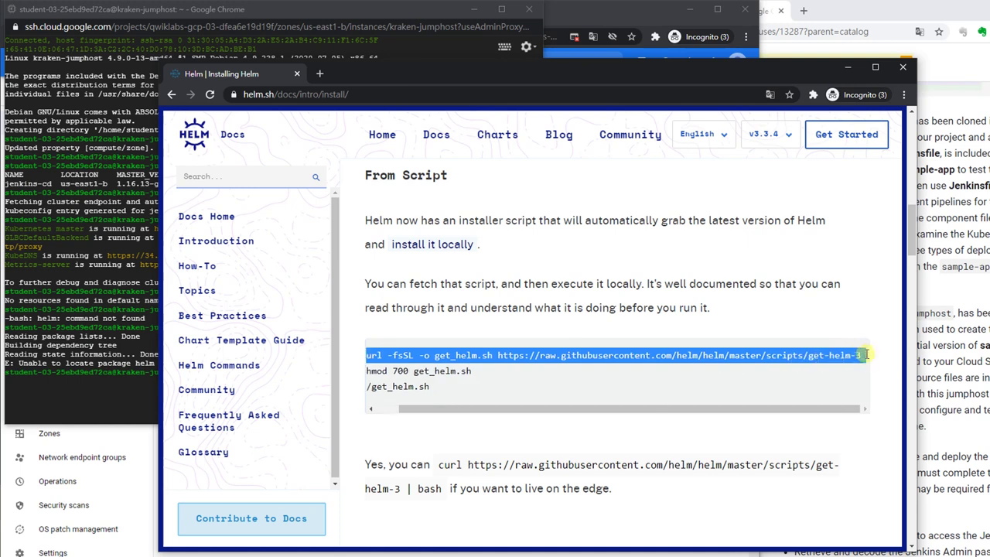
{"action": "left_click", "coordinate": [133, 390]}
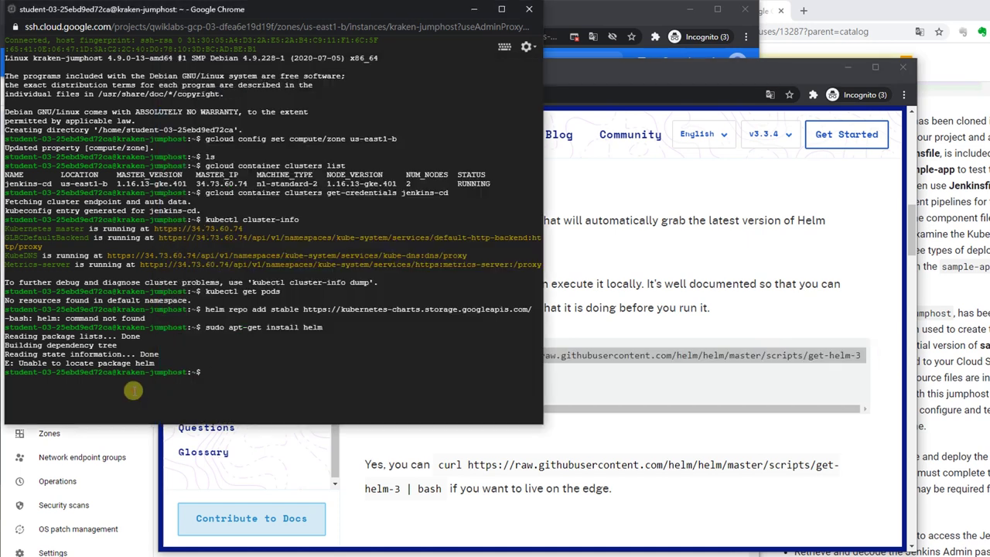
{"action": "key", "text": "ctrl+v"}
{"action": "key", "text": "Return"}
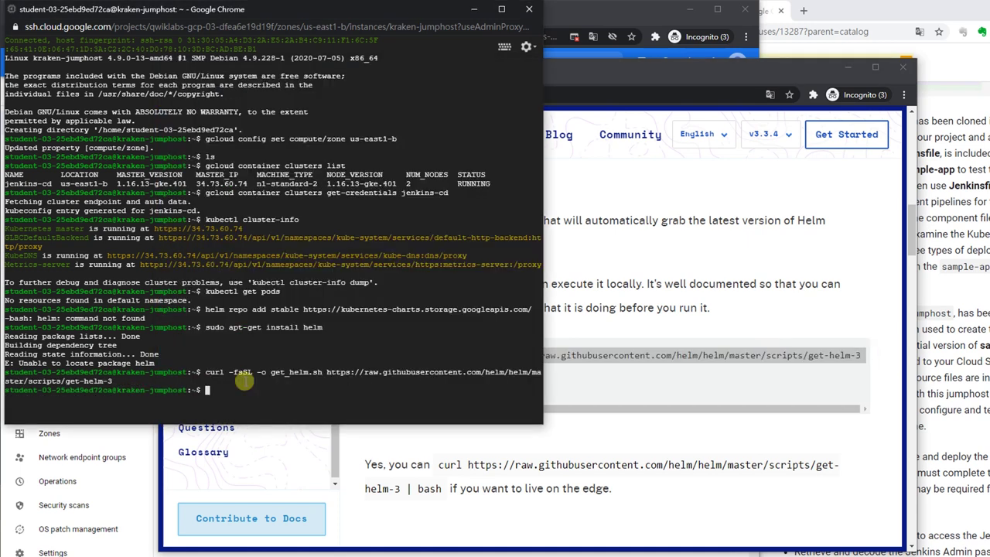
Make the downloaded Helm installer script executable with the docs' command chmod 700 get_helm.sh.
{"action": "left_click", "coordinate": [618, 389]}
{"action": "left_click_drag", "start_coordinate": [422, 409], "coordinate": [387, 409]}
{"action": "left_click_drag", "start_coordinate": [387, 372], "coordinate": [509, 372]}
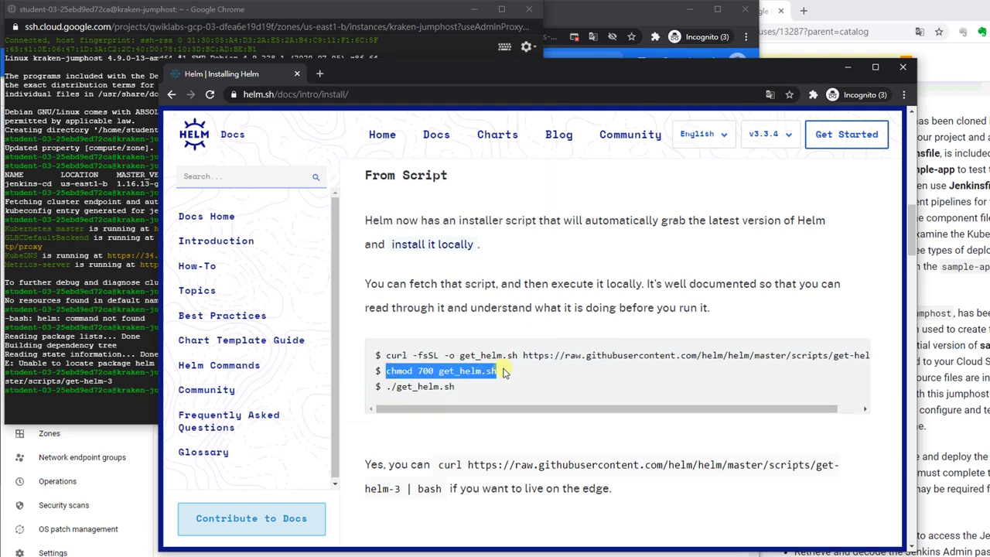
{"action": "left_click", "coordinate": [109, 415]}
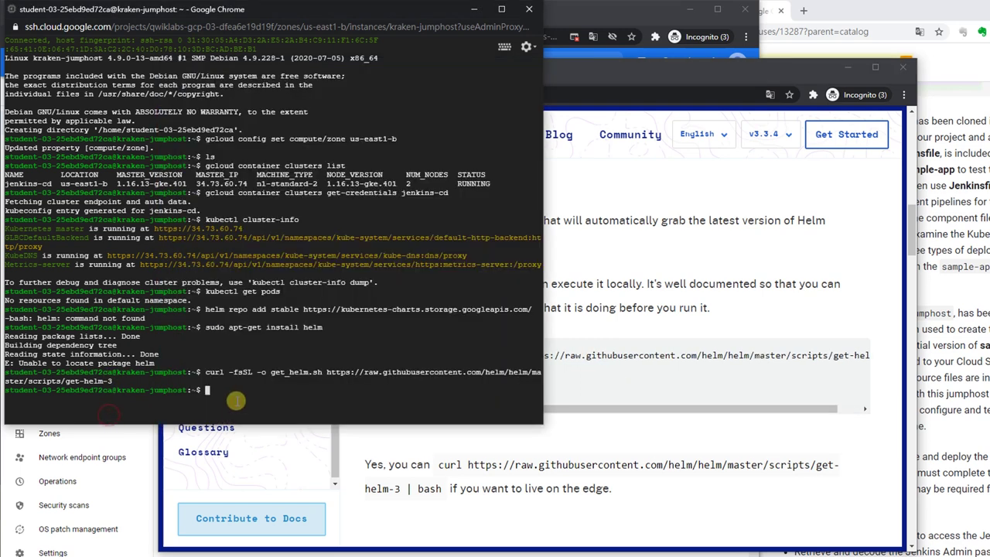
{"action": "key", "text": "ctrl+v"}
{"action": "key", "text": "Return"}
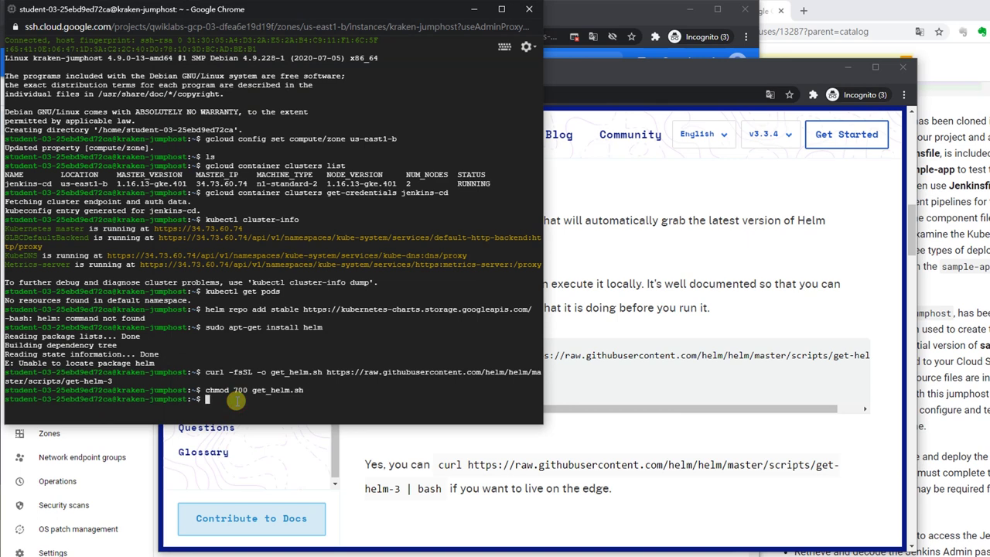
Run the ./get_helm.sh script on the jumphost to install Helm and put the Helm docs window away.
{"action": "left_click", "coordinate": [615, 401]}
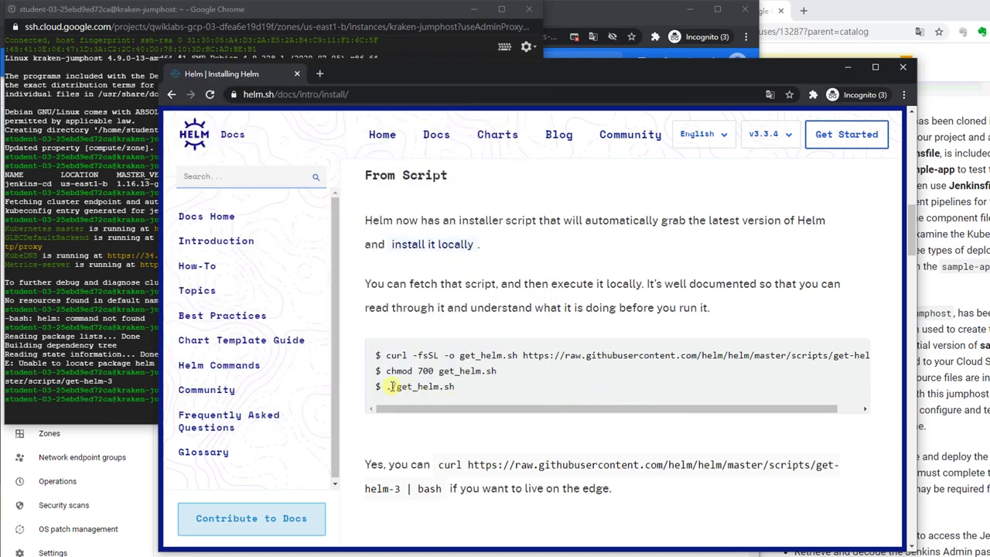
{"action": "left_click_drag", "start_coordinate": [389, 387], "coordinate": [461, 386]}
{"action": "left_click", "coordinate": [31, 390]}
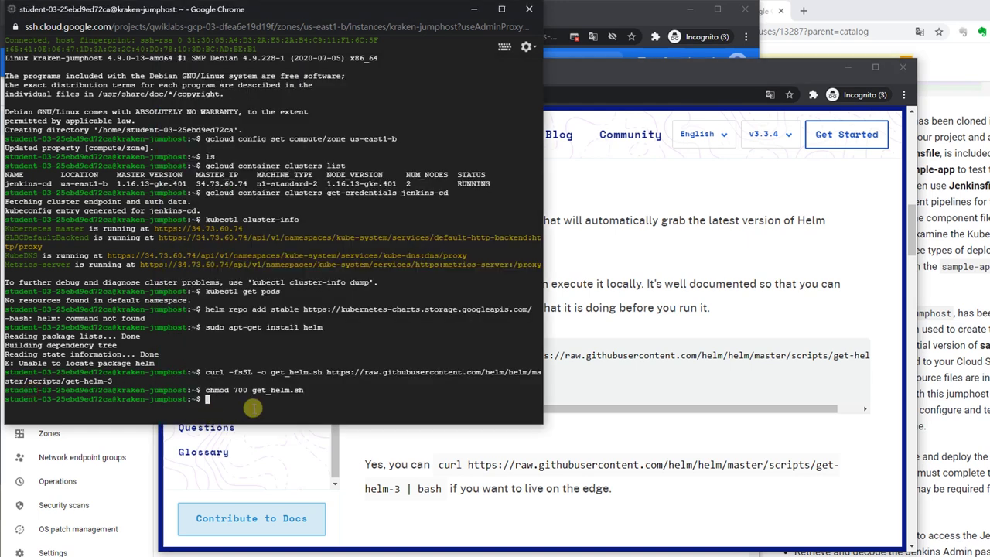
{"action": "key", "text": "ctrl+v"}
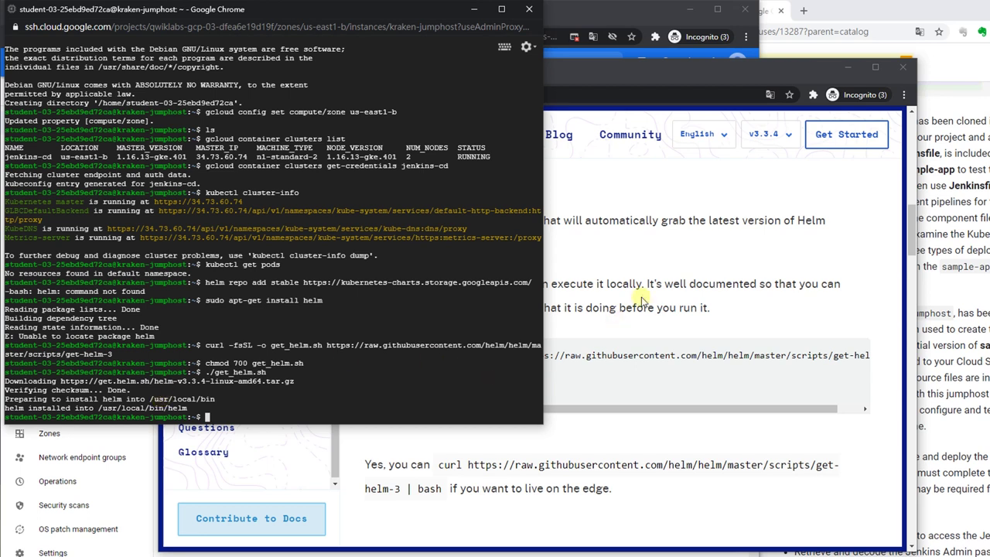
{"action": "left_click", "coordinate": [855, 77]}
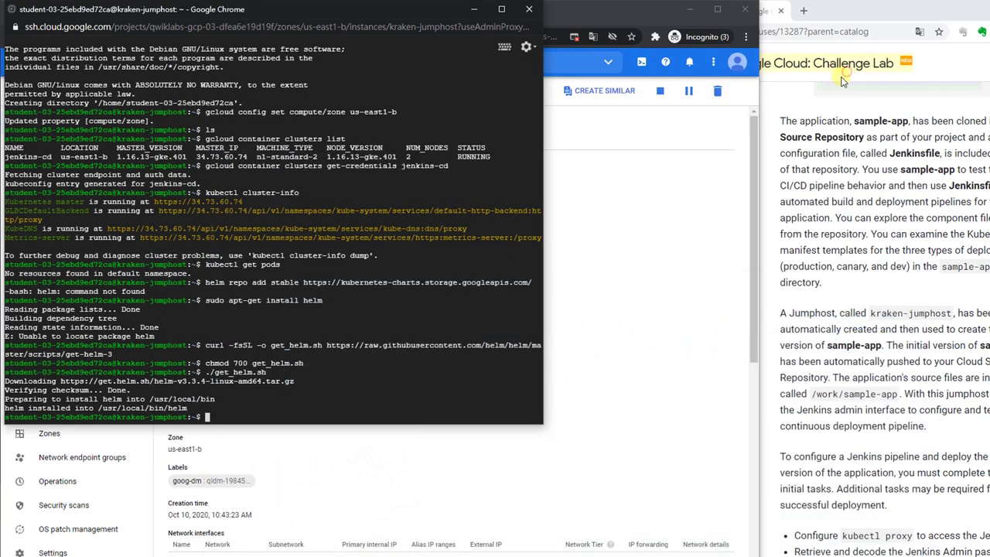
{"action": "key", "text": "alt+Tab"}
{"action": "key", "text": "alt+Tab"}
{"action": "key", "text": "alt+Tab"}
{"action": "key", "text": "alt+Tab"}
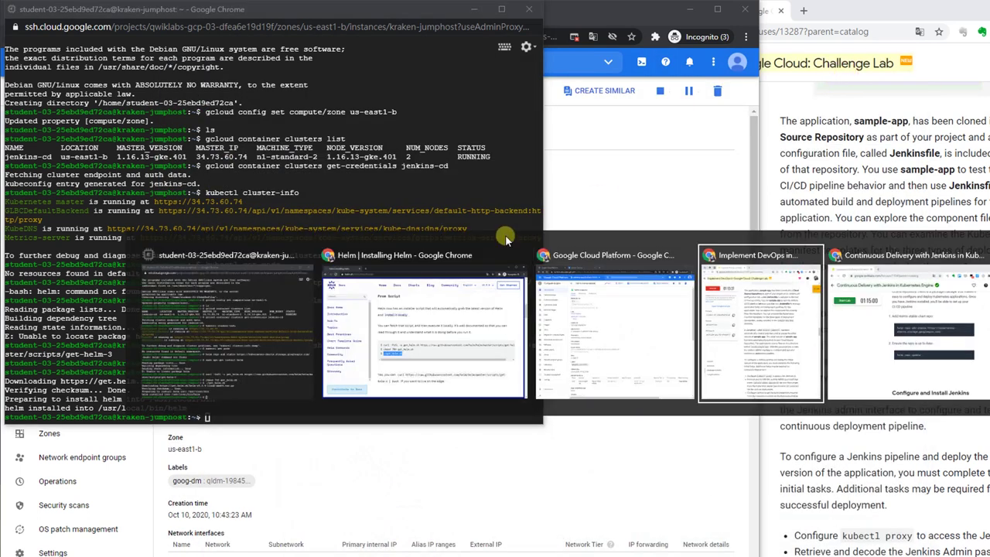
{"action": "scroll", "coordinate": [503, 338], "scroll_direction": "down", "scroll_amount": 2}
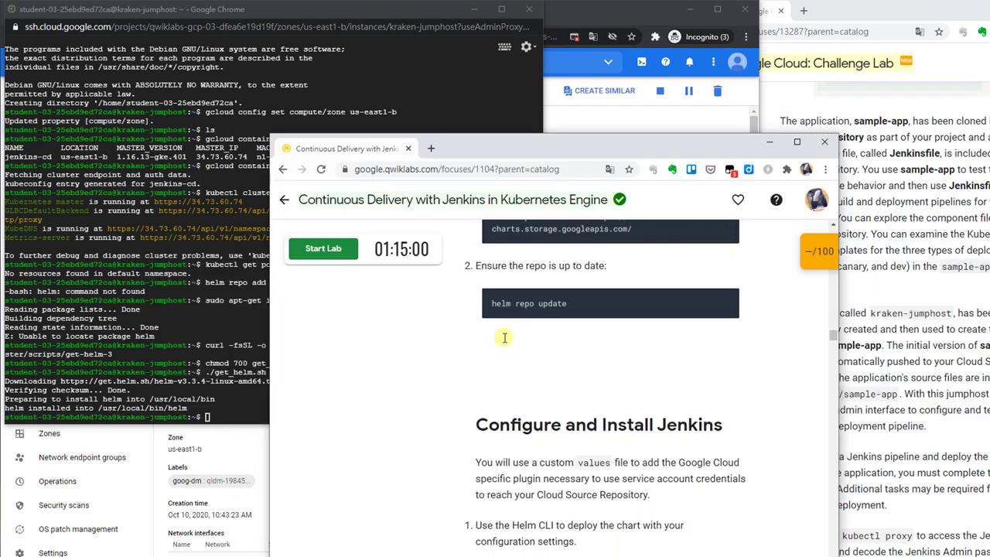
{"action": "scroll", "coordinate": [503, 337], "scroll_direction": "up", "scroll_amount": 1}
{"action": "left_click", "coordinate": [728, 272]}
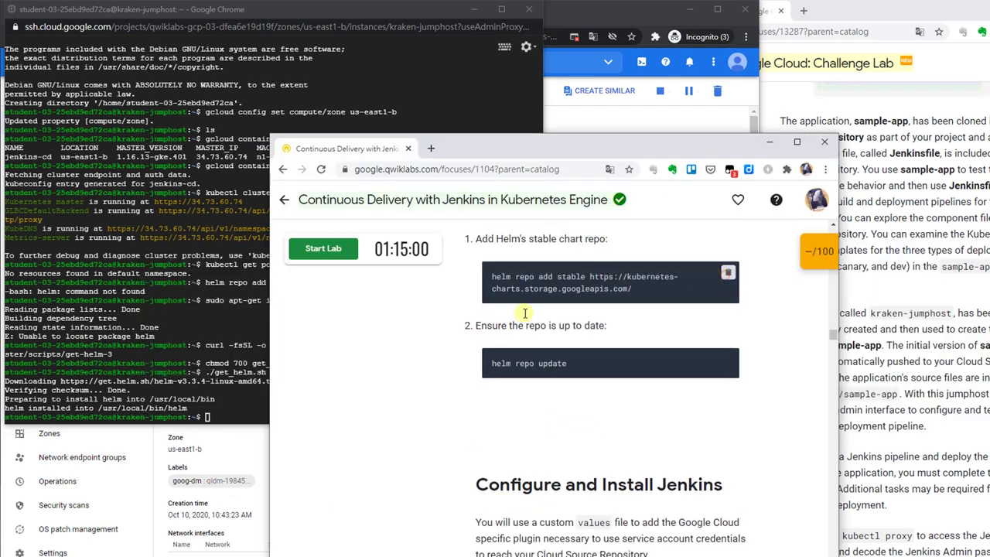
{"action": "left_click", "coordinate": [249, 403]}
{"action": "key", "text": "ctrl+v"}
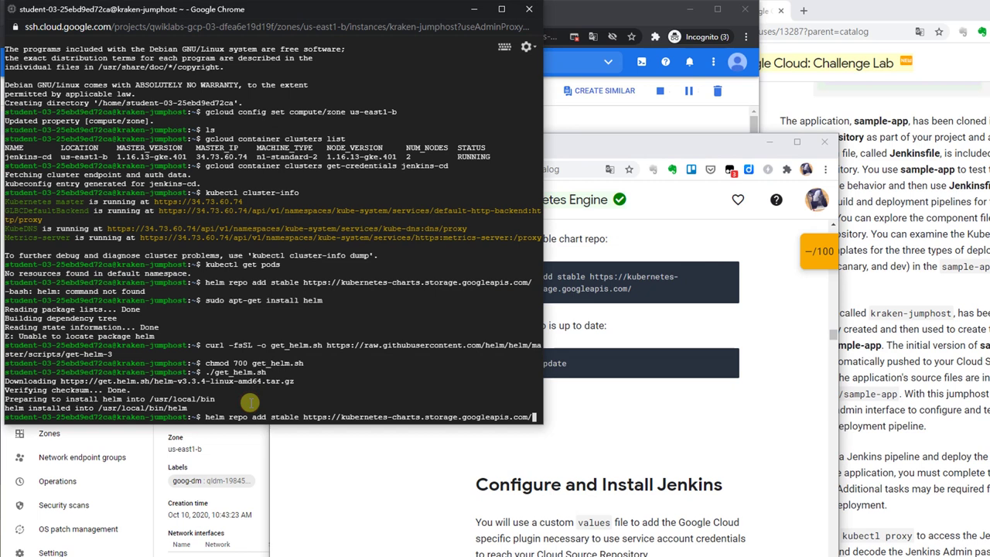
{"action": "key", "text": "Return"}
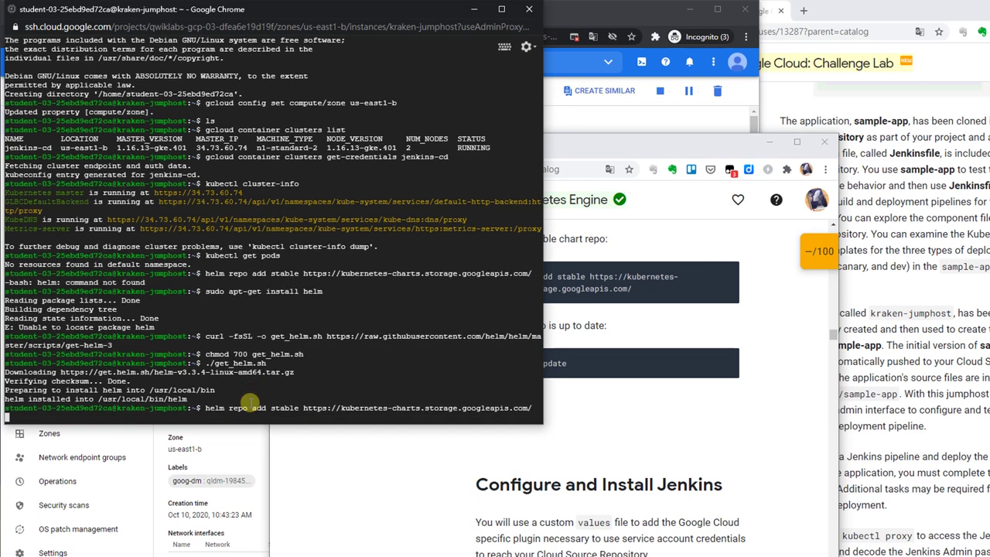
Bring the Helm chart repositories up to date with the guide's helm repo update command.
{"action": "left_click", "coordinate": [572, 390]}
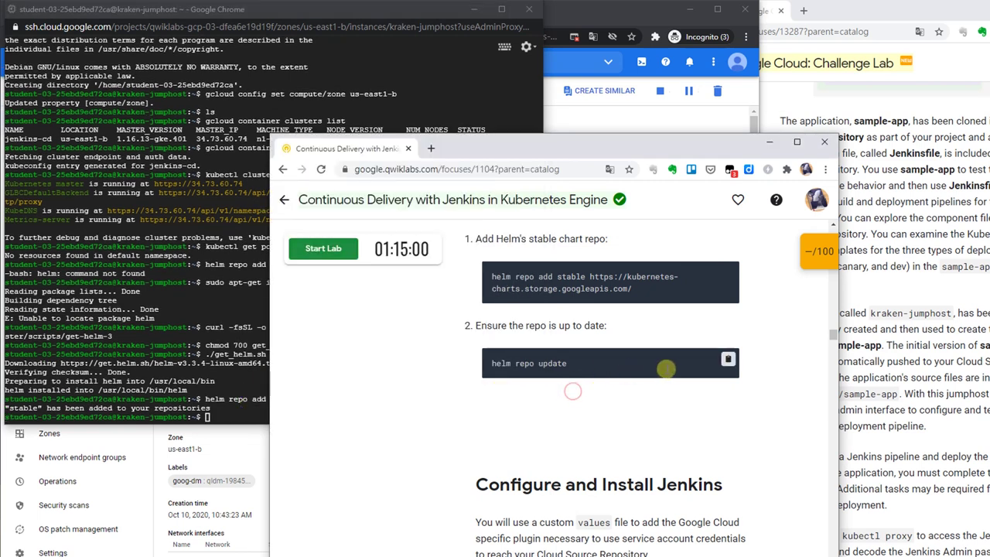
{"action": "left_click", "coordinate": [728, 359]}
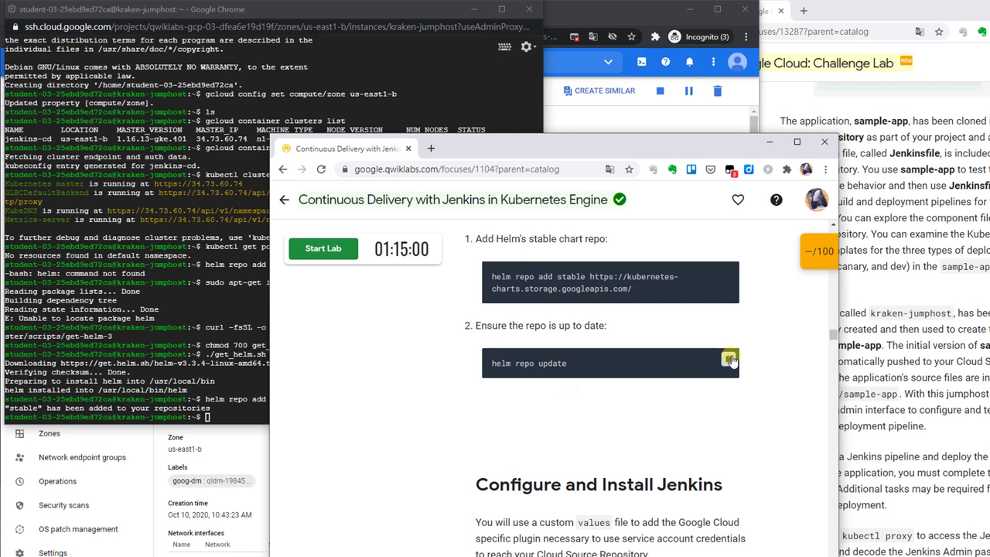
{"action": "left_click", "coordinate": [235, 426]}
{"action": "key", "text": "ctrl+v"}
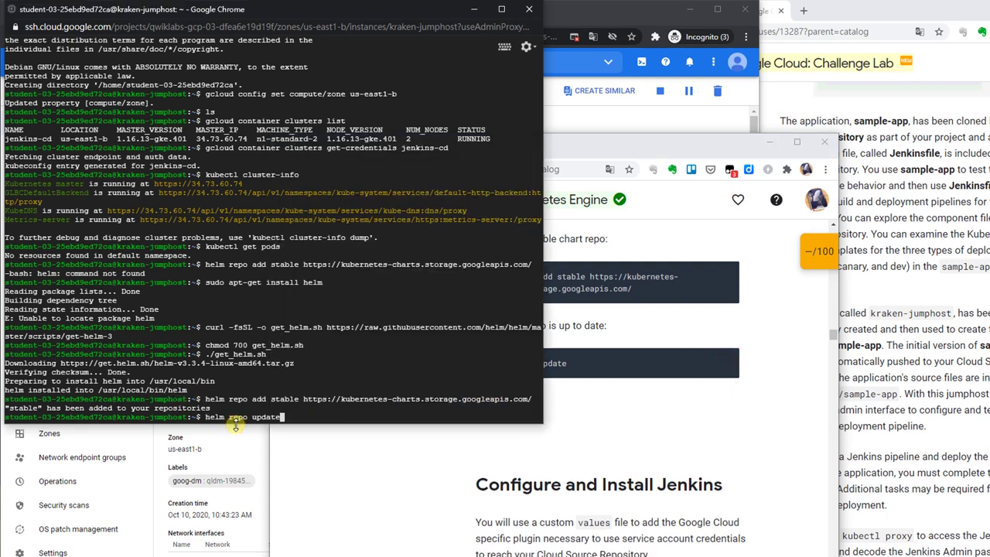
{"action": "key", "text": "Return"}
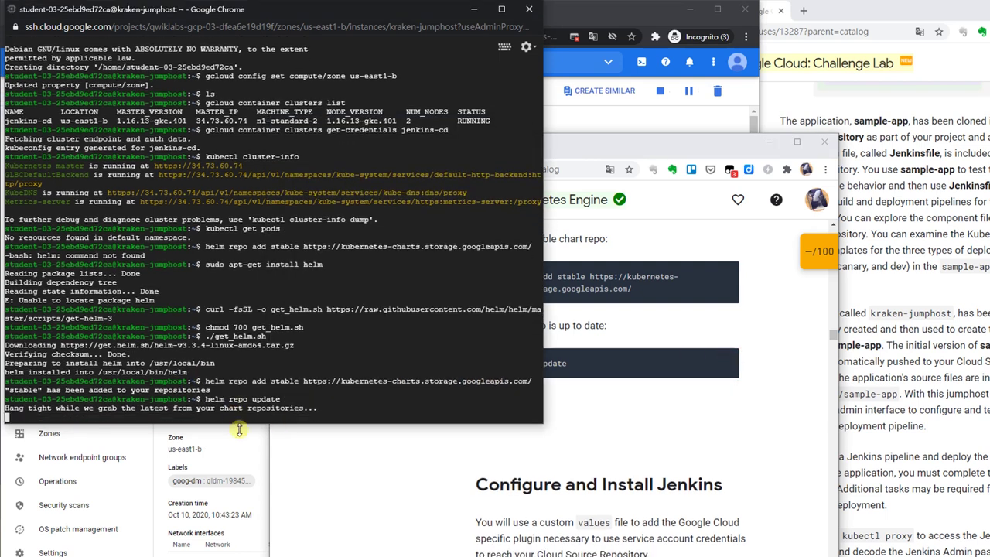
Try to install stable/jenkins as release cd from the home directory with jenkins/values.yaml, --version 1.2.2 and --wait.
{"action": "left_click", "coordinate": [358, 450]}
{"action": "scroll", "coordinate": [442, 443], "scroll_direction": "down", "scroll_amount": 3}
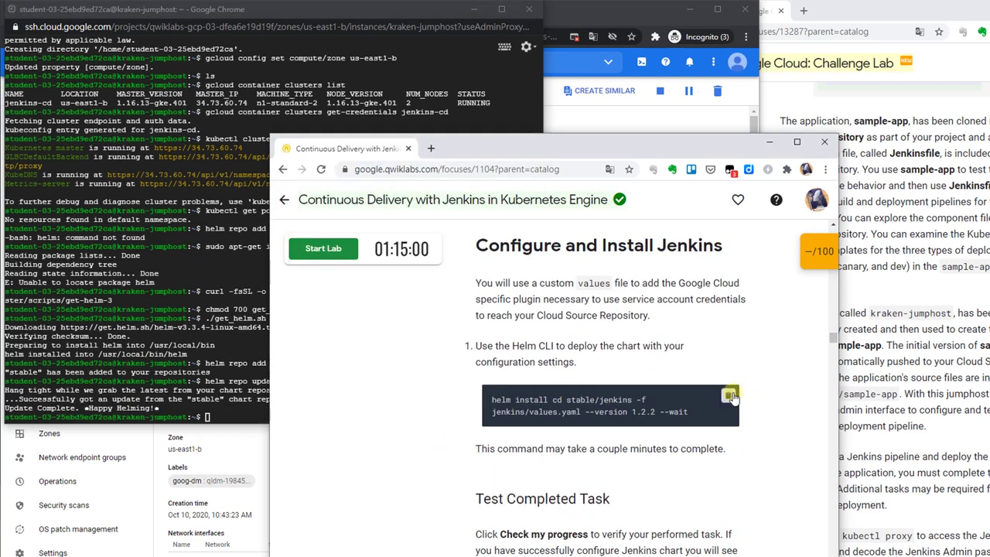
{"action": "left_click", "coordinate": [732, 397]}
{"action": "left_click_drag", "start_coordinate": [554, 151], "coordinate": [704, 184]}
{"action": "left_click", "coordinate": [381, 405]}
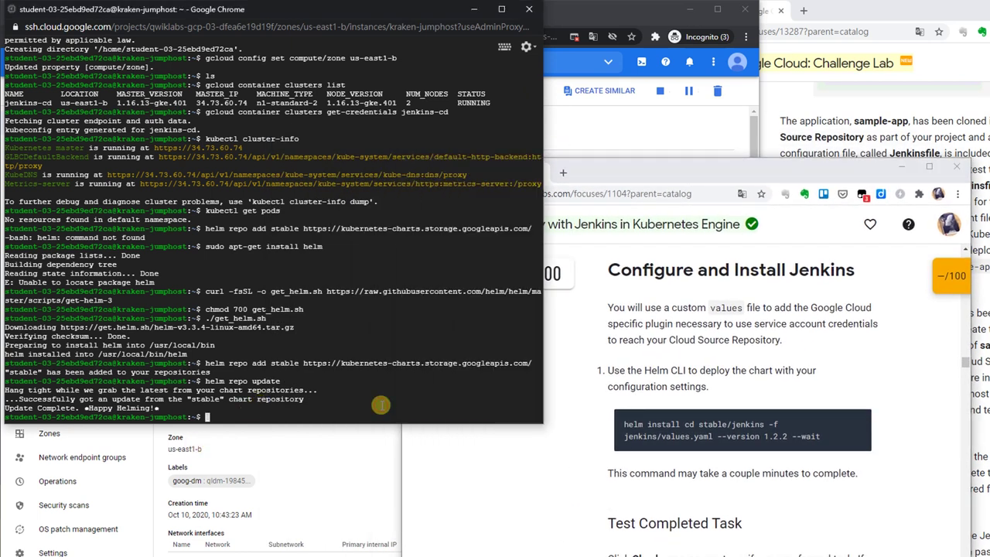
{"action": "key", "text": "ctrl+v"}
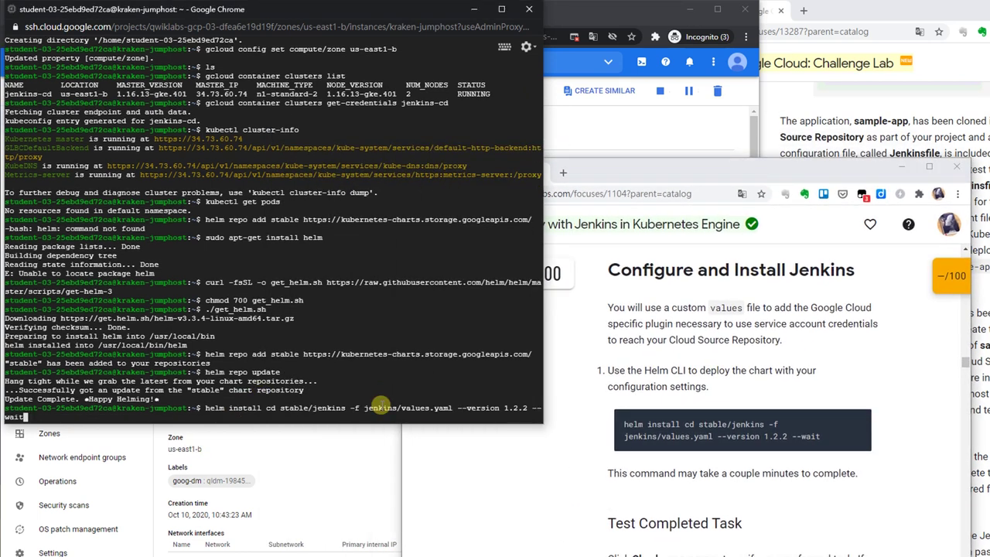
{"action": "key", "text": "Return"}
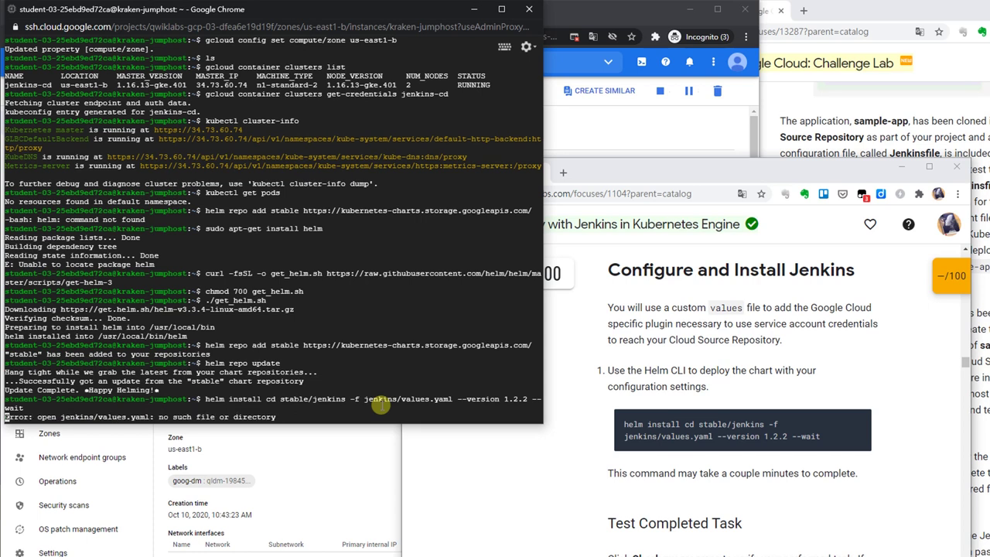
{"action": "scroll", "coordinate": [803, 400], "scroll_direction": "up", "scroll_amount": 3}
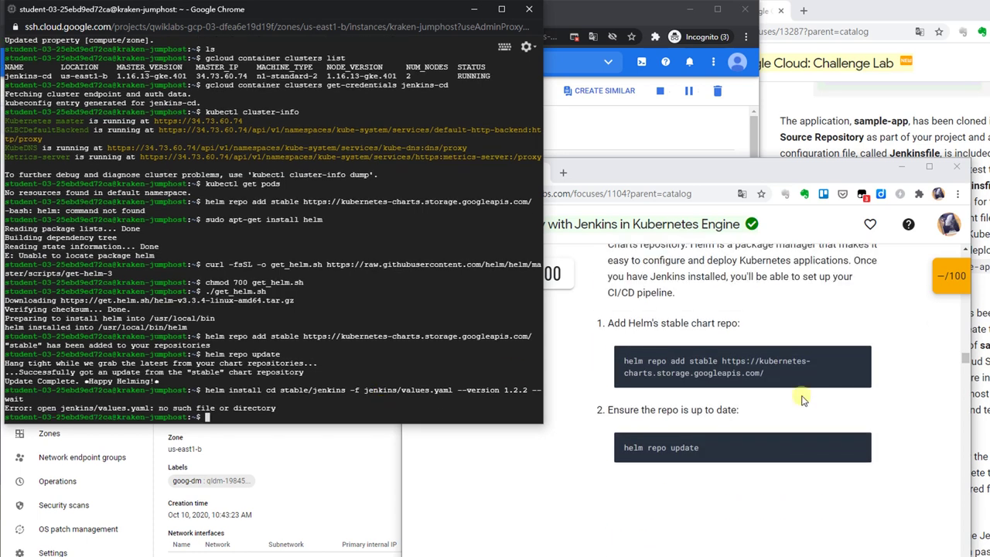
{"action": "scroll", "coordinate": [802, 400], "scroll_direction": "up", "scroll_amount": 10}
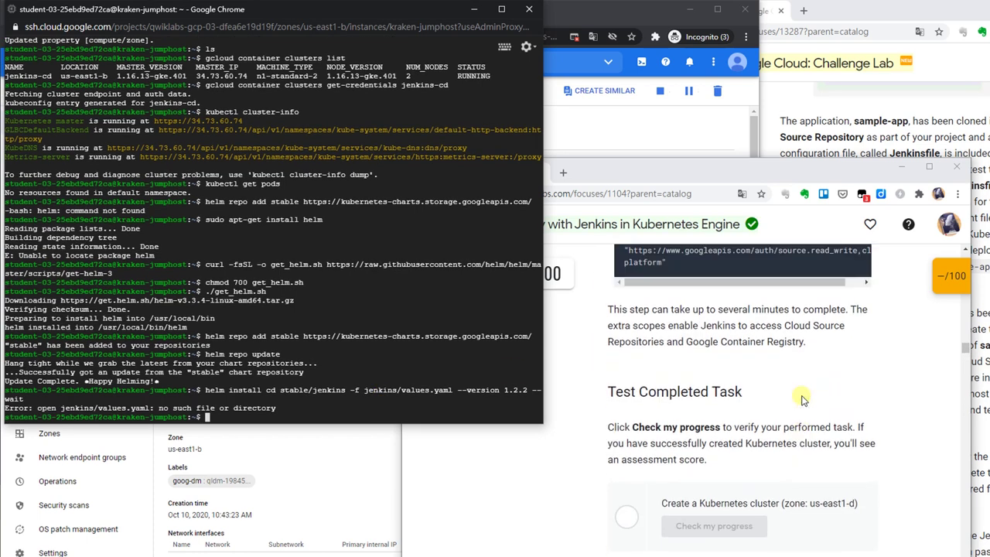
{"action": "scroll", "coordinate": [802, 400], "scroll_direction": "up", "scroll_amount": 4}
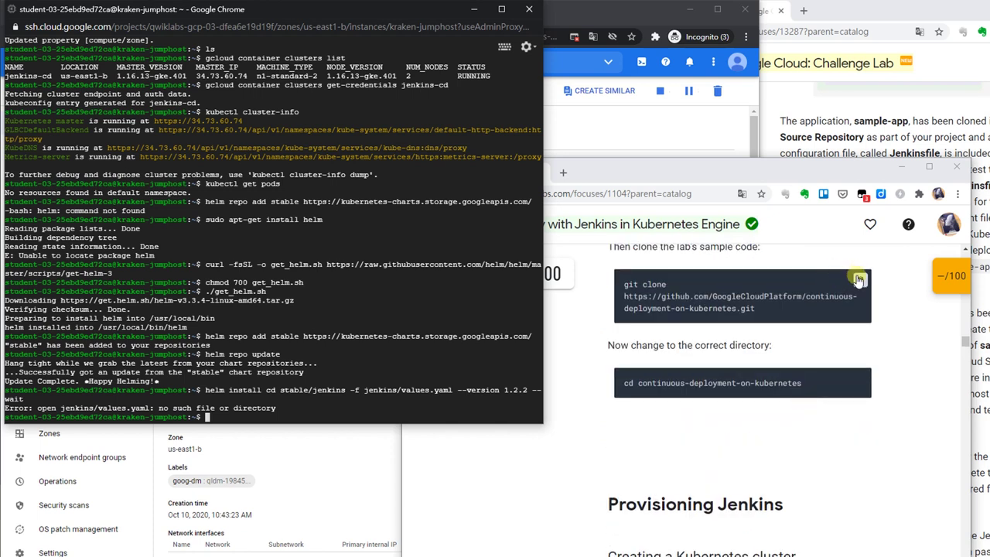
{"action": "left_click", "coordinate": [858, 284]}
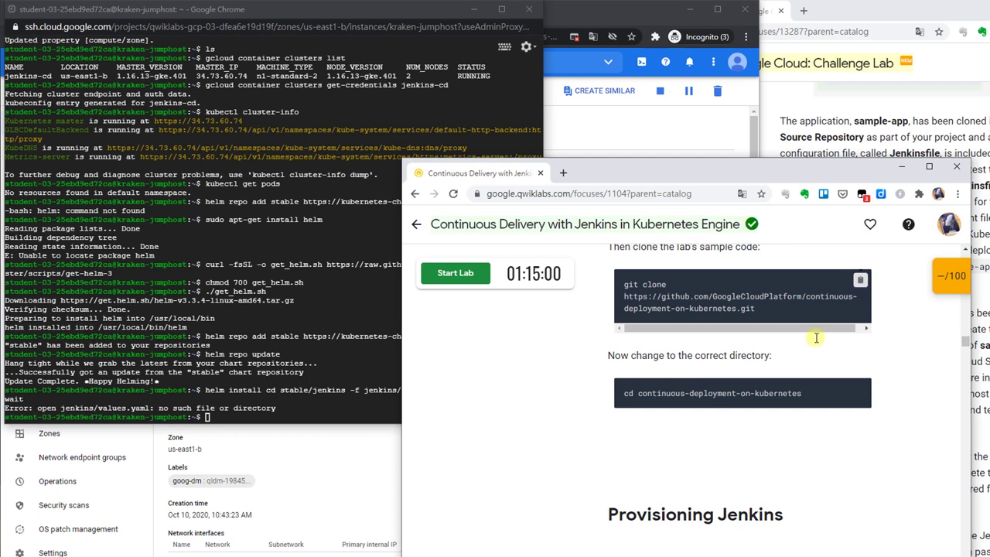
{"action": "scroll", "coordinate": [809, 340], "scroll_direction": "up", "scroll_amount": 2}
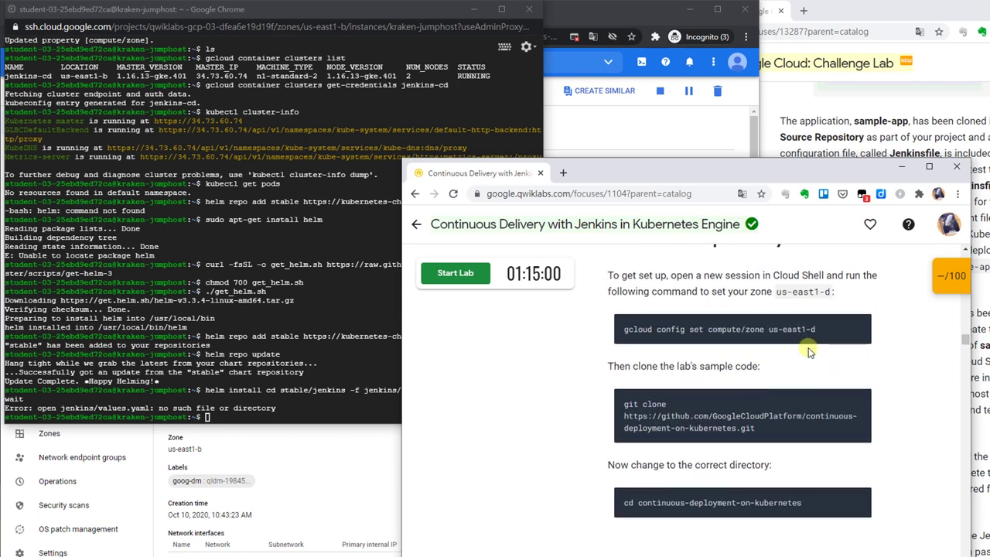
{"action": "left_click", "coordinate": [372, 416]}
{"action": "key", "text": "ctrl+v"}
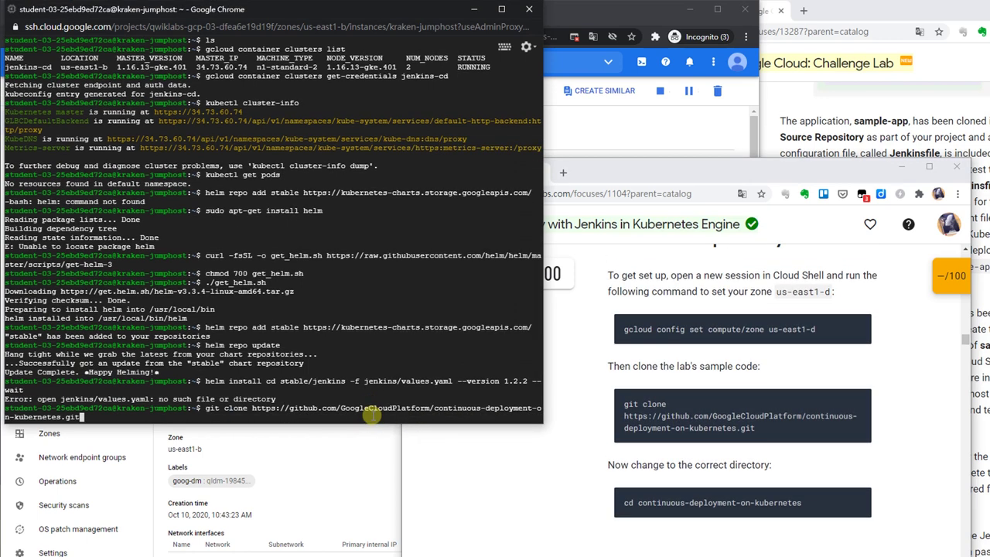
{"action": "key", "text": "Return"}
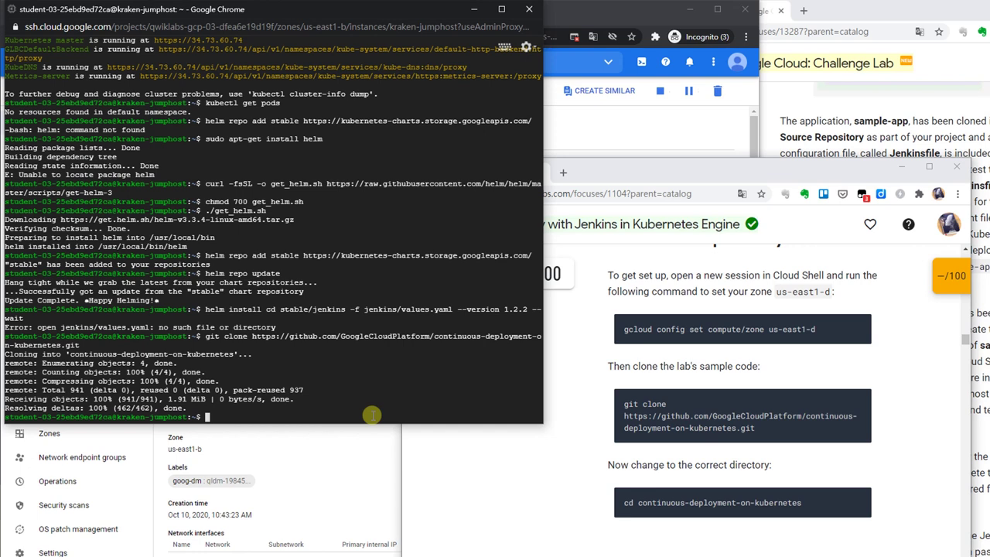
Change into the continuous-deployment-on-kubernetes directory and list its contents with ls.
{"action": "left_click", "coordinate": [857, 495]}
{"action": "left_click", "coordinate": [358, 397]}
{"action": "key", "text": "ctrl+v"}
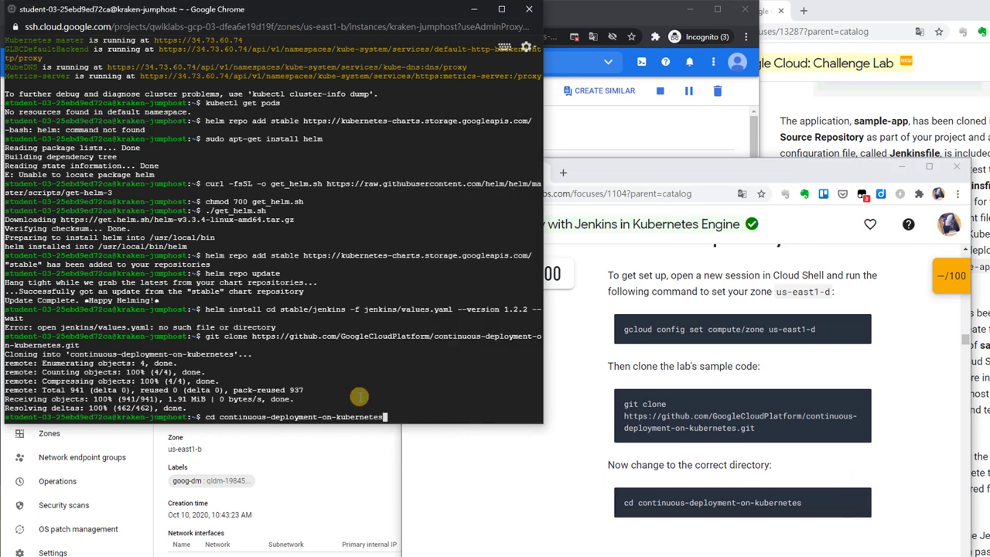
{"action": "key", "text": "Return"}
{"action": "scroll", "coordinate": [763, 391], "scroll_direction": "down", "scroll_amount": 3}
{"action": "scroll", "coordinate": [762, 390], "scroll_direction": "down", "scroll_amount": 15}
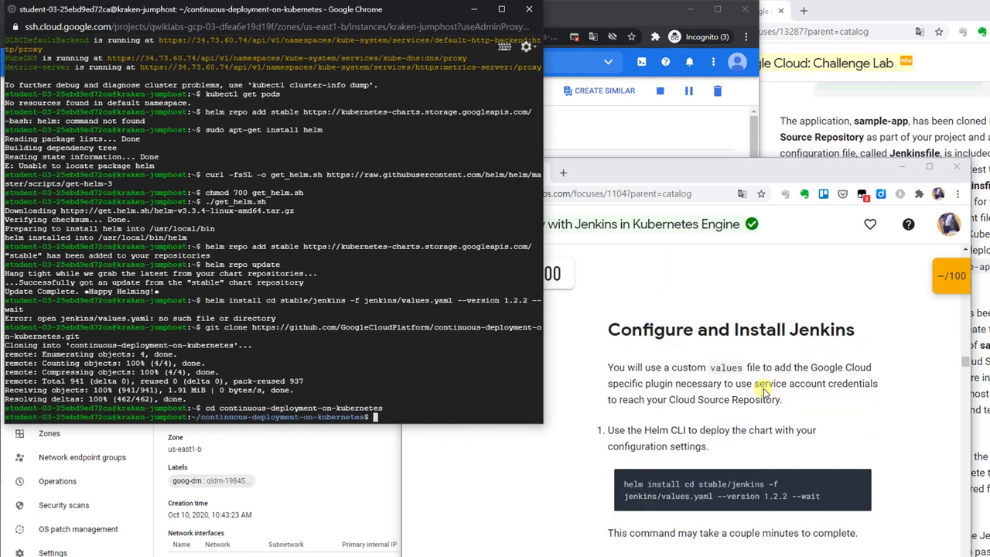
{"action": "scroll", "coordinate": [762, 390], "scroll_direction": "up", "scroll_amount": 5}
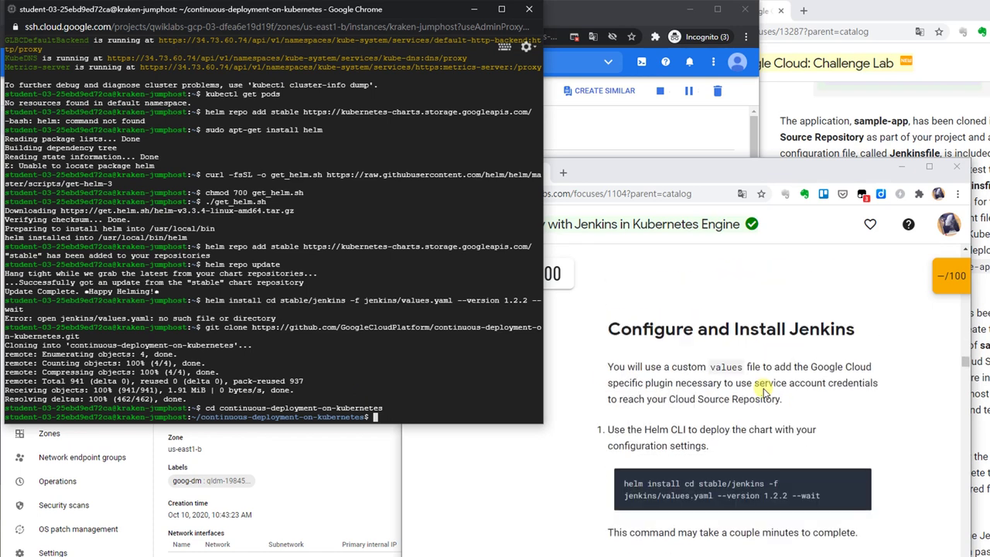
{"action": "type", "text": "ls"}
{"action": "key", "text": "Return"}
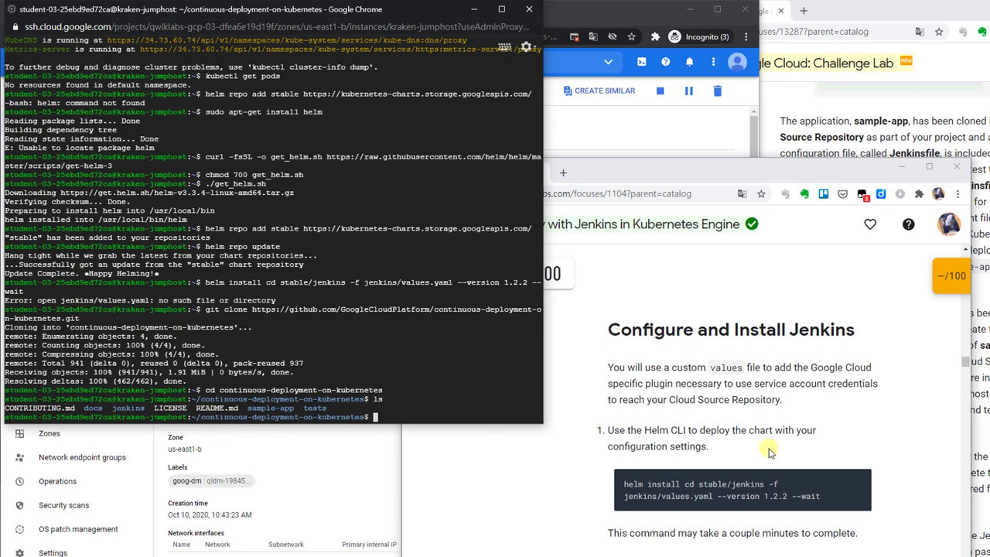
Install the stable/jenkins chart as release cd from the cloned repository, using jenkins/values.yaml, --version 1.2.2 and --wait.
{"action": "left_click", "coordinate": [864, 479]}
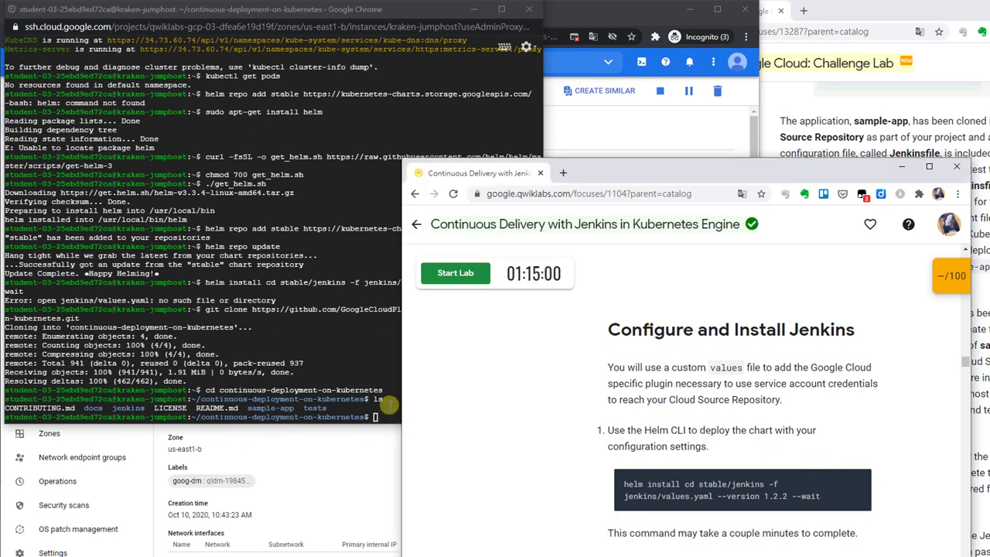
{"action": "left_click", "coordinate": [389, 405]}
{"action": "key", "text": "ctrl+v"}
{"action": "key", "text": "Return"}
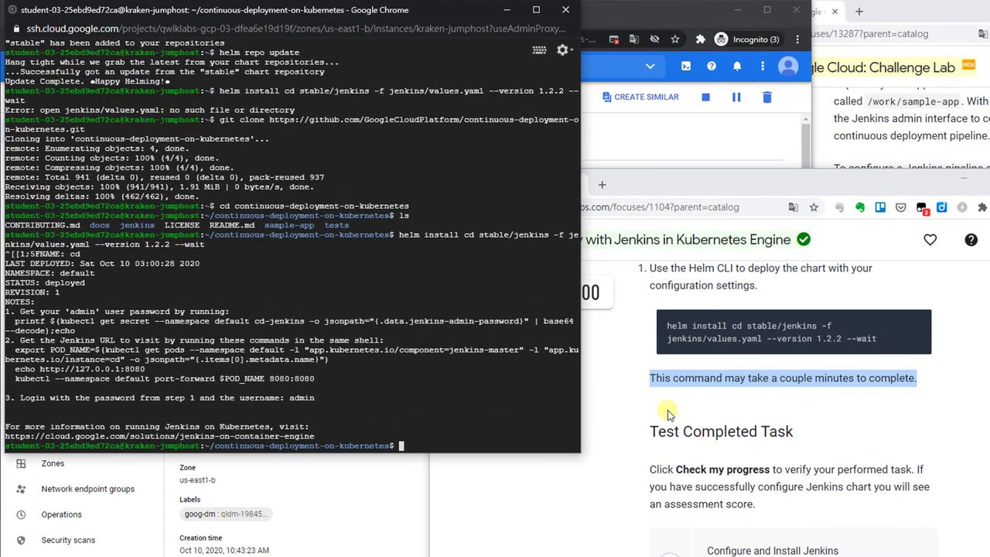
Check the Jenkins pod's status on the jumphost with kubectl get pods.
{"action": "left_click", "coordinate": [546, 338]}
{"action": "scroll", "coordinate": [546, 338], "scroll_direction": "down", "scroll_amount": 1}
{"action": "scroll", "coordinate": [661, 411], "scroll_direction": "down", "scroll_amount": 6}
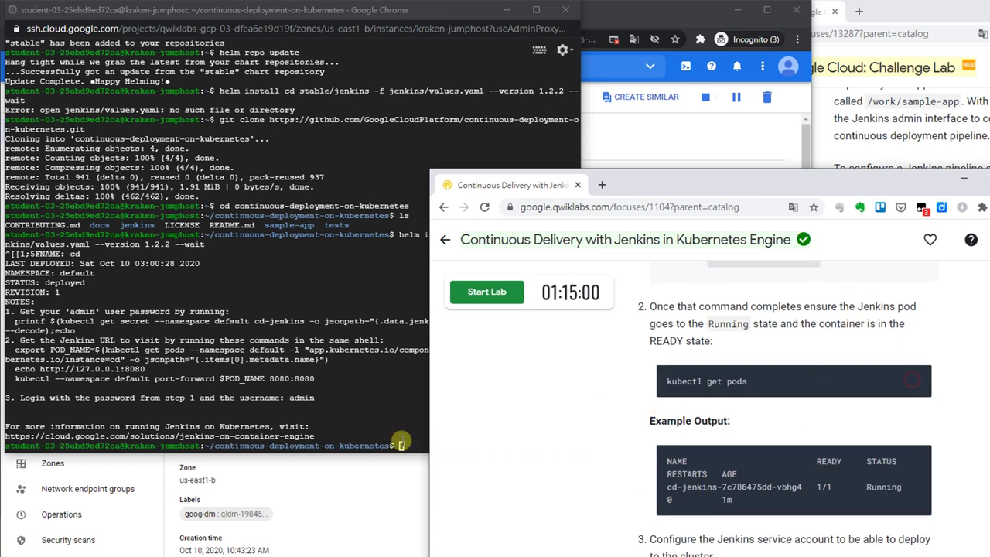
{"action": "left_click", "coordinate": [397, 433]}
{"action": "key", "text": "ctrl+v"}
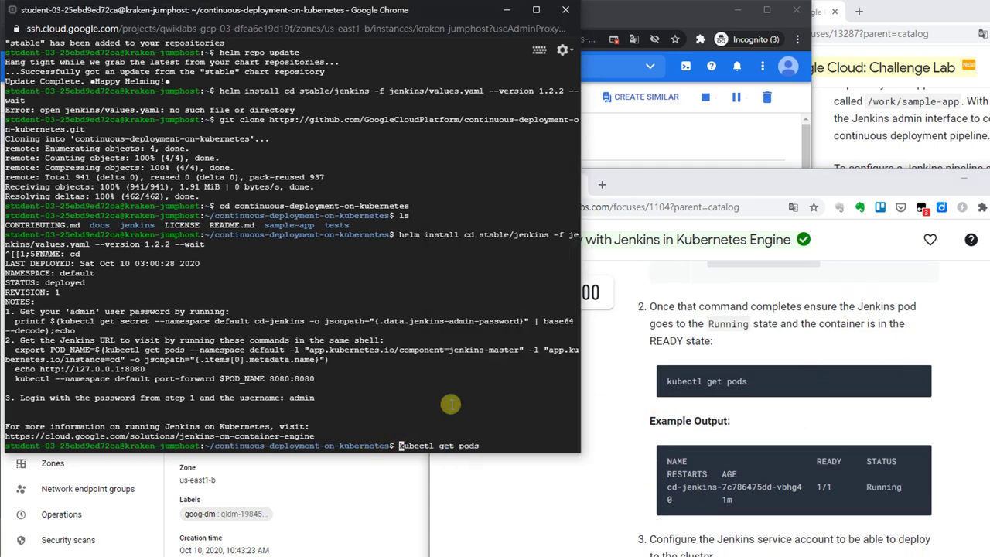
{"action": "key", "text": "Return"}
Try to create the clusterrolebinding jenkins-deploy with --clusterrole=cluster-admin and --serviceaccount=default:cd-jenkins, using the guide's command.
{"action": "scroll", "coordinate": [603, 436], "scroll_direction": "down", "scroll_amount": 1}
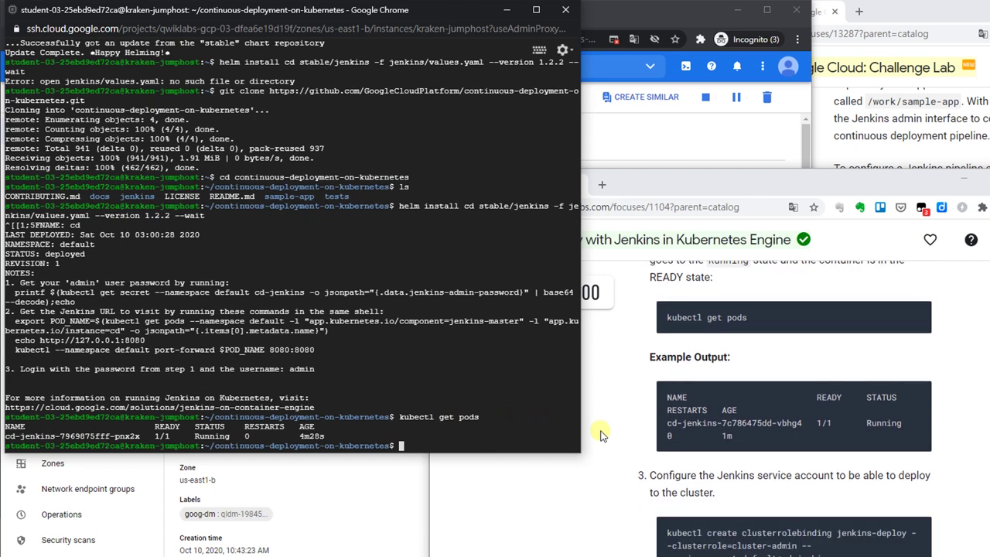
{"action": "scroll", "coordinate": [673, 428], "scroll_direction": "down", "scroll_amount": 3}
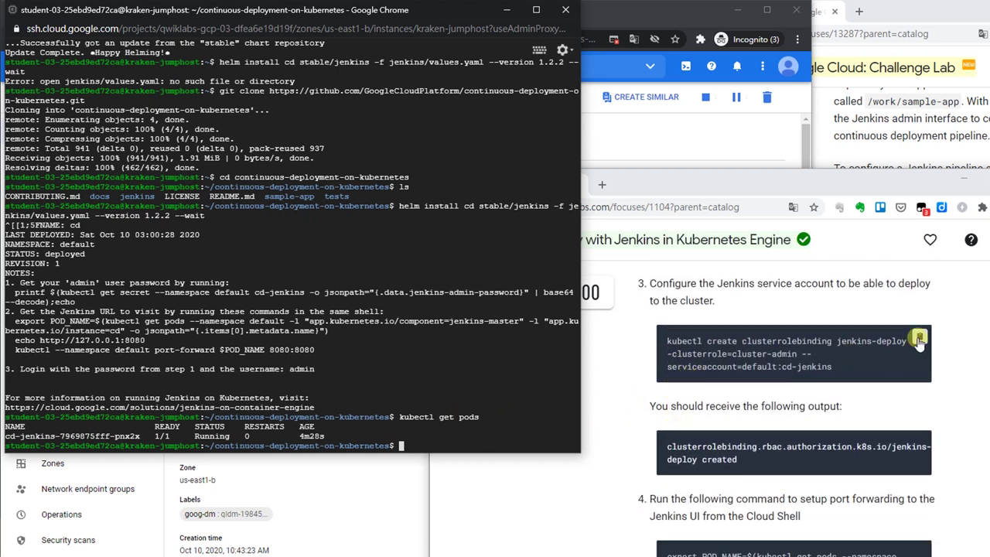
{"action": "left_click", "coordinate": [919, 340]}
{"action": "left_click", "coordinate": [410, 430]}
{"action": "key", "text": "ctrl+v"}
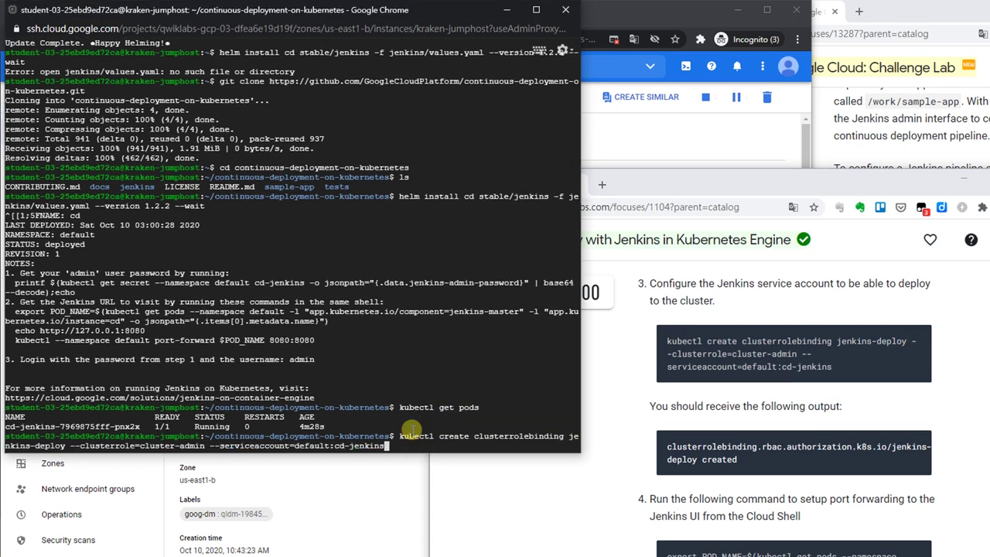
{"action": "key", "text": "Return"}
Examine the project's service accounts in IAM & Admin, especially kraken-sa-jumphost, and the lab's note about the cluster's service account.
{"action": "left_click", "coordinate": [368, 504]}
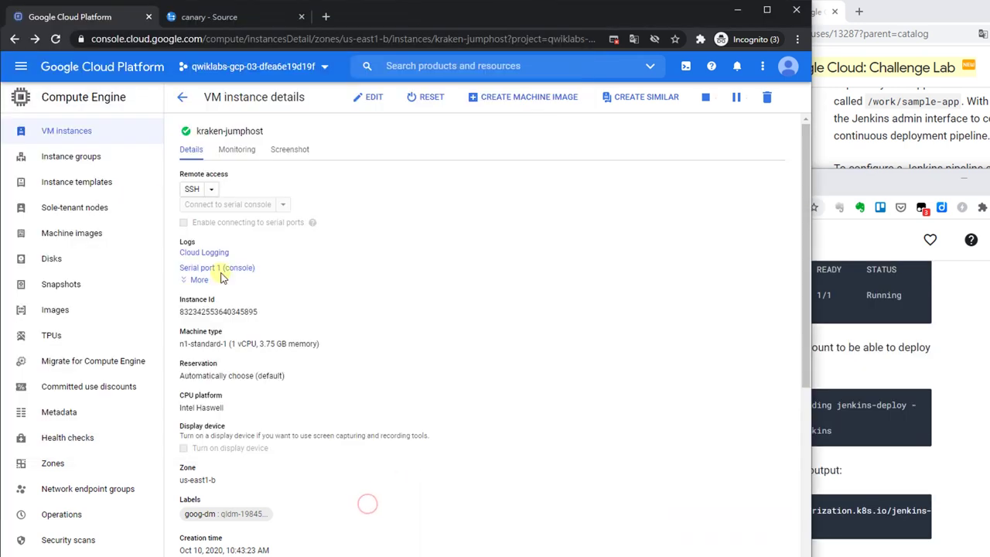
{"action": "left_click", "coordinate": [21, 67]}
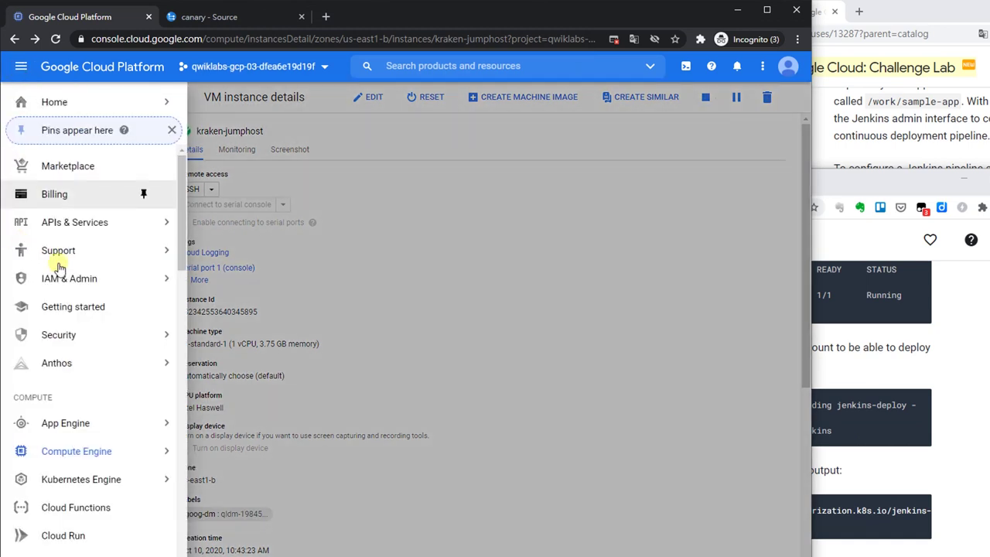
{"action": "mouse_move", "coordinate": [79, 276]}
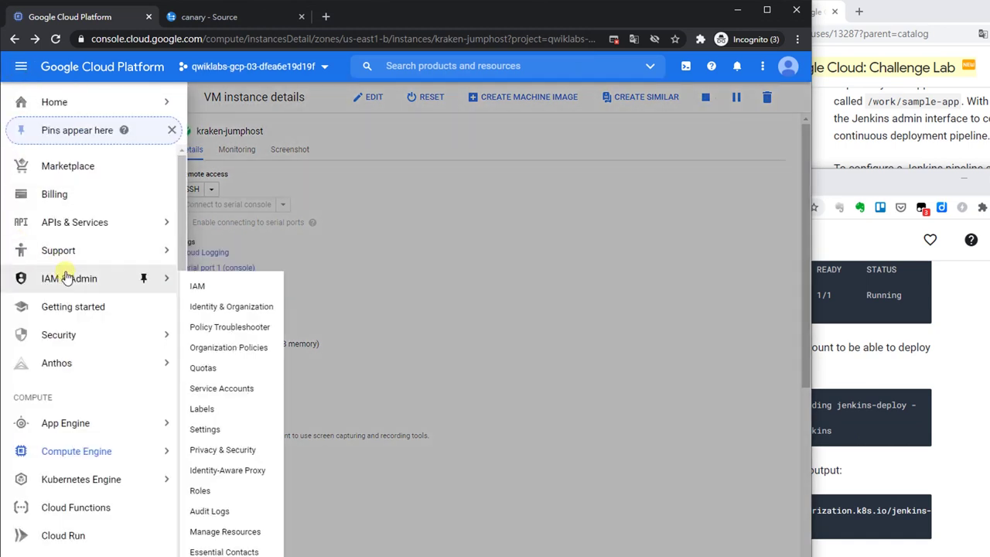
{"action": "left_click", "coordinate": [239, 395]}
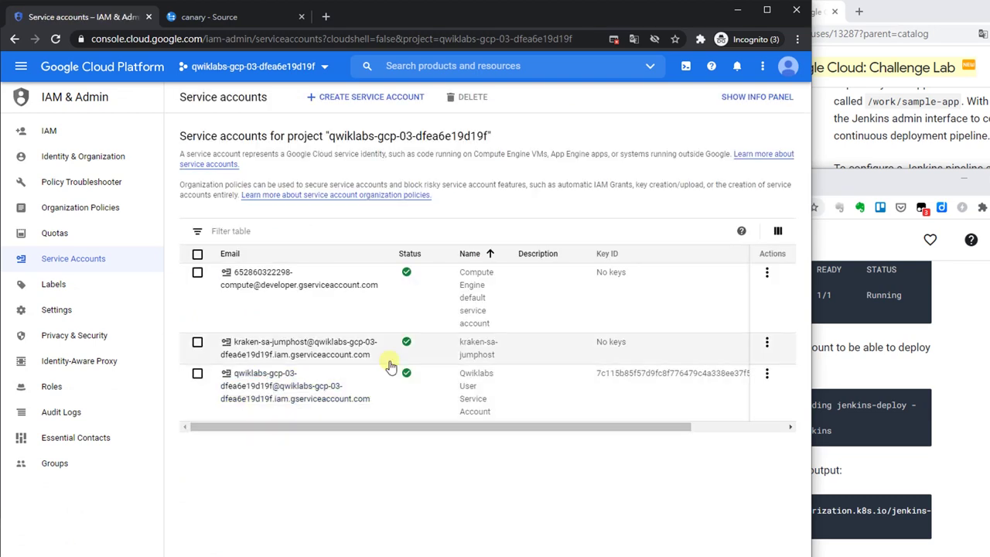
{"action": "left_click_drag", "start_coordinate": [458, 341], "coordinate": [501, 356]}
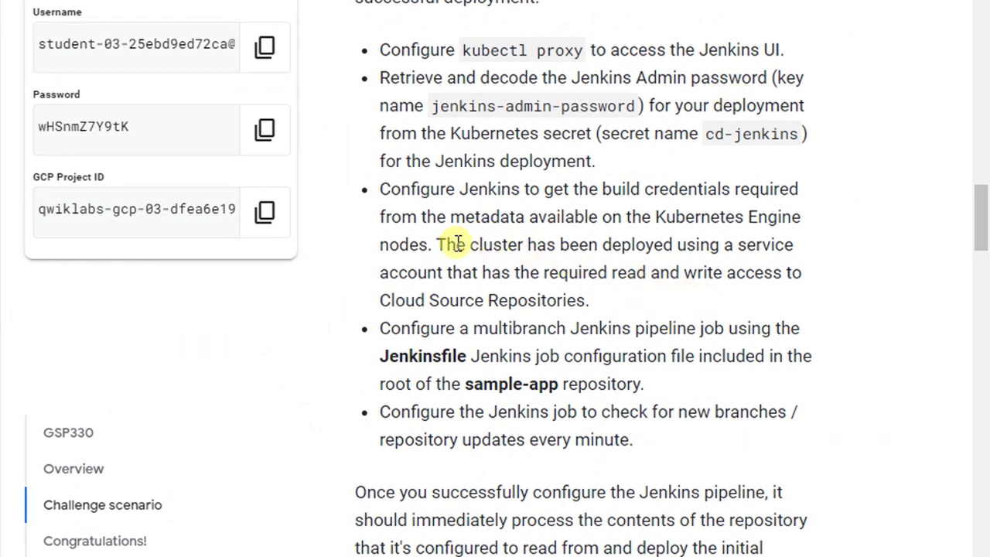
{"action": "left_click_drag", "start_coordinate": [438, 244], "coordinate": [639, 307]}
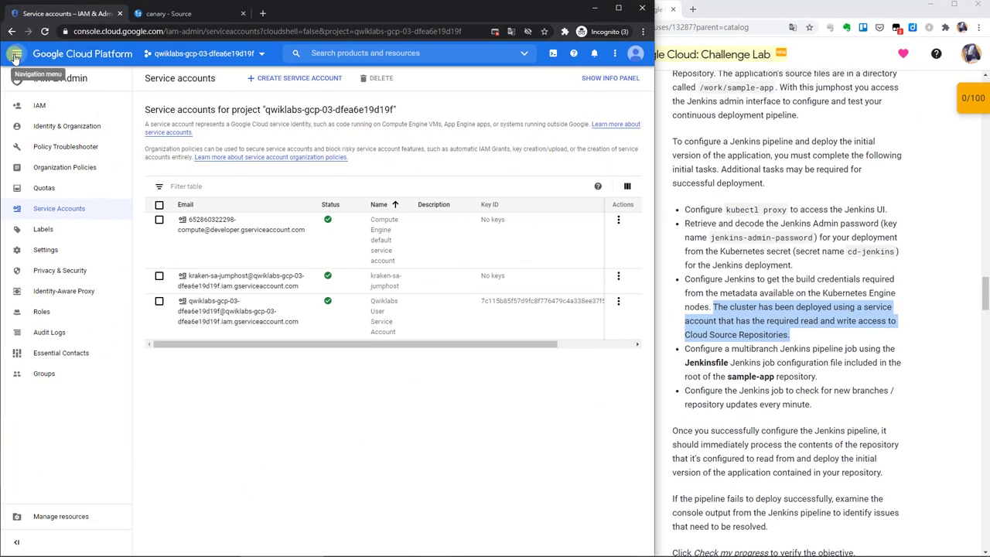
Check the jenkins-cd cluster's permissions in Kubernetes Engine to identify the service account it uses.
{"action": "left_click", "coordinate": [16, 56]}
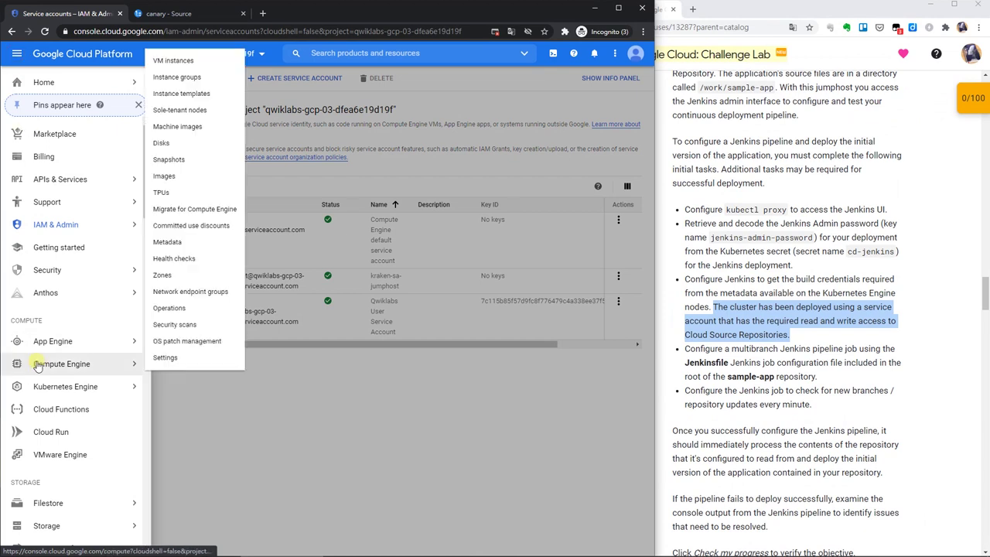
{"action": "left_click", "coordinate": [70, 389]}
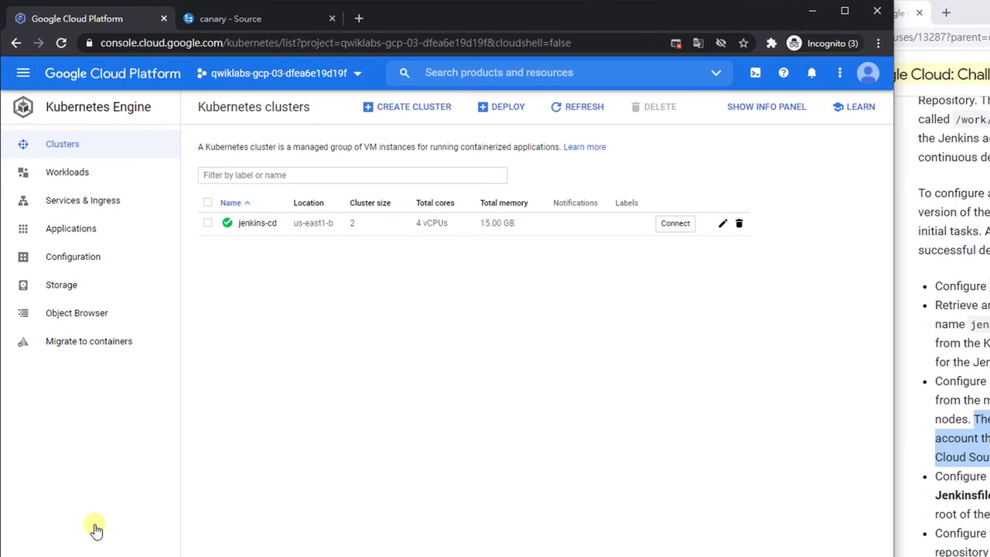
{"action": "left_click", "coordinate": [267, 224]}
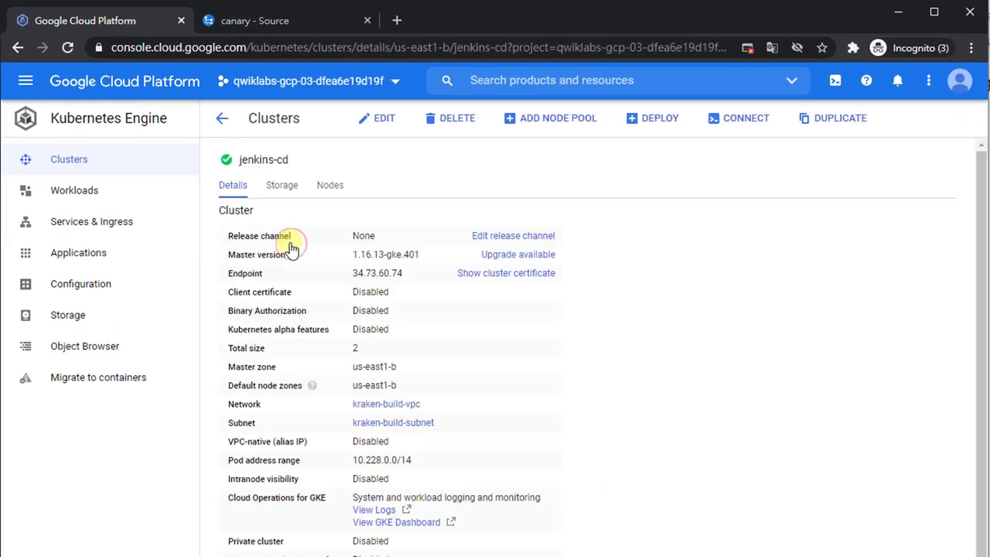
{"action": "scroll", "coordinate": [334, 495], "scroll_direction": "down", "scroll_amount": 4}
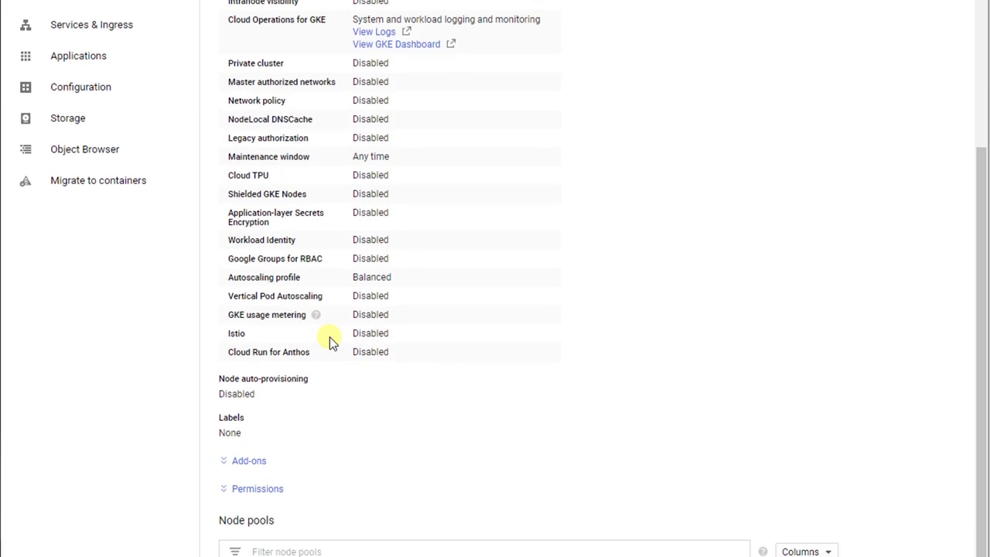
{"action": "scroll", "coordinate": [294, 387], "scroll_direction": "down", "scroll_amount": 1}
{"action": "left_click", "coordinate": [255, 410]}
{"action": "scroll", "coordinate": [325, 398], "scroll_direction": "down", "scroll_amount": 1}
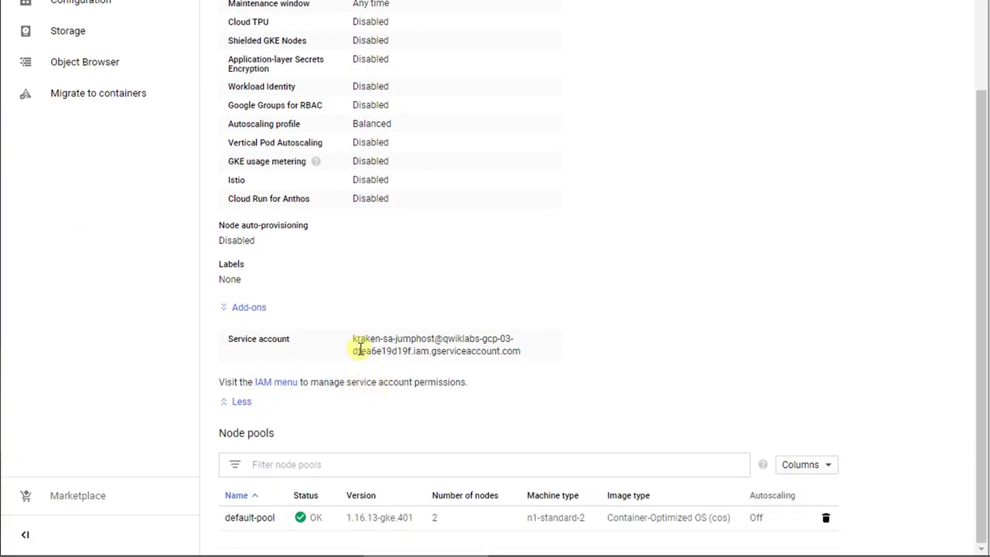
{"action": "left_click_drag", "start_coordinate": [355, 341], "coordinate": [435, 341]}
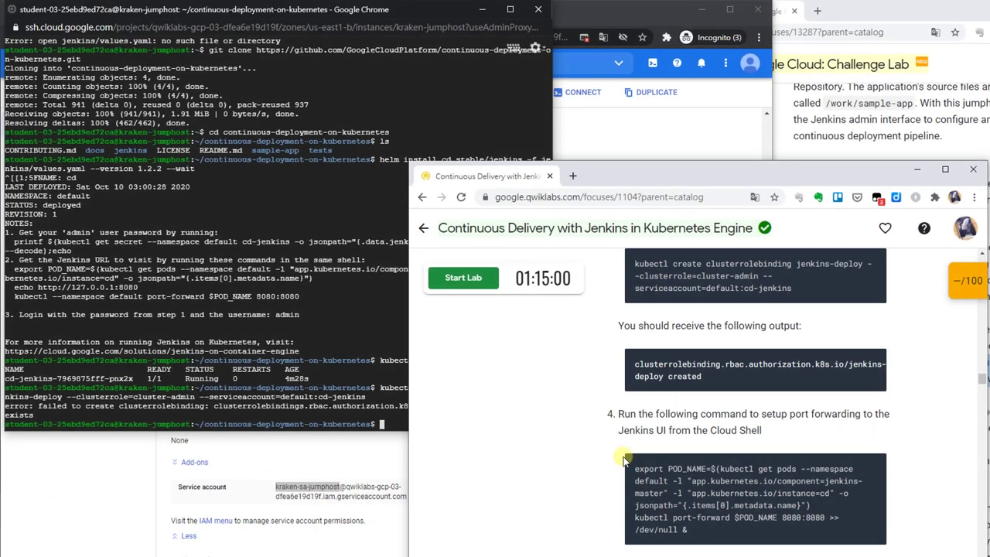
Export POD_NAME for the jenkins-master pod of instance cd and run kubectl port-forward $POD_NAME 8080:8080 in the background on the jumphost.
{"action": "scroll", "coordinate": [708, 422], "scroll_direction": "down", "scroll_amount": 2}
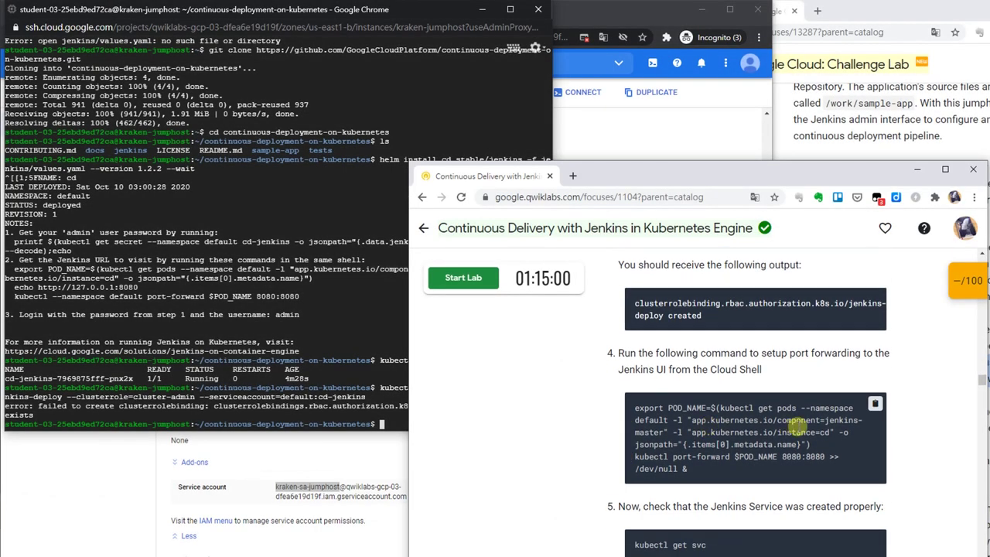
{"action": "left_click", "coordinate": [875, 406]}
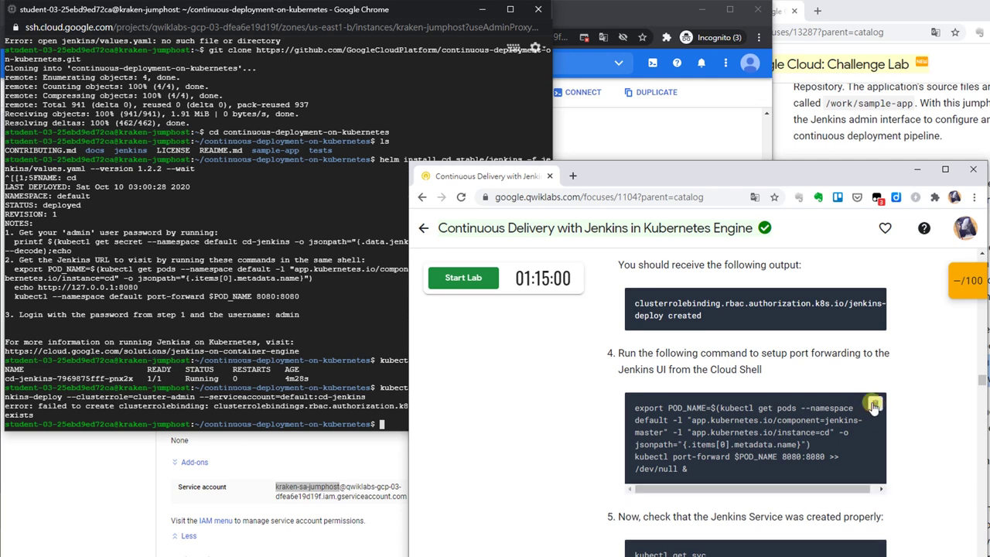
{"action": "left_click", "coordinate": [401, 411]}
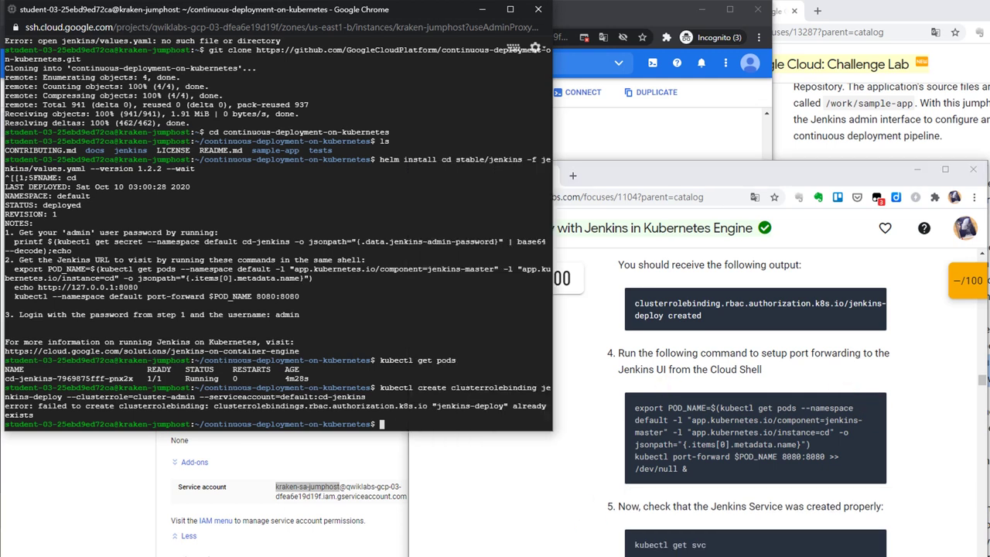
{"action": "key", "text": "ctrl+v"}
Check that the Jenkins services were created on the cluster with kubectl get svc.
{"action": "scroll", "coordinate": [588, 403], "scroll_direction": "down", "scroll_amount": 3}
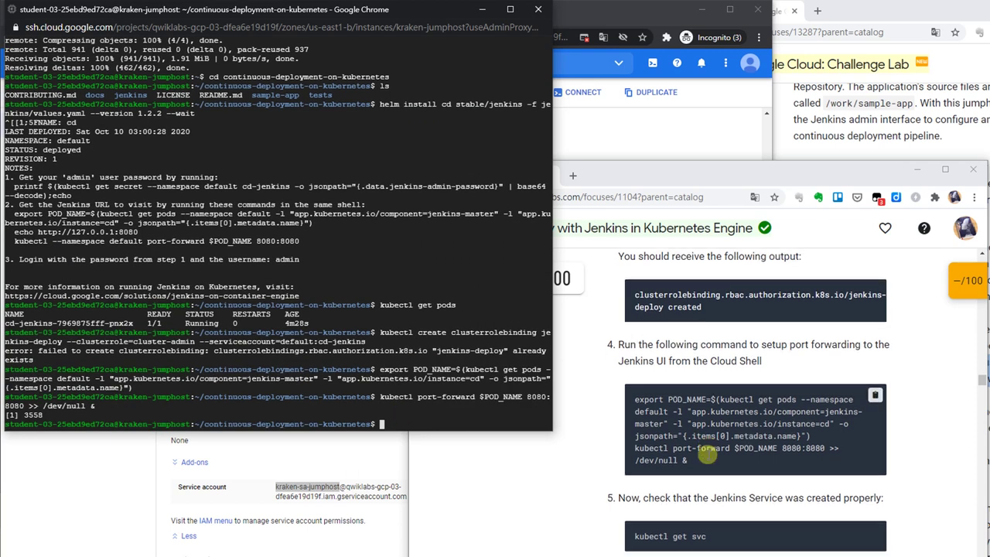
{"action": "left_click", "coordinate": [588, 402]}
{"action": "left_click", "coordinate": [395, 414]}
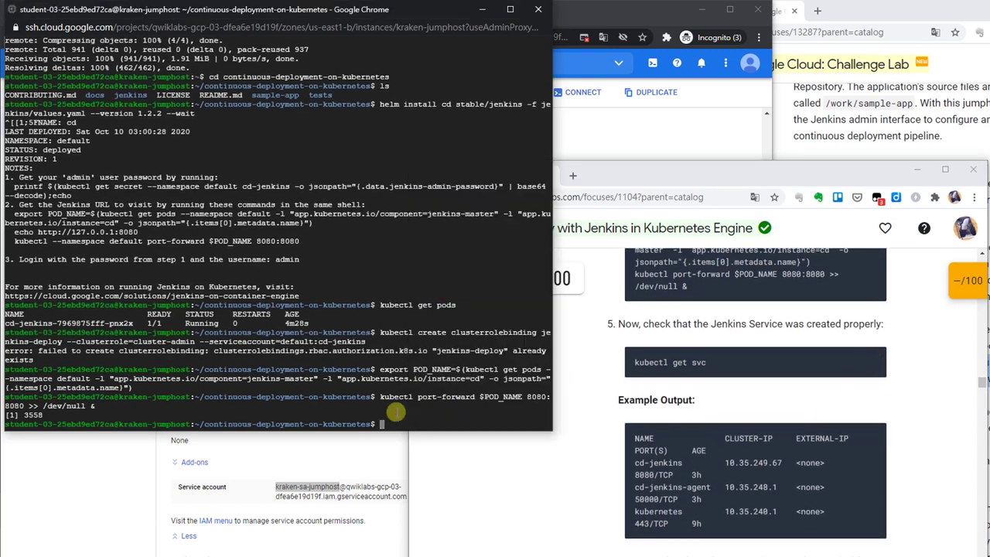
{"action": "key", "text": "ctrl+v"}
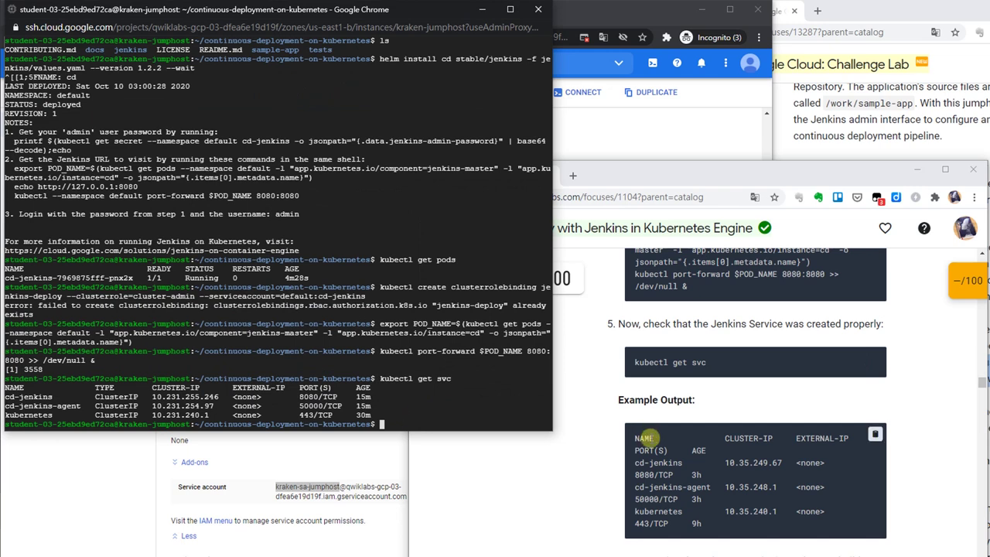
Retrieve and decode jenkins-admin-password from the cd-jenkins secret on the jumphost, using the guide's printf and base64 --decode command.
{"action": "scroll", "coordinate": [647, 438], "scroll_direction": "down", "scroll_amount": 5}
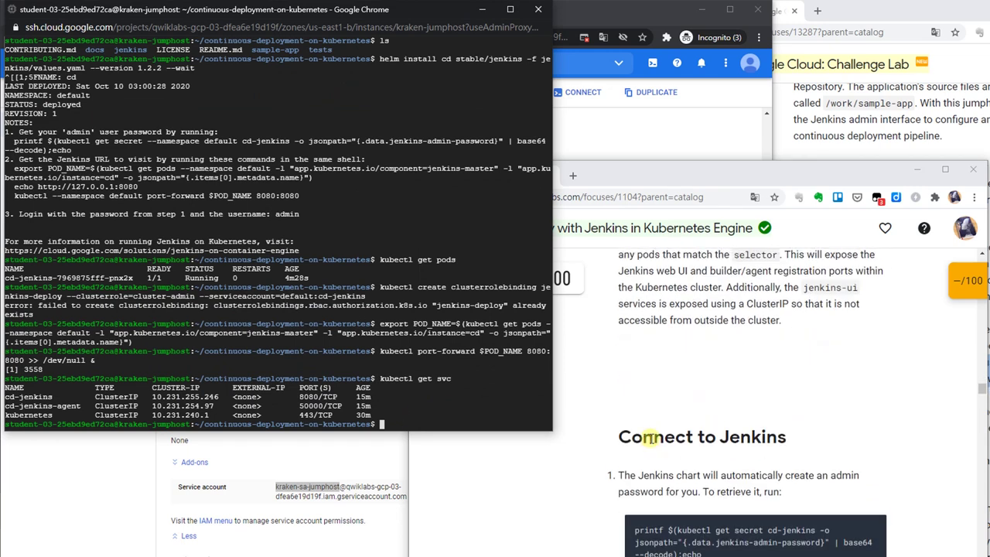
{"action": "scroll", "coordinate": [647, 438], "scroll_direction": "down", "scroll_amount": 2}
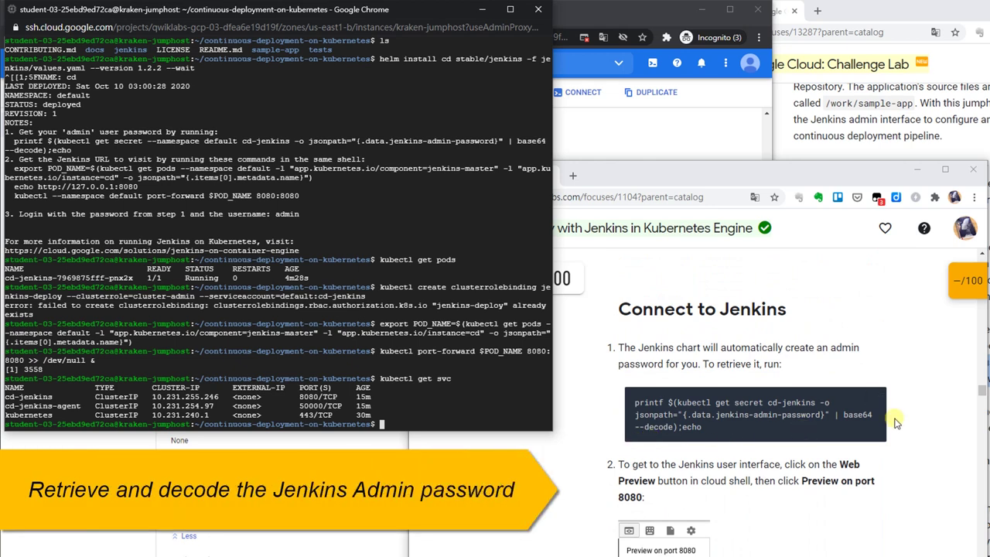
{"action": "left_click", "coordinate": [873, 399]}
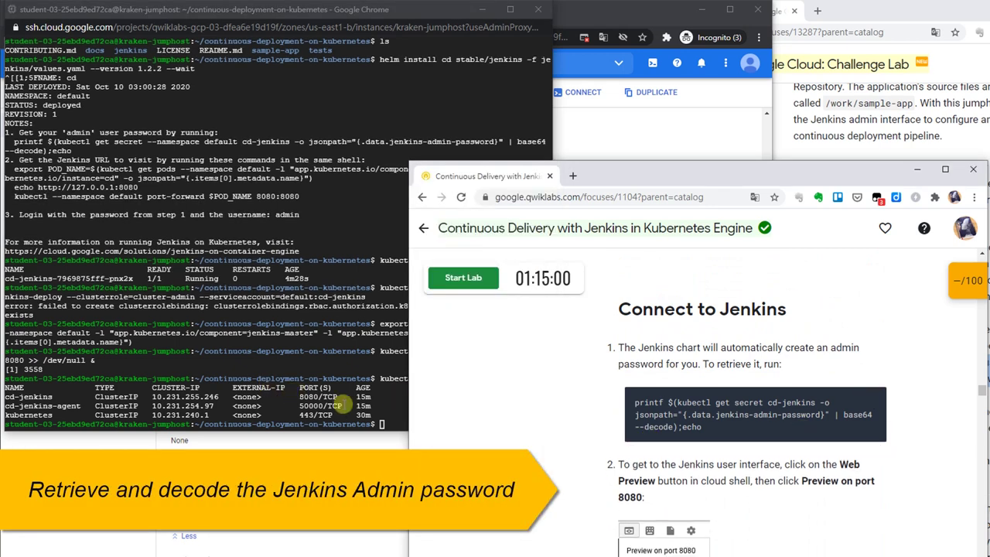
{"action": "left_click", "coordinate": [373, 421]}
{"action": "key", "text": "ctrl+v"}
{"action": "key", "text": "Return"}
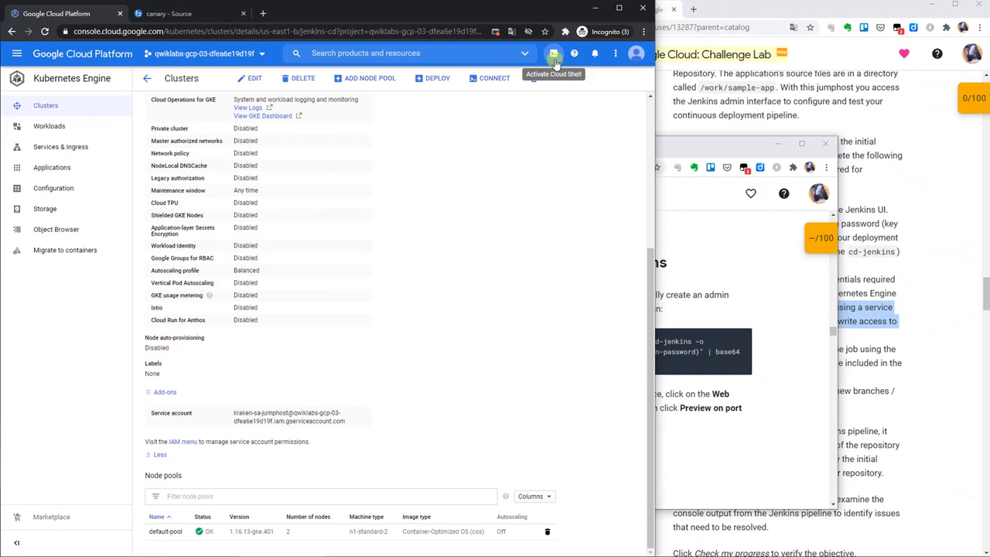
Activate Cloud Shell, enlarge its terminal and try to reach the Jenkins UI through web preview on port 8080.
{"action": "left_click", "coordinate": [554, 60]}
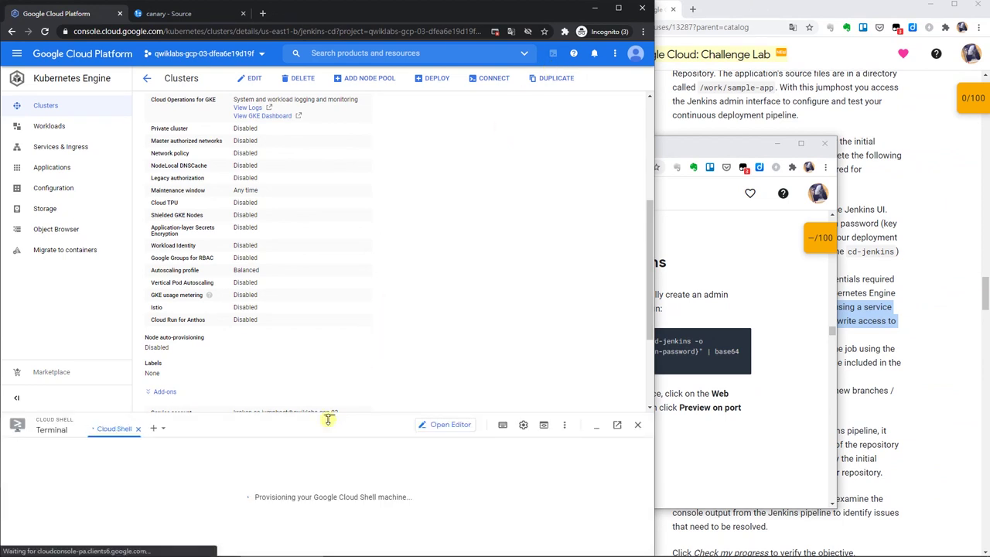
{"action": "left_click_drag", "start_coordinate": [328, 419], "coordinate": [330, 261]}
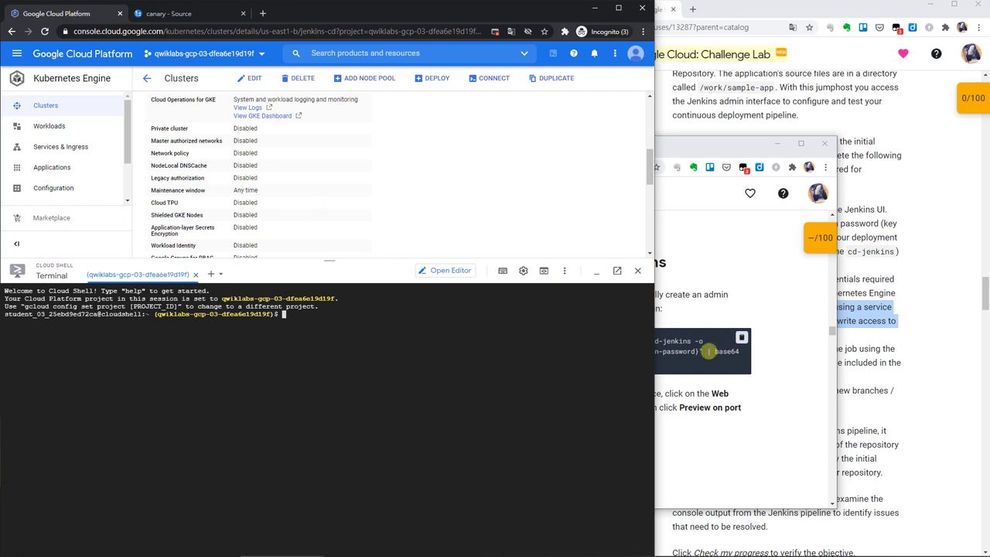
{"action": "left_click", "coordinate": [707, 352]}
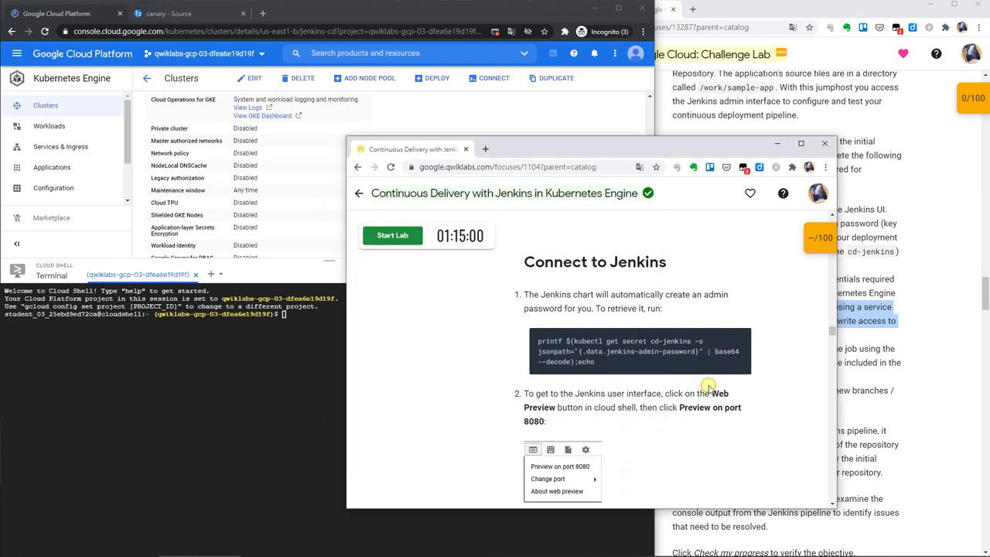
{"action": "scroll", "coordinate": [696, 410], "scroll_direction": "down", "scroll_amount": 2}
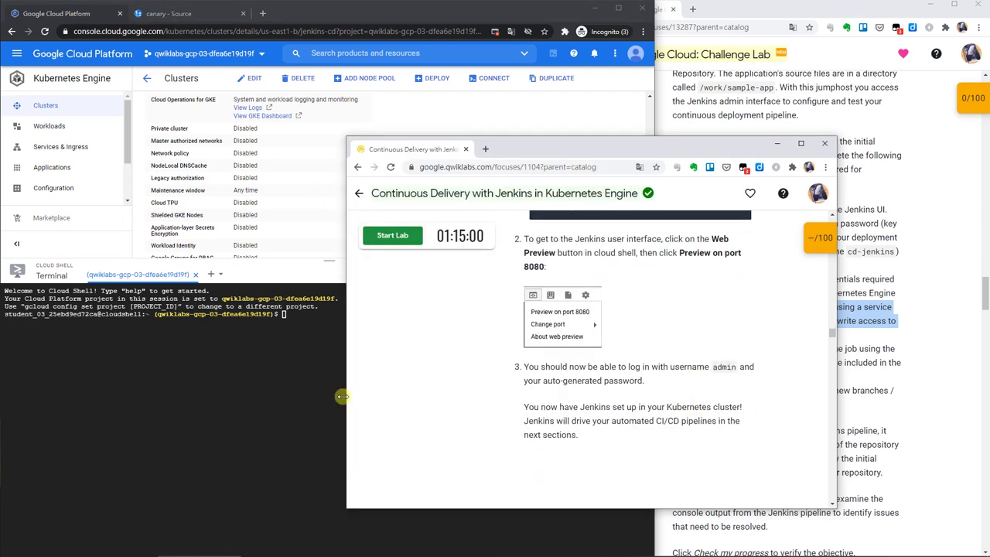
{"action": "left_click", "coordinate": [340, 363]}
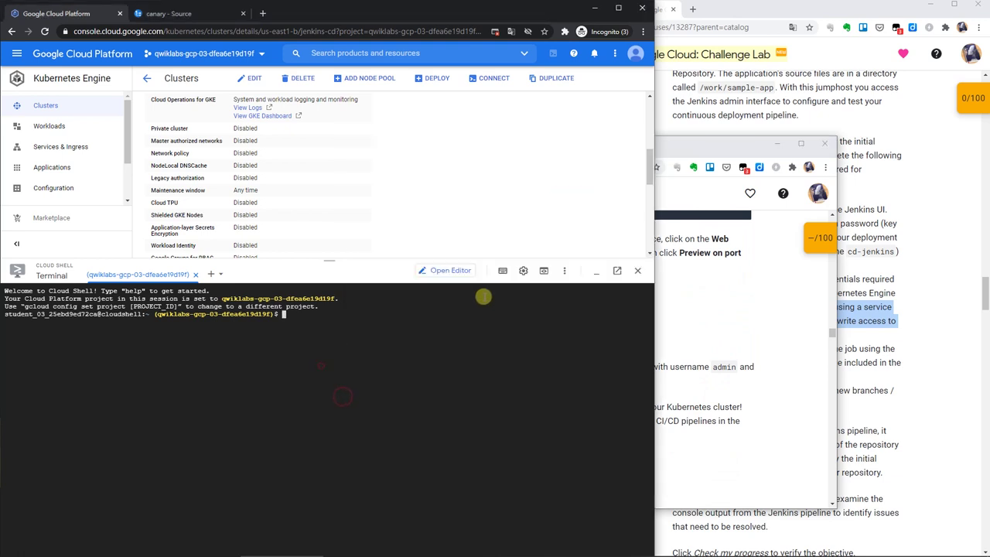
{"action": "left_click", "coordinate": [546, 272]}
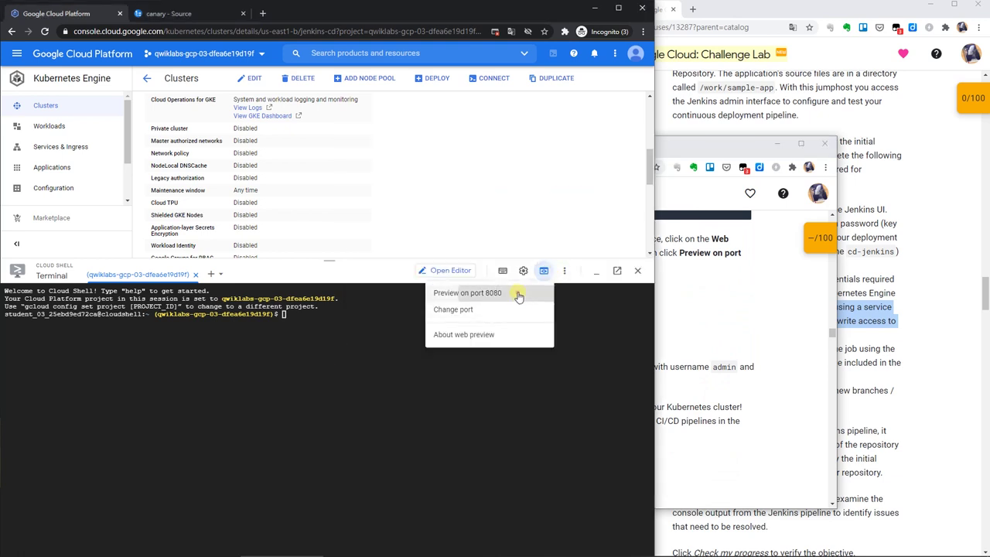
{"action": "left_click", "coordinate": [517, 292]}
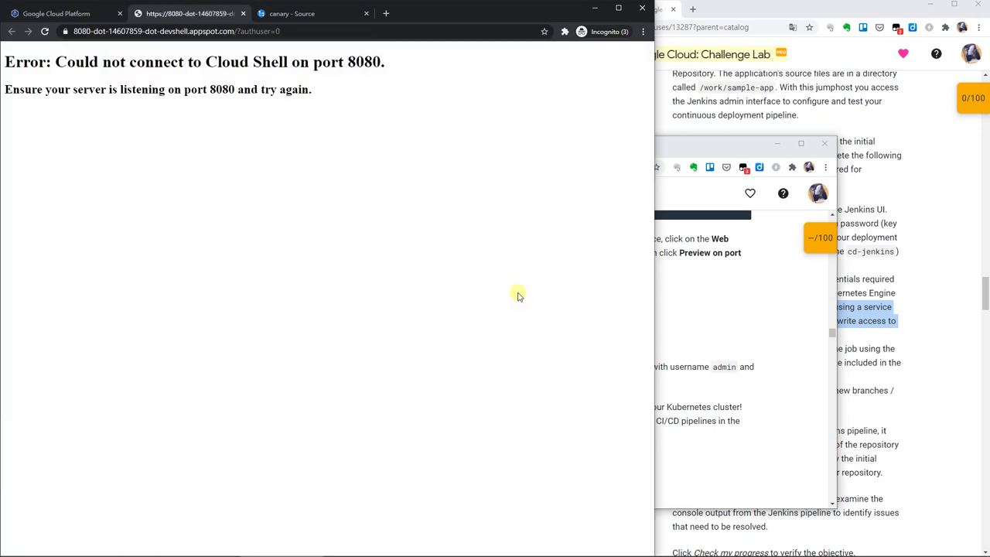
{"action": "left_click", "coordinate": [699, 382]}
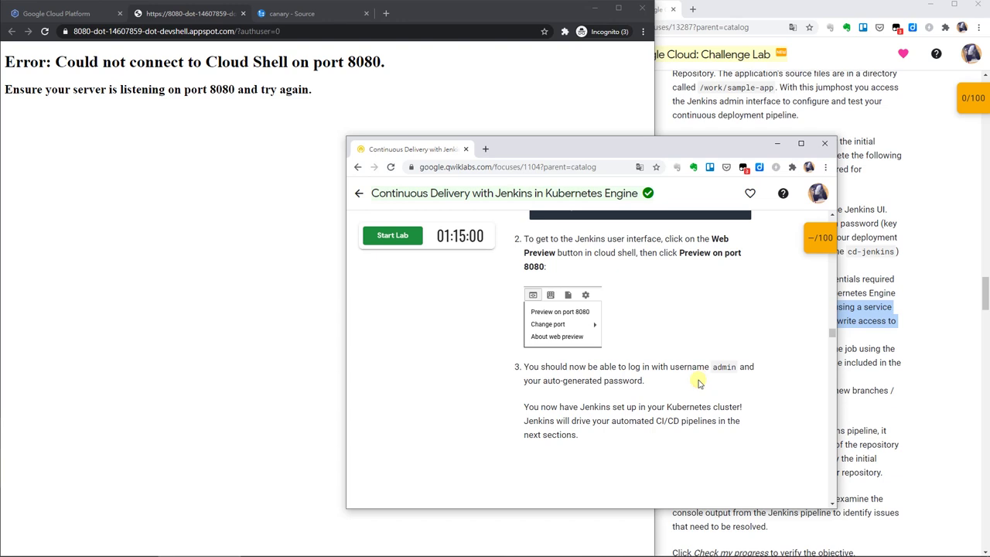
Retry the port 8080 preview of Jenkins by reloading it, and close its browser tab.
{"action": "scroll", "coordinate": [700, 382], "scroll_direction": "up", "scroll_amount": 2}
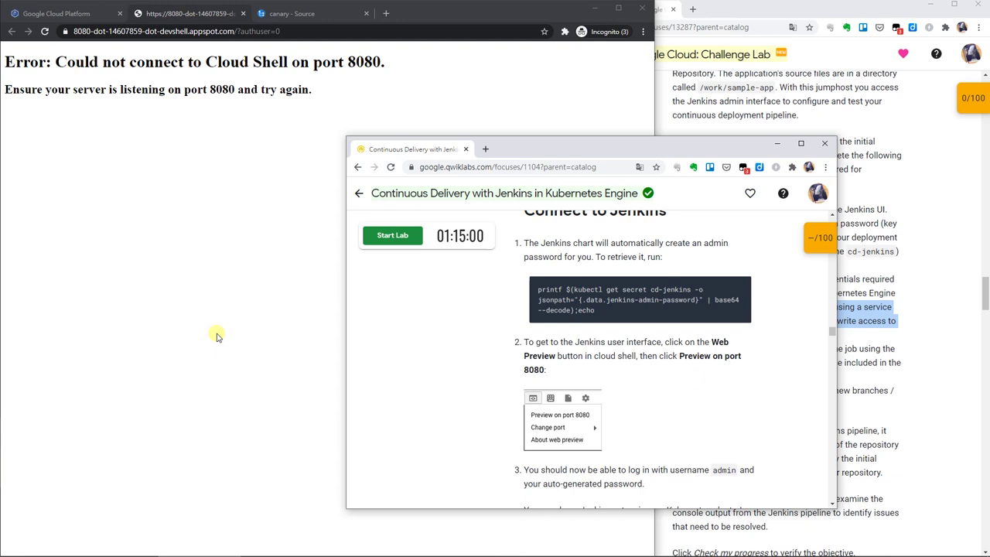
{"action": "left_click", "coordinate": [217, 336]}
{"action": "key", "text": "F5"}
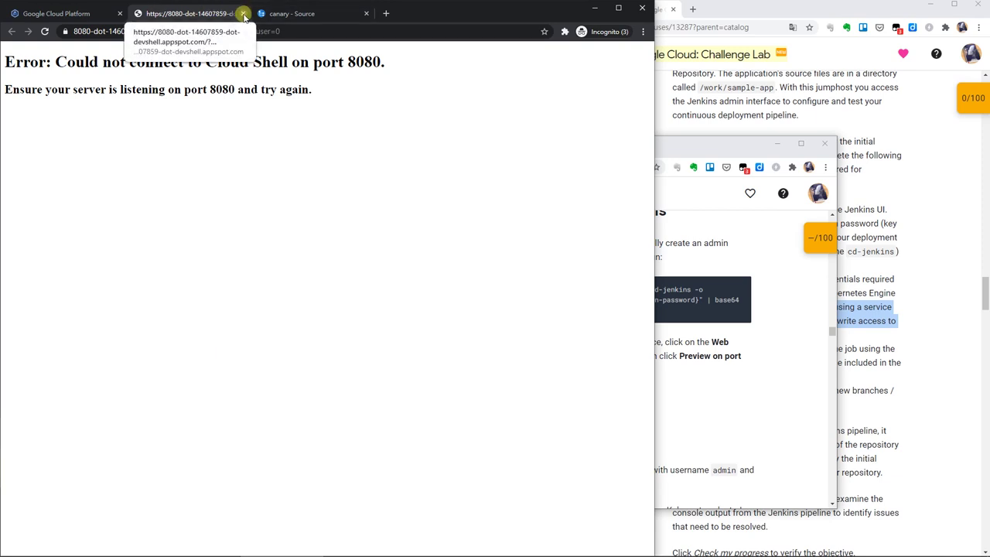
{"action": "left_click", "coordinate": [243, 15]}
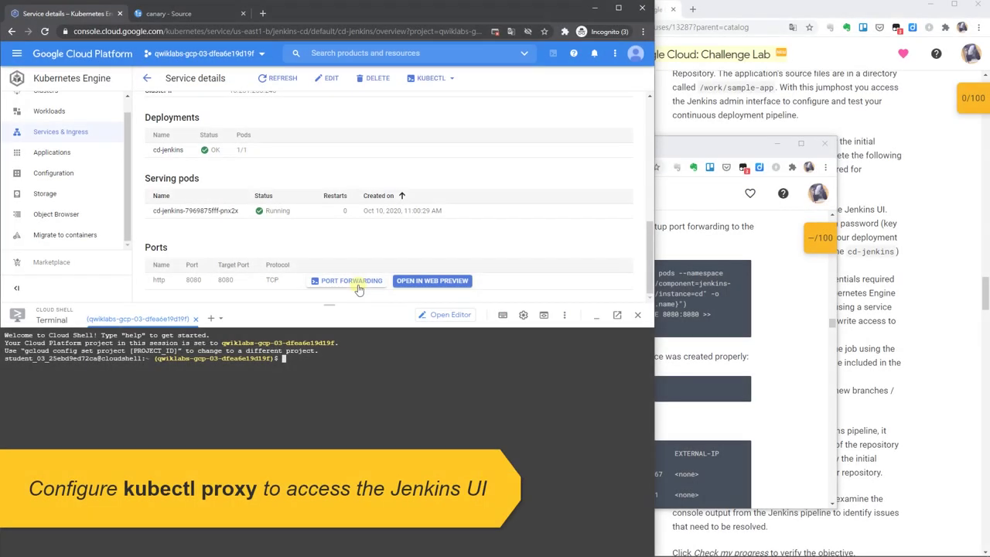
Run the cd-jenkins service's port forwarding command for port 8080 in Cloud Shell and open the forwarded Jenkins page.
{"action": "left_click", "coordinate": [361, 280]}
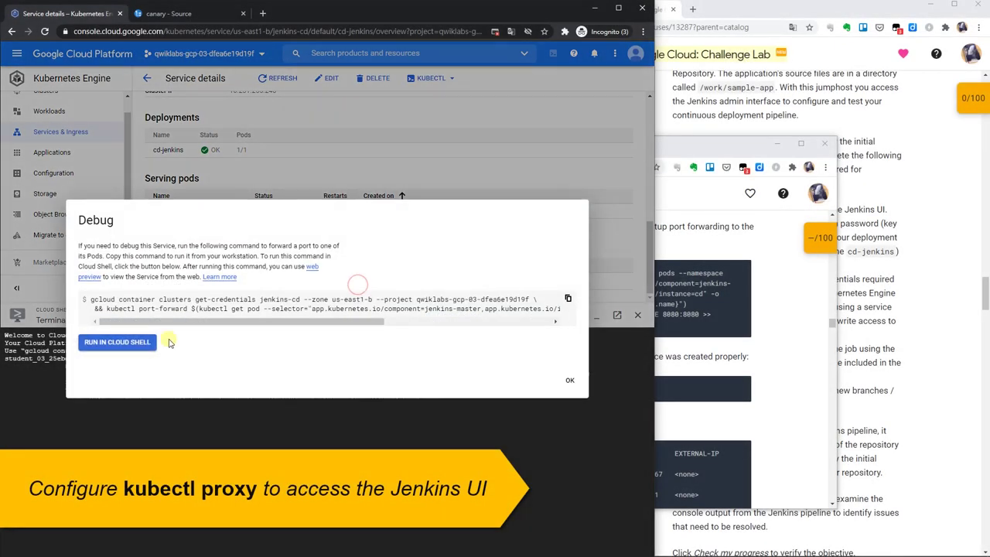
{"action": "left_click", "coordinate": [118, 342]}
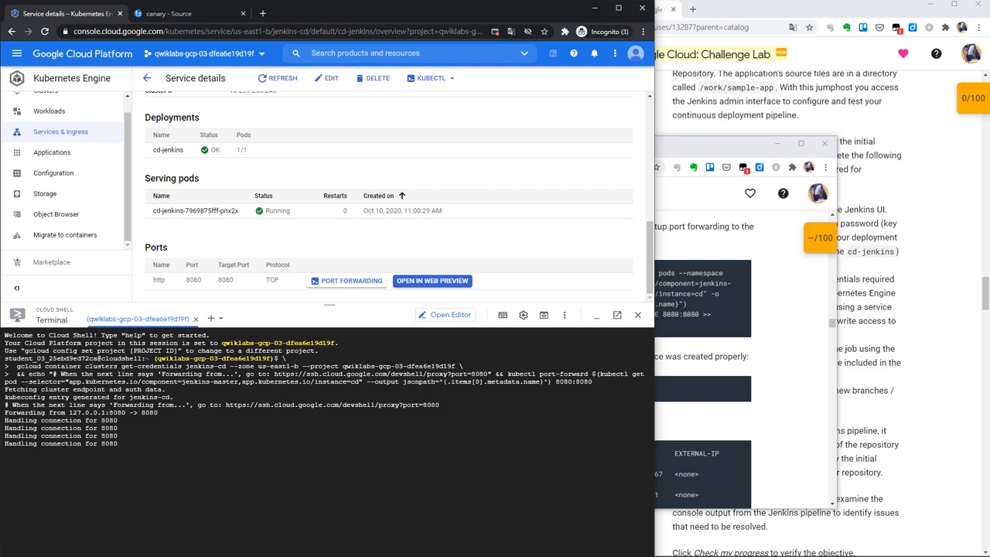
{"action": "left_click", "coordinate": [303, 406]}
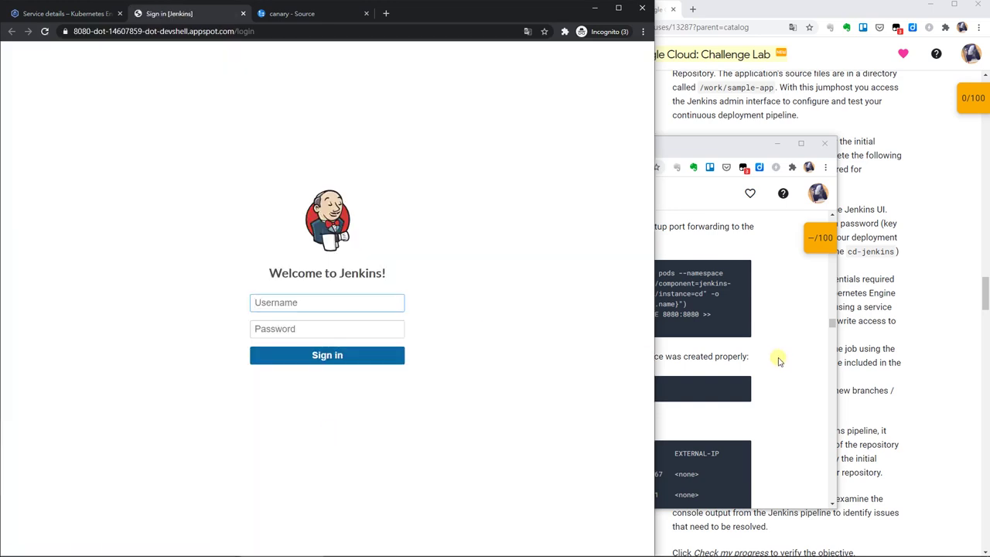
Copy the decoded admin password from the jumphost terminal and sign in to Jenkins with username admin and that password.
{"action": "left_click", "coordinate": [780, 359]}
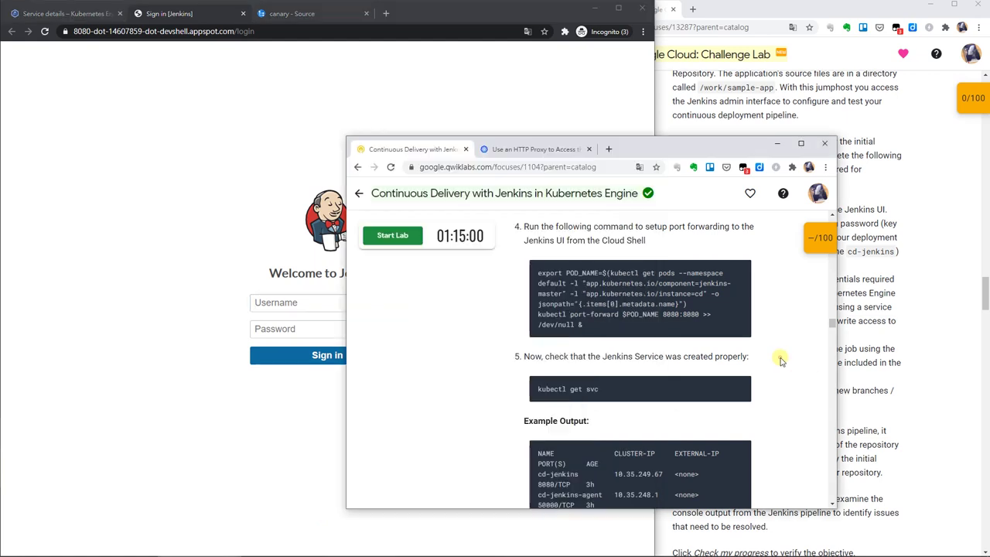
{"action": "left_click", "coordinate": [436, 552]}
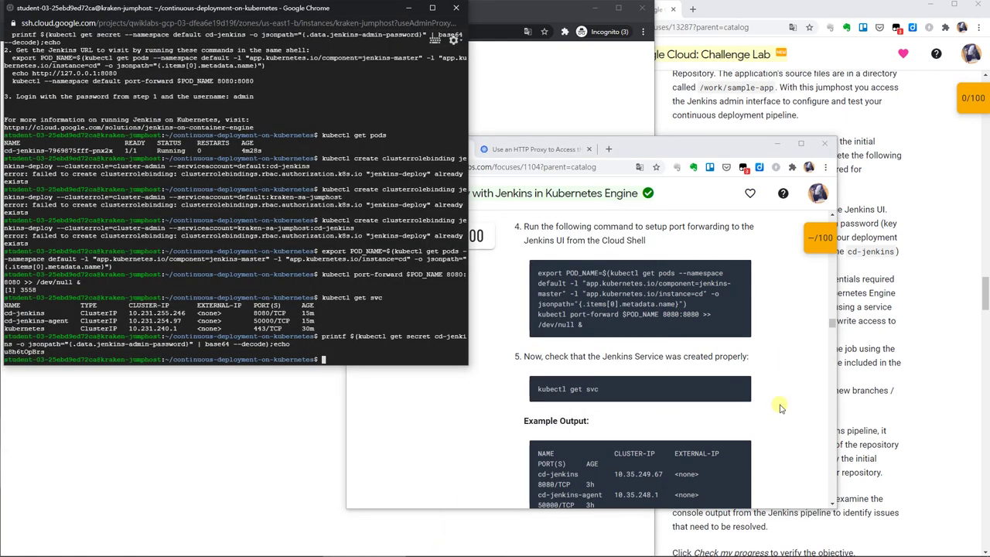
{"action": "double_click", "coordinate": [23, 351]}
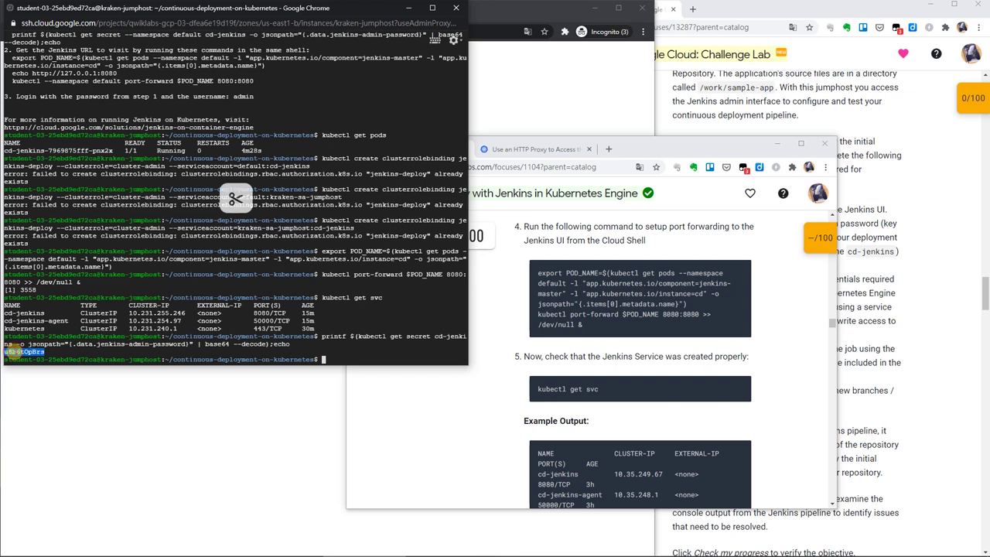
{"action": "left_click", "coordinate": [172, 385]}
{"action": "left_click", "coordinate": [308, 325]}
{"action": "key", "text": "ctrl+v"}
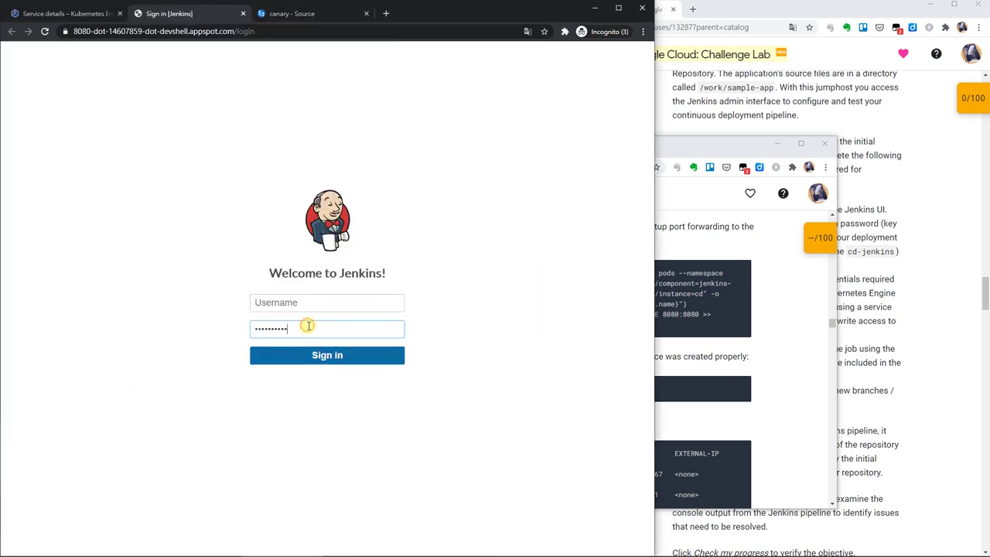
{"action": "left_click", "coordinate": [311, 304]}
{"action": "type", "text": "admin"}
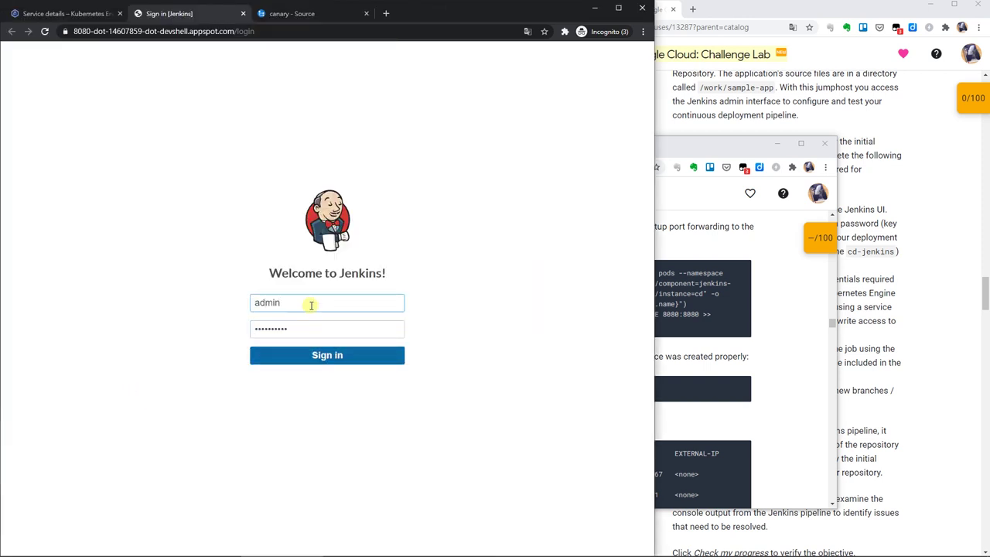
{"action": "left_click", "coordinate": [397, 362]}
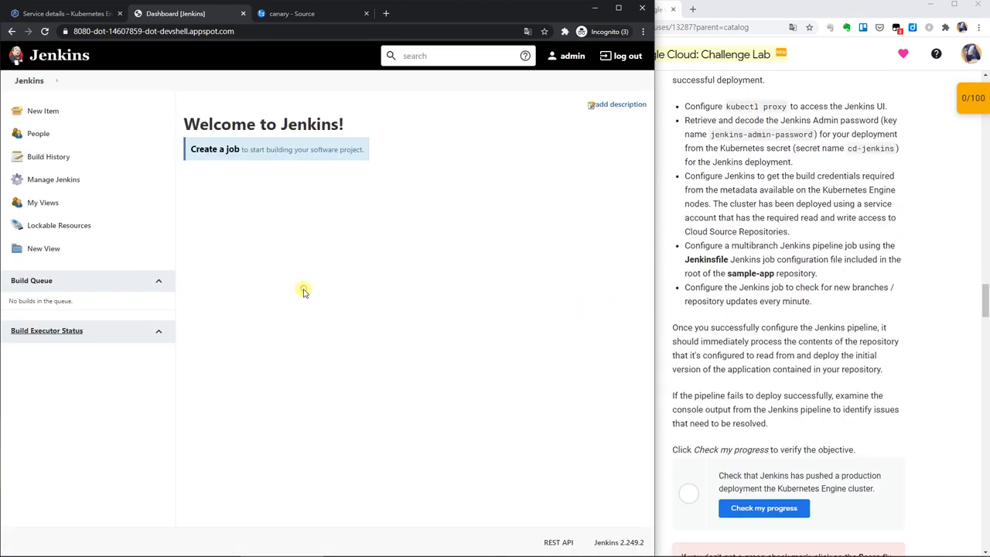
Find the Deploying the Application section in the Continuous Delivery with Jenkins guide.
{"action": "key", "text": "alt+Tab"}
{"action": "key", "text": "alt+Tab"}
{"action": "key", "text": "alt+Tab"}
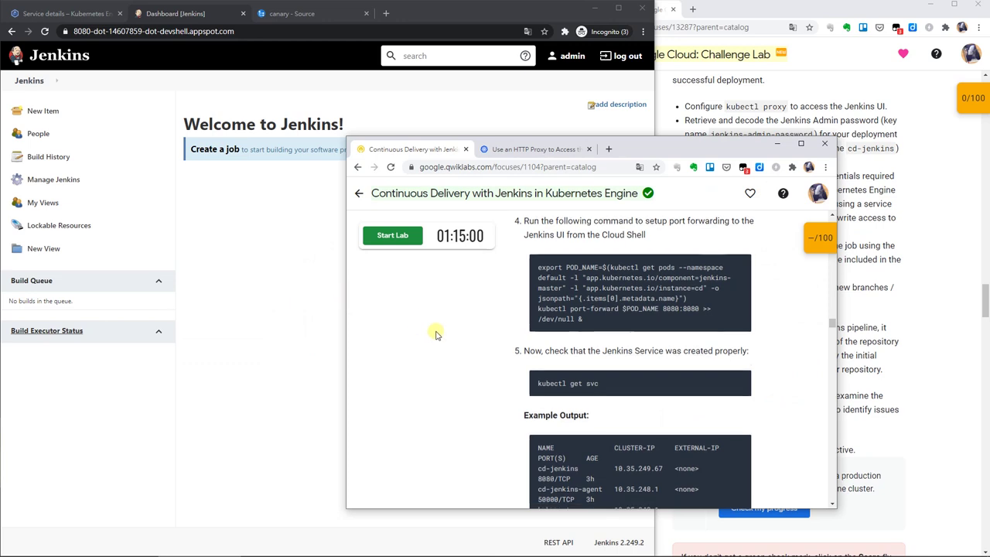
{"action": "scroll", "coordinate": [433, 333], "scroll_direction": "down", "scroll_amount": 10}
{"action": "scroll", "coordinate": [433, 333], "scroll_direction": "down", "scroll_amount": 5}
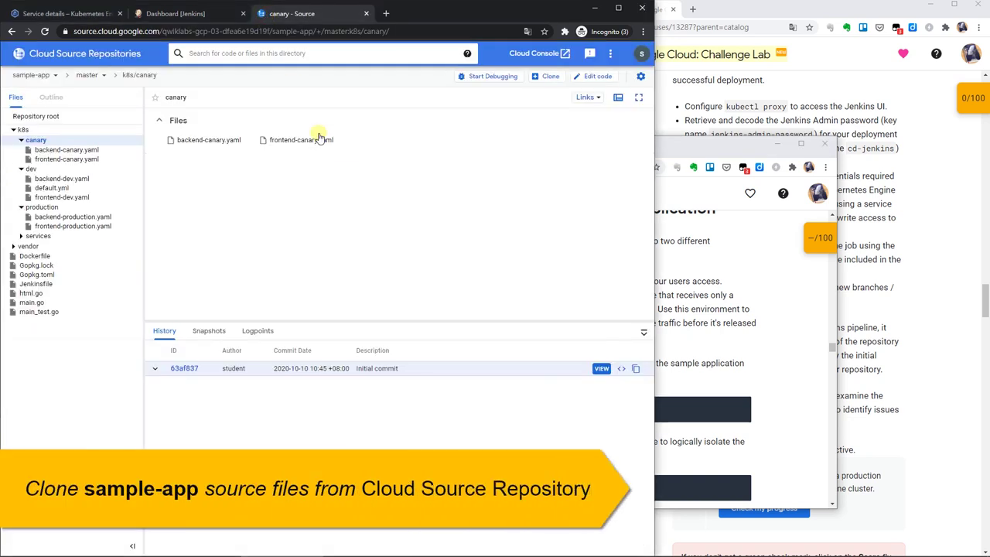
Copy the git clone command for sample-app from Cloud Source Repositories, using manually generated credentials.
{"action": "left_click", "coordinate": [547, 77]}
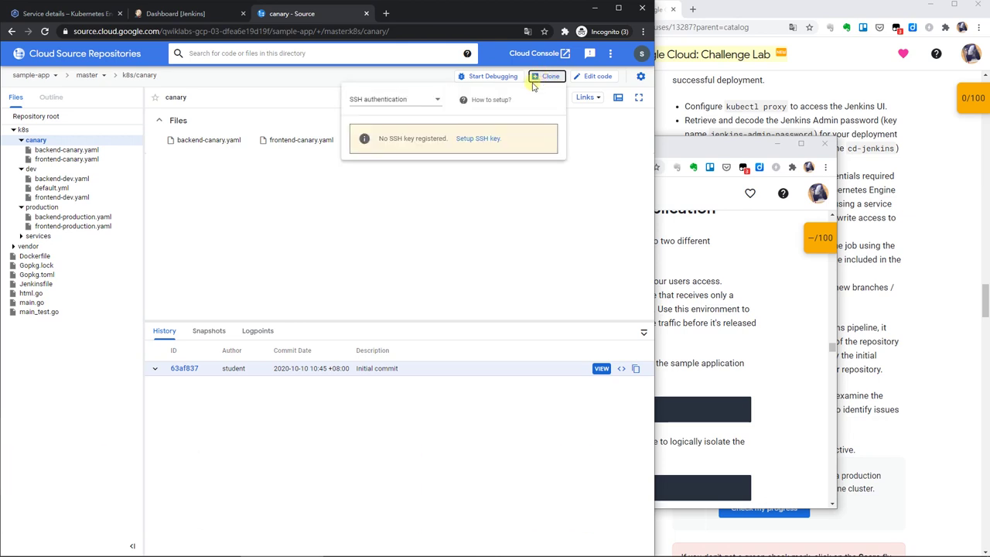
{"action": "left_click", "coordinate": [409, 99]}
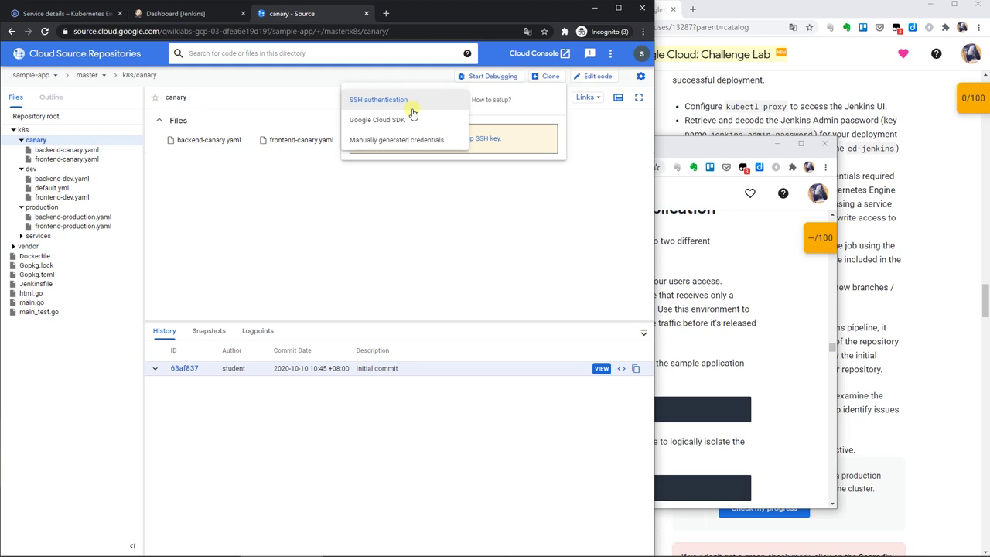
{"action": "left_click", "coordinate": [418, 139]}
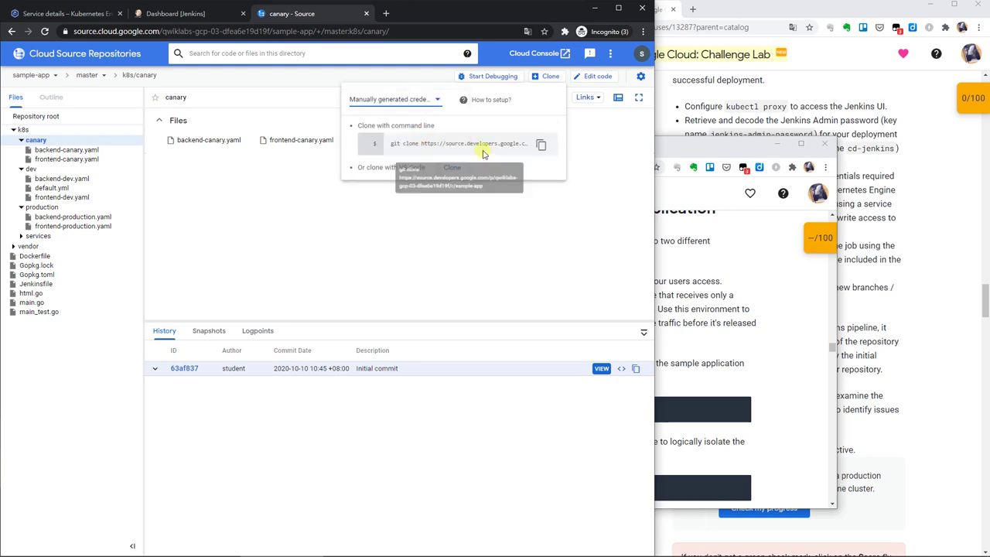
{"action": "left_click", "coordinate": [542, 145]}
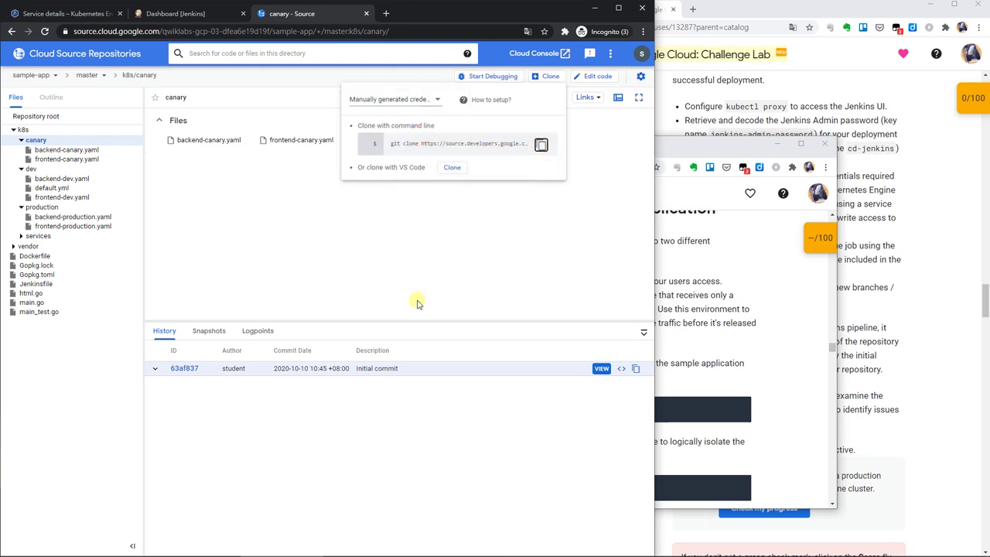
{"action": "mouse_move", "coordinate": [340, 553]}
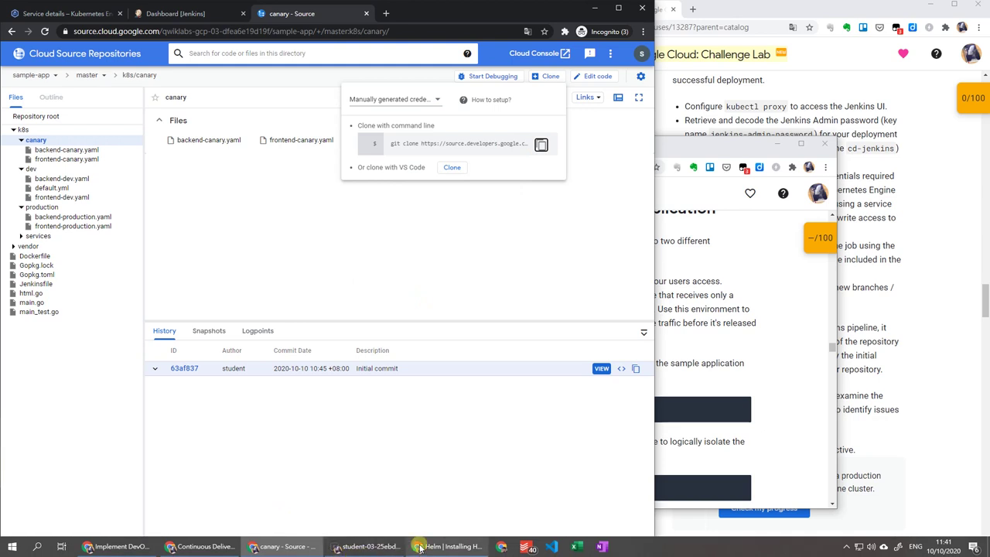
List the continuous-deployment-on-kubernetes folder on the jumphost and discard the git clone command pasted there.
{"action": "left_click", "coordinate": [355, 503]}
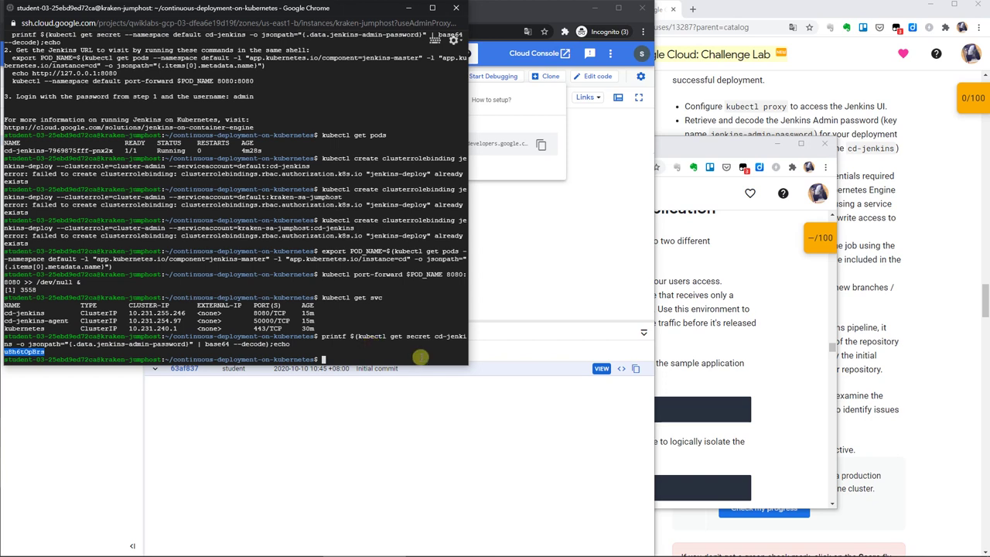
{"action": "left_click", "coordinate": [659, 387]}
{"action": "left_click", "coordinate": [305, 335]}
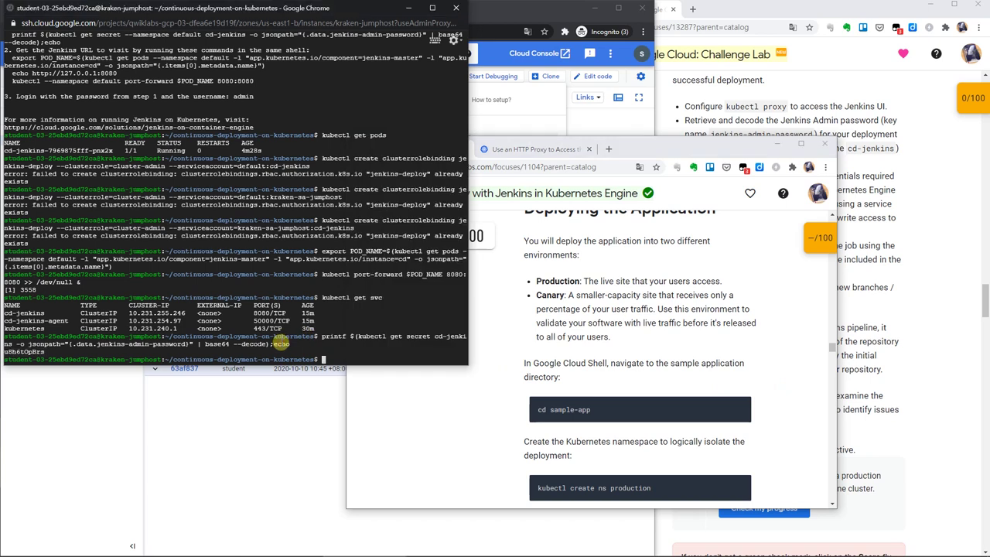
{"action": "type", "text": "ls"}
{"action": "key", "text": "Return"}
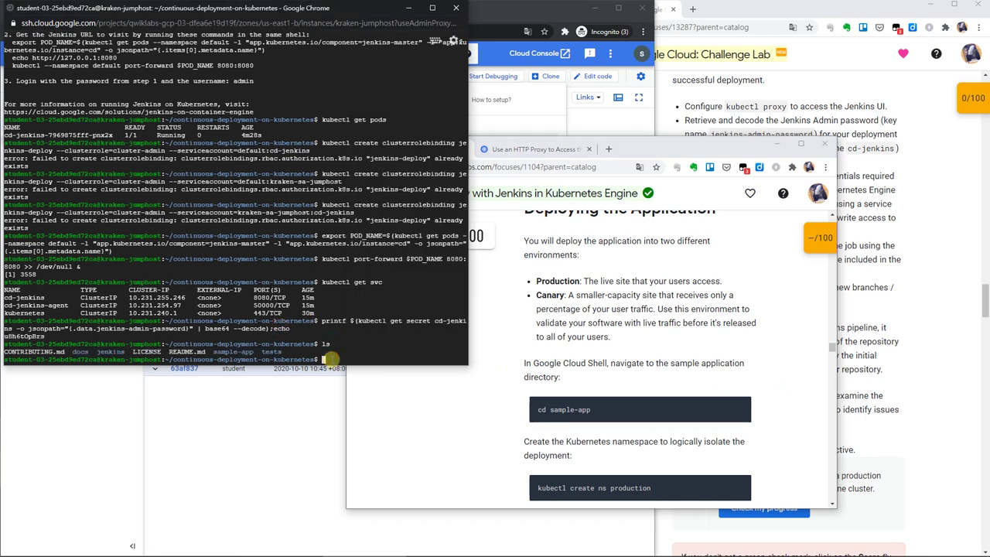
{"action": "key", "text": "ctrl+v"}
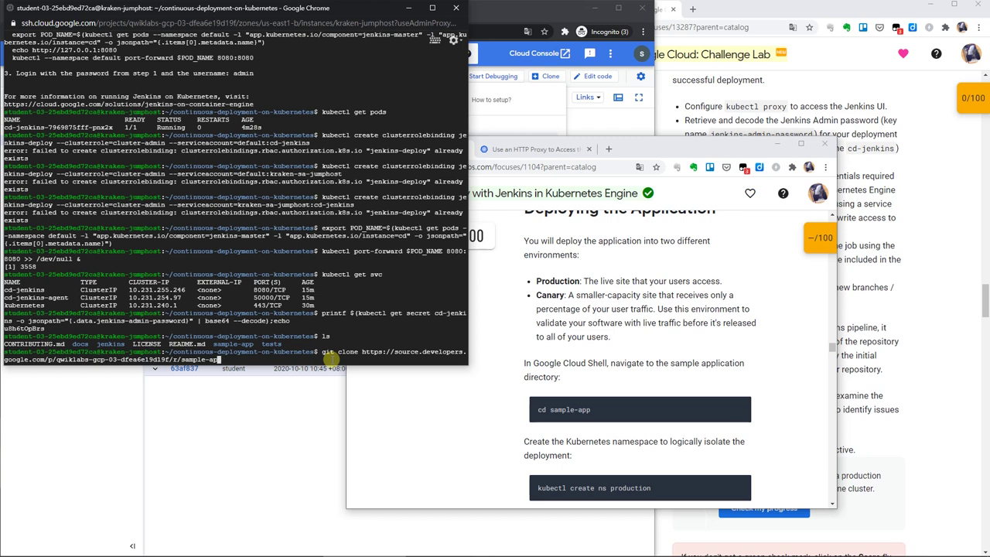
{"action": "key", "text": "ctrl+c"}
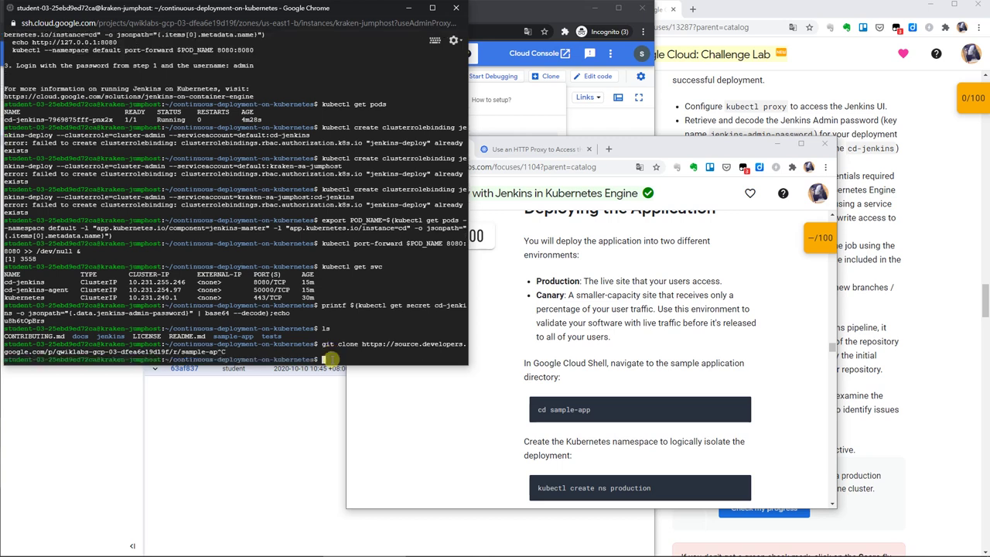
Change to the jumphost's home directory and try to clone sample-app with the copied git clone command.
{"action": "type", "text": "cd"}
{"action": "key", "text": "Return"}
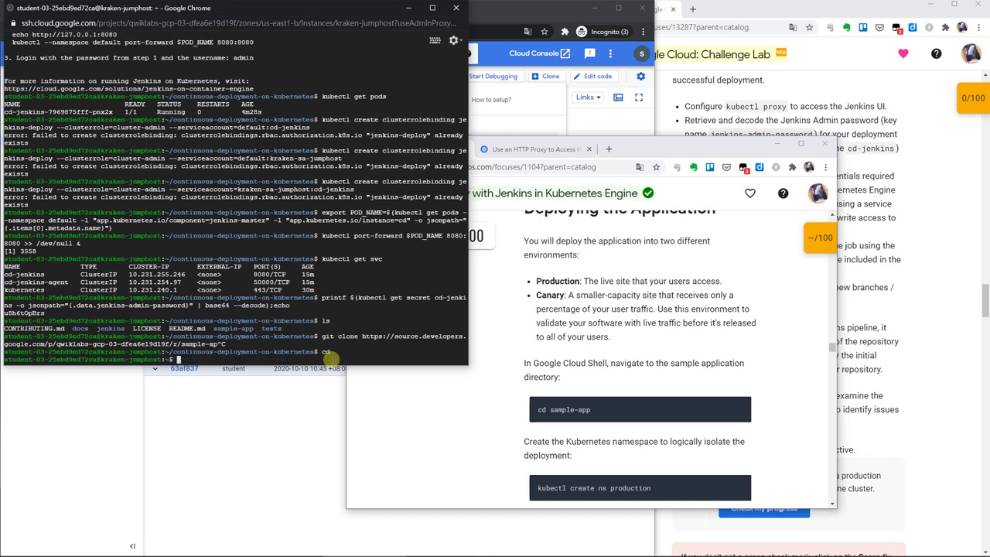
{"action": "key", "text": "ctrl+v"}
{"action": "key", "text": "Return"}
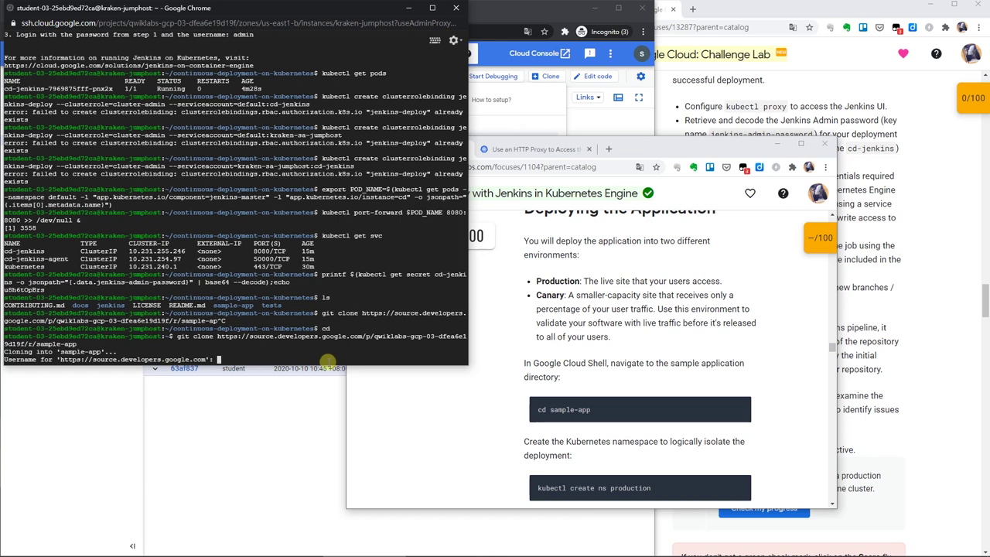
Cancel the pending git clone and clone sample-app with the Google Cloud SDK command, gcloud source repos clone sample-app, for the lab project.
{"action": "left_click", "coordinate": [247, 429]}
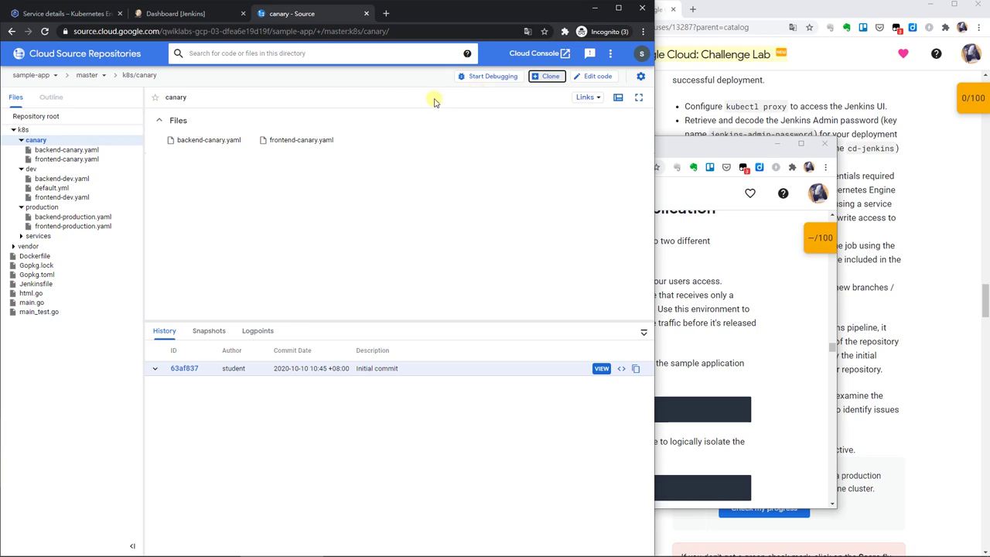
{"action": "left_click", "coordinate": [548, 79]}
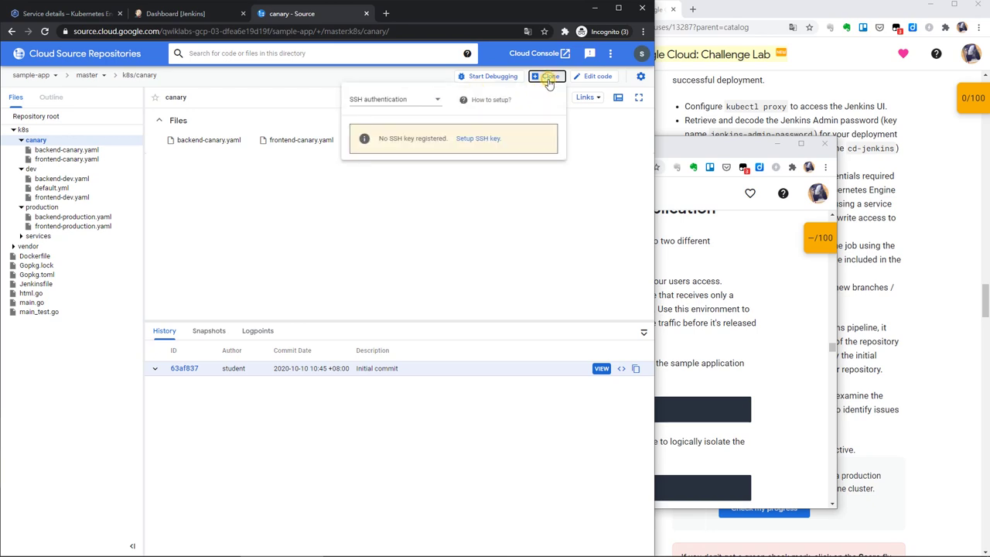
{"action": "left_click", "coordinate": [426, 104]}
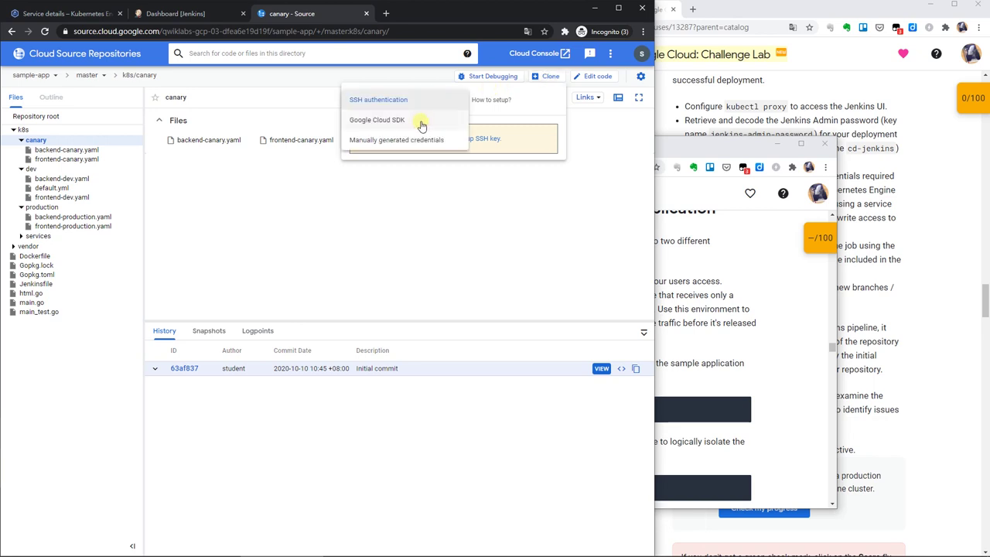
{"action": "left_click", "coordinate": [421, 120]}
{"action": "left_click", "coordinate": [542, 148]}
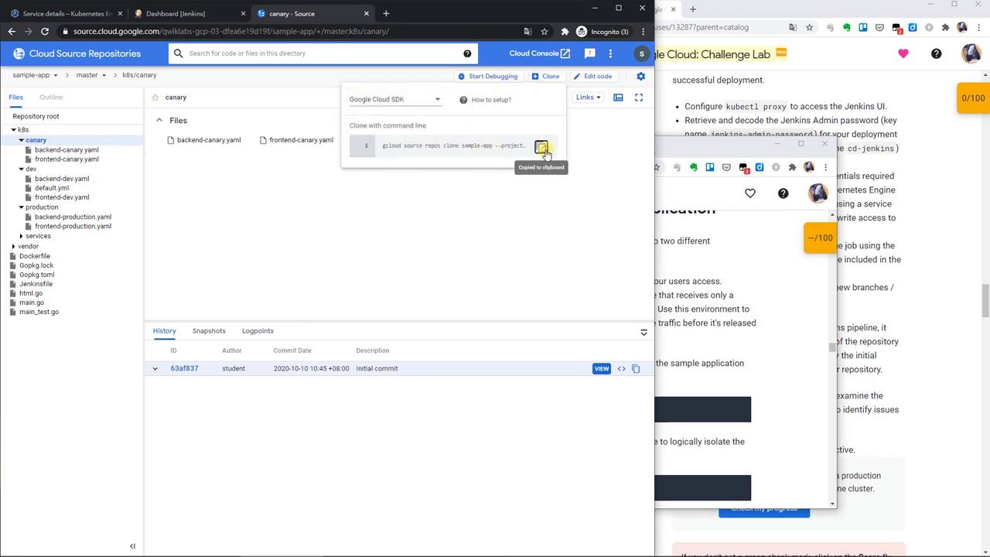
{"action": "key", "text": "alt+Tab"}
{"action": "key", "text": "ctrl+c"}
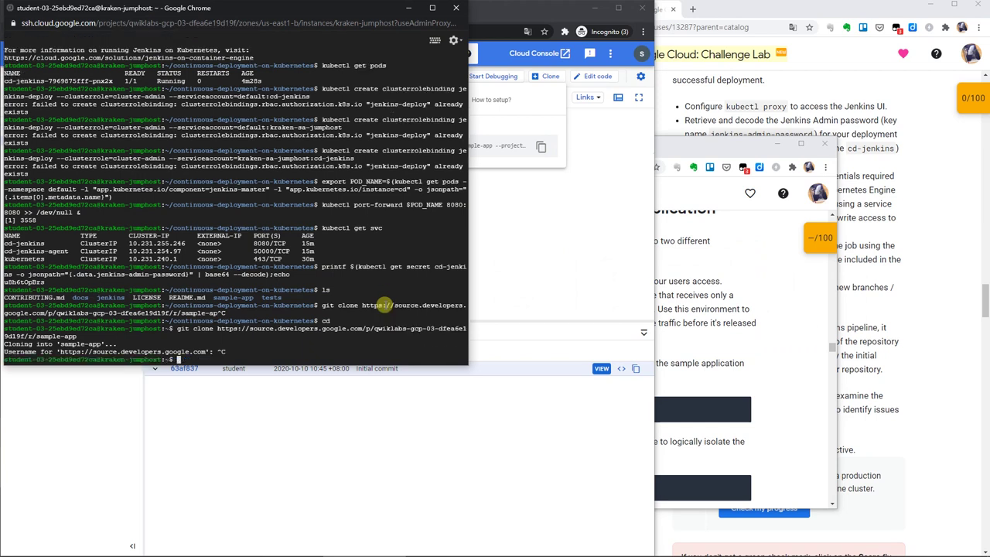
{"action": "key", "text": "ctrl+v"}
{"action": "key", "text": "Return"}
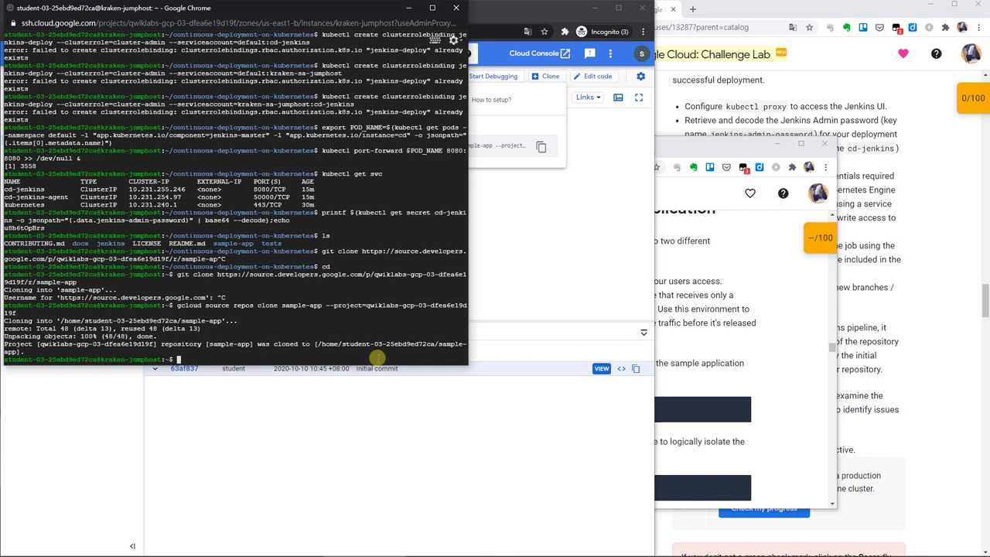
List the home directory, change into sample-app and list the cloned files.
{"action": "type", "text": "ls"}
{"action": "key", "text": "Return"}
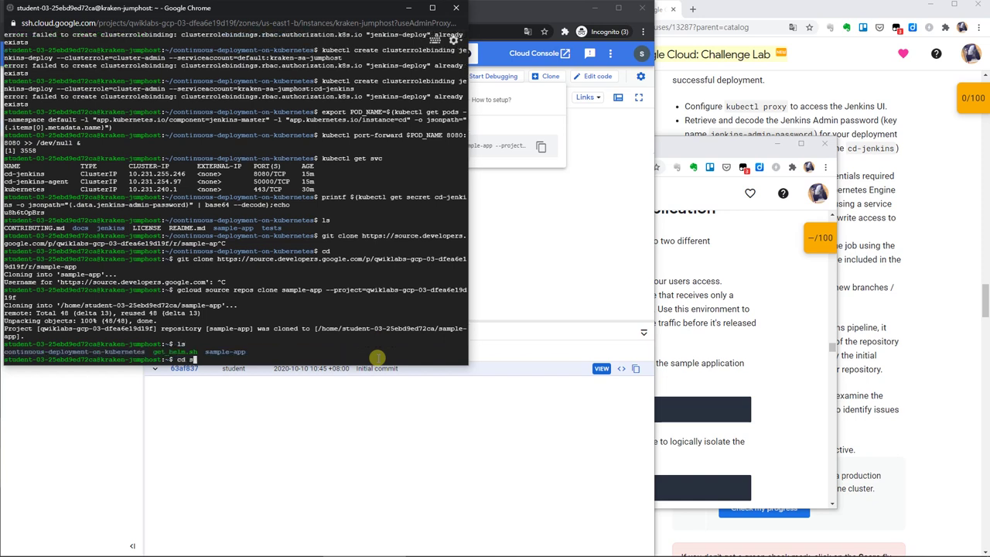
{"action": "type", "text": "cd sample-app"}
{"action": "key", "text": "Return"}
{"action": "type", "text": "ls"}
{"action": "key", "text": "Return"}
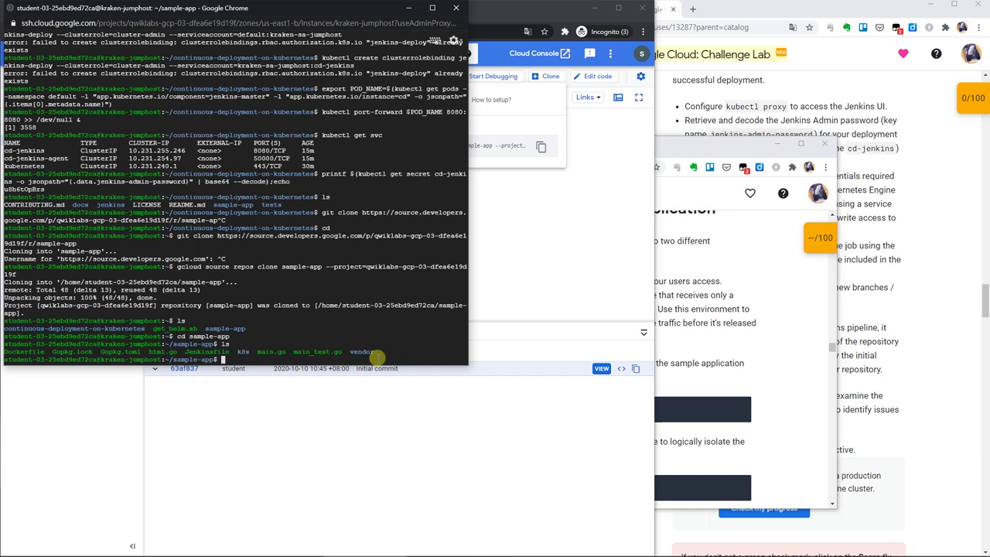
Copy the namespace command from the Continuous Delivery with Jenkins lab and run kubectl create ns production on the jumphost.
{"action": "left_click", "coordinate": [739, 336]}
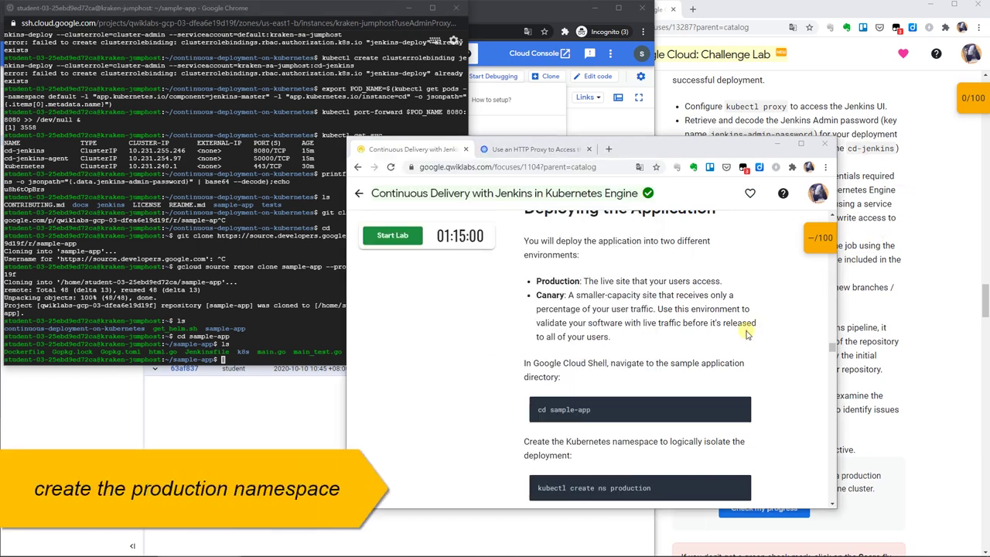
{"action": "scroll", "coordinate": [739, 334], "scroll_direction": "down", "scroll_amount": 2}
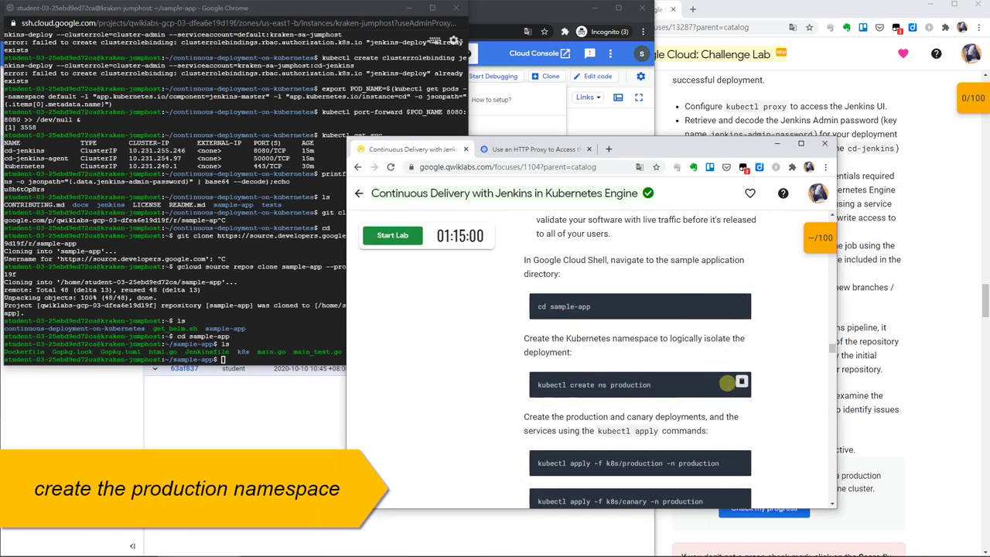
{"action": "left_click", "coordinate": [742, 380]}
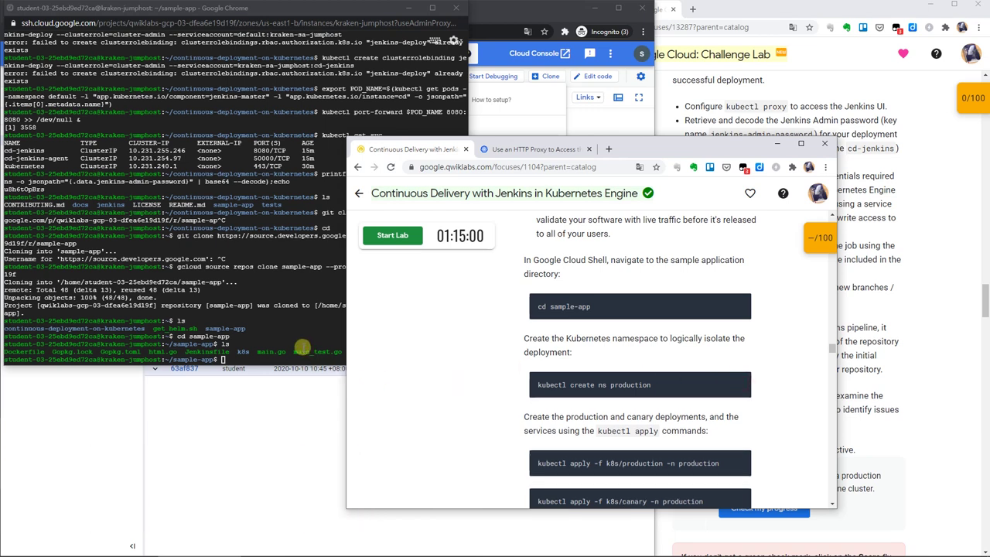
{"action": "left_click", "coordinate": [300, 352]}
{"action": "key", "text": "ctrl+v"}
{"action": "key", "text": "Return"}
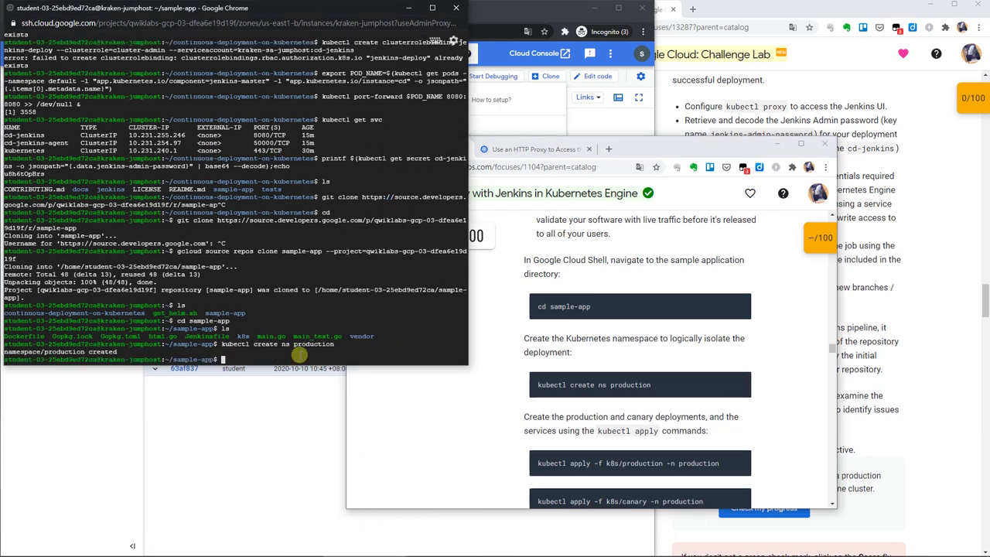
Examine the challenge lab's Jenkins pipeline tasks and the reference lab's instructions for deploying the application, adding credentials and creating the Jenkins job.
{"action": "left_click", "coordinate": [934, 324]}
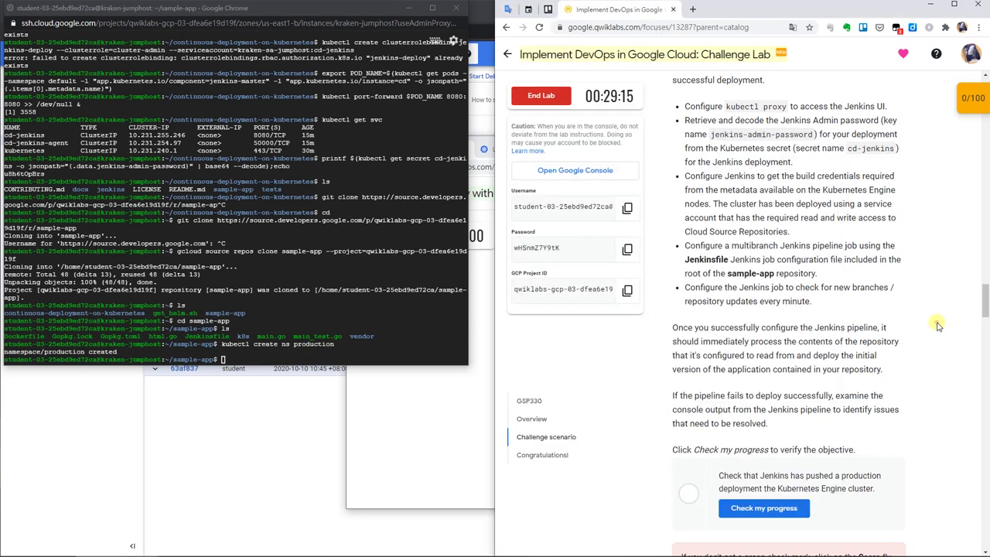
{"action": "scroll", "coordinate": [928, 321], "scroll_direction": "up", "scroll_amount": 1}
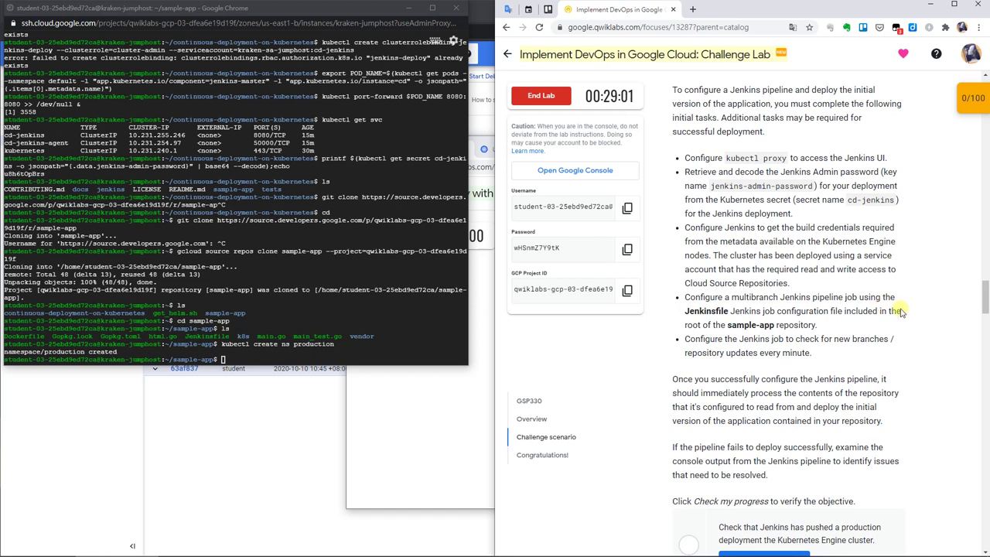
{"action": "left_click", "coordinate": [437, 464]}
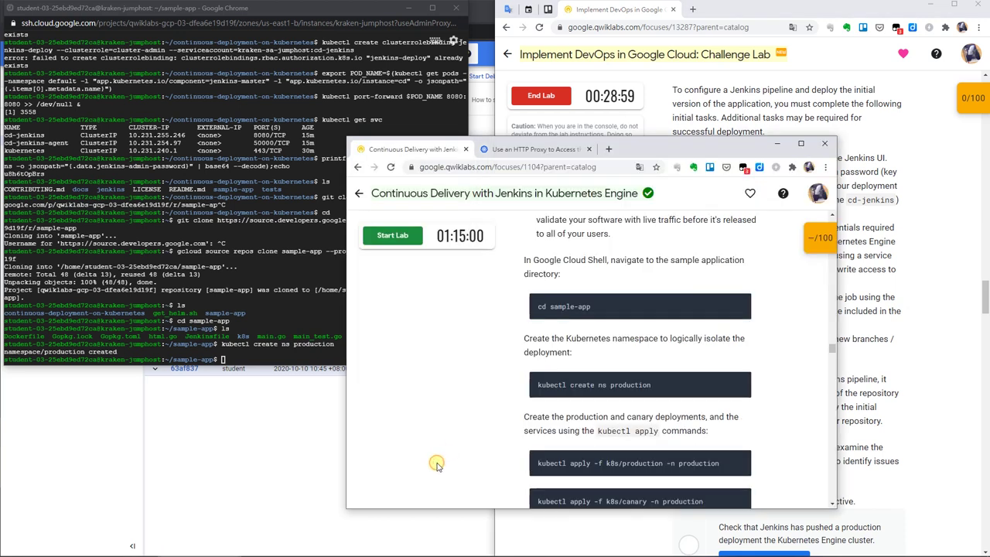
{"action": "scroll", "coordinate": [436, 464], "scroll_direction": "down", "scroll_amount": 4}
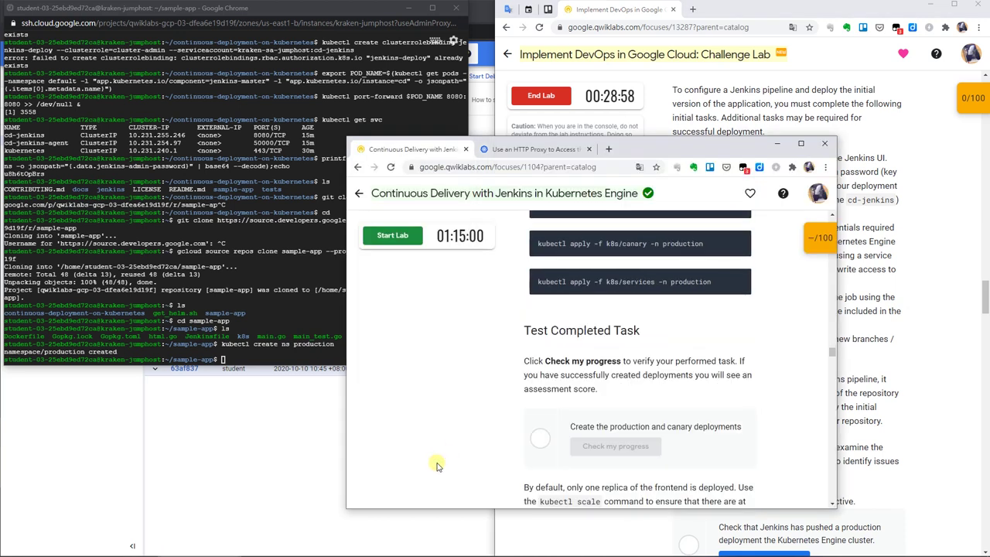
{"action": "scroll", "coordinate": [437, 464], "scroll_direction": "down", "scroll_amount": 3}
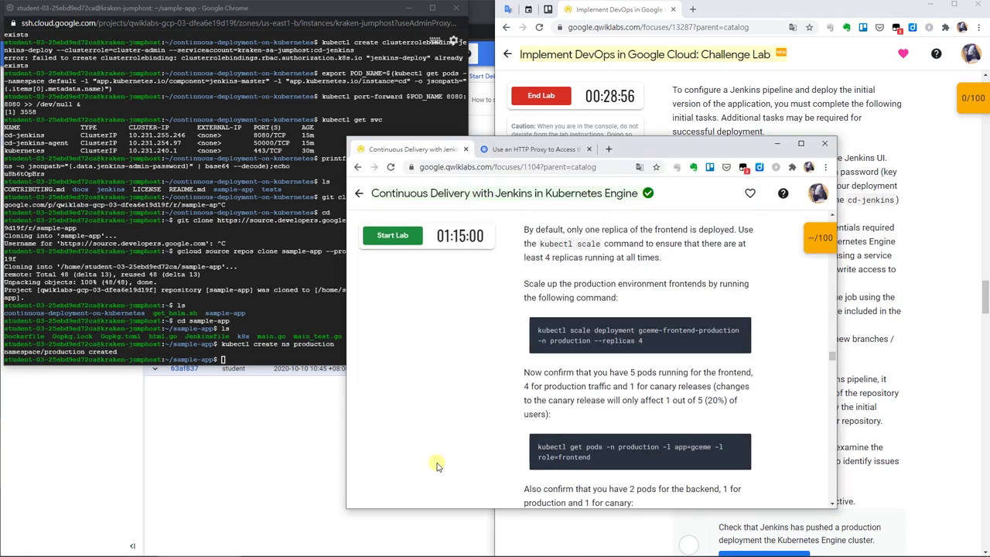
{"action": "scroll", "coordinate": [436, 464], "scroll_direction": "down", "scroll_amount": 3}
{"action": "scroll", "coordinate": [436, 464], "scroll_direction": "down", "scroll_amount": 6}
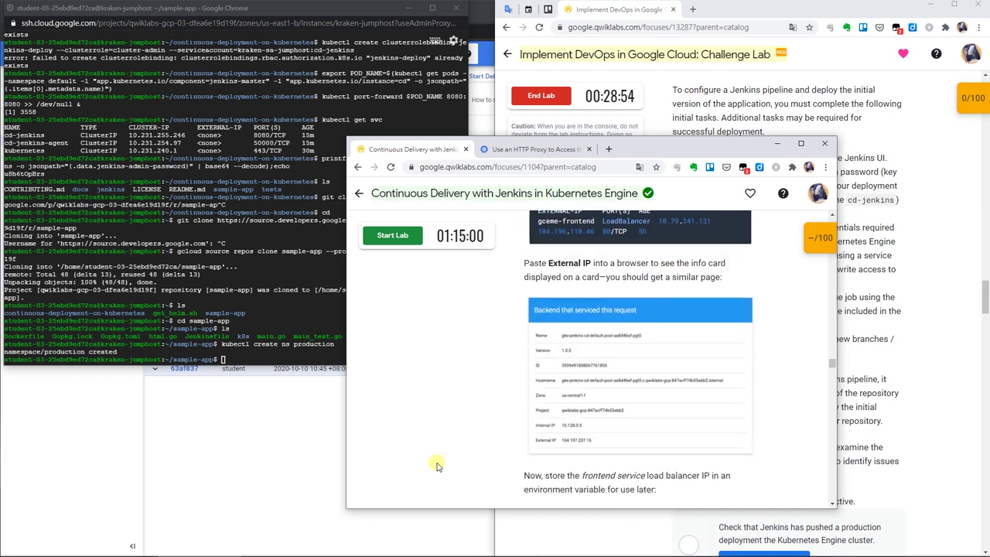
{"action": "scroll", "coordinate": [436, 464], "scroll_direction": "down", "scroll_amount": 10}
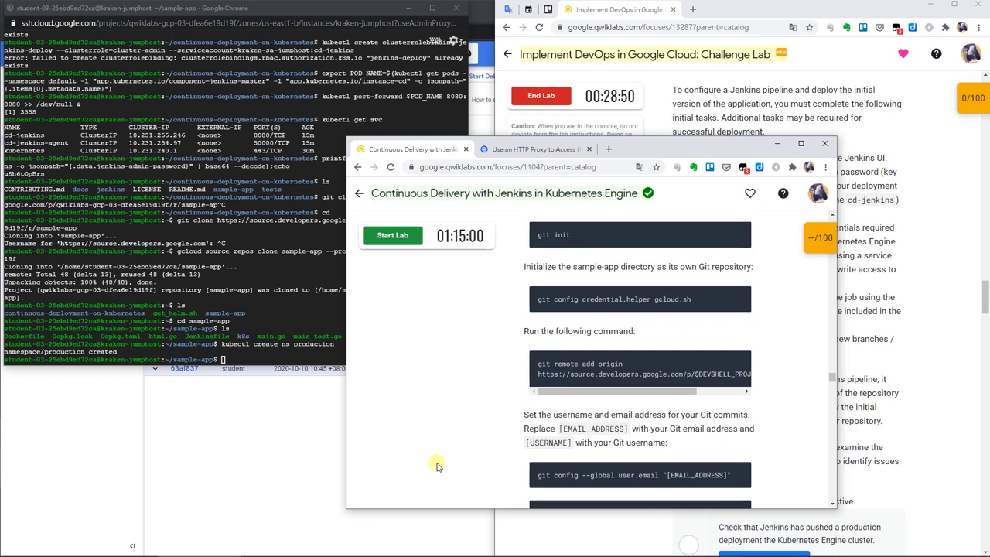
{"action": "scroll", "coordinate": [437, 466], "scroll_direction": "down", "scroll_amount": 4}
{"action": "scroll", "coordinate": [437, 466], "scroll_direction": "down", "scroll_amount": 5}
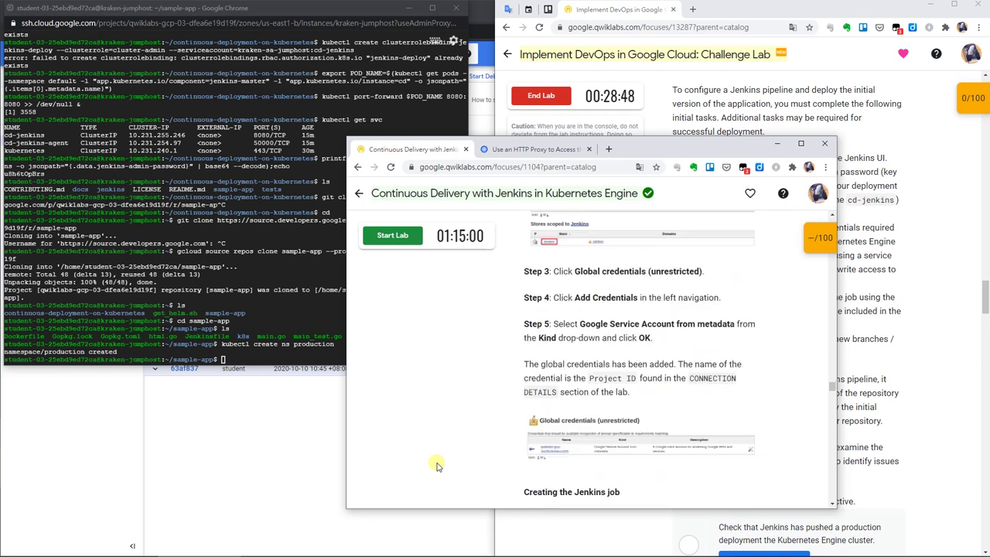
{"action": "scroll", "coordinate": [436, 465], "scroll_direction": "down", "scroll_amount": 4}
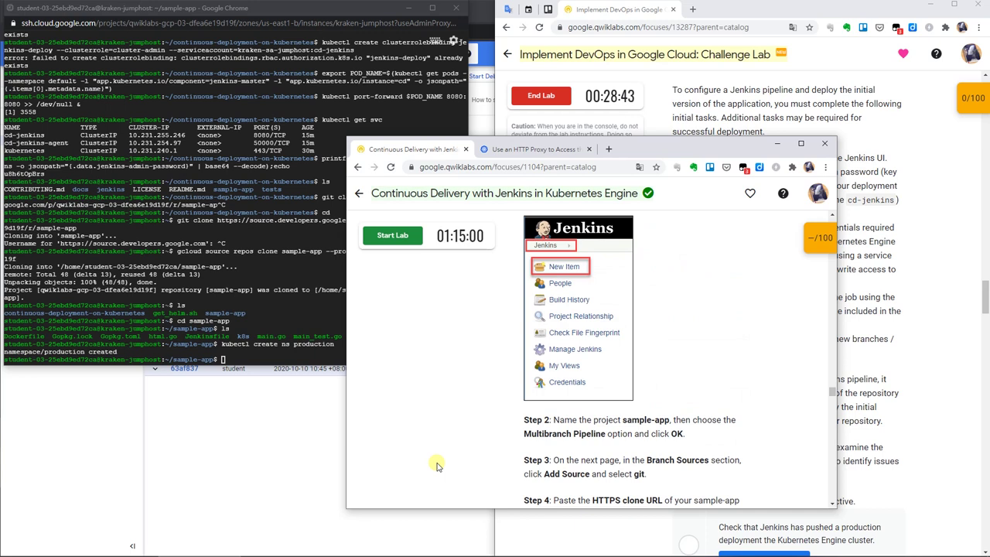
Bring up the Jenkins dashboard and find the reference lab's section on adding service account credentials.
{"action": "left_click", "coordinate": [234, 463]}
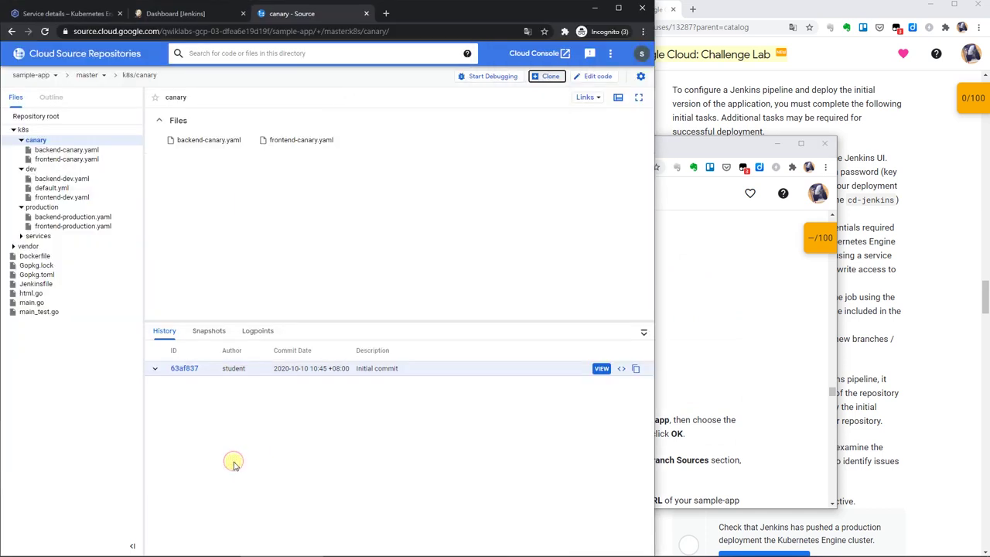
{"action": "left_click", "coordinate": [205, 16]}
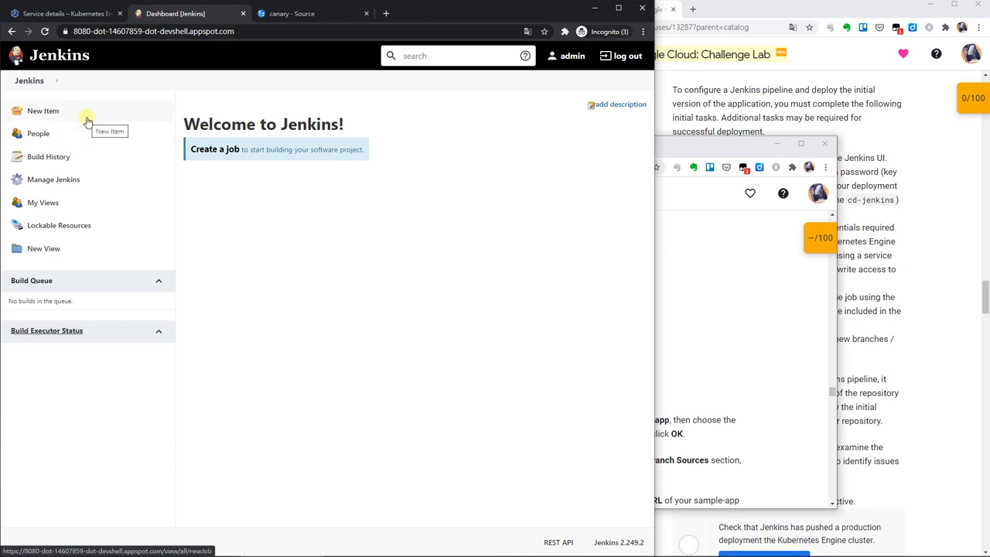
{"action": "left_click", "coordinate": [741, 327]}
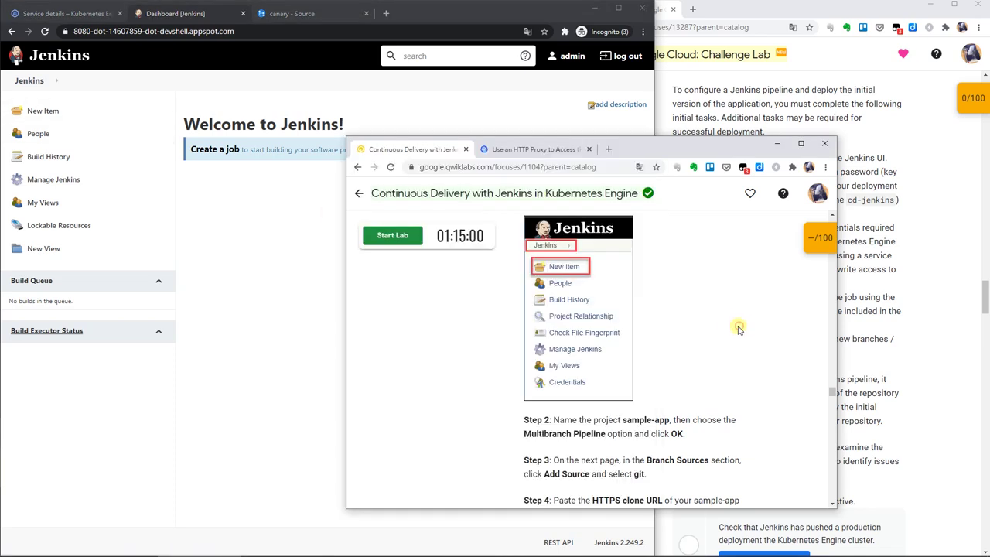
{"action": "scroll", "coordinate": [738, 327], "scroll_direction": "up", "scroll_amount": 5}
{"action": "scroll", "coordinate": [736, 328], "scroll_direction": "up", "scroll_amount": 3}
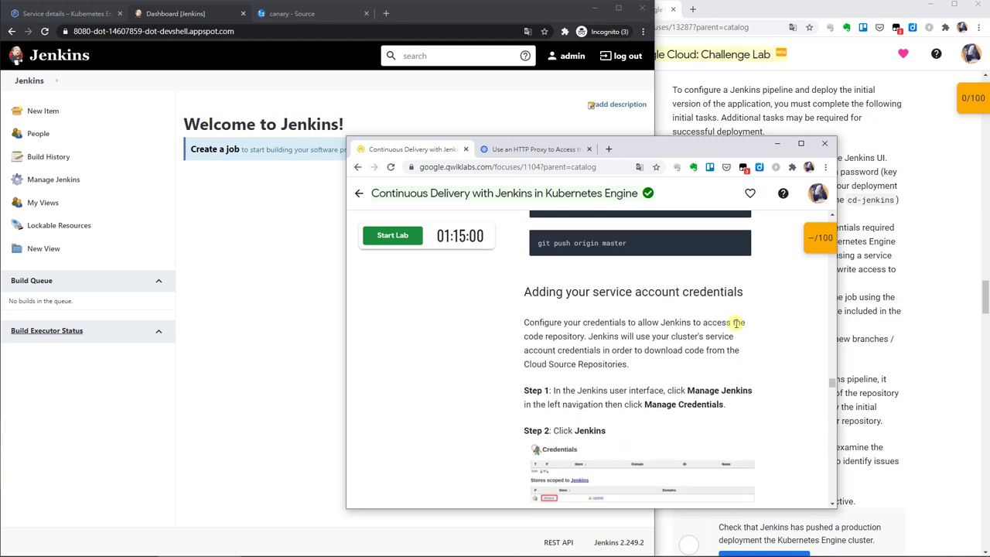
{"action": "scroll", "coordinate": [737, 323], "scroll_direction": "up", "scroll_amount": 3}
{"action": "scroll", "coordinate": [737, 325], "scroll_direction": "down", "scroll_amount": 5}
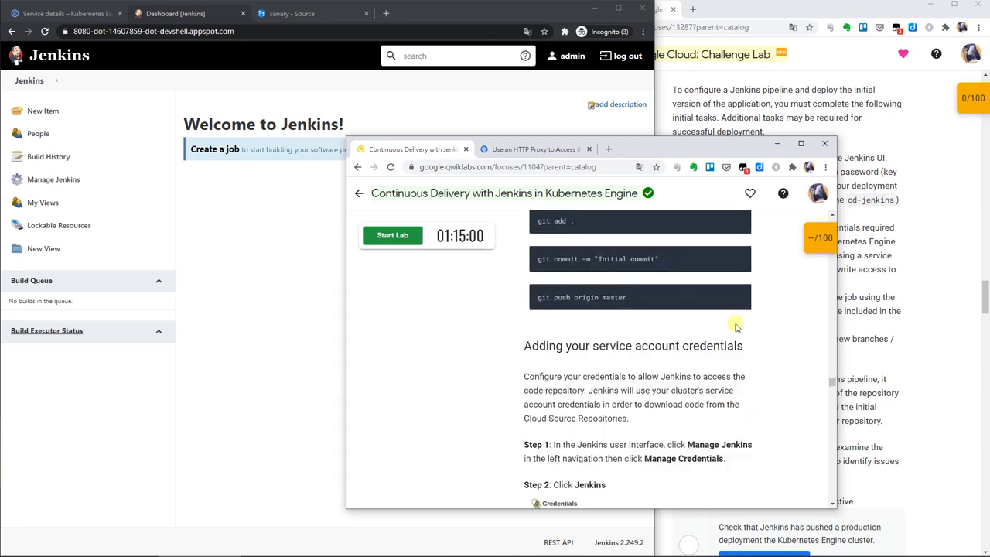
{"action": "scroll", "coordinate": [737, 327], "scroll_direction": "up", "scroll_amount": 1}
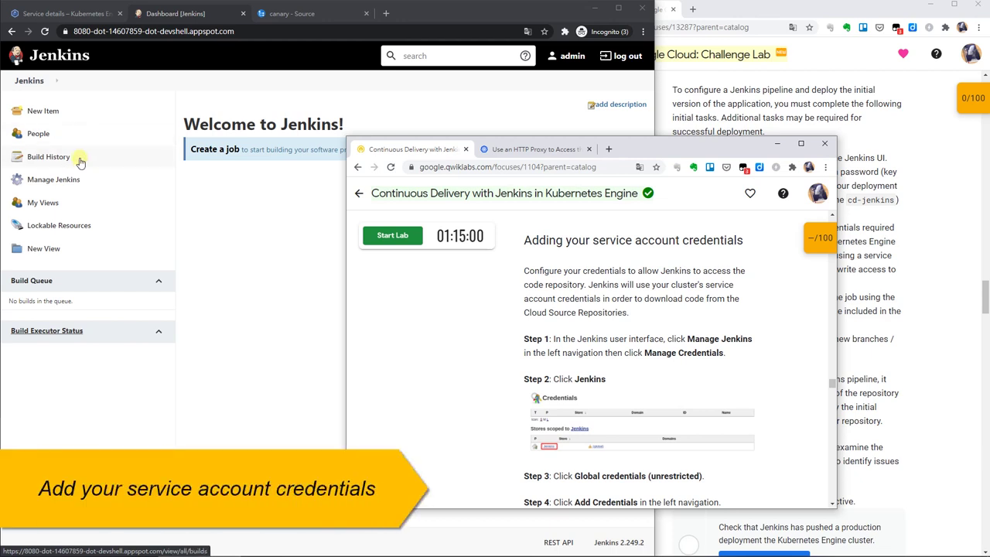
Open the Global credentials (unrestricted) domain of the Jenkins credentials store, keeping the reference lab's instructions visible beside Jenkins.
{"action": "left_click", "coordinate": [87, 190]}
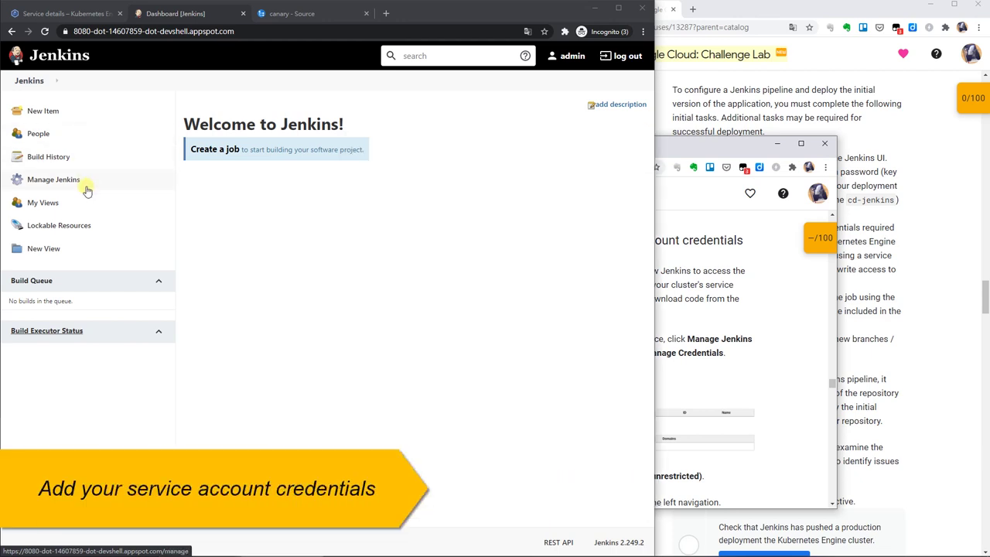
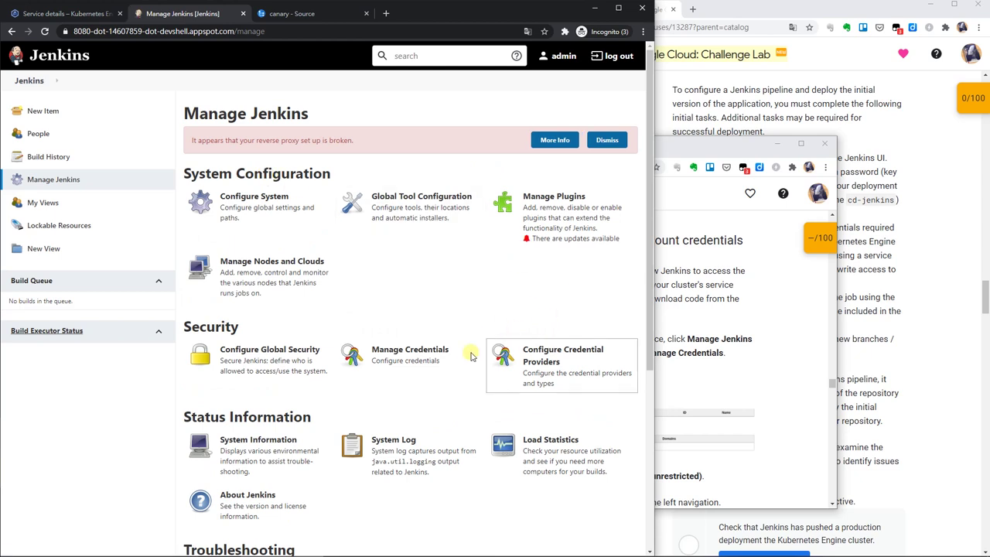
{"action": "left_click", "coordinate": [413, 377]}
{"action": "left_click", "coordinate": [772, 356]}
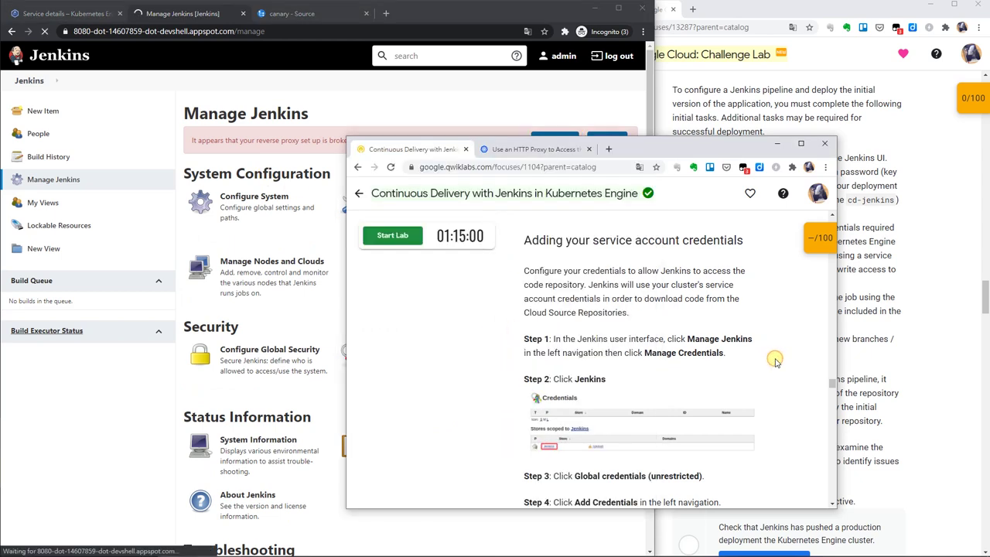
{"action": "left_click_drag", "start_coordinate": [651, 153], "coordinate": [799, 172]}
{"action": "left_click", "coordinate": [324, 342]}
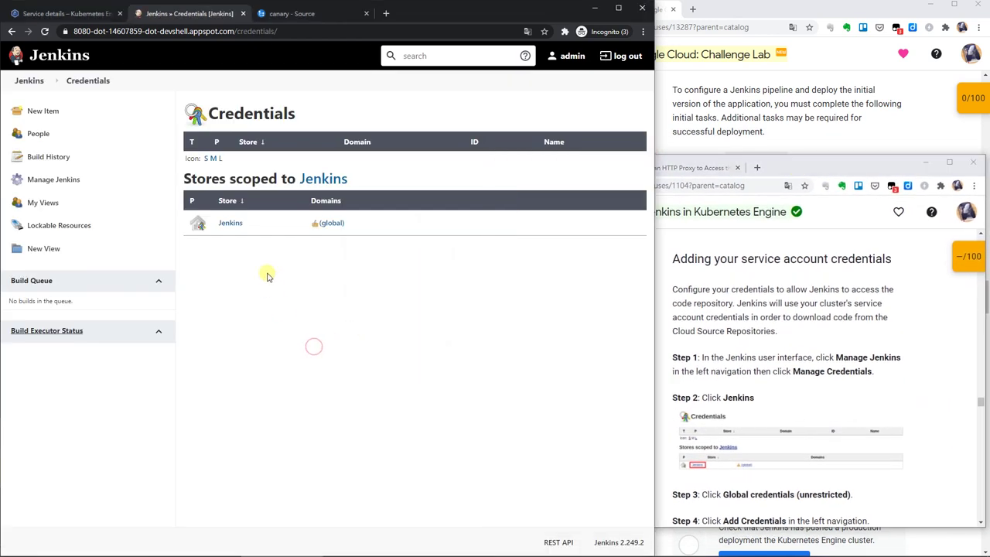
{"action": "left_click", "coordinate": [231, 223]}
{"action": "scroll", "coordinate": [740, 338], "scroll_direction": "down", "scroll_amount": 3}
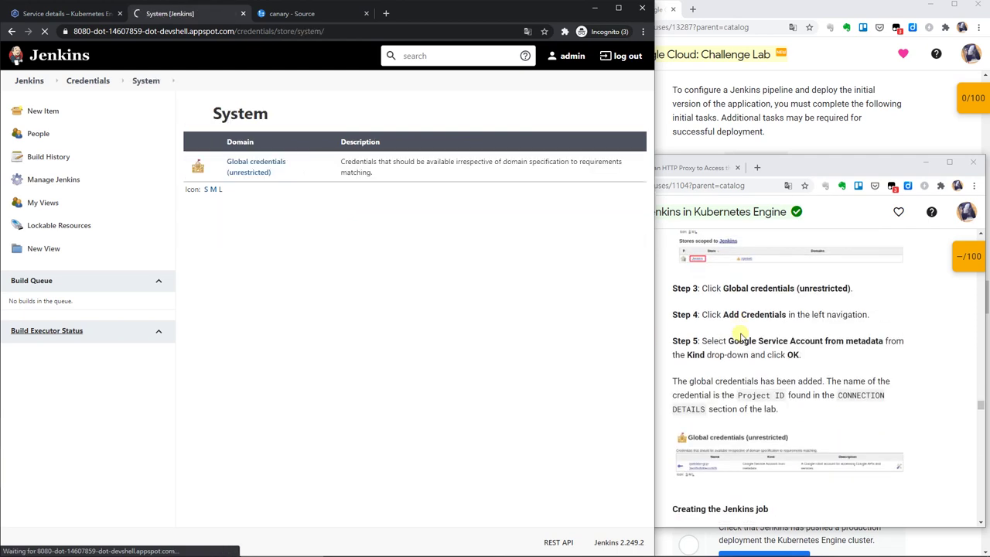
{"action": "left_click", "coordinate": [239, 173]}
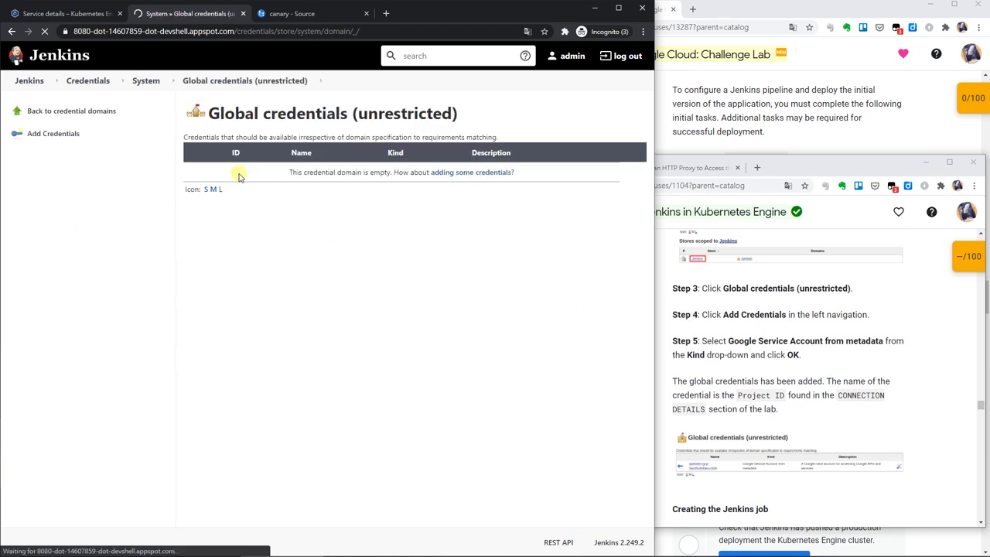
Add a global credential of kind Google Service Account from metadata, keeping the prefilled project name.
{"action": "left_click", "coordinate": [46, 136]}
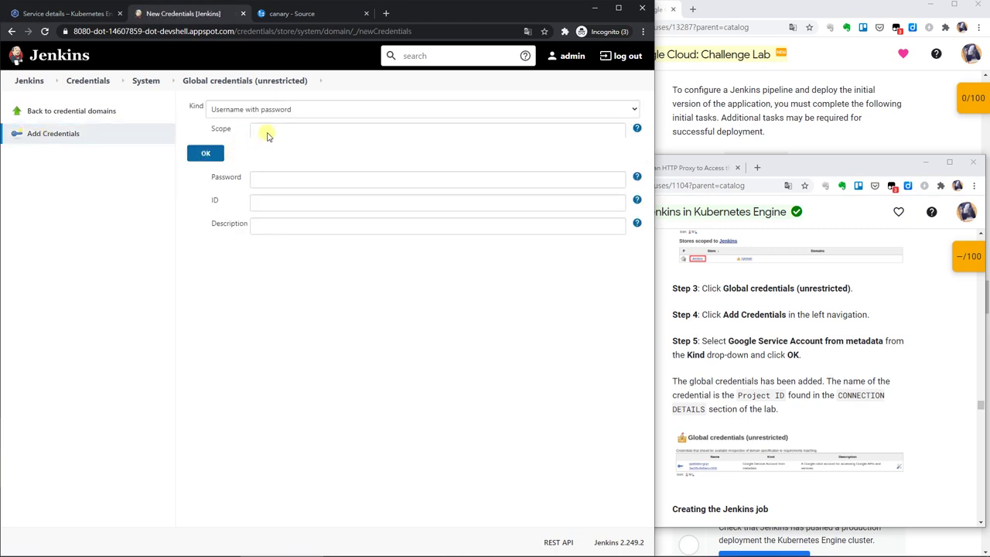
{"action": "left_click", "coordinate": [287, 109]}
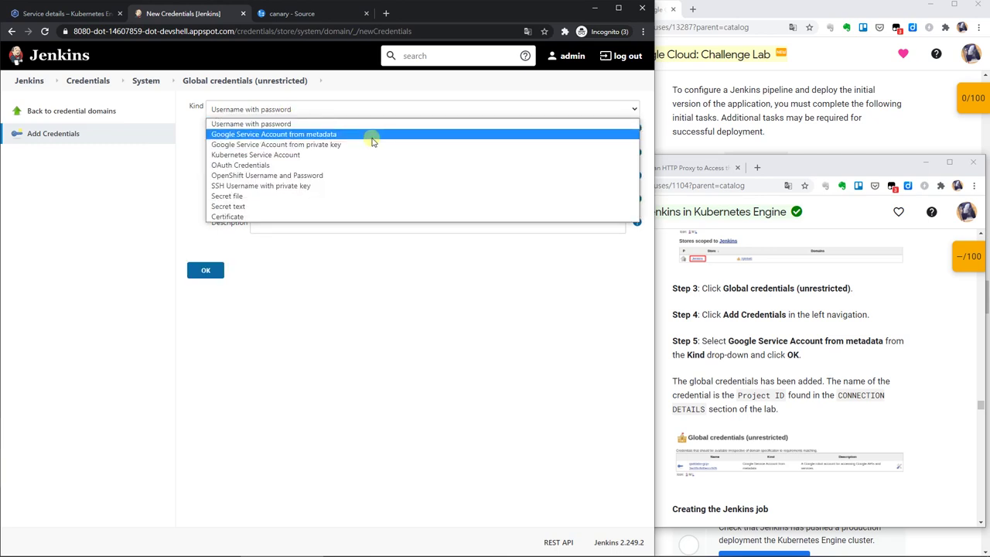
{"action": "left_click", "coordinate": [372, 138]}
{"action": "left_click", "coordinate": [206, 156]}
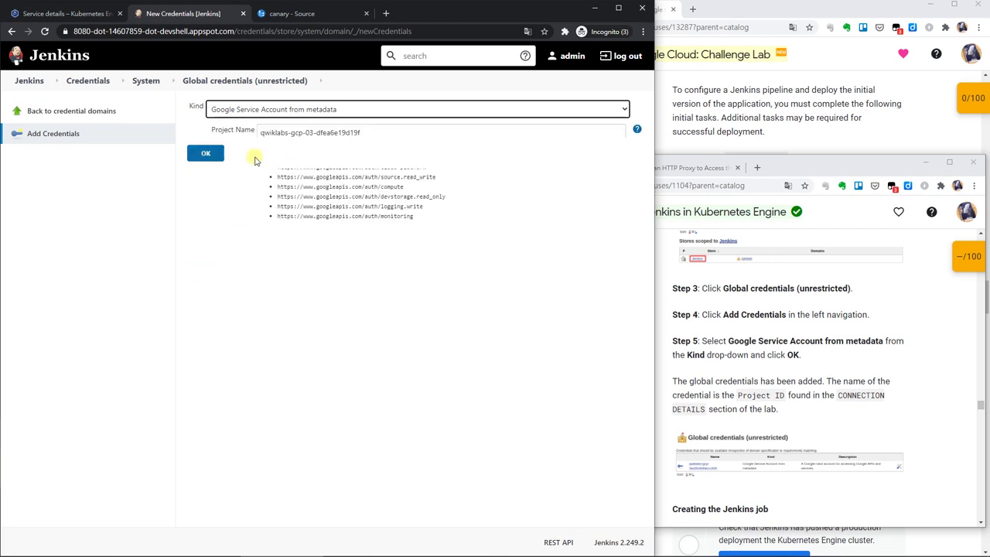
{"action": "left_click", "coordinate": [206, 261]}
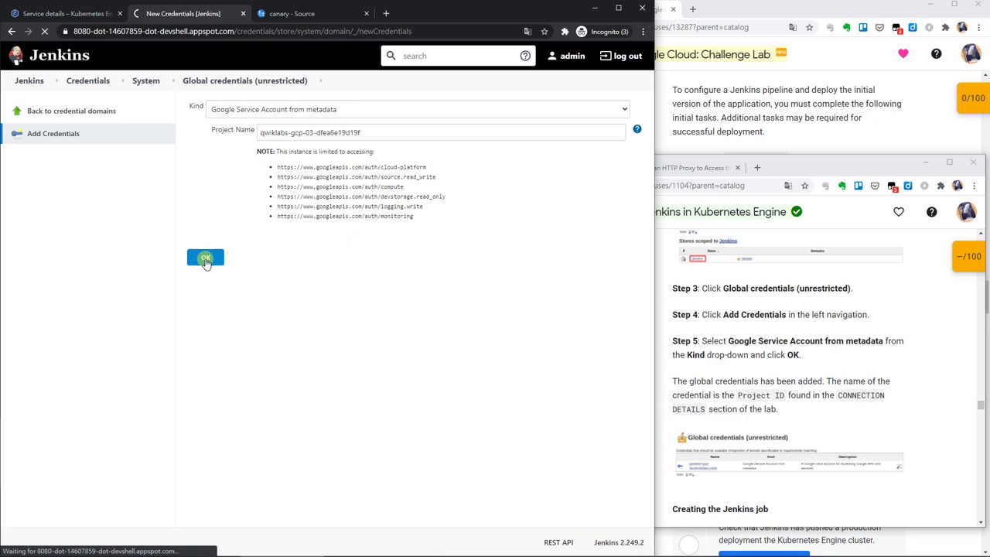
Start a new Jenkins item and choose the Multibranch Pipeline type, following the reference lab's section on creating the Jenkins job.
{"action": "scroll", "coordinate": [700, 336], "scroll_direction": "down", "scroll_amount": 5}
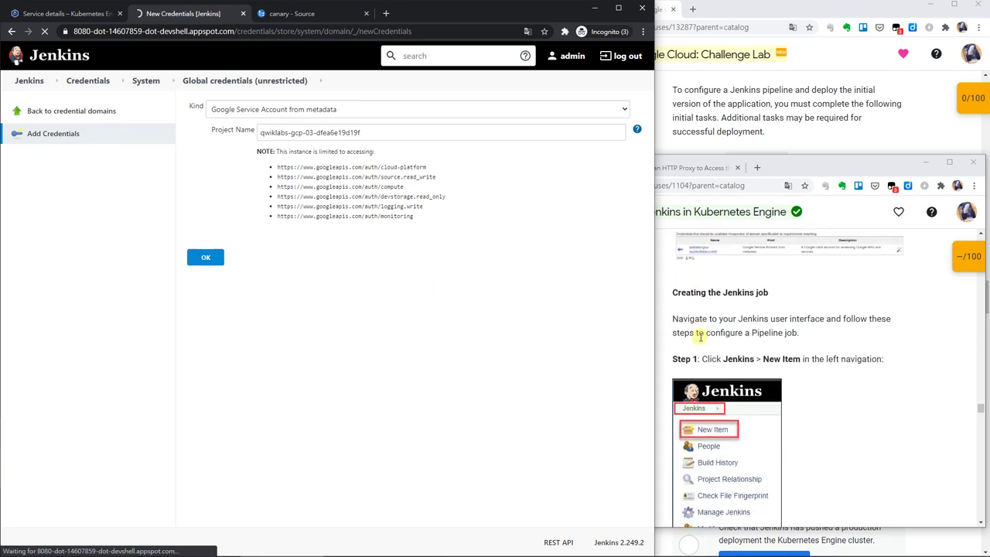
{"action": "scroll", "coordinate": [701, 336], "scroll_direction": "down", "scroll_amount": 1}
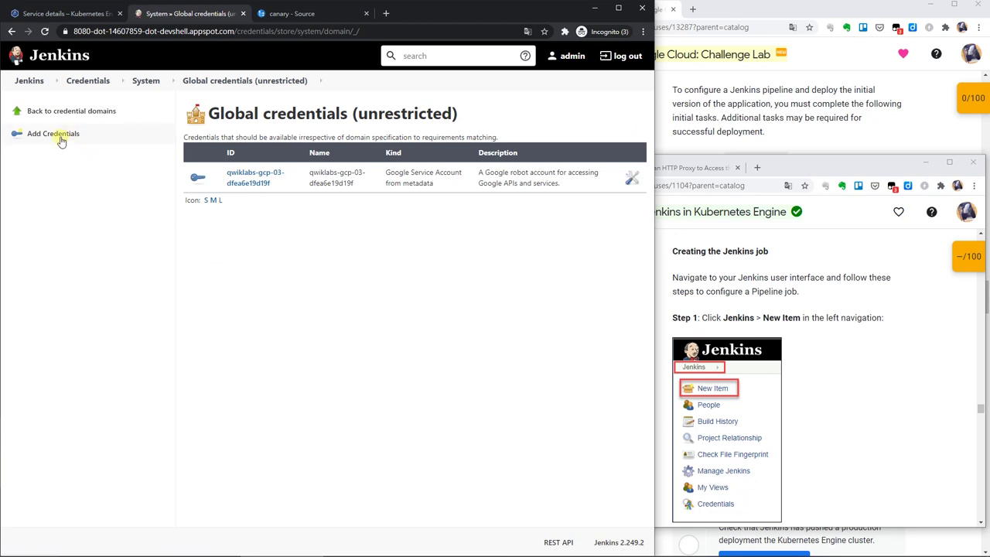
{"action": "left_click", "coordinate": [37, 82]}
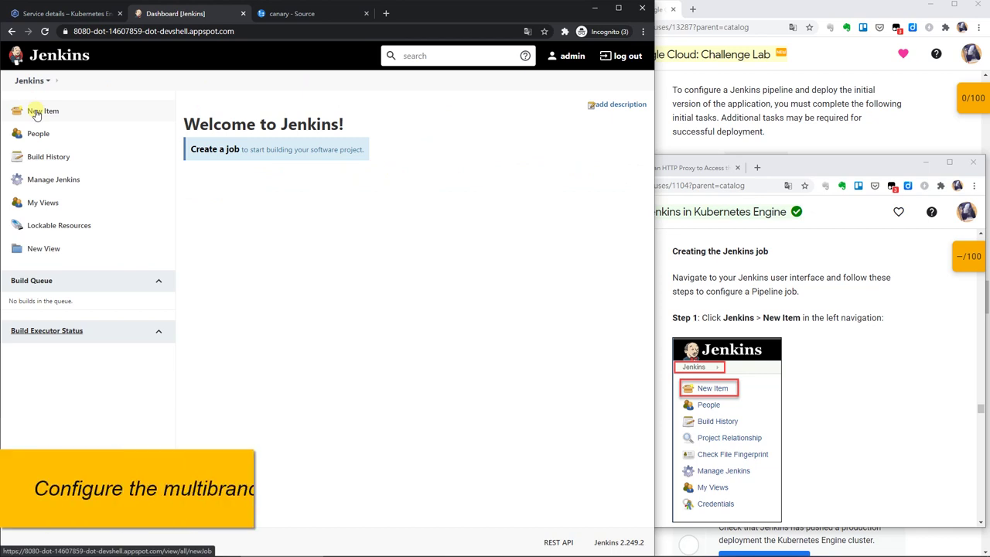
{"action": "left_click", "coordinate": [35, 113]}
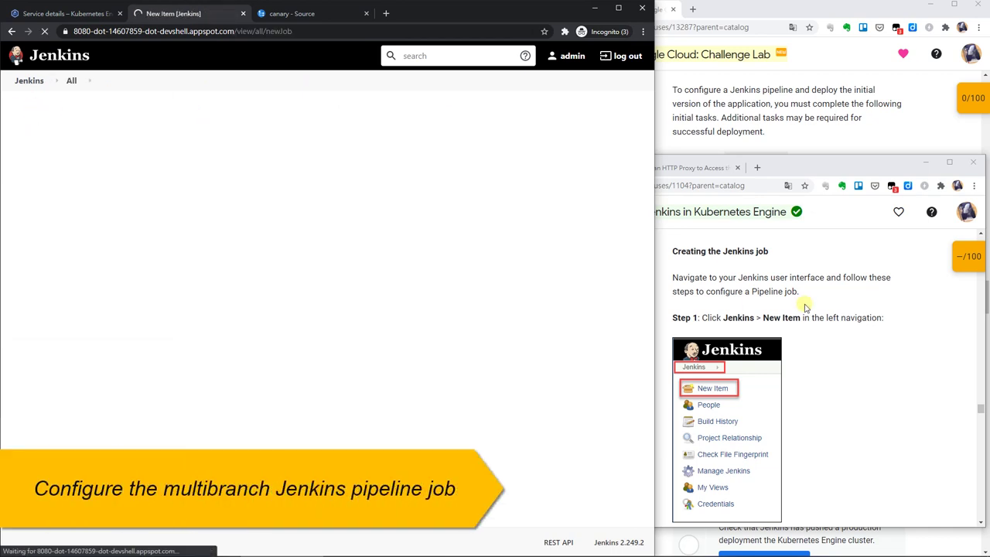
{"action": "scroll", "coordinate": [803, 307], "scroll_direction": "down", "scroll_amount": 2}
{"action": "scroll", "coordinate": [803, 307], "scroll_direction": "down", "scroll_amount": 3}
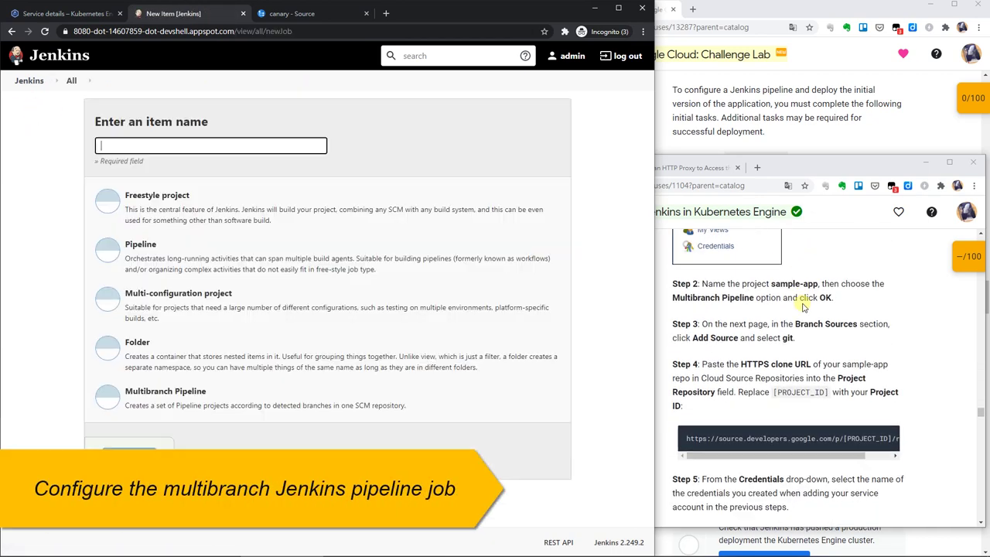
{"action": "left_click", "coordinate": [222, 399]}
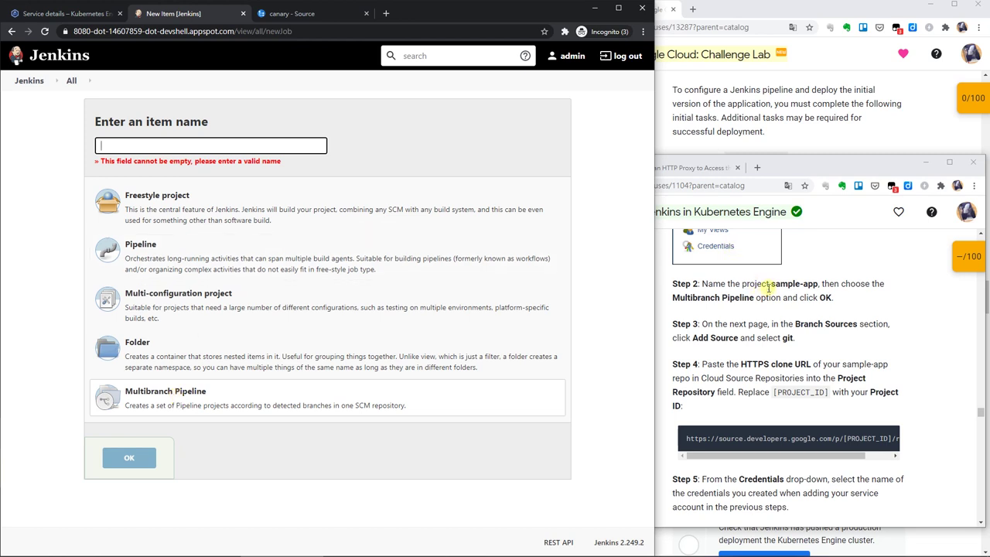
Name the new item sample-app, copying the name from the reference lab, and create the multibranch pipeline job.
{"action": "left_click_drag", "start_coordinate": [773, 284], "coordinate": [818, 283]}
{"action": "key", "text": "ctrl+c"}
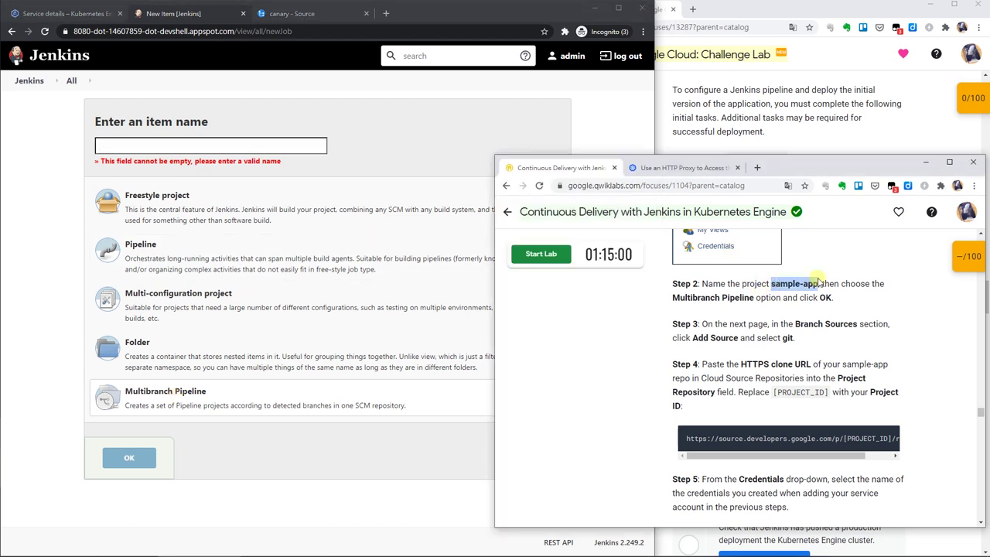
{"action": "left_click", "coordinate": [805, 128]}
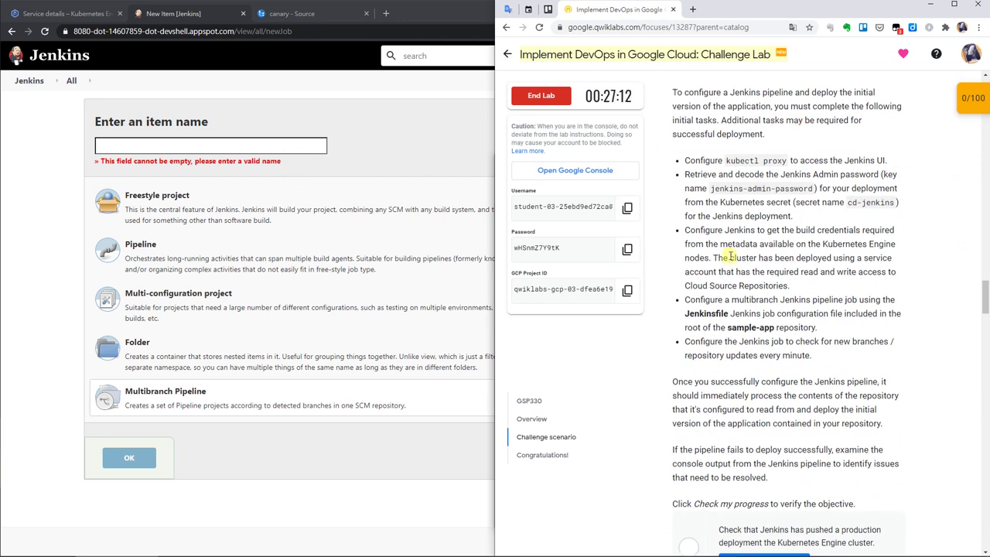
{"action": "scroll", "coordinate": [729, 255], "scroll_direction": "up", "scroll_amount": 3}
{"action": "scroll", "coordinate": [730, 255], "scroll_direction": "up", "scroll_amount": 5}
{"action": "left_click", "coordinate": [760, 348]}
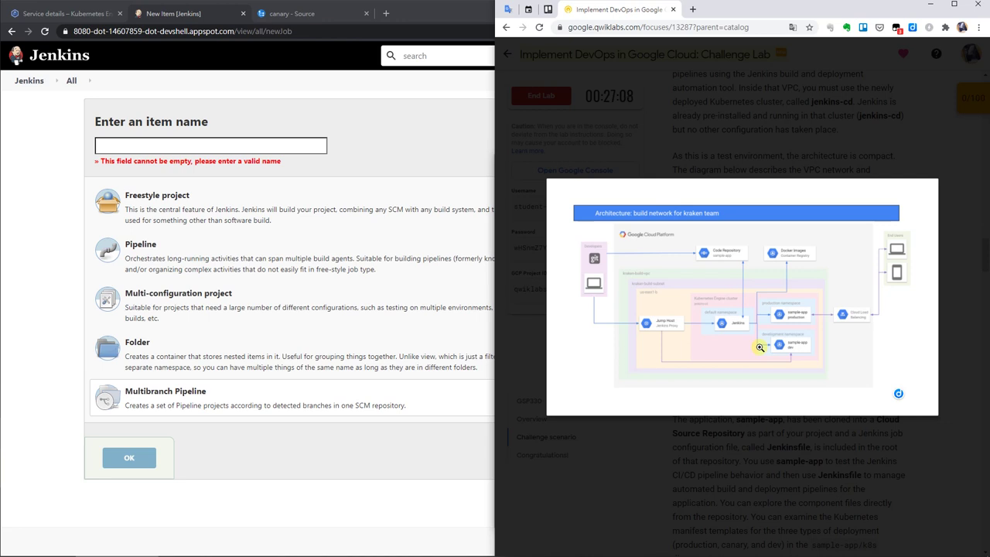
{"action": "left_click", "coordinate": [759, 348]}
{"action": "left_click", "coordinate": [143, 151]}
{"action": "key", "text": "ctrl+v"}
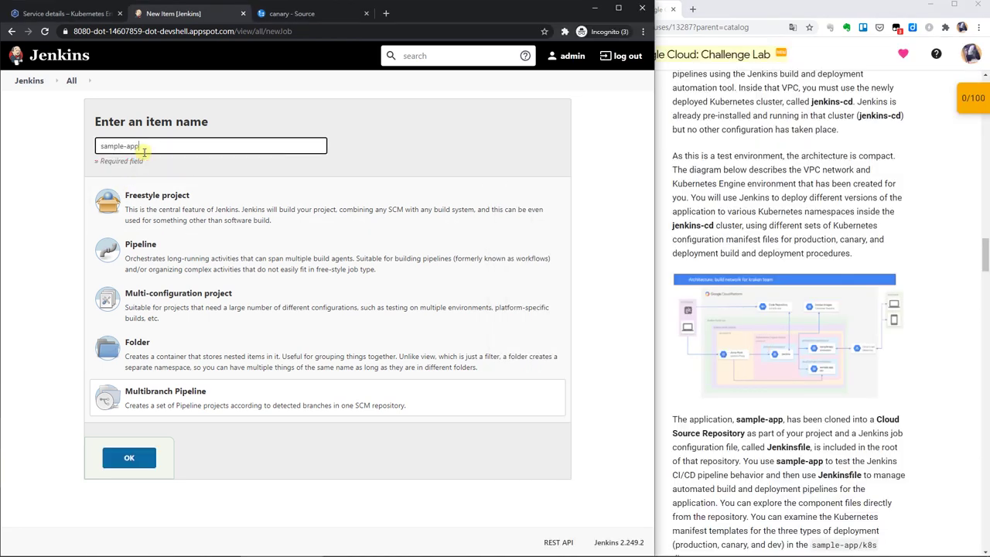
{"action": "left_click", "coordinate": [120, 462]}
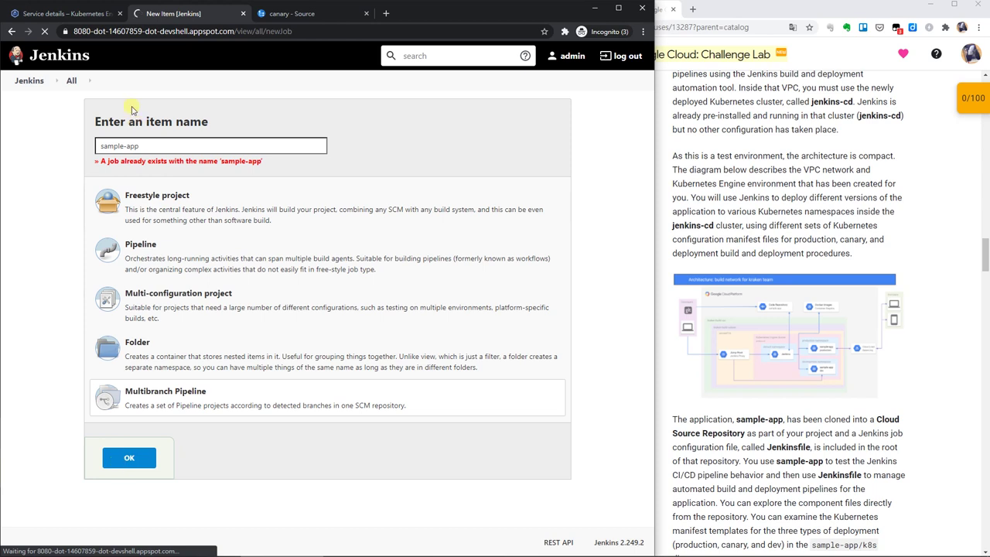
Open the sample-app job's configuration from the Jenkins dashboard and set its display name to sample-app.
{"action": "left_click", "coordinate": [37, 87]}
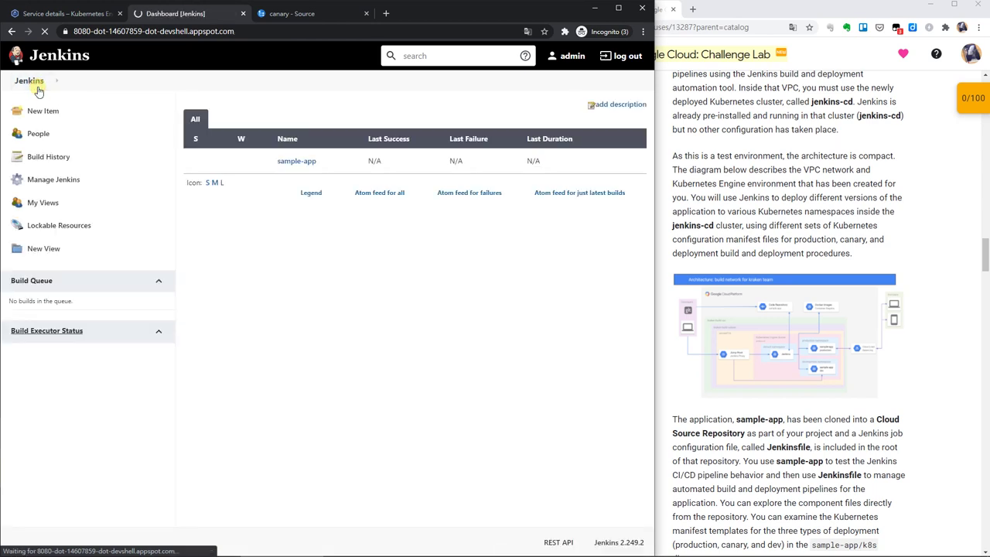
{"action": "left_click", "coordinate": [292, 162]}
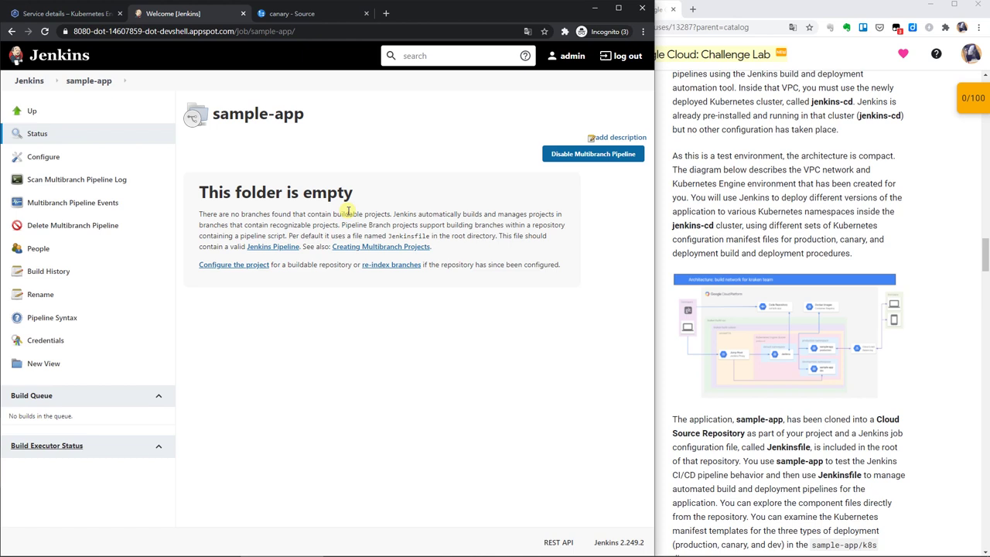
{"action": "left_click", "coordinate": [257, 265]}
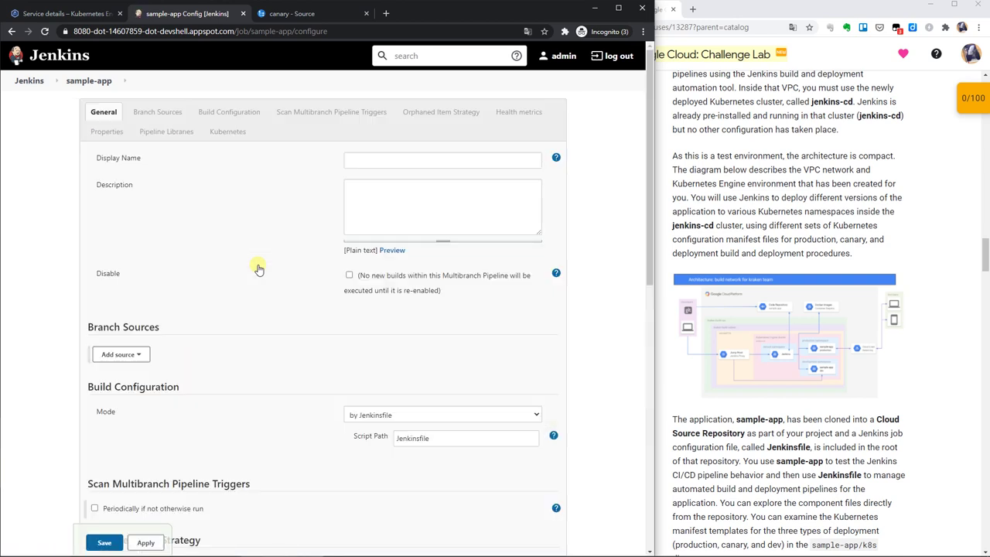
{"action": "left_click", "coordinate": [407, 158]}
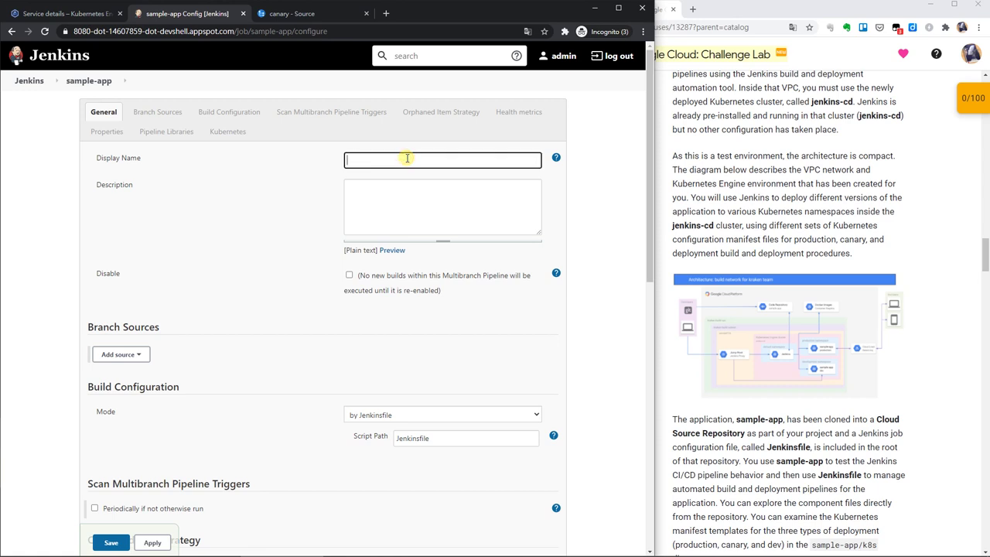
{"action": "type", "text": "sample-app"}
Add a Git branch source to the sample-app job, discarding the Single repository & branch source.
{"action": "scroll", "coordinate": [742, 304], "scroll_direction": "down", "scroll_amount": 3}
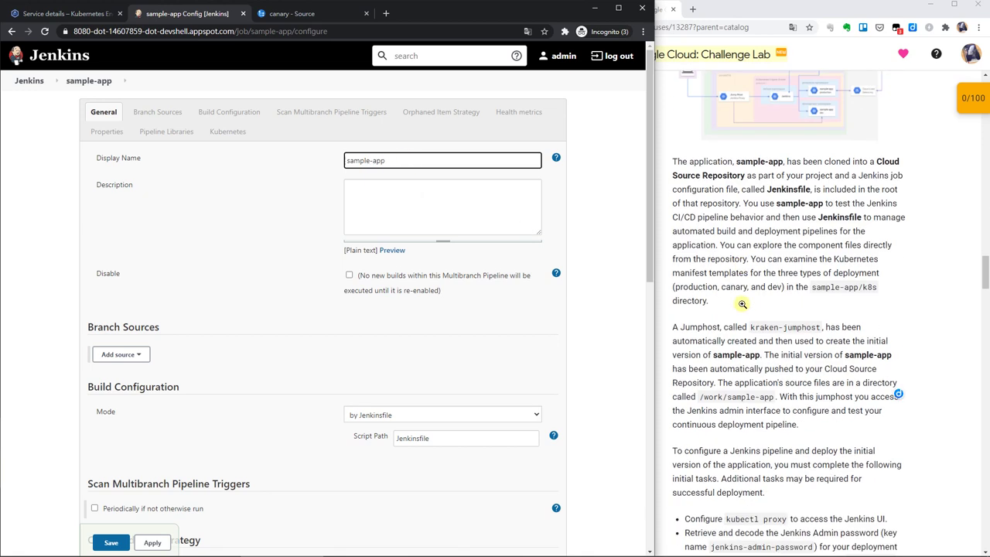
{"action": "scroll", "coordinate": [743, 304], "scroll_direction": "down", "scroll_amount": 3}
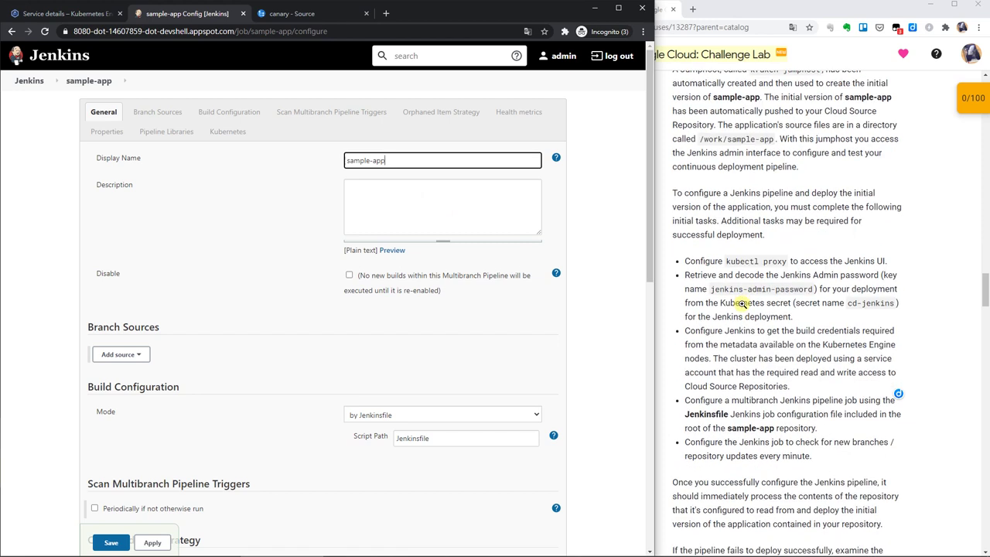
{"action": "scroll", "coordinate": [743, 304], "scroll_direction": "down", "scroll_amount": 1}
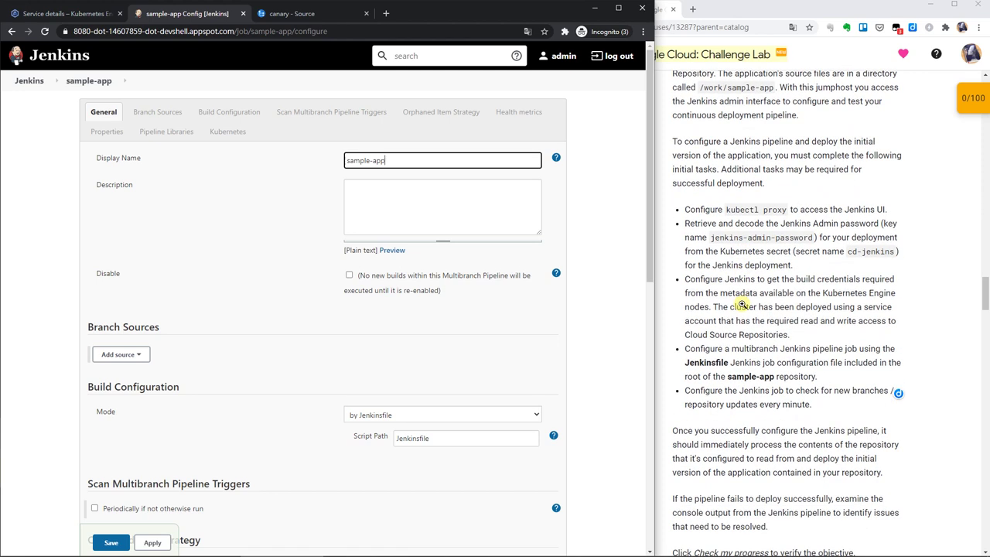
{"action": "left_click", "coordinate": [138, 356]}
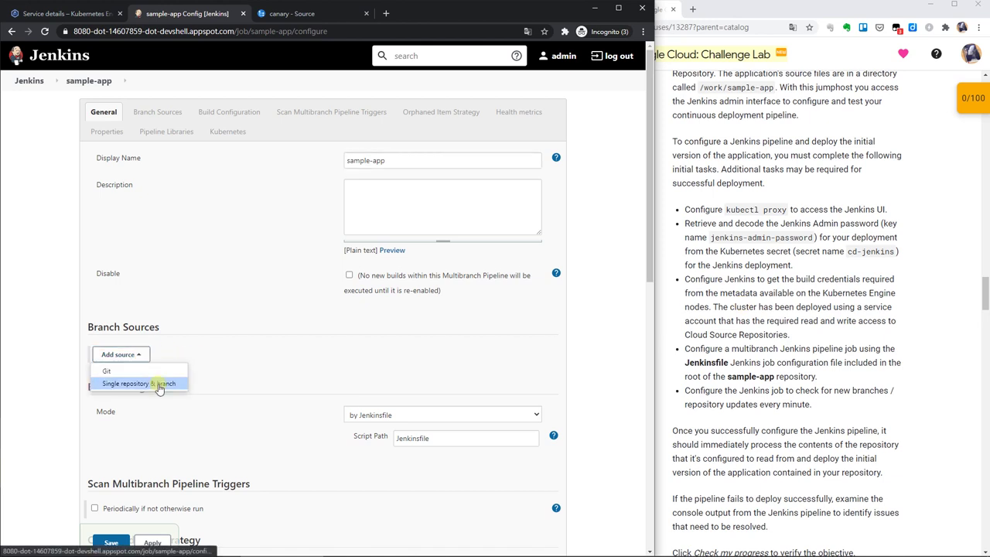
{"action": "left_click", "coordinate": [159, 388]}
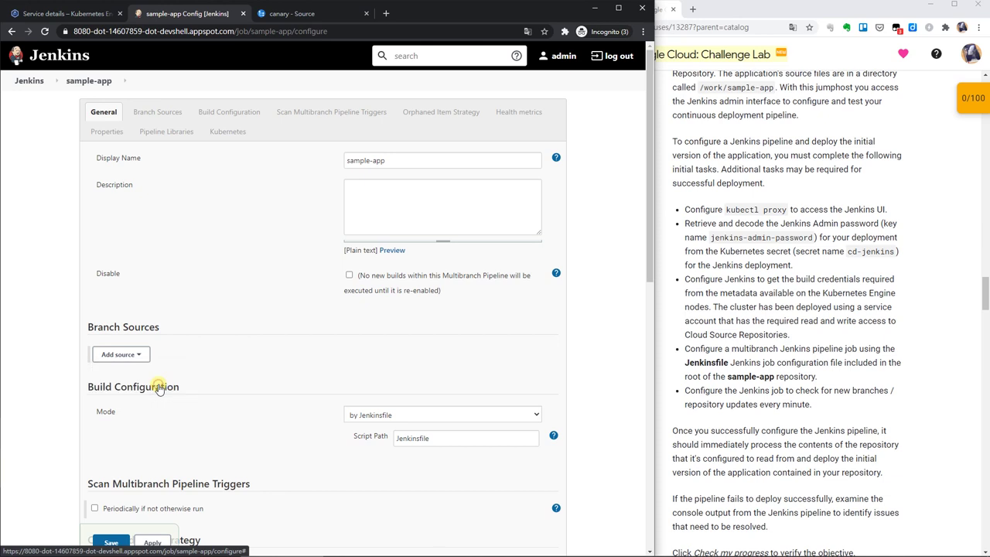
{"action": "left_click", "coordinate": [137, 354]}
{"action": "left_click", "coordinate": [139, 372]}
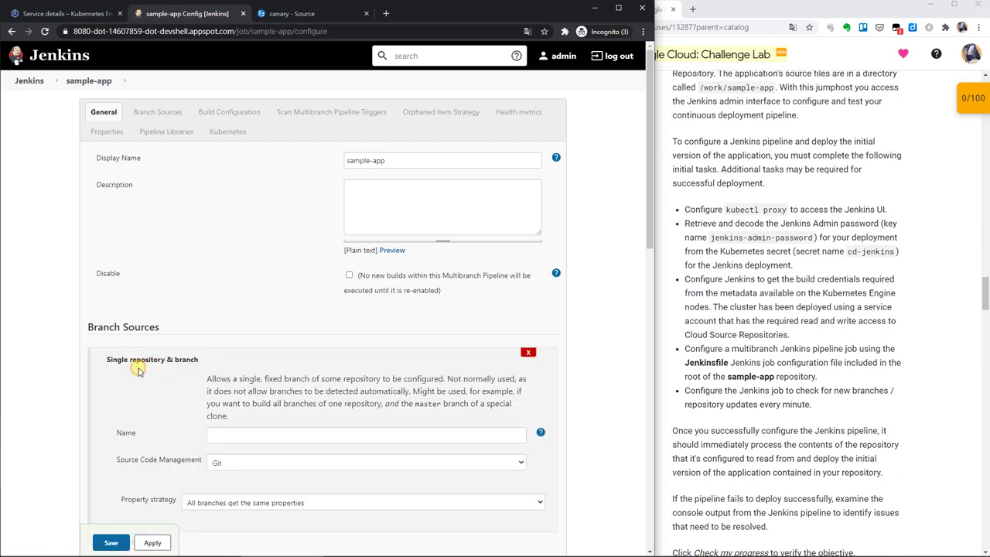
{"action": "scroll", "coordinate": [140, 371], "scroll_direction": "down", "scroll_amount": 1}
{"action": "scroll", "coordinate": [139, 371], "scroll_direction": "down", "scroll_amount": 3}
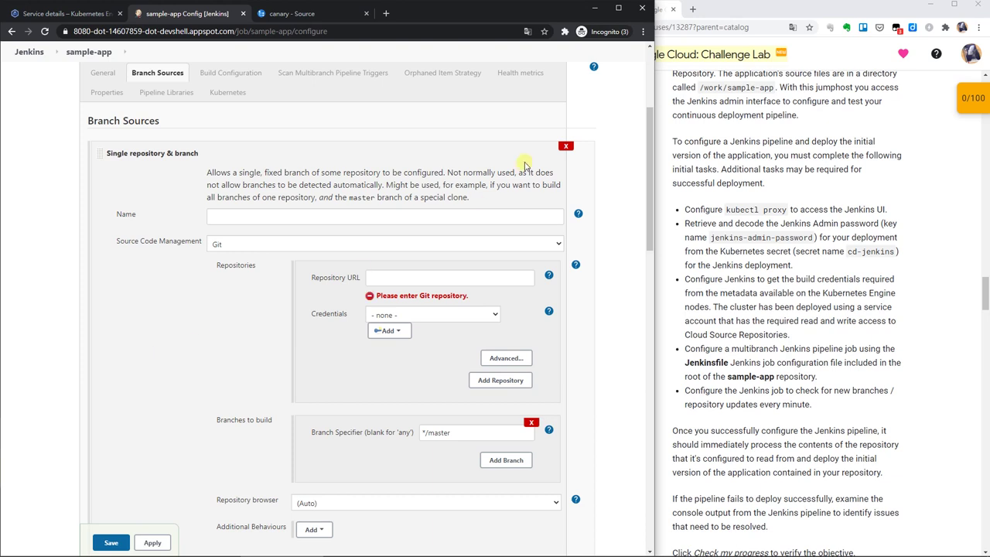
{"action": "left_click", "coordinate": [566, 150]}
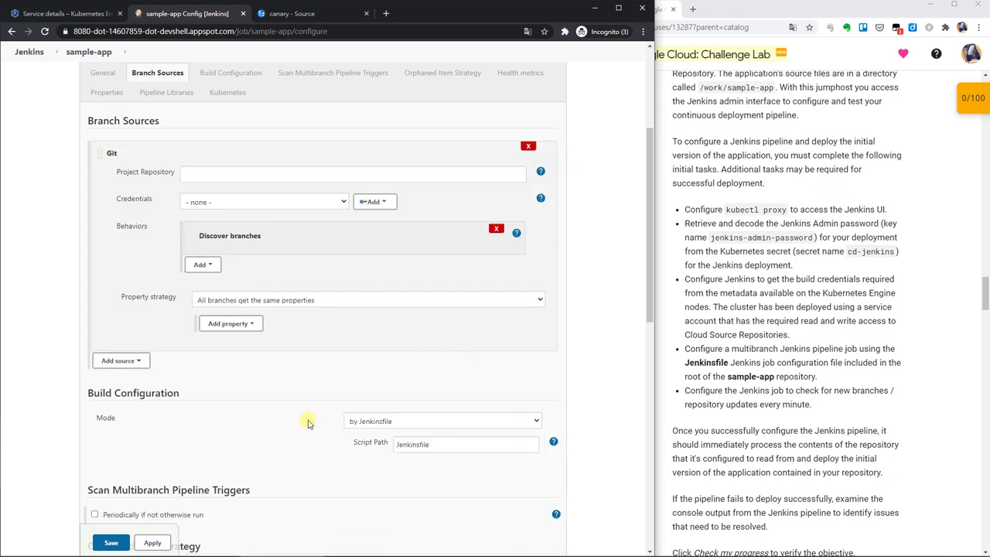
Copy the sample-app repository's git clone command for manually generated credentials from Cloud Source Repositories.
{"action": "key", "text": "alt+Tab"}
{"action": "key", "text": "Tab"}
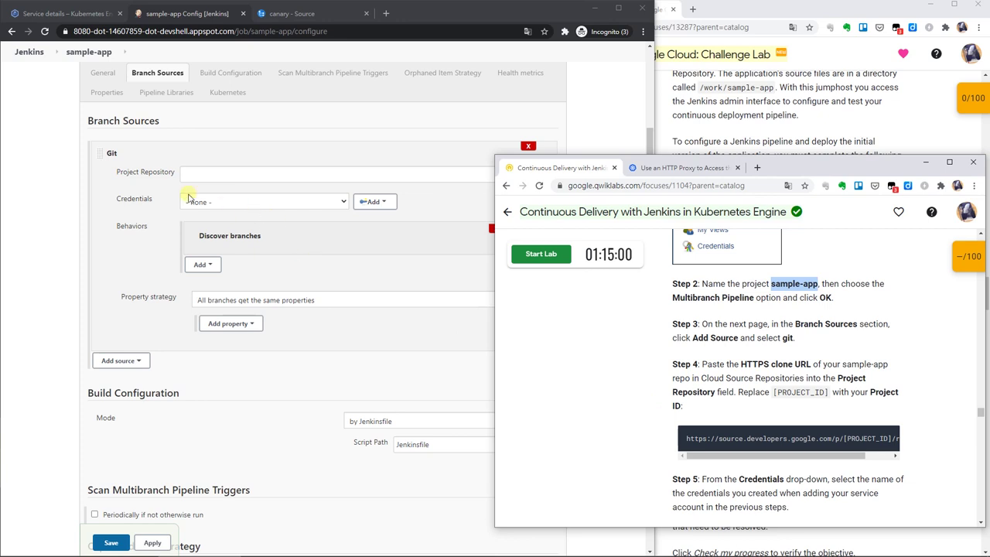
{"action": "left_click", "coordinate": [147, 246]}
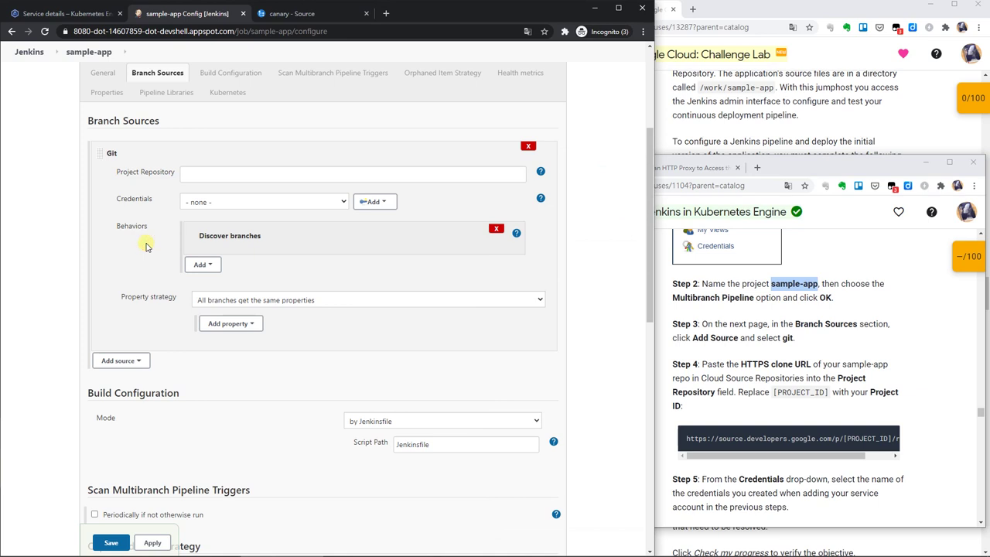
{"action": "left_click", "coordinate": [305, 15]}
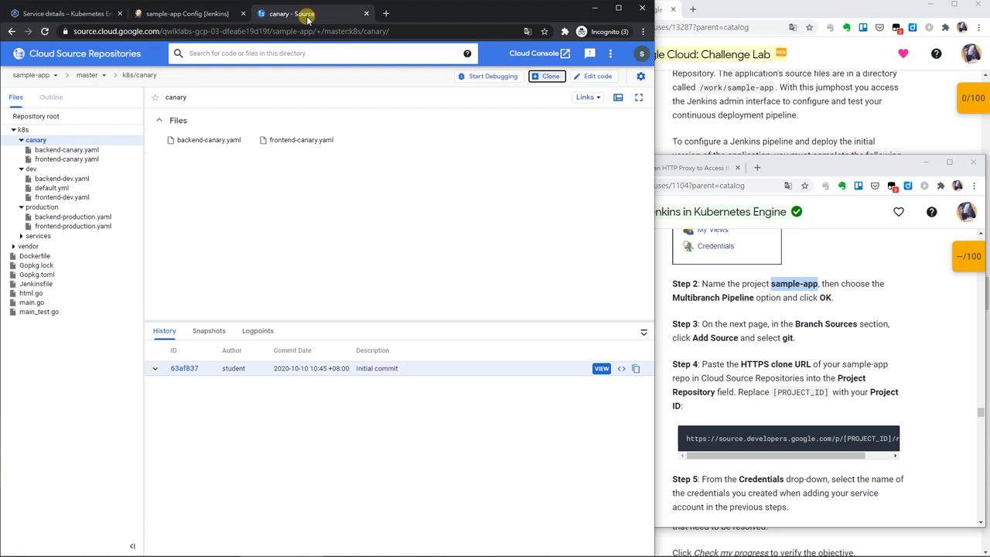
{"action": "left_click", "coordinate": [534, 78]}
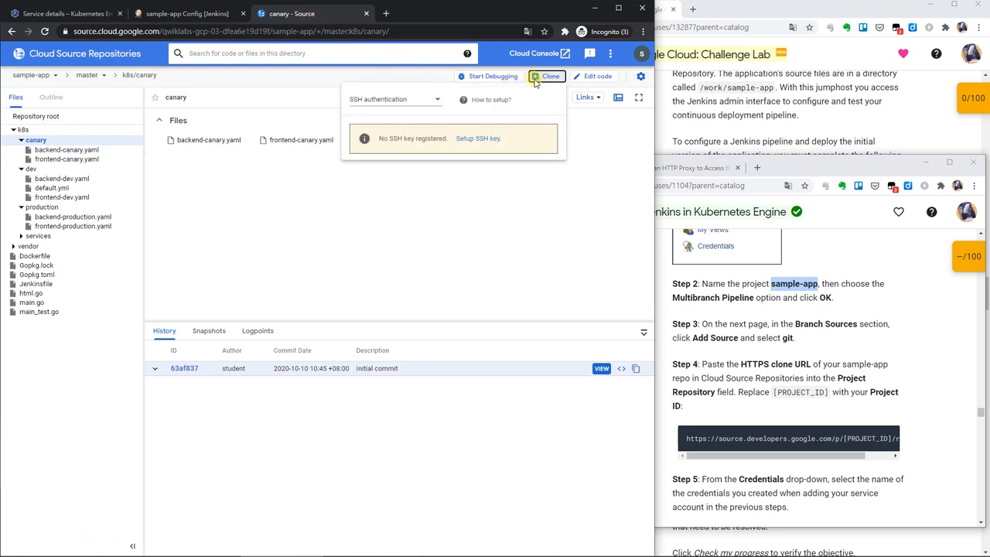
{"action": "left_click", "coordinate": [422, 100]}
{"action": "left_click", "coordinate": [416, 137]}
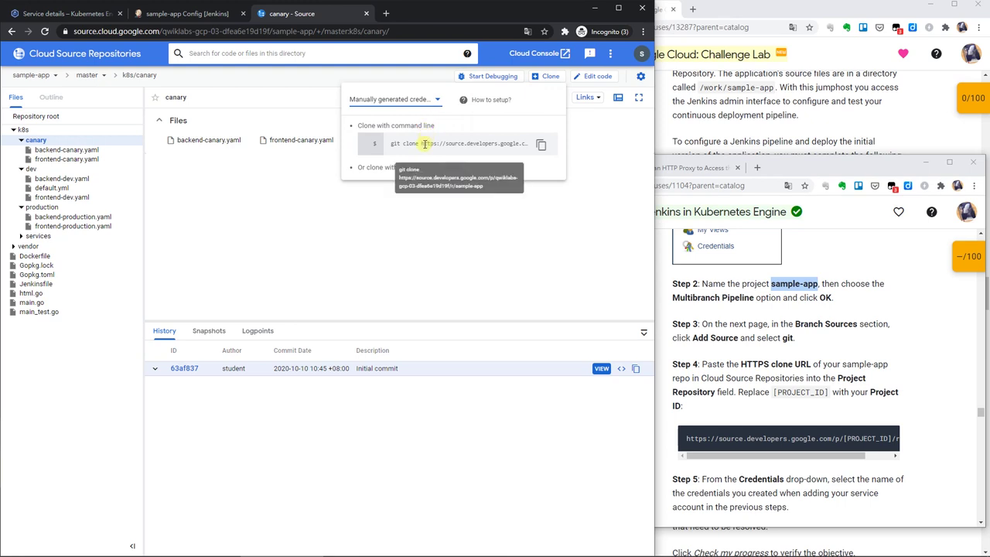
{"action": "mouse_move", "coordinate": [422, 144]}
{"action": "left_mouse_down"}
{"action": "mouse_move", "coordinate": [561, 154]}
{"action": "mouse_move", "coordinate": [544, 145]}
{"action": "left_mouse_up"}
{"action": "left_click", "coordinate": [544, 145]}
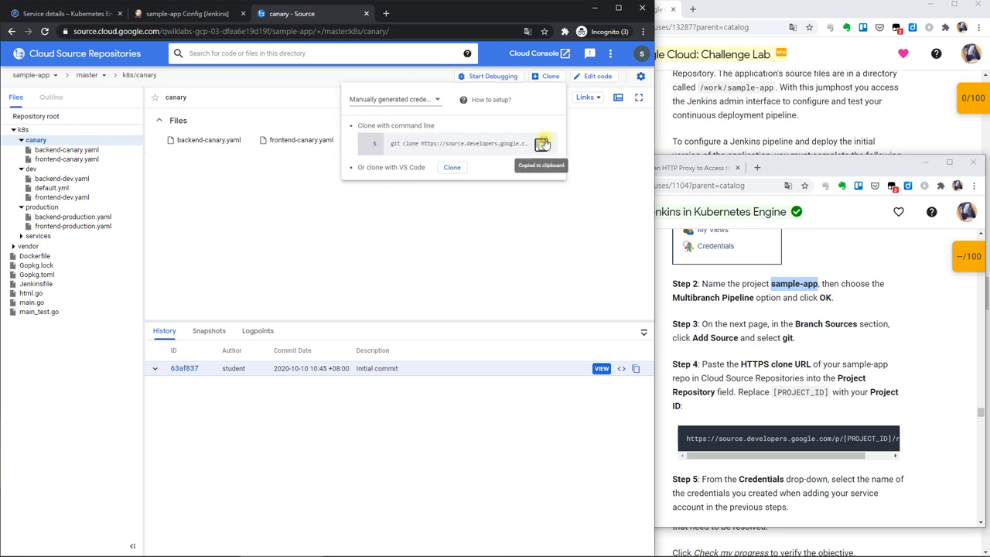
{"action": "left_click", "coordinate": [147, 14]}
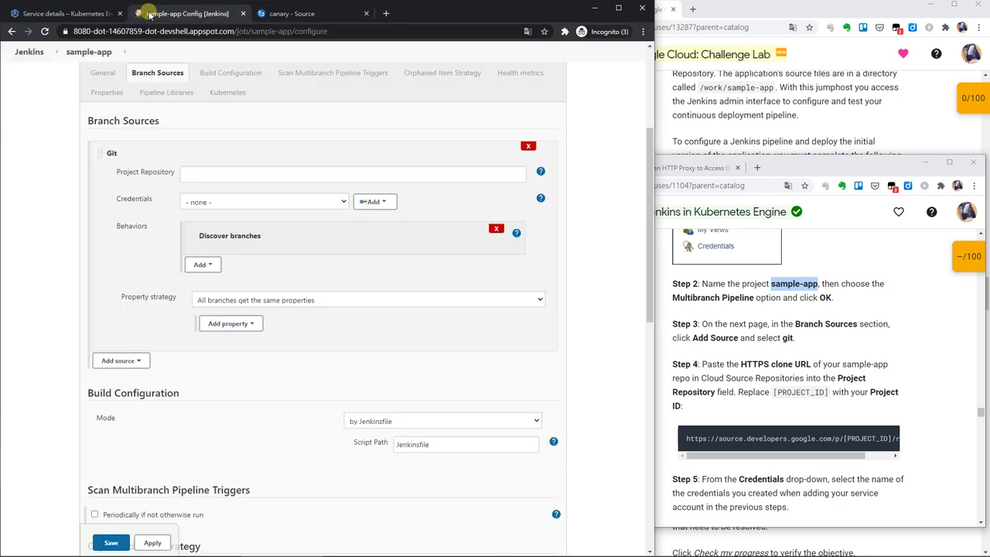
{"action": "left_click", "coordinate": [259, 172]}
{"action": "key", "text": "ctrl+v"}
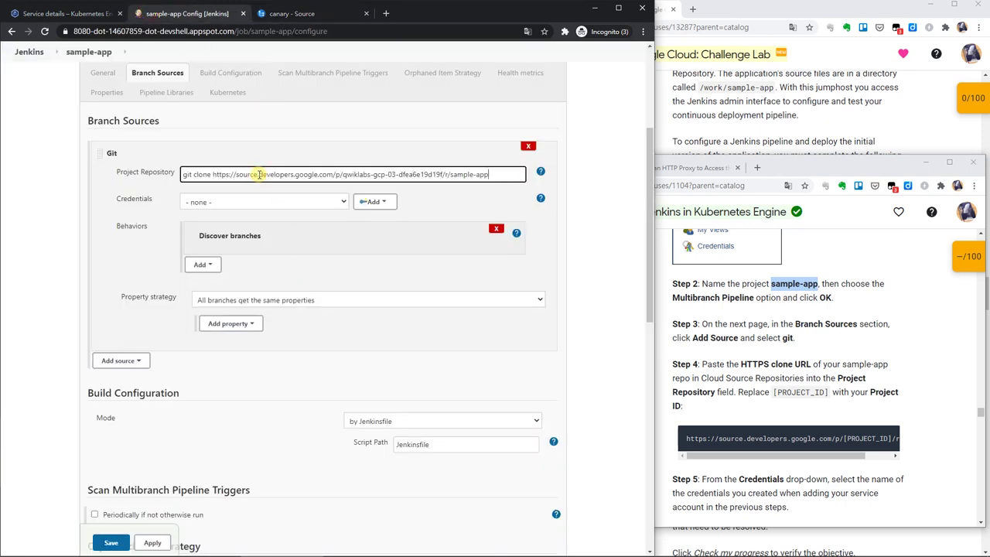
{"action": "left_click_drag", "start_coordinate": [214, 174], "coordinate": [178, 175]}
{"action": "key", "text": "BackSpace"}
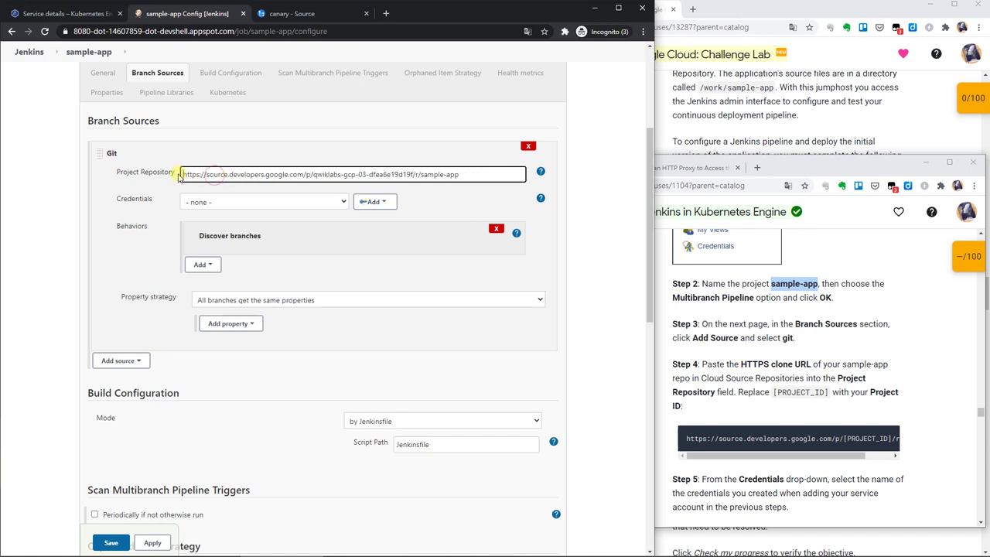
Compare the entered project repository with the HTTPS clone URL format in the reference lab's step 4.
{"action": "left_click", "coordinate": [811, 452]}
{"action": "left_click_drag", "start_coordinate": [810, 455], "coordinate": [873, 455]}
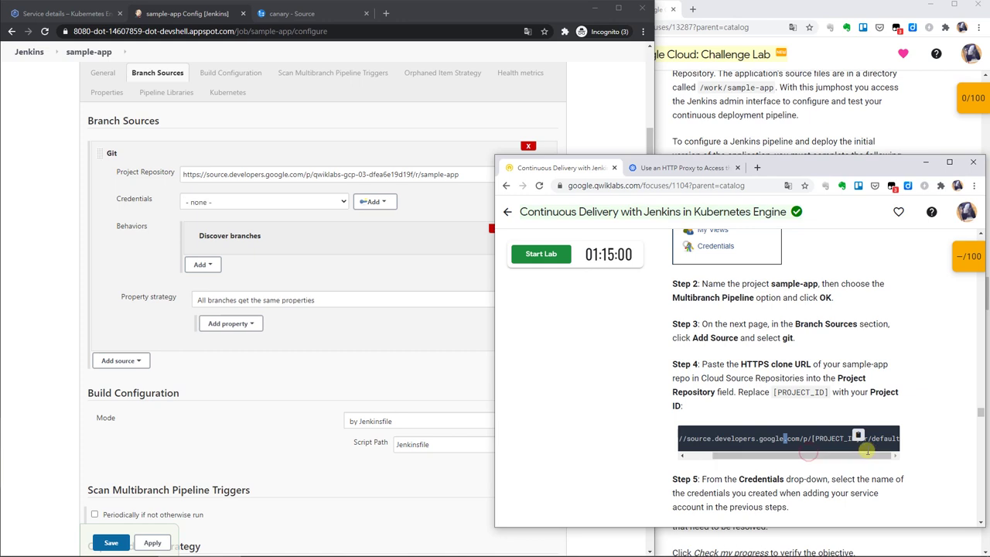
{"action": "left_click", "coordinate": [762, 409]}
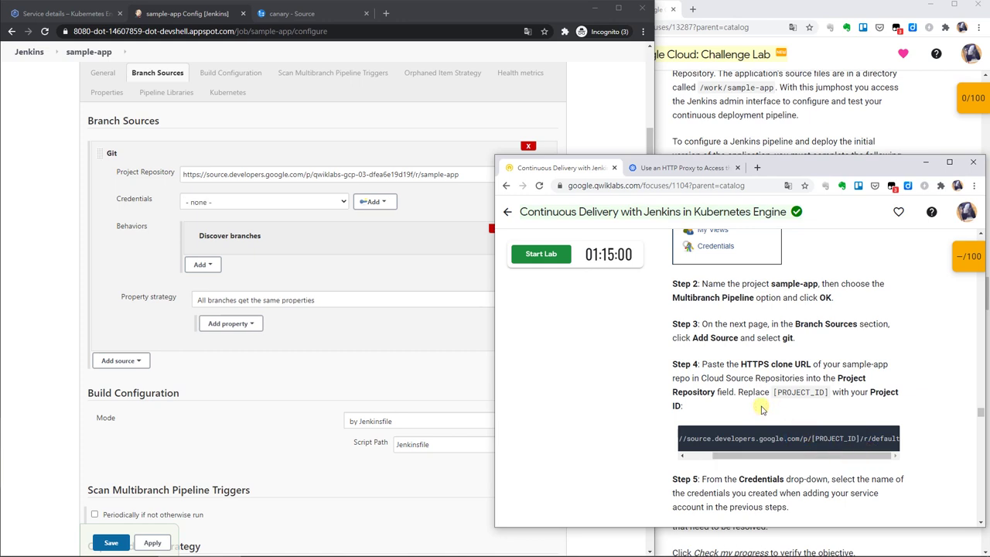
{"action": "mouse_move", "coordinate": [795, 438]}
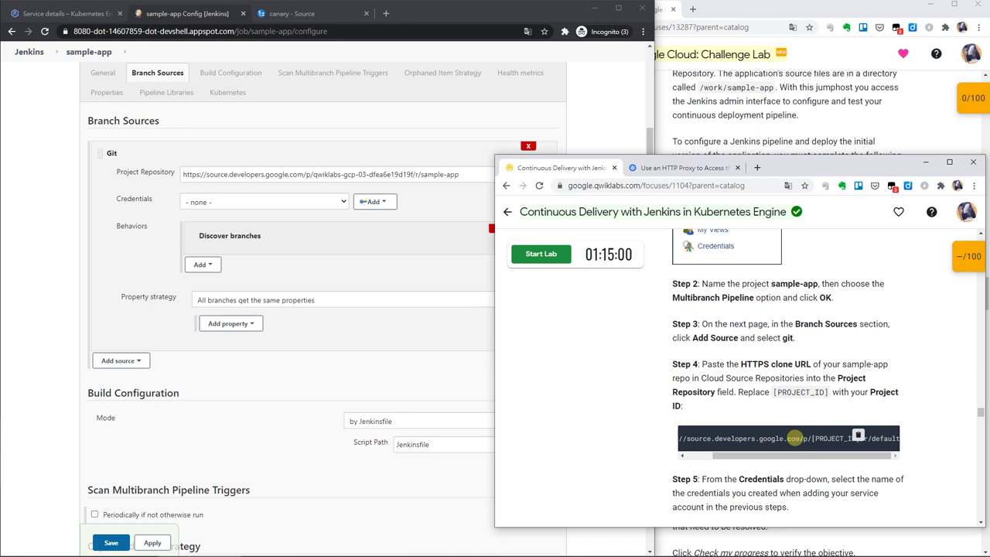
Replace the repository name at the end of the Git source's project repository URL with default, copied from the reference lab.
{"action": "left_click_drag", "start_coordinate": [872, 439], "coordinate": [944, 445]}
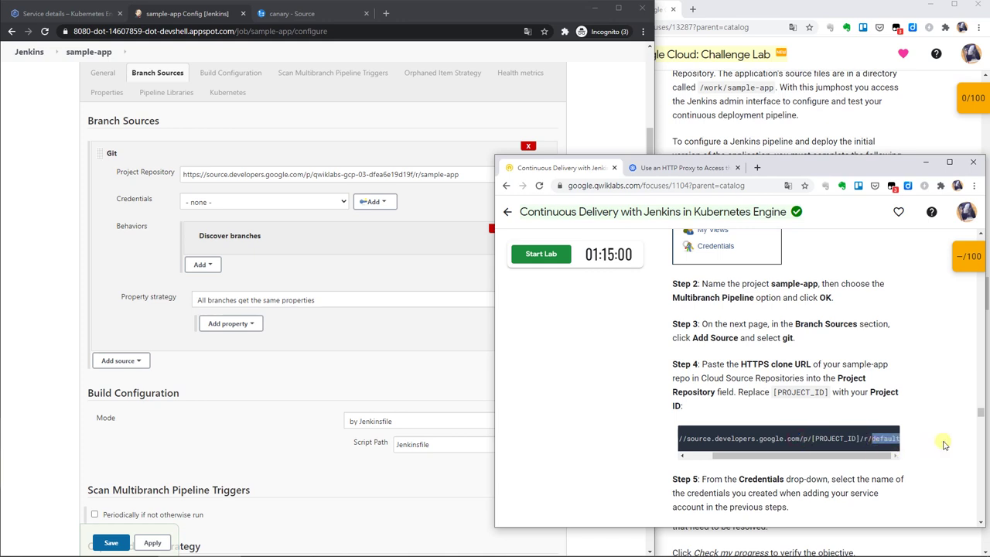
{"action": "double_click", "coordinate": [434, 174]}
{"action": "key", "text": "ctrl+v"}
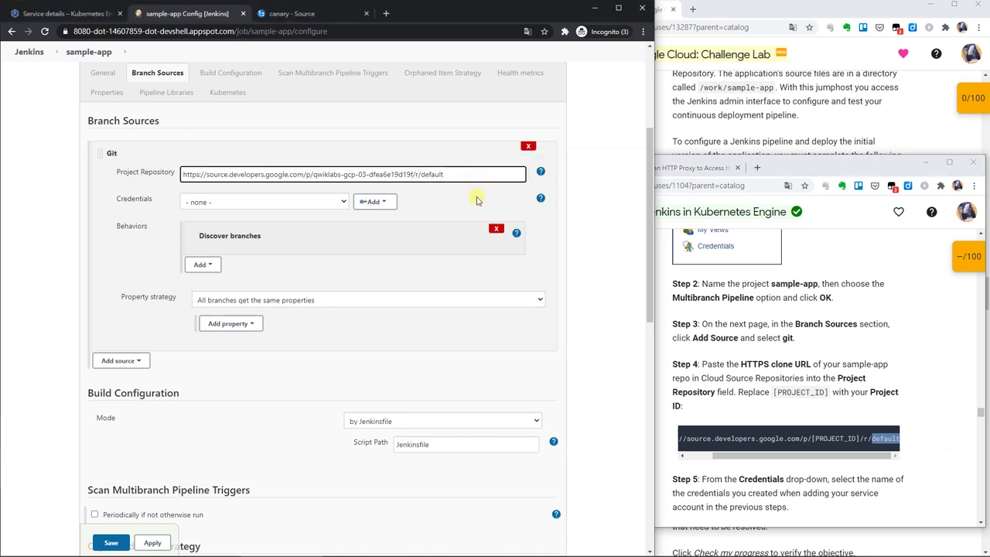
Set the Git source's credentials to the qwiklabs-gcp-03-dfea6e19d19f service account.
{"action": "left_click", "coordinate": [308, 201]}
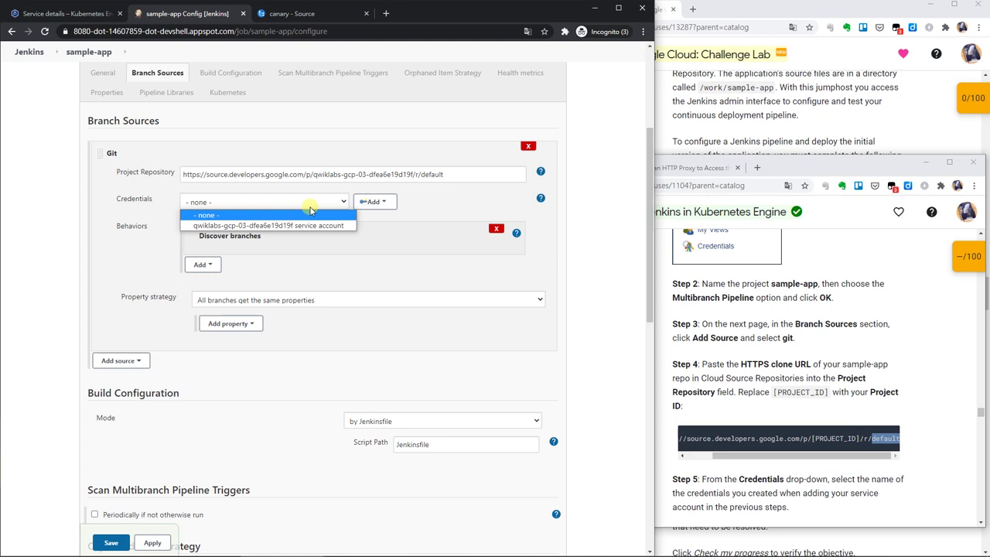
{"action": "left_click", "coordinate": [309, 225]}
{"action": "left_click", "coordinate": [770, 149]}
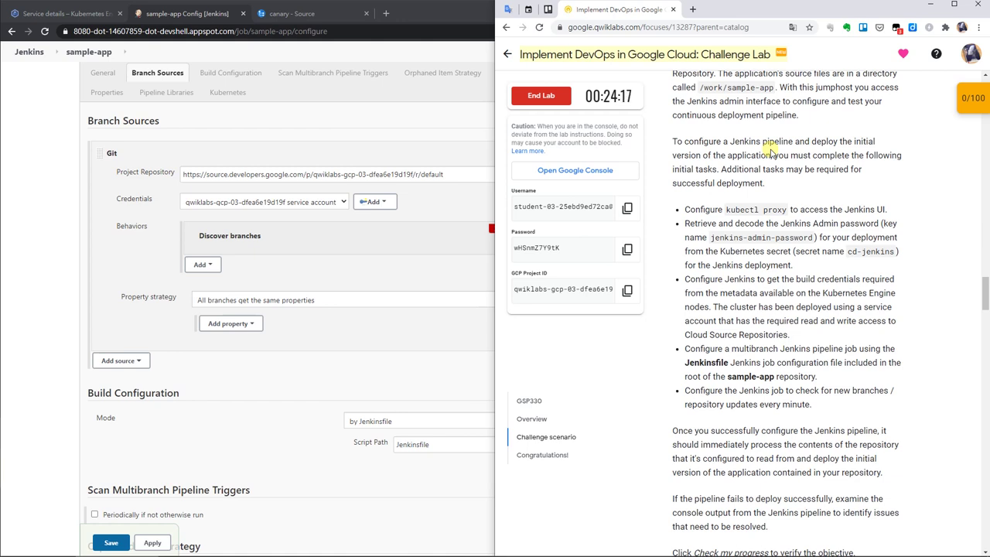
Following the reference lab's step 6, enable periodic scanning if not otherwise run for the sample-app job, with an interval of 1 minute.
{"action": "key", "text": "alt+Tab"}
{"action": "key", "text": "alt+Tab"}
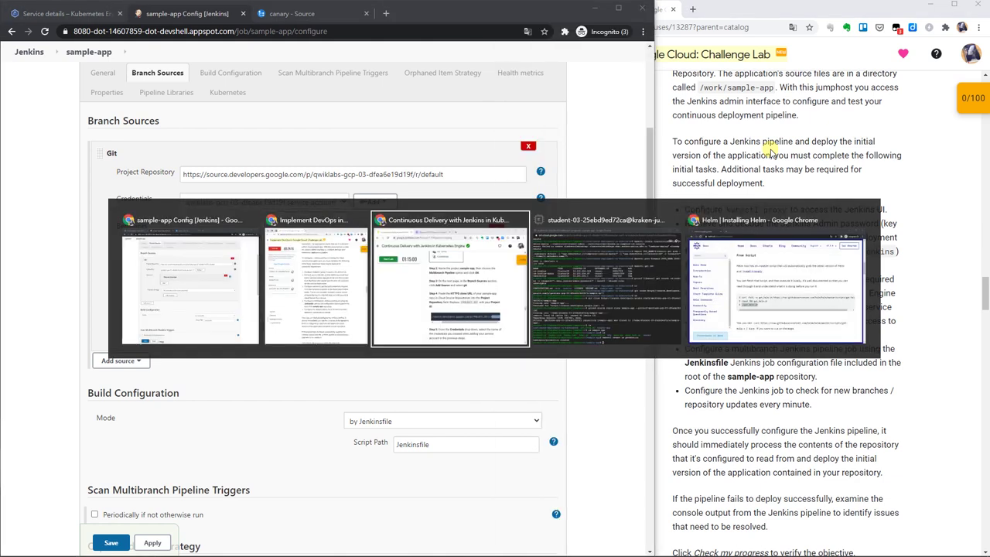
{"action": "scroll", "coordinate": [812, 341], "scroll_direction": "down", "scroll_amount": 2}
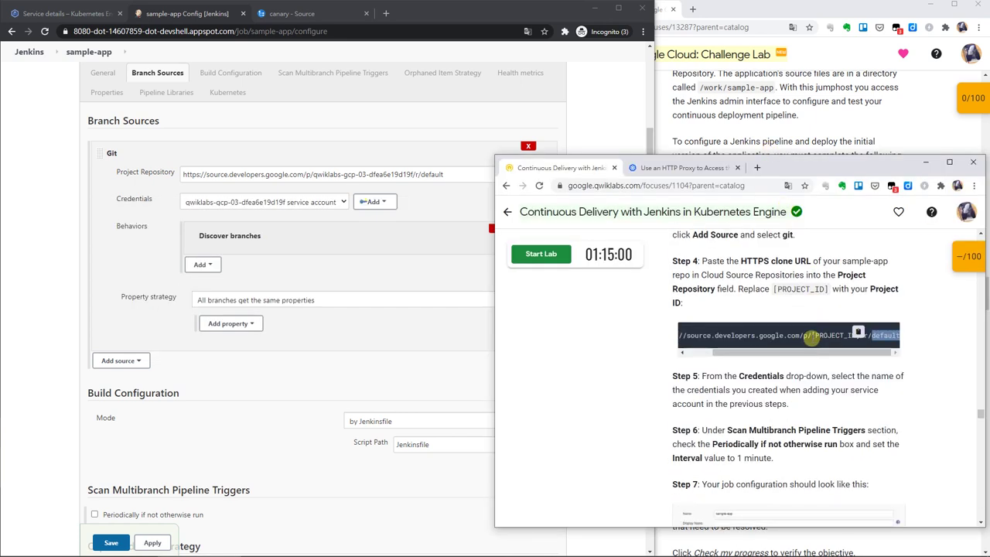
{"action": "scroll", "coordinate": [813, 342], "scroll_direction": "down", "scroll_amount": 1}
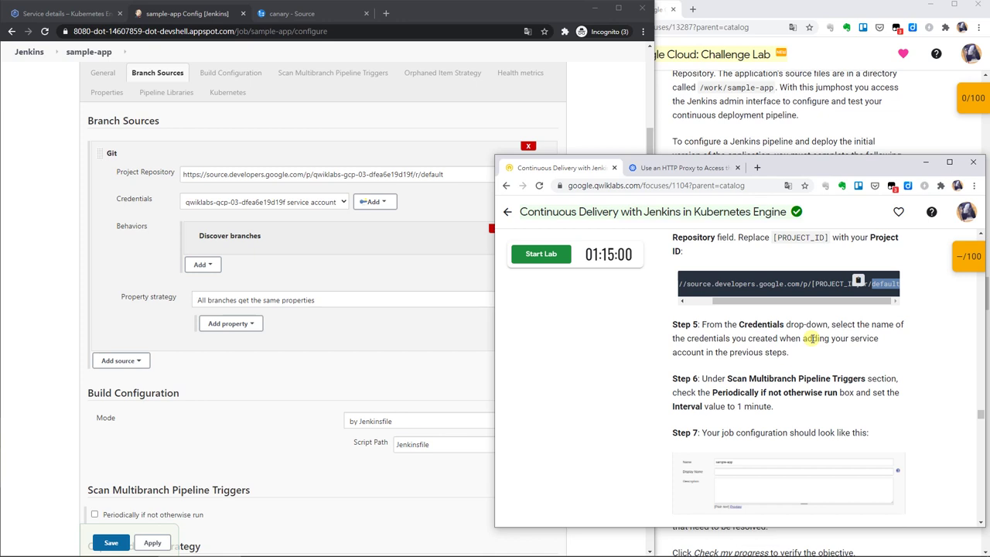
{"action": "scroll", "coordinate": [296, 343], "scroll_direction": "down", "scroll_amount": 3}
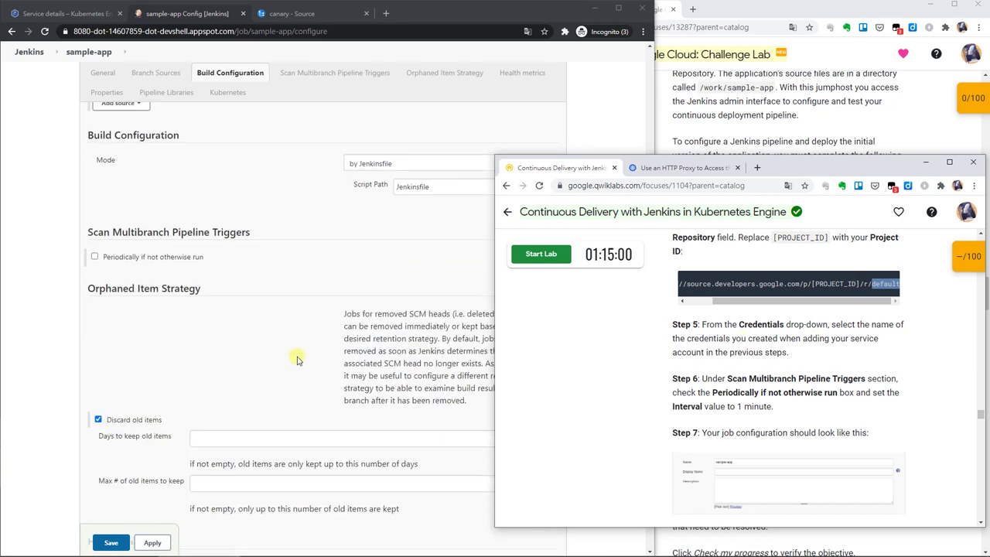
{"action": "left_click", "coordinate": [137, 258]}
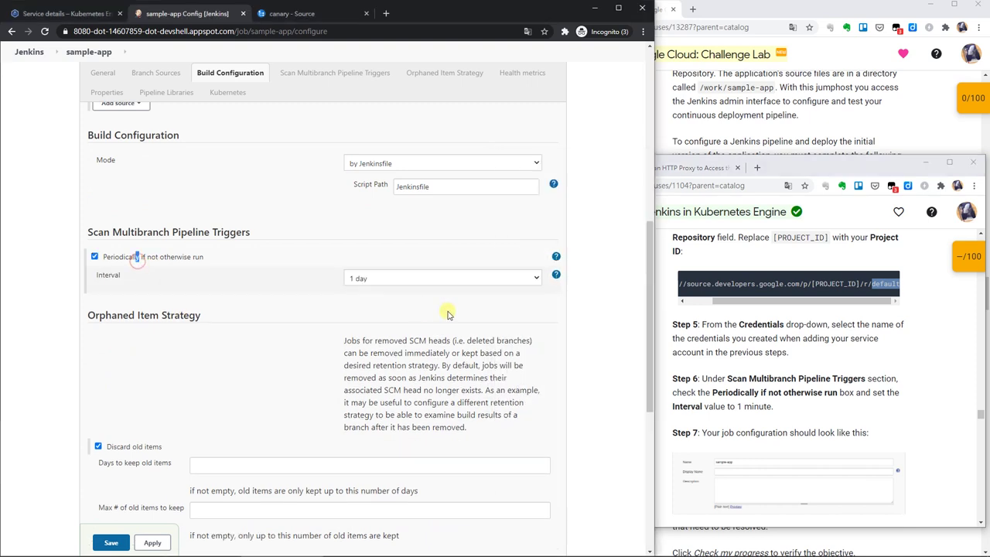
{"action": "left_click", "coordinate": [441, 280]}
{"action": "left_click", "coordinate": [443, 291]}
Check the job's remaining options against the example configuration and step 8 in the reference lab.
{"action": "scroll", "coordinate": [445, 293], "scroll_direction": "down", "scroll_amount": 3}
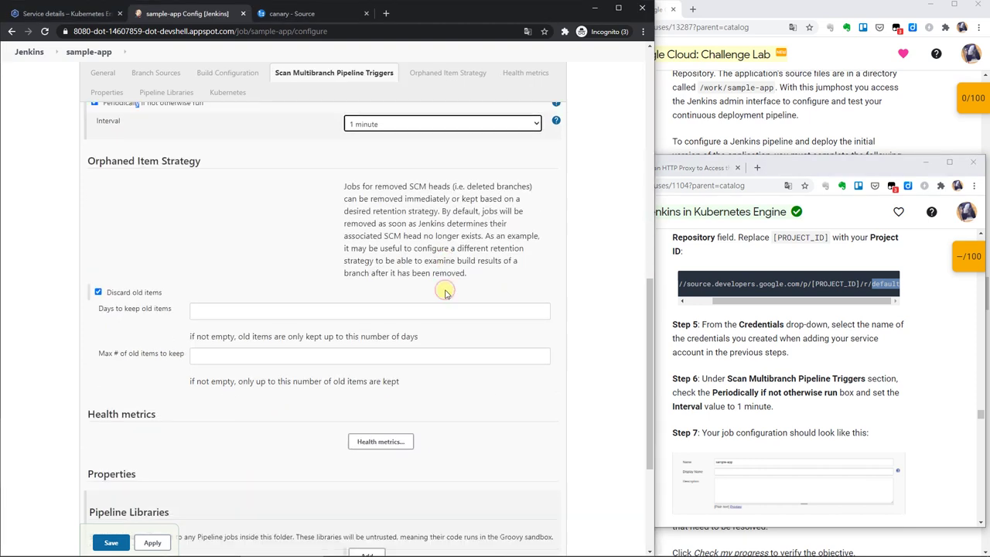
{"action": "scroll", "coordinate": [445, 293], "scroll_direction": "down", "scroll_amount": 1}
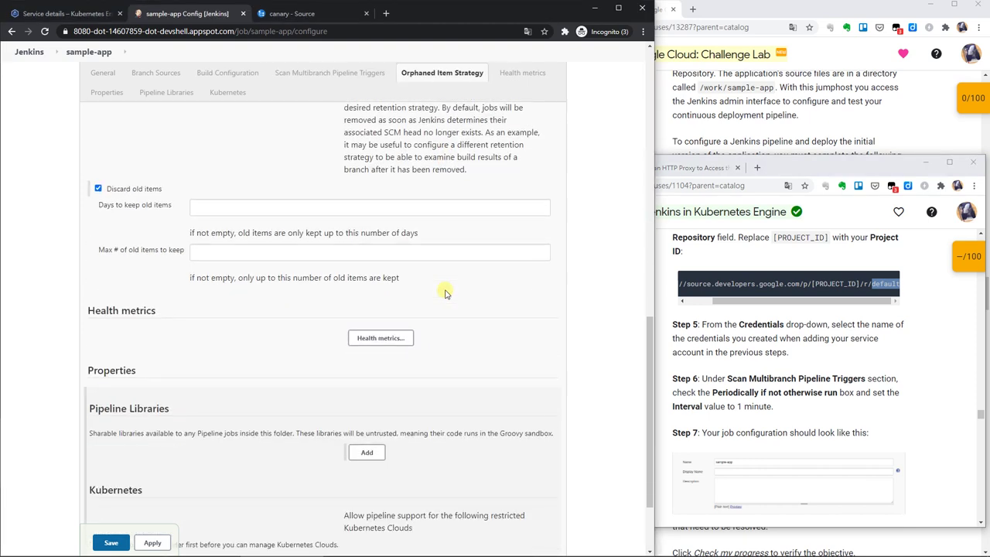
{"action": "scroll", "coordinate": [895, 345], "scroll_direction": "down", "scroll_amount": 5}
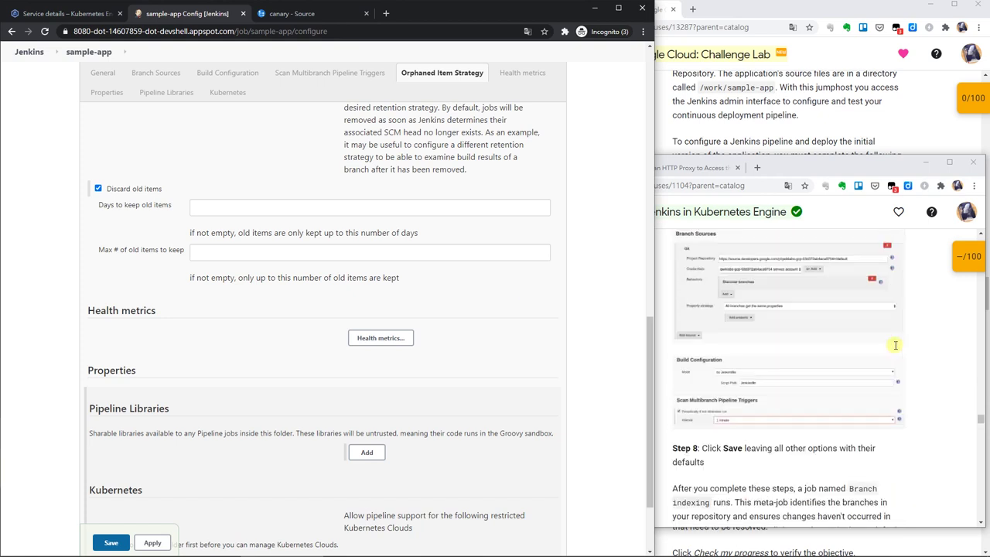
{"action": "scroll", "coordinate": [895, 345], "scroll_direction": "down", "scroll_amount": 2}
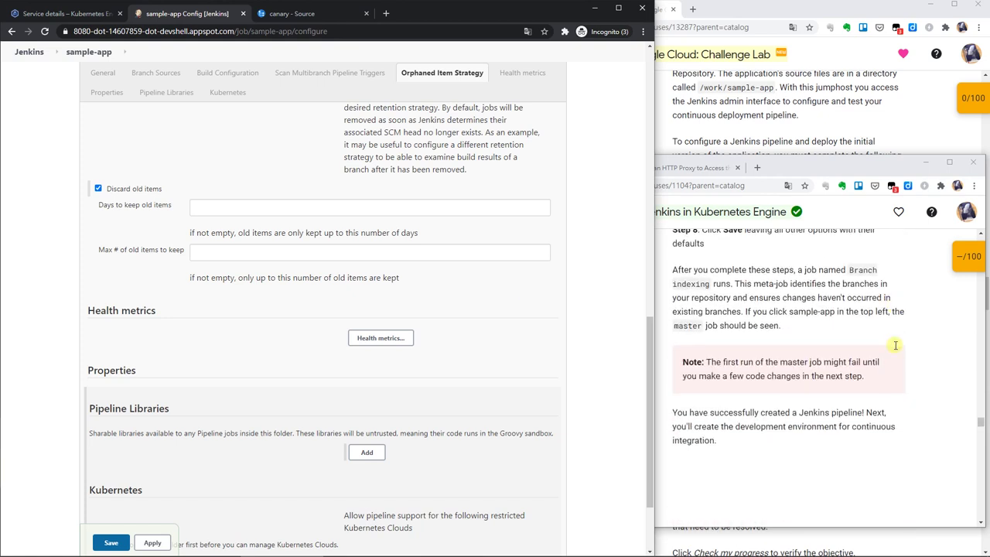
{"action": "left_click", "coordinate": [768, 293]}
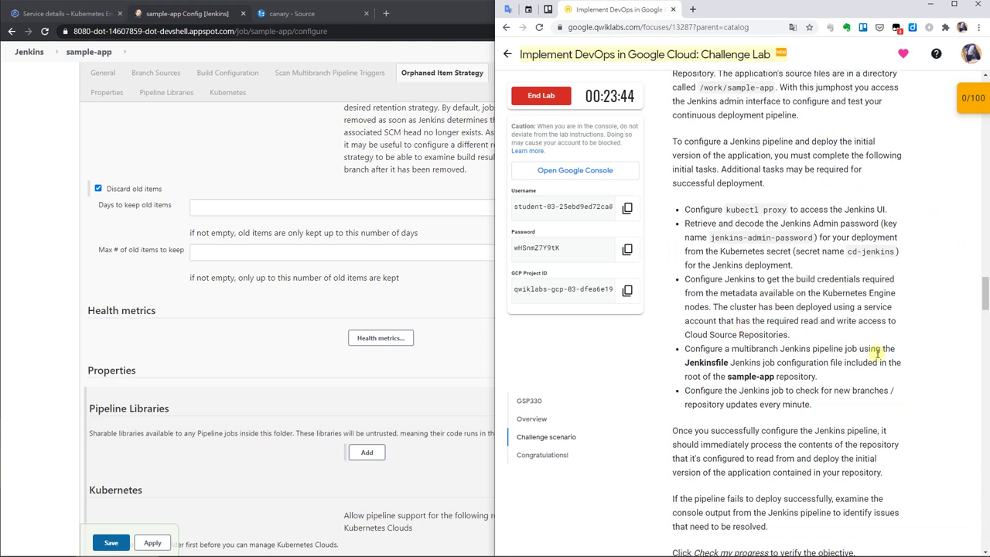
View the Jenkinsfile in the root of the sample-app repository in Cloud Source Repositories.
{"action": "left_click", "coordinate": [300, 114]}
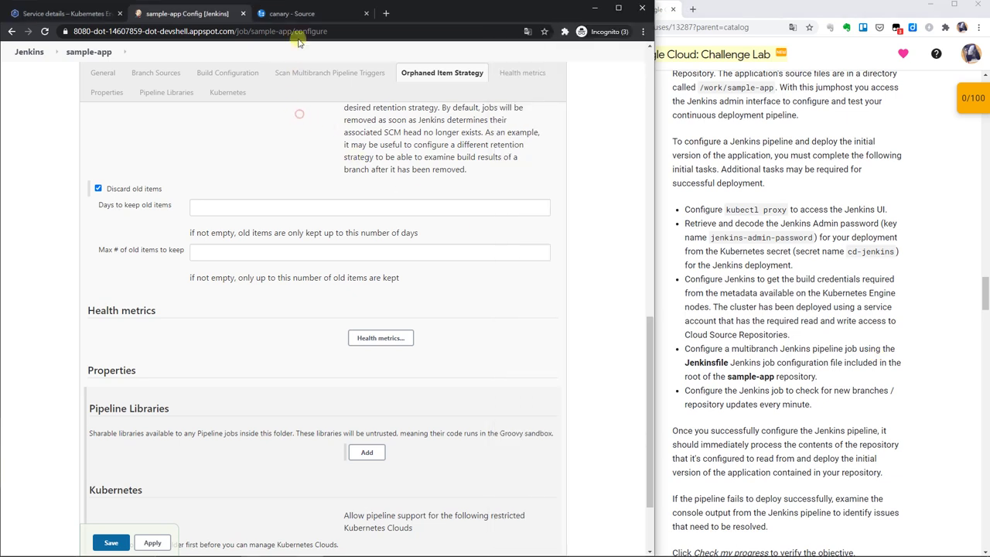
{"action": "left_click", "coordinate": [301, 13]}
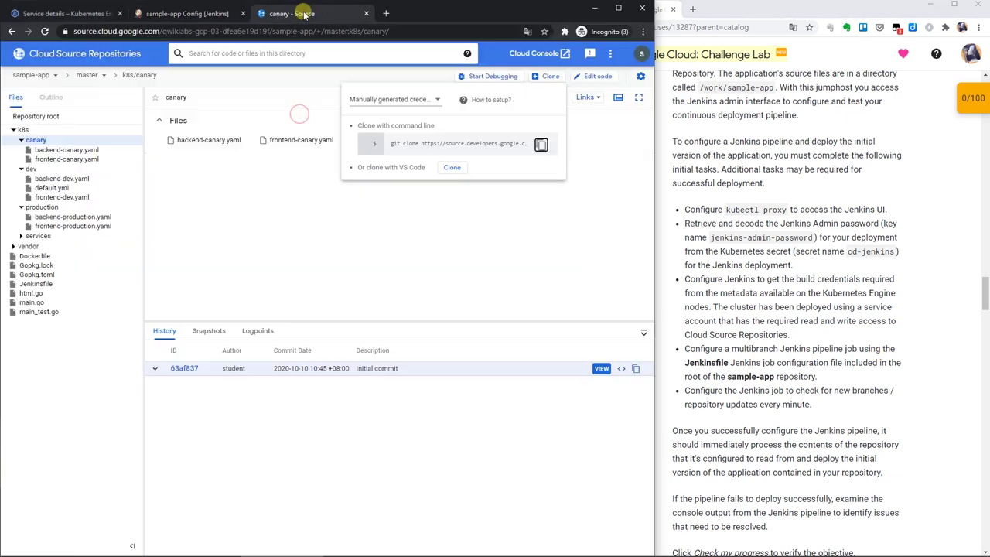
{"action": "left_click", "coordinate": [59, 284]}
{"action": "left_click", "coordinate": [58, 285]}
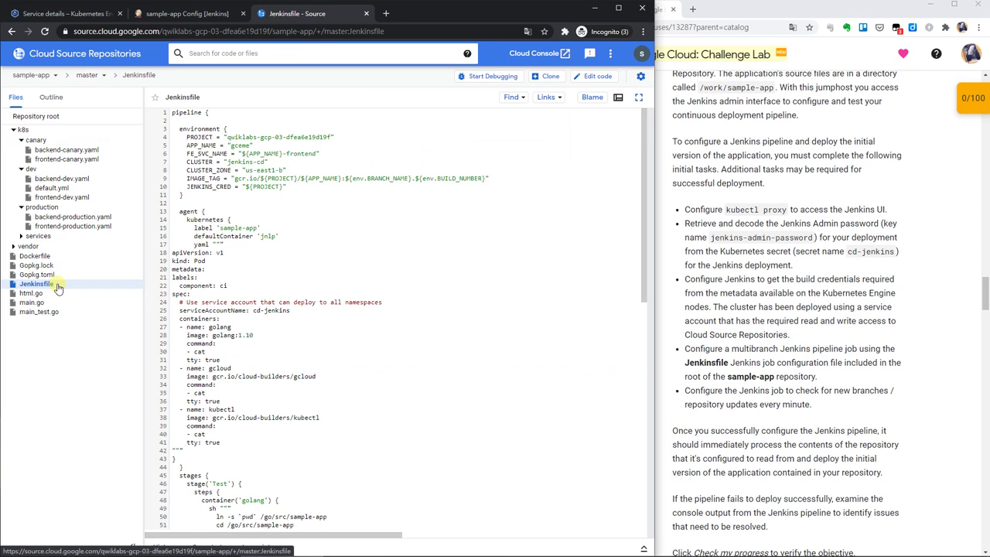
Review the sample-app job's general settings, branch source, build configuration mode and scan trigger in Jenkins.
{"action": "left_click", "coordinate": [199, 14]}
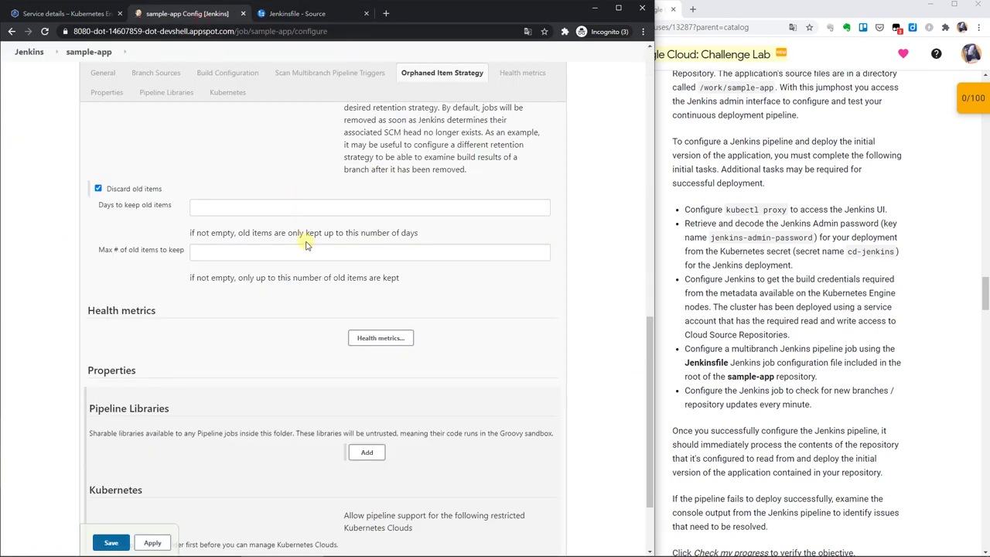
{"action": "scroll", "coordinate": [305, 245], "scroll_direction": "up", "scroll_amount": 10}
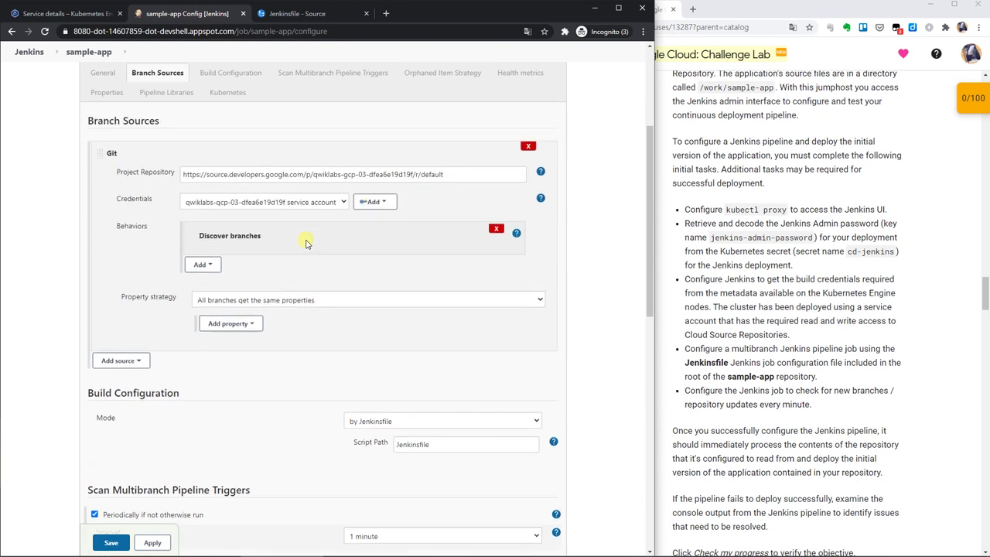
{"action": "scroll", "coordinate": [306, 244], "scroll_direction": "up", "scroll_amount": 2}
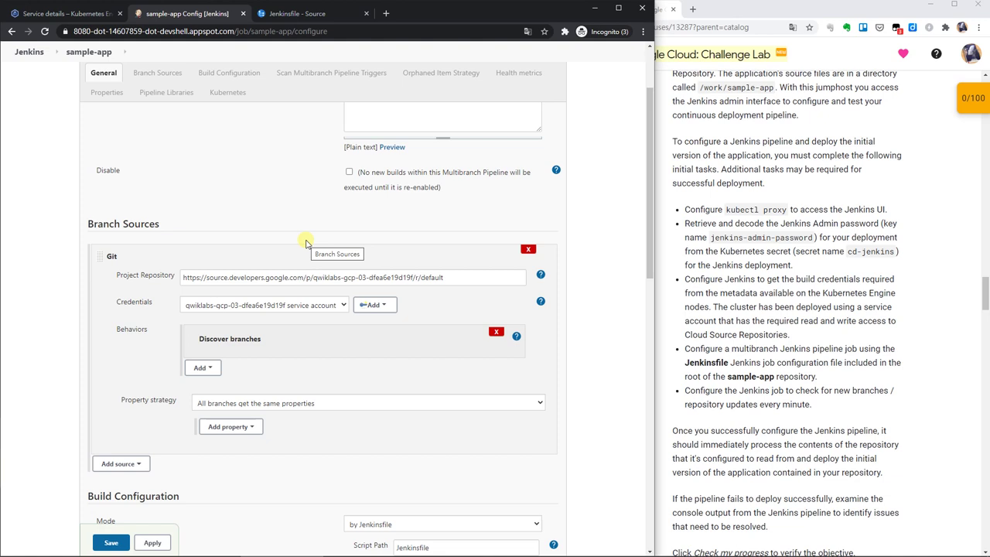
{"action": "scroll", "coordinate": [306, 244], "scroll_direction": "up", "scroll_amount": 2}
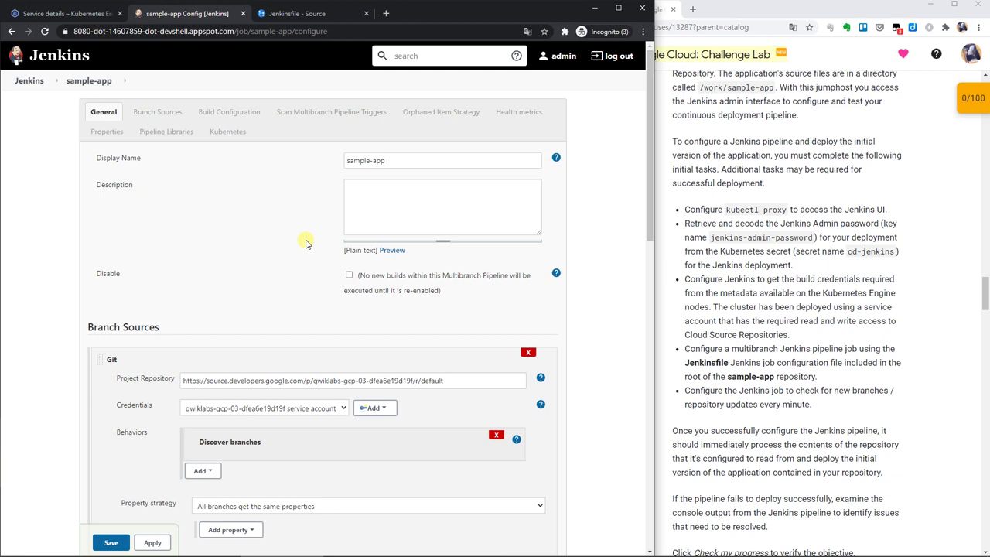
{"action": "left_click", "coordinate": [231, 113]}
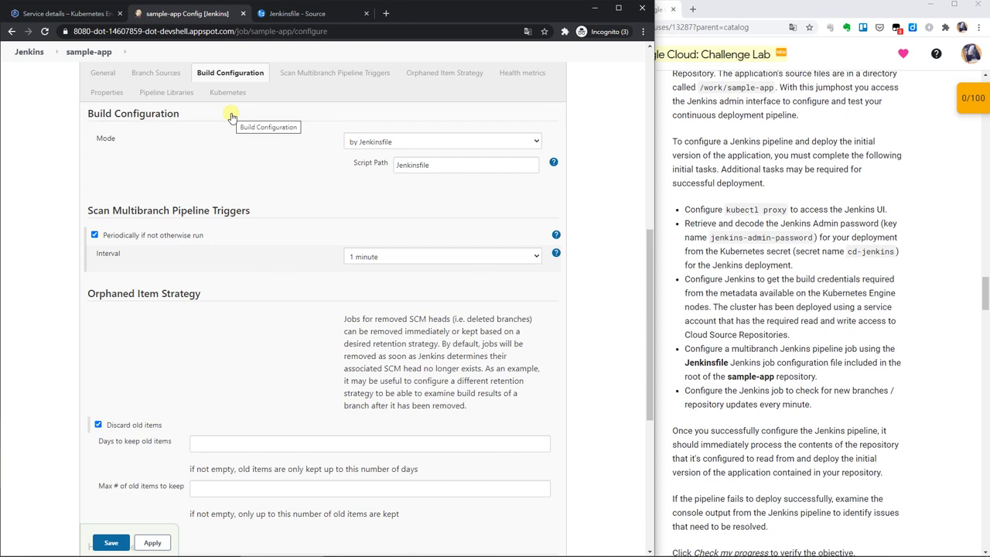
{"action": "scroll", "coordinate": [184, 210], "scroll_direction": "up", "scroll_amount": 4}
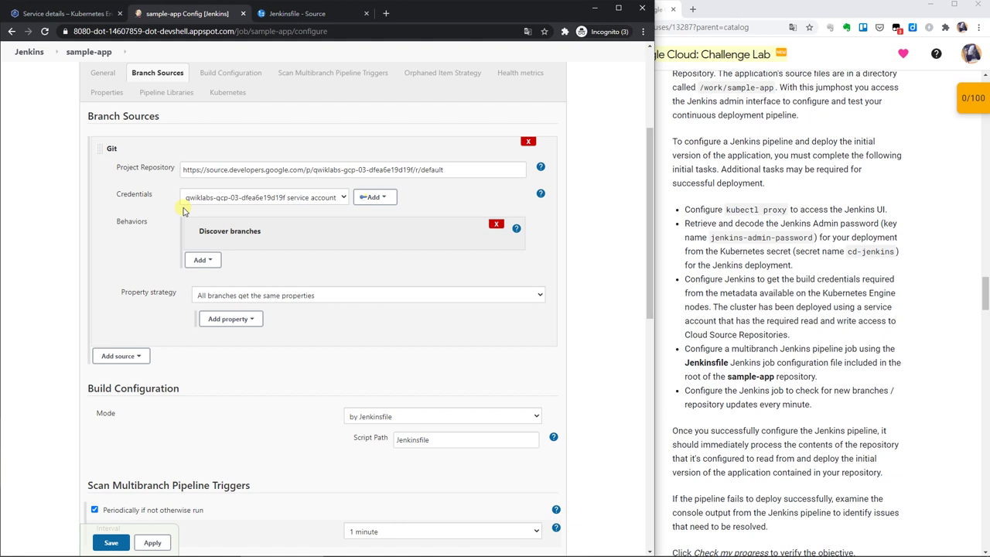
{"action": "left_click", "coordinate": [383, 416]}
{"action": "left_click", "coordinate": [384, 417]}
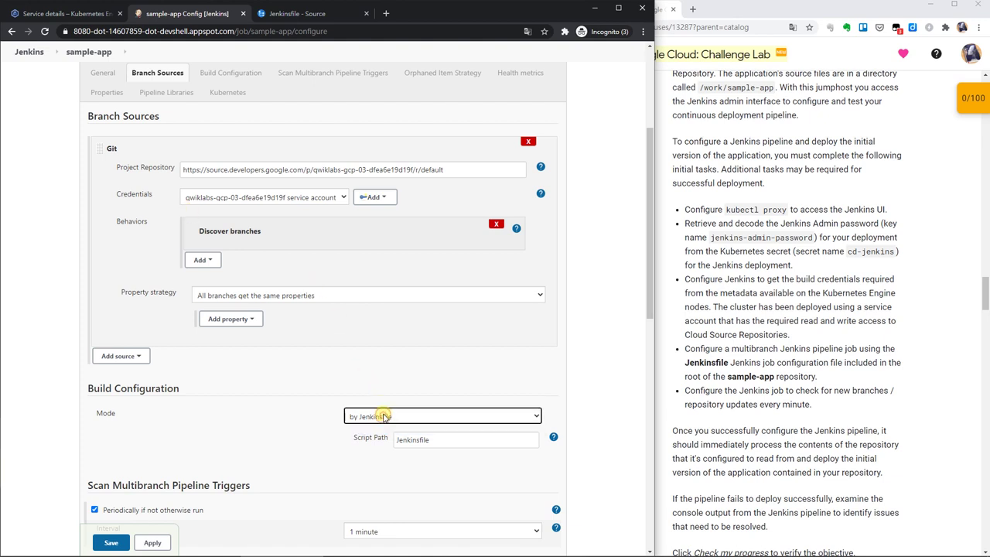
{"action": "scroll", "coordinate": [321, 371], "scroll_direction": "up", "scroll_amount": 2}
{"action": "scroll", "coordinate": [321, 311], "scroll_direction": "down", "scroll_amount": 1}
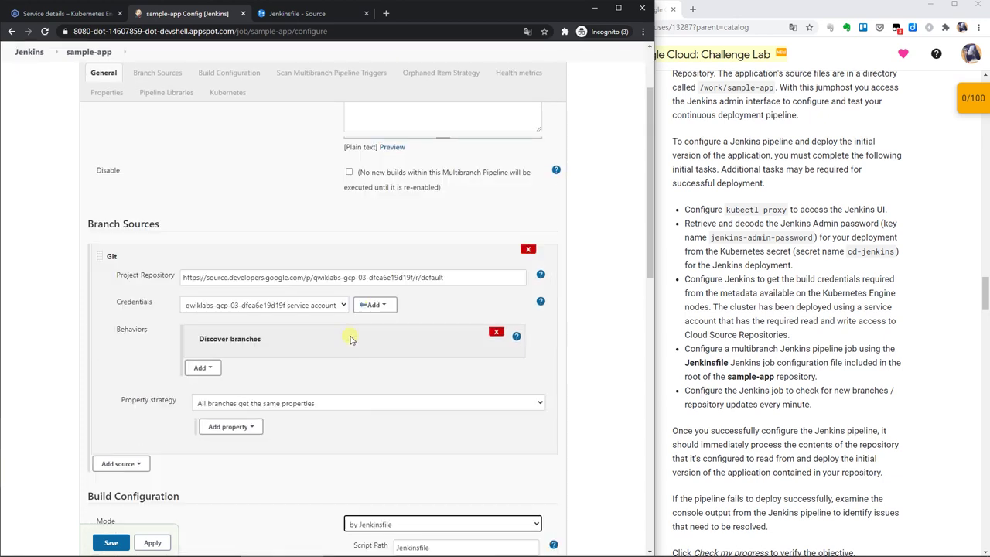
Change the repository name at the end of the project repository URL to sample-app and save the job configuration.
{"action": "double_click", "coordinate": [430, 277]}
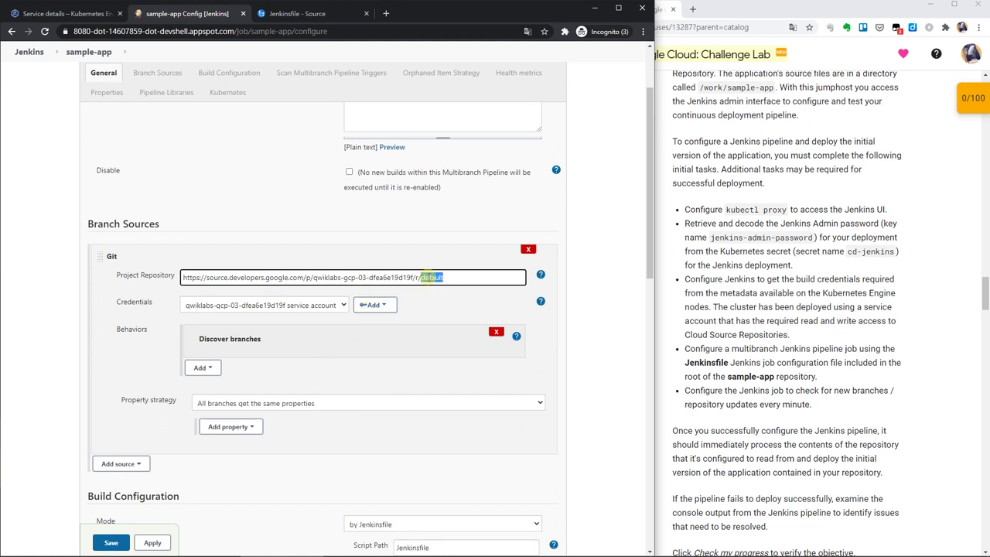
{"action": "left_click", "coordinate": [314, 14]}
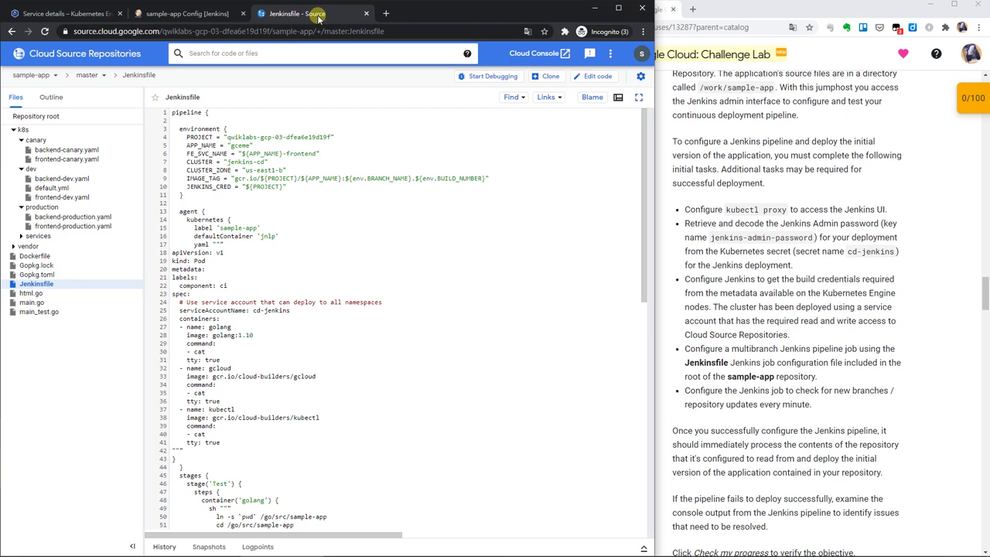
{"action": "left_click", "coordinate": [186, 14]}
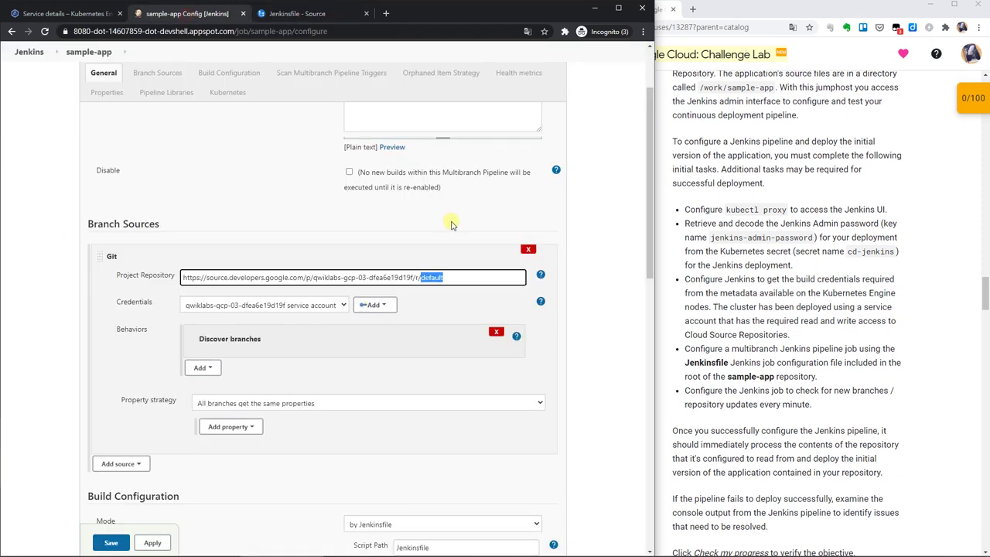
{"action": "type", "text": "sample-app"}
{"action": "scroll", "coordinate": [431, 284], "scroll_direction": "down", "scroll_amount": 4}
{"action": "scroll", "coordinate": [172, 504], "scroll_direction": "down", "scroll_amount": 5}
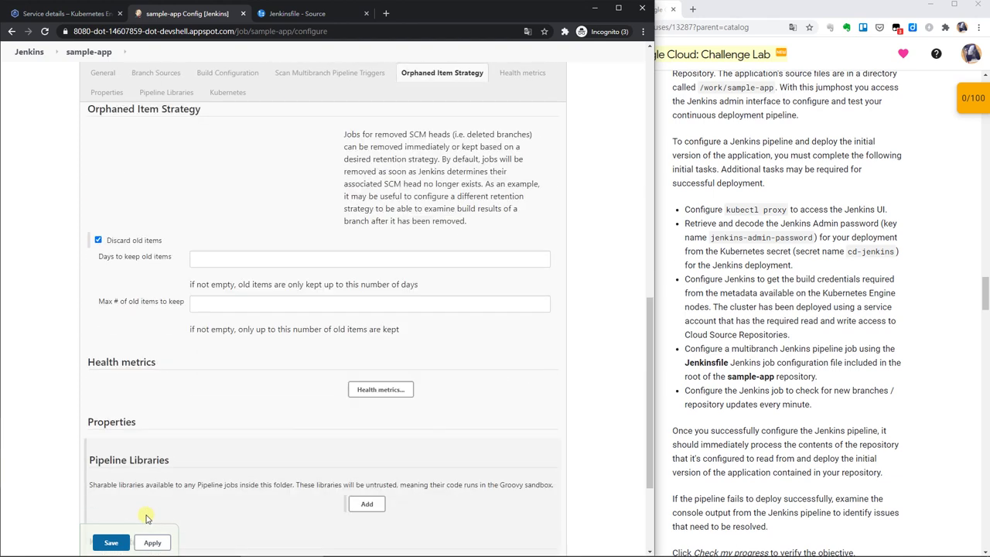
{"action": "left_click", "coordinate": [126, 492]}
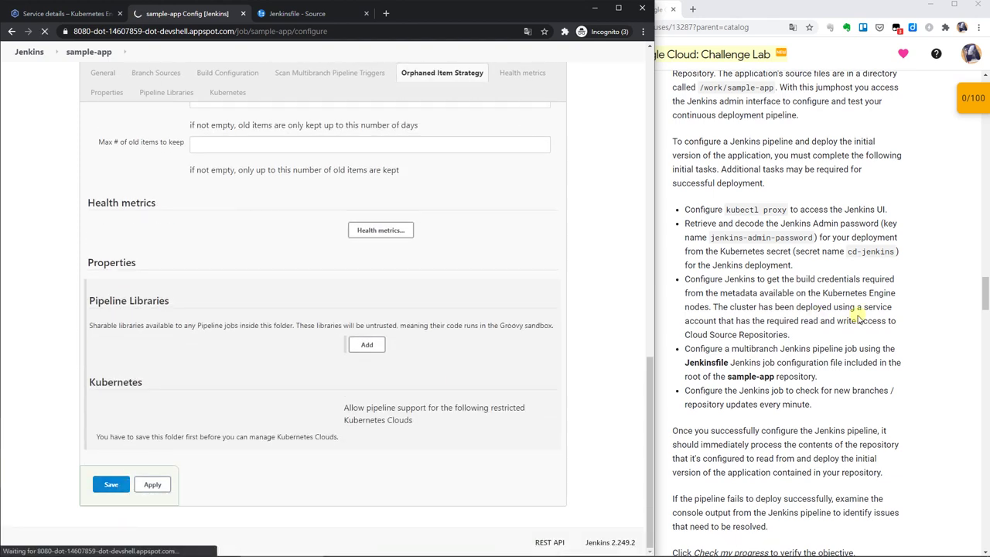
Read the reference lab's notes on branch indexing and the section on creating the development environment.
{"action": "key", "text": "alt+Tab"}
{"action": "key", "text": "alt+Tab"}
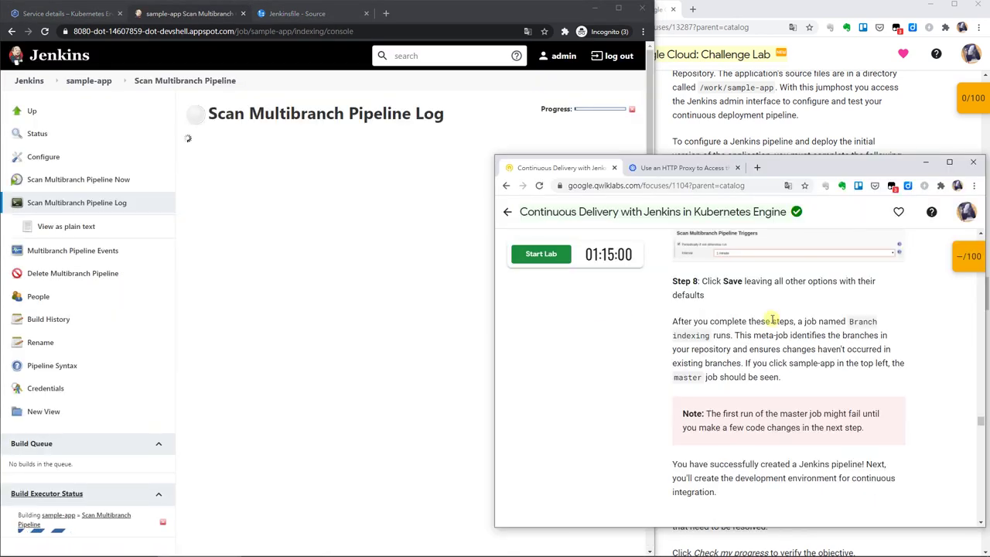
{"action": "scroll", "coordinate": [772, 319], "scroll_direction": "up", "scroll_amount": 3}
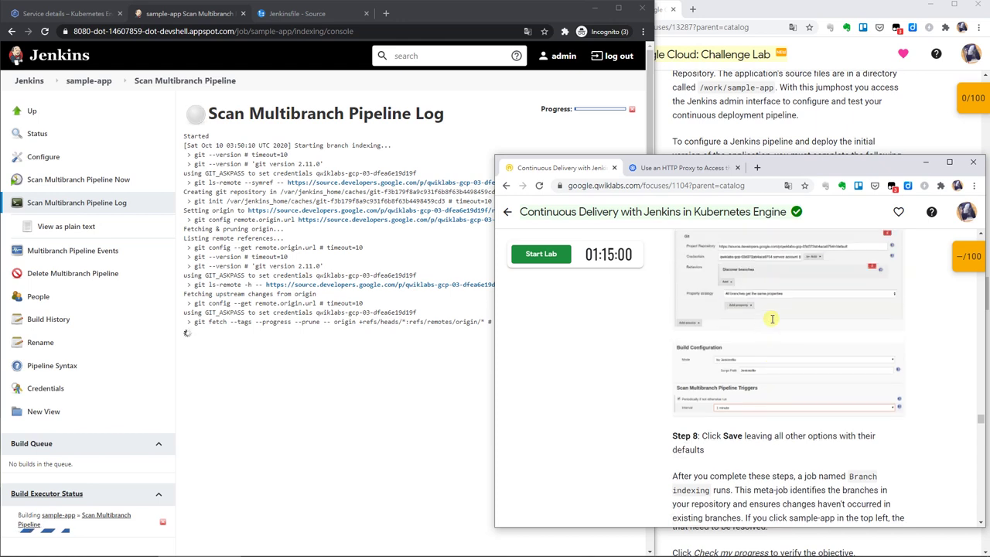
{"action": "scroll", "coordinate": [772, 319], "scroll_direction": "down", "scroll_amount": 2}
{"action": "scroll", "coordinate": [772, 318], "scroll_direction": "down", "scroll_amount": 1}
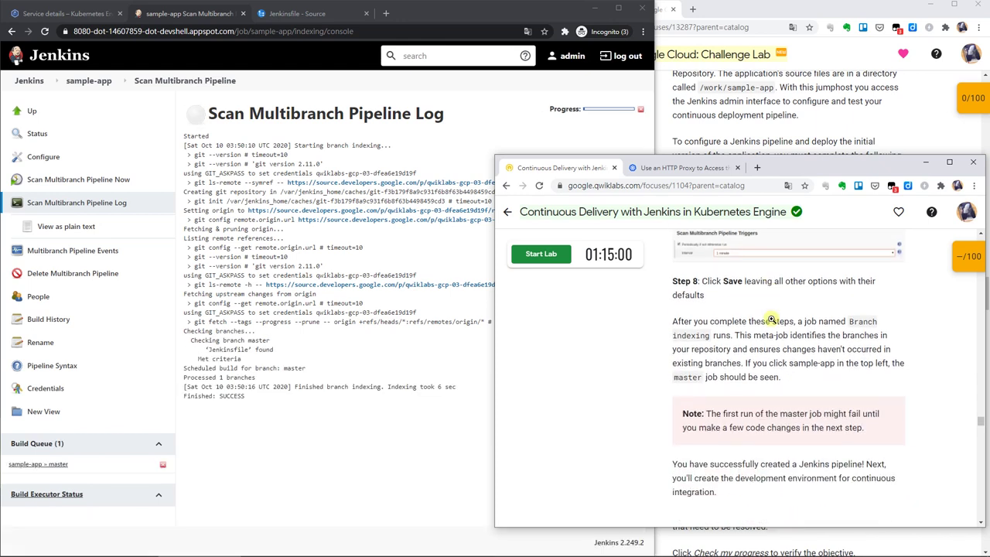
{"action": "scroll", "coordinate": [771, 319], "scroll_direction": "down", "scroll_amount": 1}
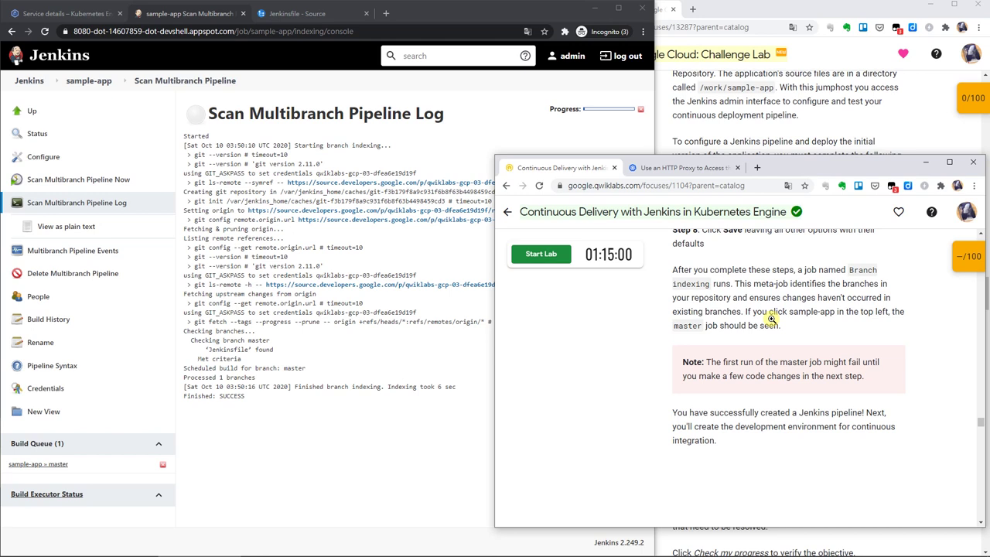
{"action": "scroll", "coordinate": [771, 318], "scroll_direction": "down", "scroll_amount": 6}
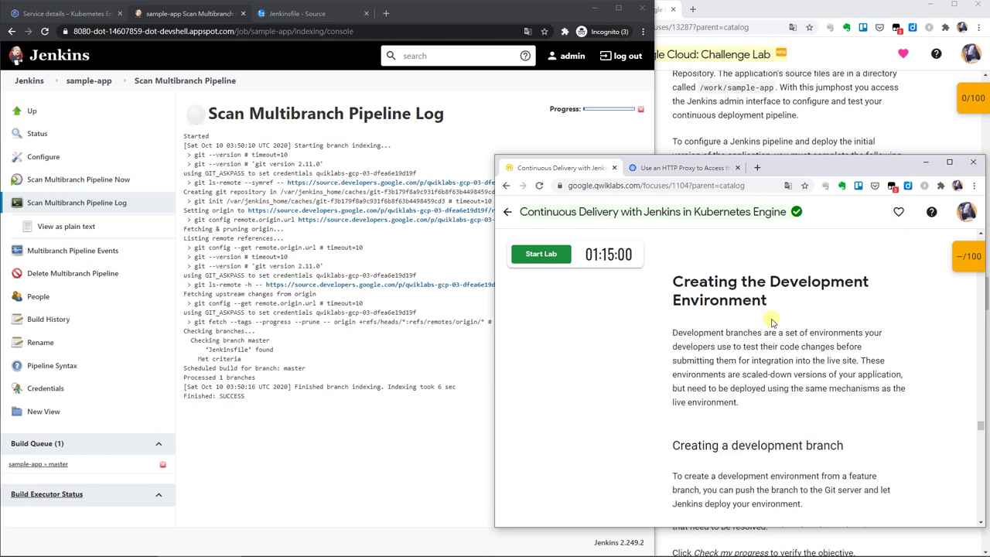
Open build #1 of the sample-app master branch in Jenkins and follow its pipeline steps and console output.
{"action": "left_click", "coordinate": [365, 419]}
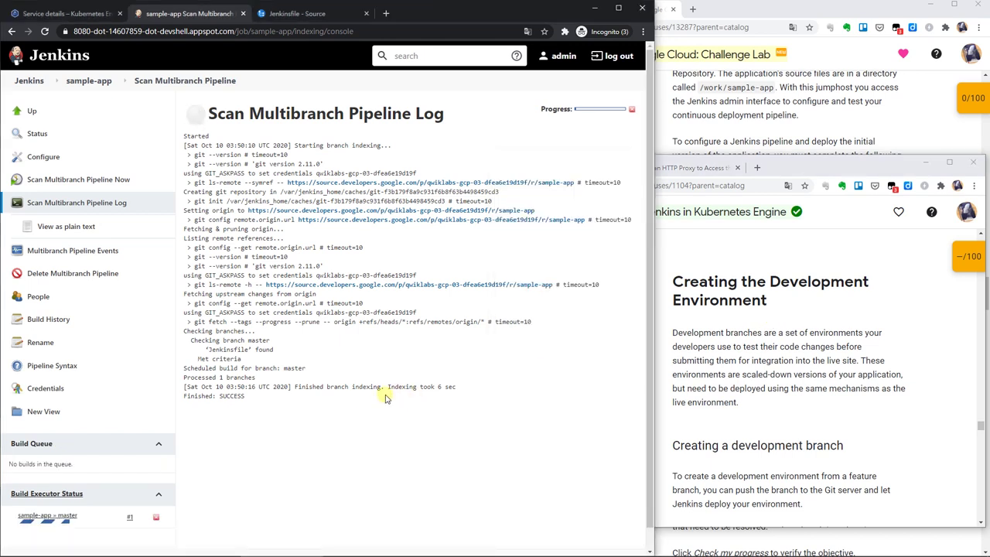
{"action": "scroll", "coordinate": [332, 404], "scroll_direction": "down", "scroll_amount": 1}
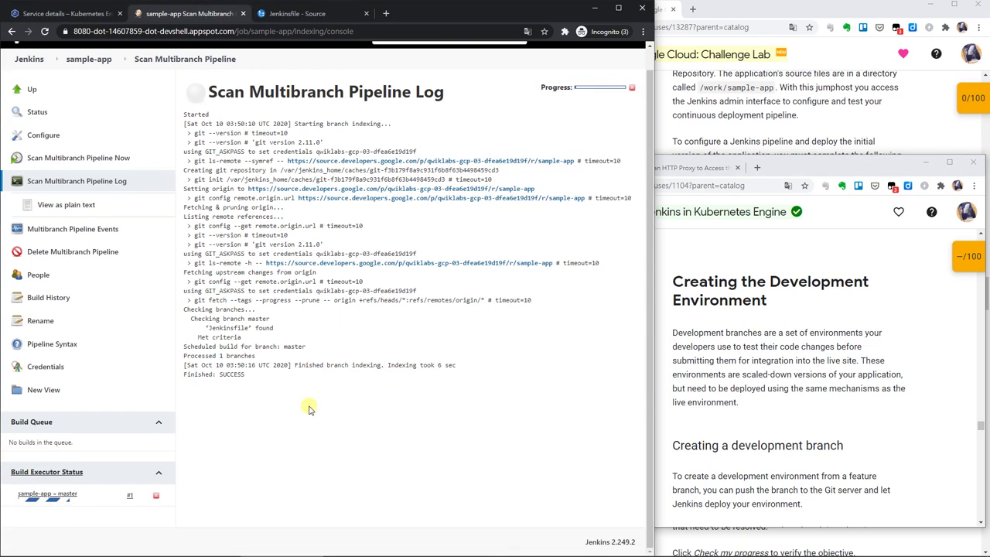
{"action": "left_click", "coordinate": [69, 495]}
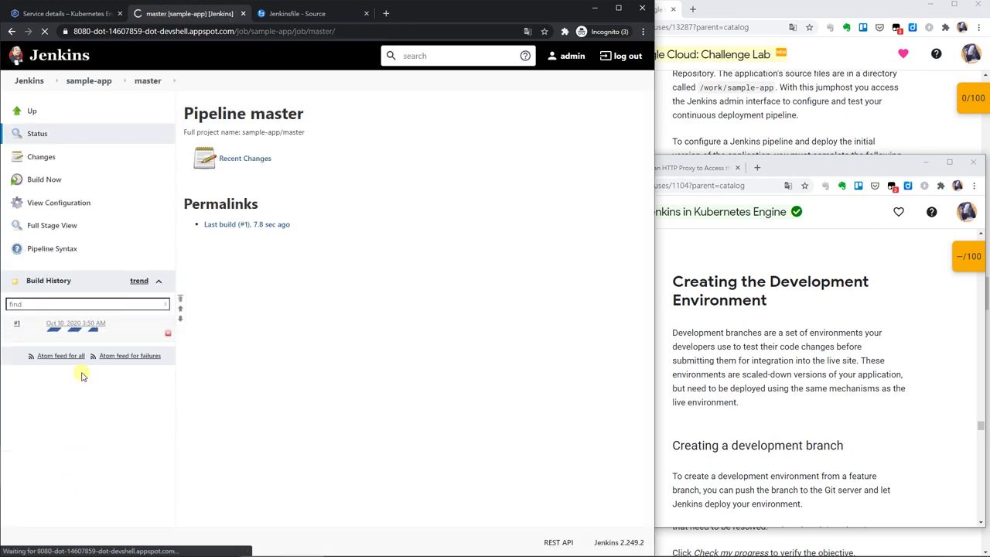
{"action": "left_click", "coordinate": [89, 324]}
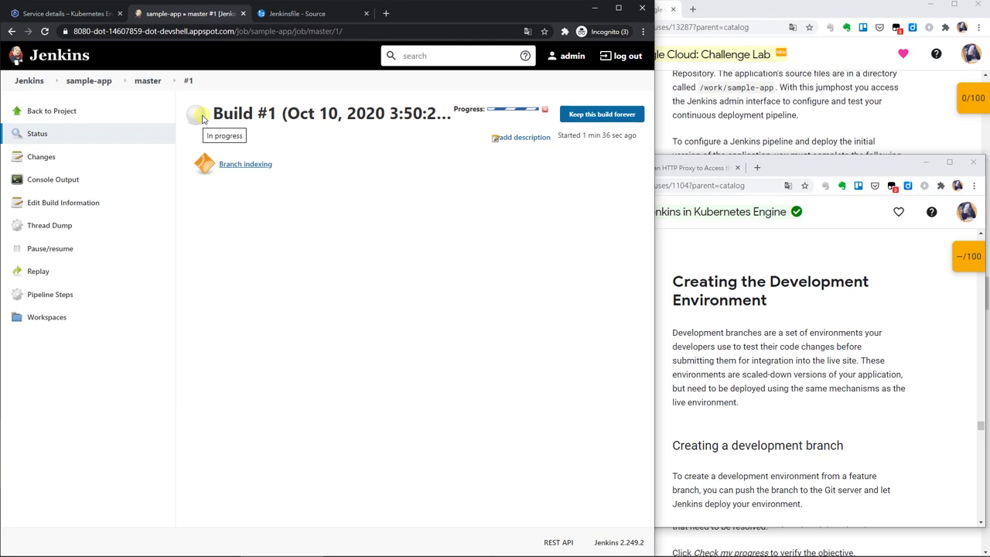
{"action": "left_click", "coordinate": [98, 295]}
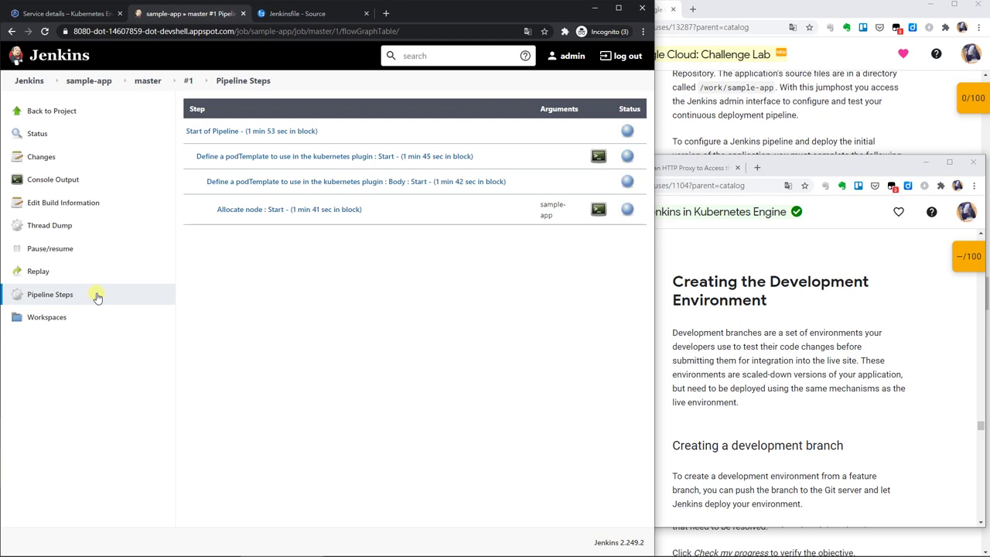
{"action": "left_click", "coordinate": [96, 185]}
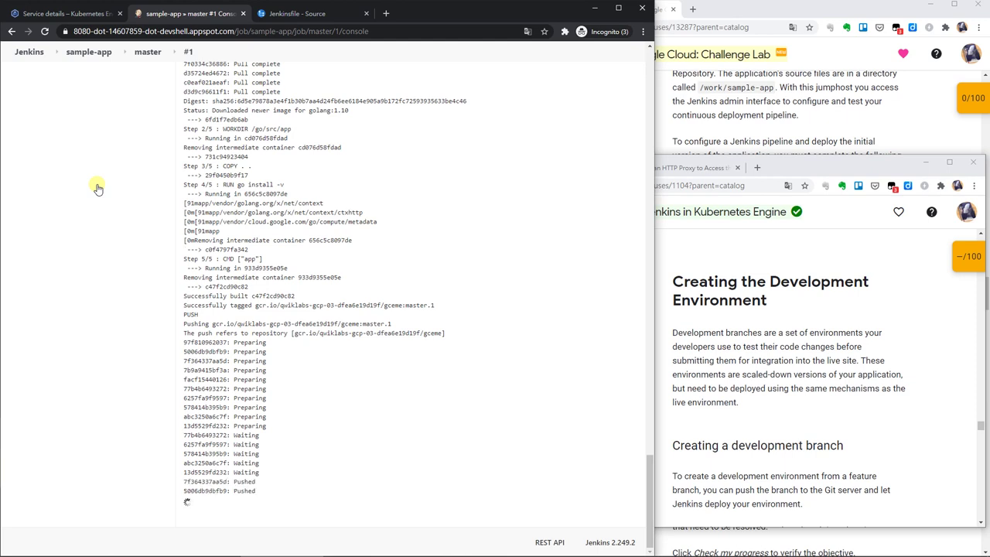
Recheck the reference lab's job configuration and branch indexing notes, and minimize that window.
{"action": "scroll", "coordinate": [772, 431], "scroll_direction": "up", "scroll_amount": 5}
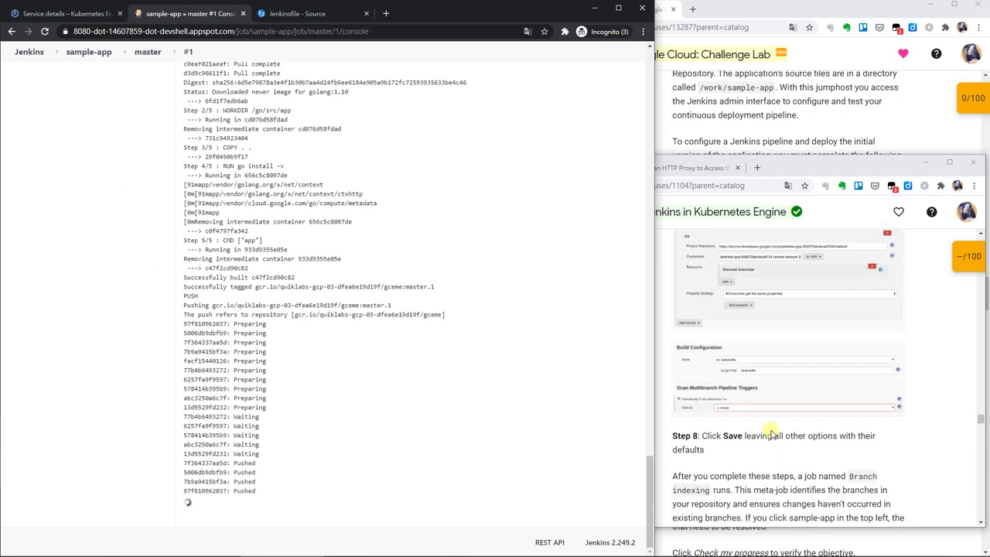
{"action": "scroll", "coordinate": [772, 432], "scroll_direction": "up", "scroll_amount": 3}
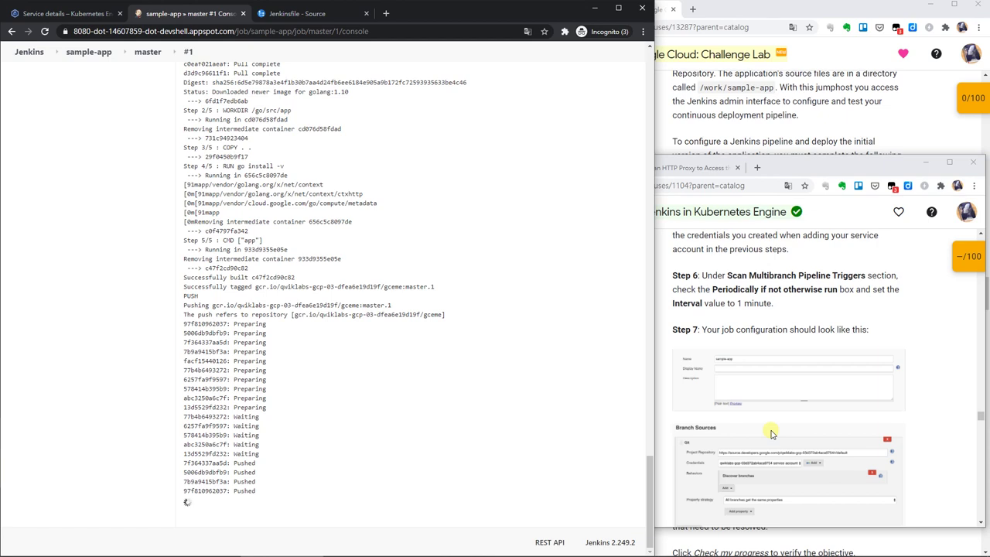
{"action": "scroll", "coordinate": [771, 431], "scroll_direction": "down", "scroll_amount": 3}
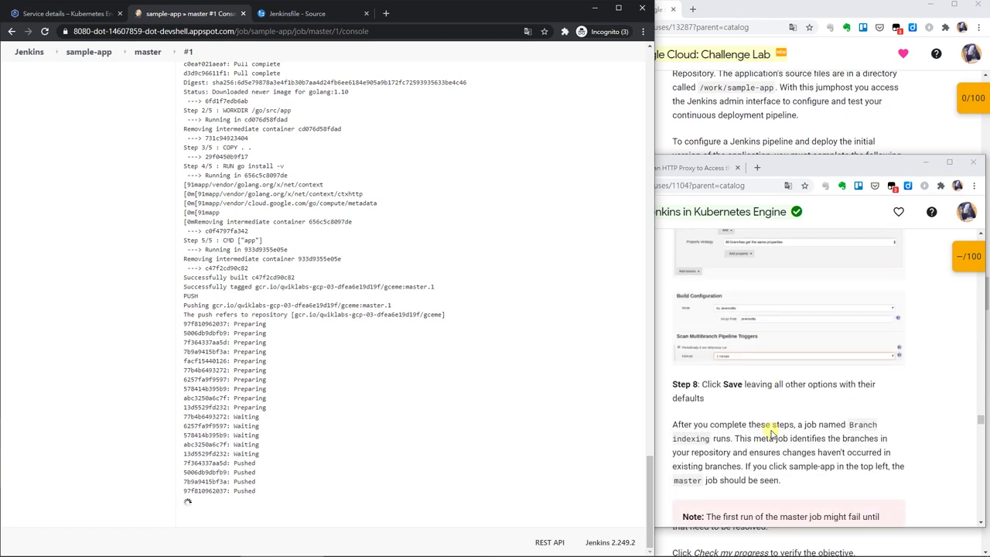
{"action": "left_click", "coordinate": [924, 164]}
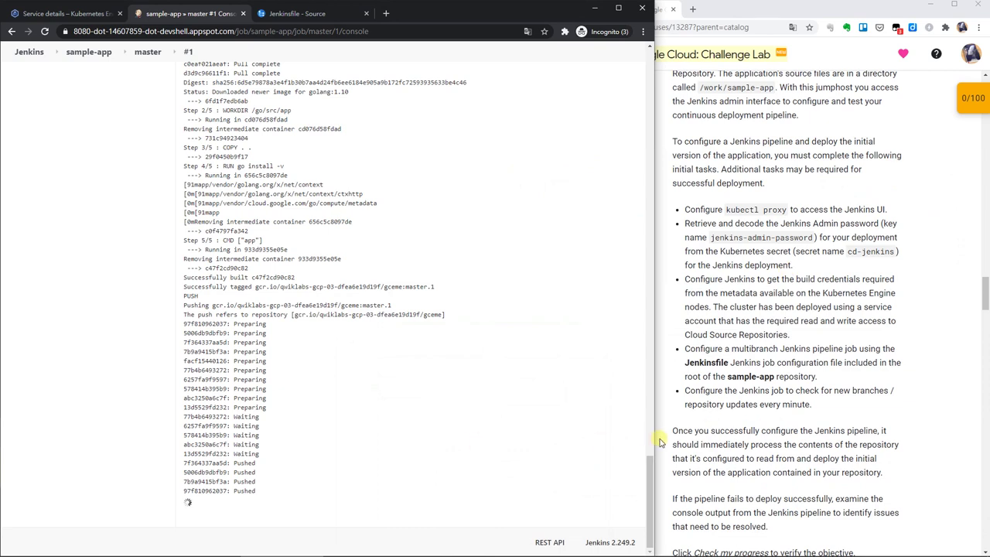
Run the challenge lab's progress check for the configured Jenkins pipeline from the Checkpoints list.
{"action": "scroll", "coordinate": [726, 427], "scroll_direction": "down", "scroll_amount": 1}
{"action": "scroll", "coordinate": [726, 428], "scroll_direction": "down", "scroll_amount": 2}
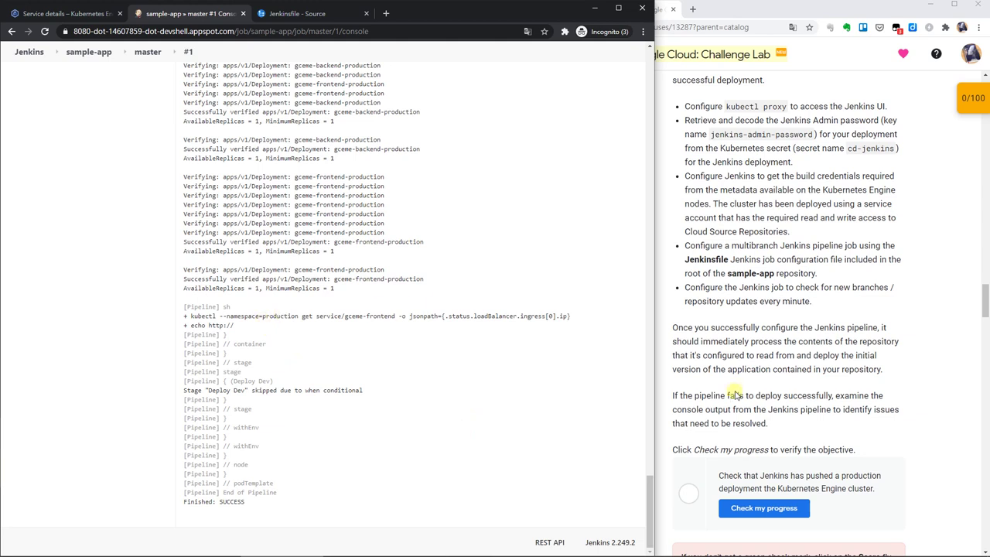
{"action": "left_click", "coordinate": [976, 120]}
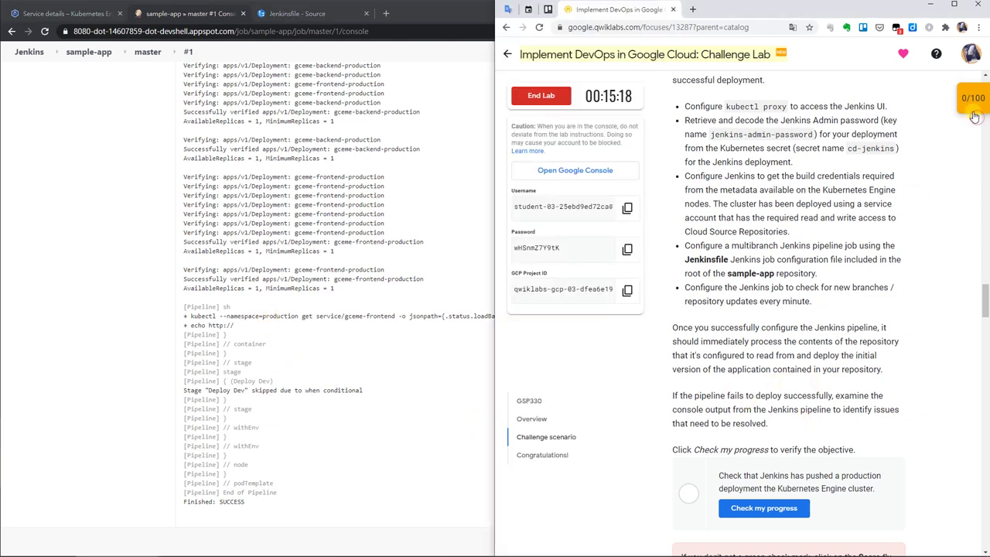
{"action": "left_click", "coordinate": [972, 112]}
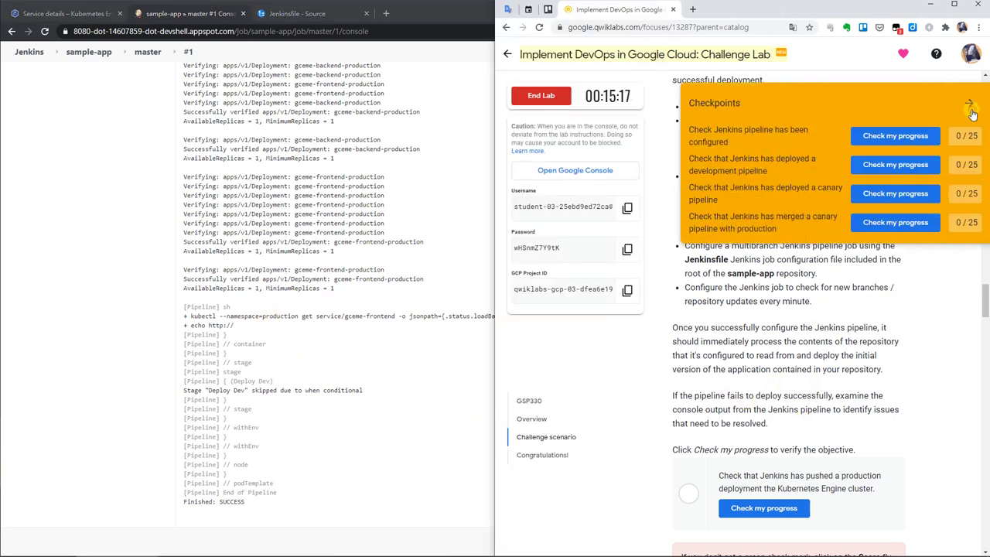
{"action": "left_click", "coordinate": [903, 143]}
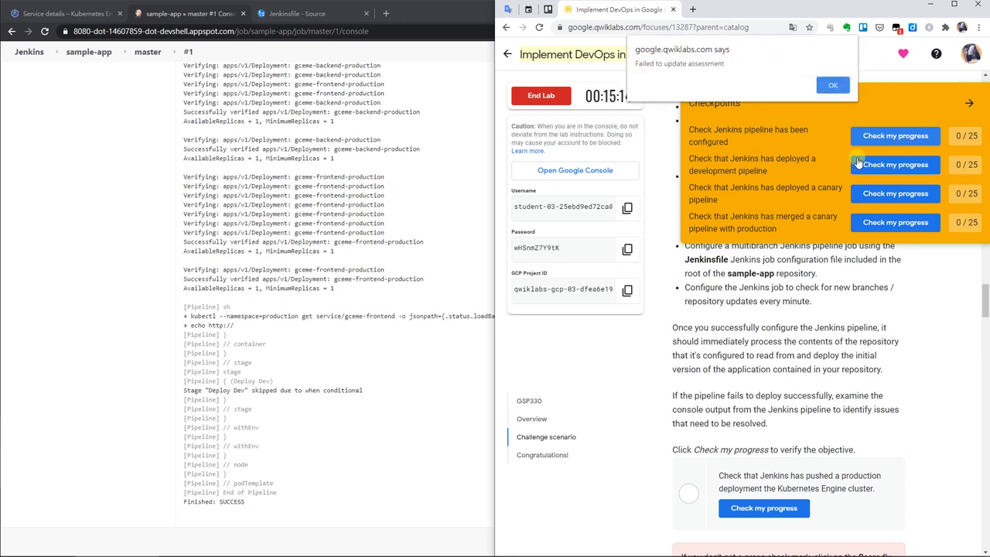
{"action": "left_click", "coordinate": [828, 85]}
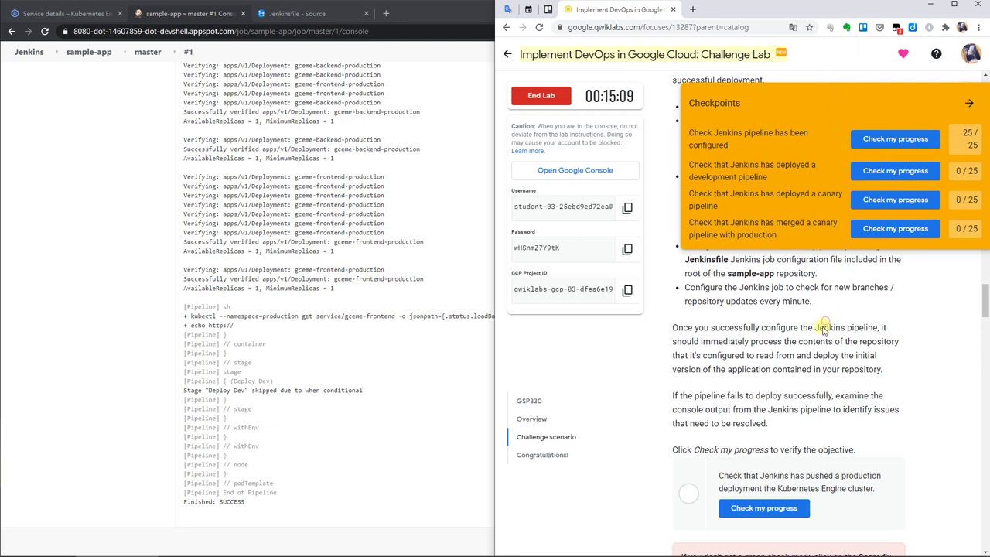
{"action": "left_click", "coordinate": [970, 103]}
Run the production deployment progress check and read the Task 2 instructions on pushing an update to a development branch.
{"action": "left_click", "coordinate": [763, 509]}
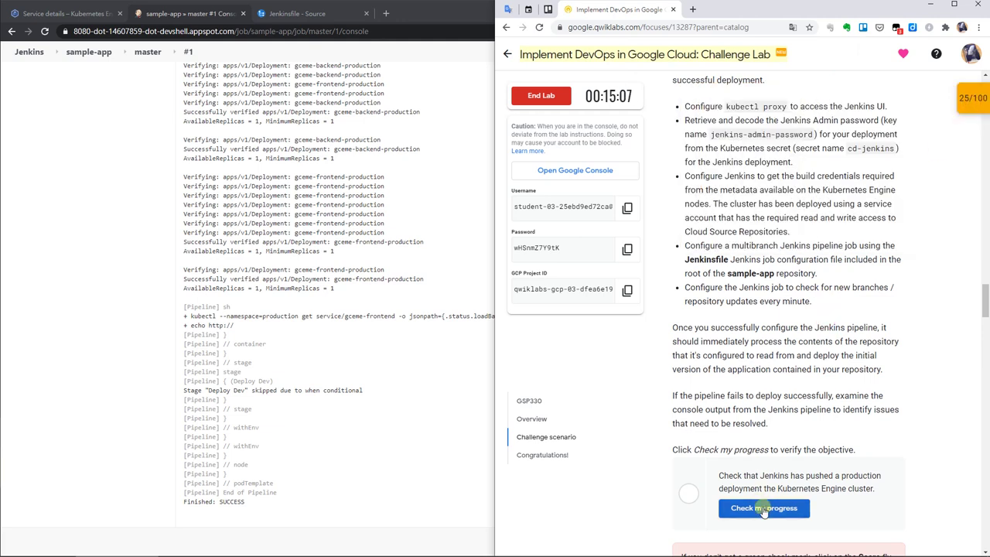
{"action": "scroll", "coordinate": [764, 509], "scroll_direction": "down", "scroll_amount": 3}
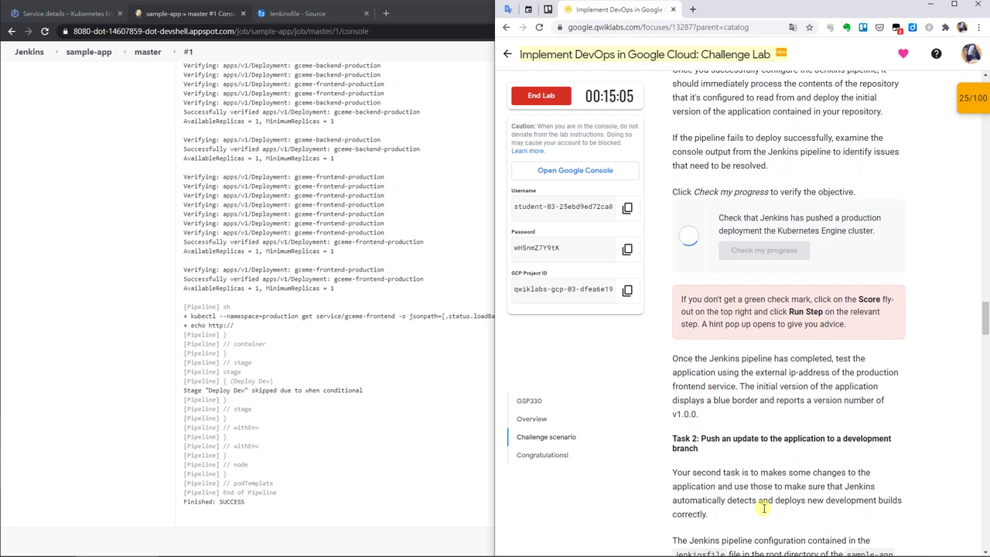
{"action": "scroll", "coordinate": [763, 509], "scroll_direction": "down", "scroll_amount": 2}
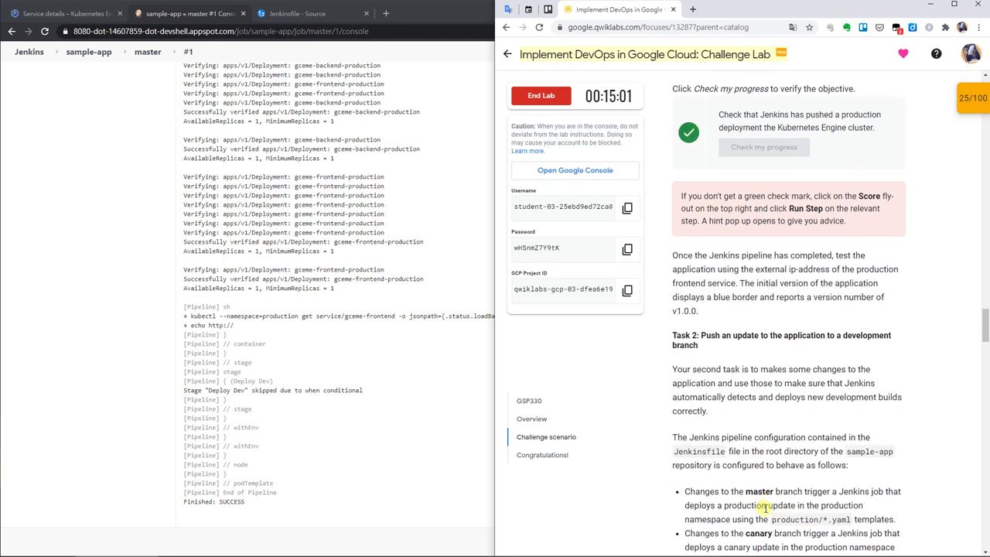
{"action": "left_click", "coordinate": [346, 517]}
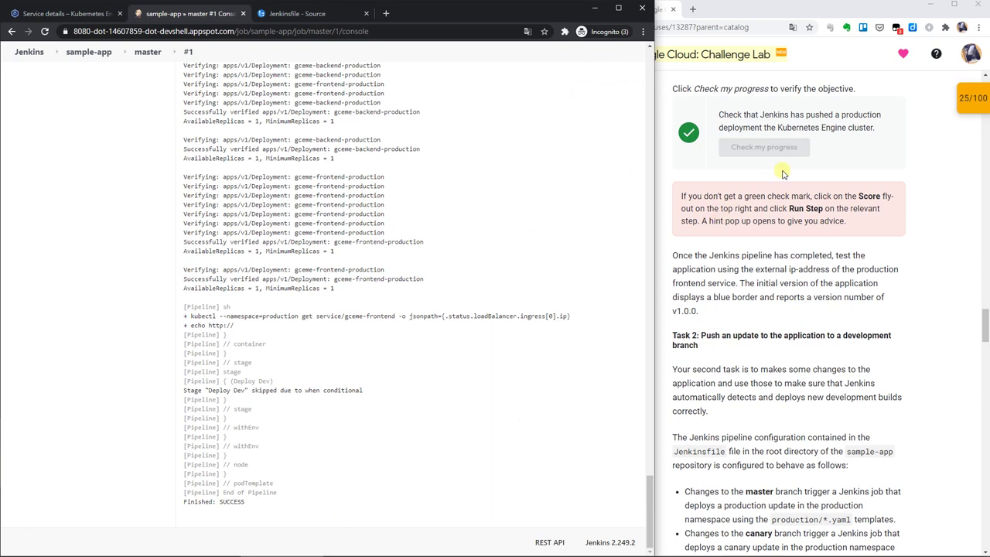
{"action": "scroll", "coordinate": [781, 174], "scroll_direction": "down", "scroll_amount": 3}
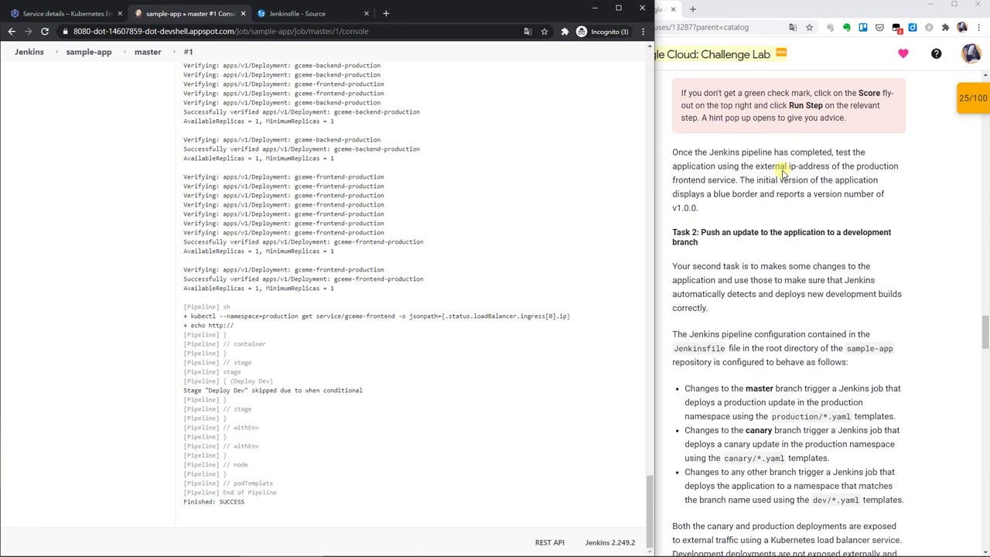
Create and switch to a development branch named new-feature in the jumphost's sample-app repository, using the reference lab's git checkout command.
{"action": "key", "text": "alt+Tab"}
{"action": "key", "text": "alt+Tab"}
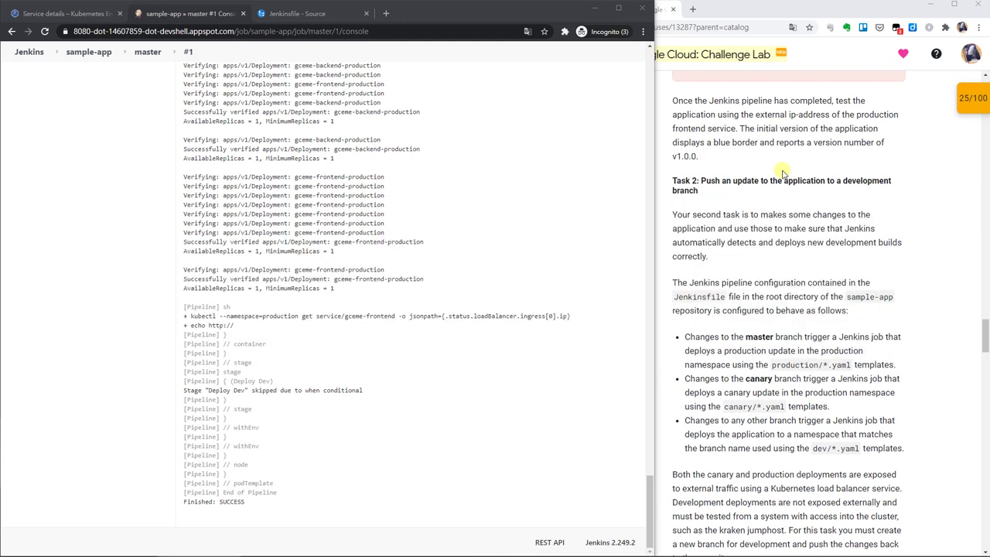
{"action": "scroll", "coordinate": [824, 390], "scroll_direction": "down", "scroll_amount": 5}
{"action": "scroll", "coordinate": [824, 390], "scroll_direction": "down", "scroll_amount": 3}
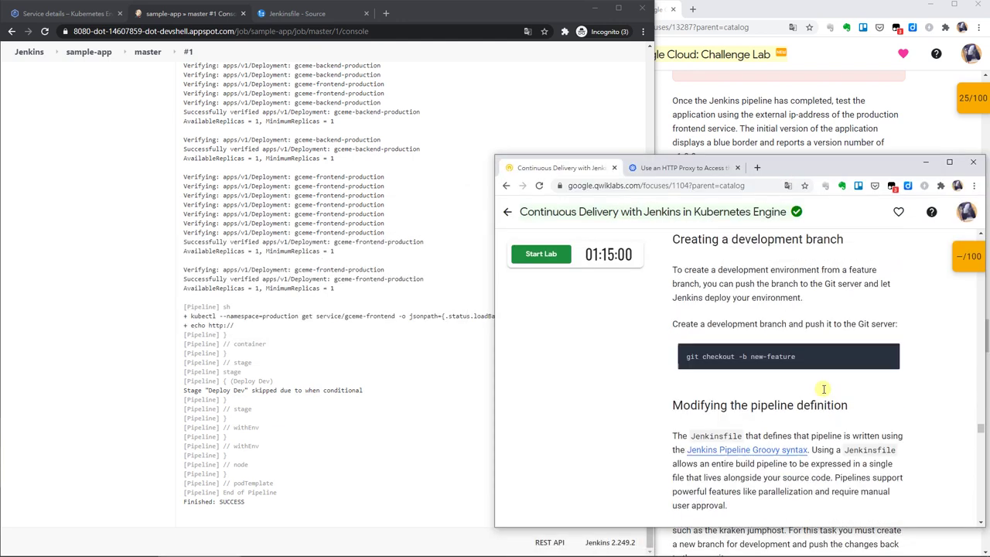
{"action": "scroll", "coordinate": [824, 389], "scroll_direction": "up", "scroll_amount": 3}
{"action": "scroll", "coordinate": [823, 382], "scroll_direction": "down", "scroll_amount": 2}
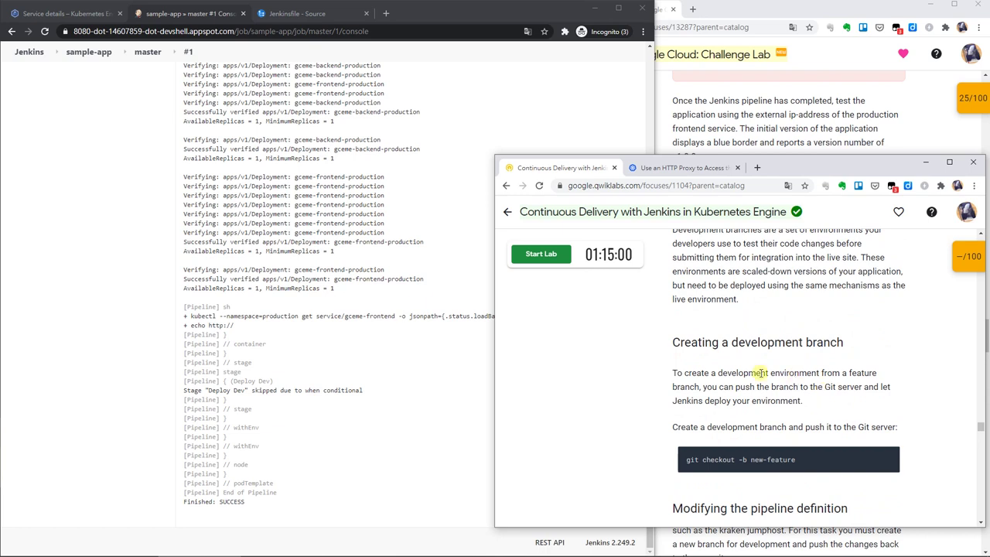
{"action": "left_click", "coordinate": [370, 553]}
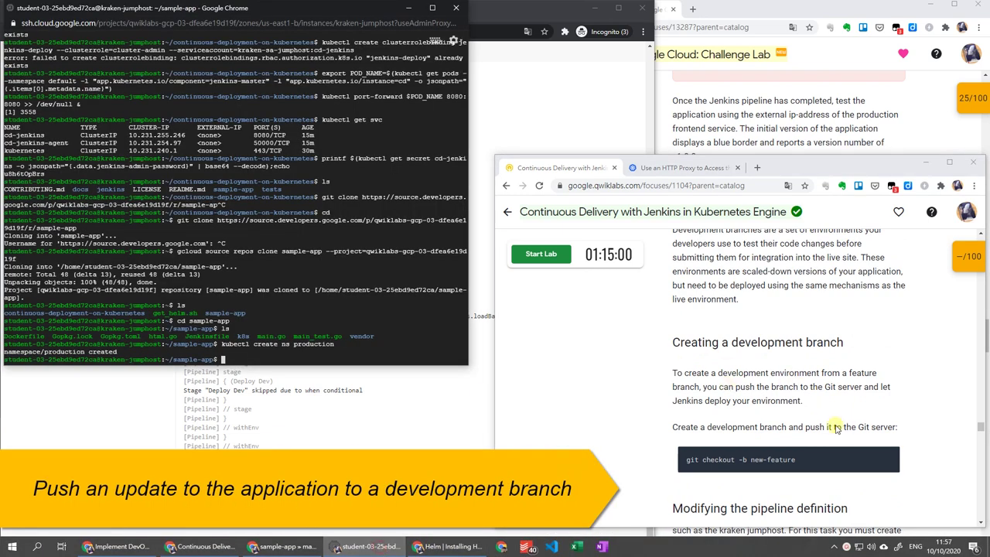
{"action": "left_click", "coordinate": [890, 456]}
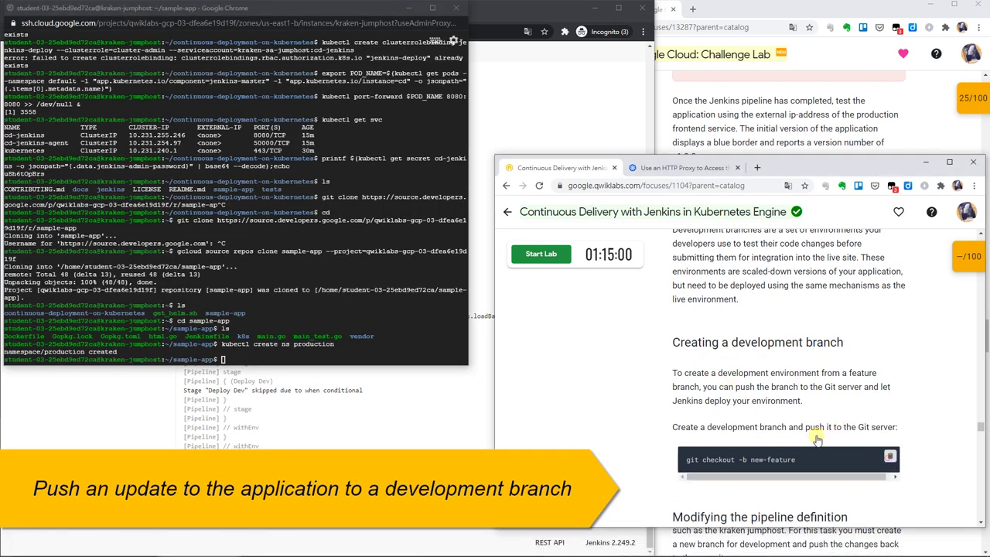
{"action": "left_click", "coordinate": [383, 353]}
{"action": "key", "text": "ctrl+v"}
{"action": "key", "text": "Return"}
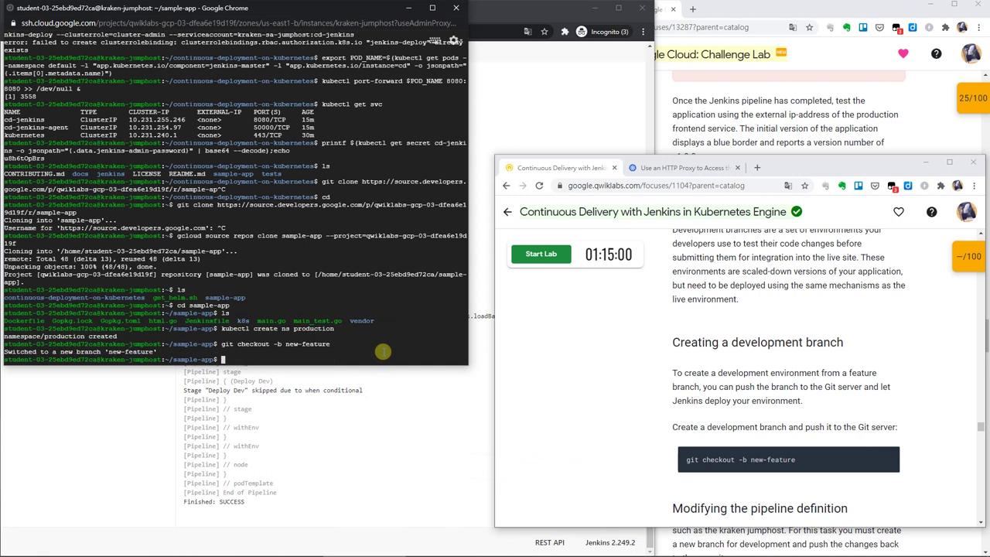
Open the sample-app Jenkinsfile on the jumphost in nano, adapting the reference lab's vi command.
{"action": "scroll", "coordinate": [783, 340], "scroll_direction": "down", "scroll_amount": 3}
{"action": "scroll", "coordinate": [783, 340], "scroll_direction": "down", "scroll_amount": 1}
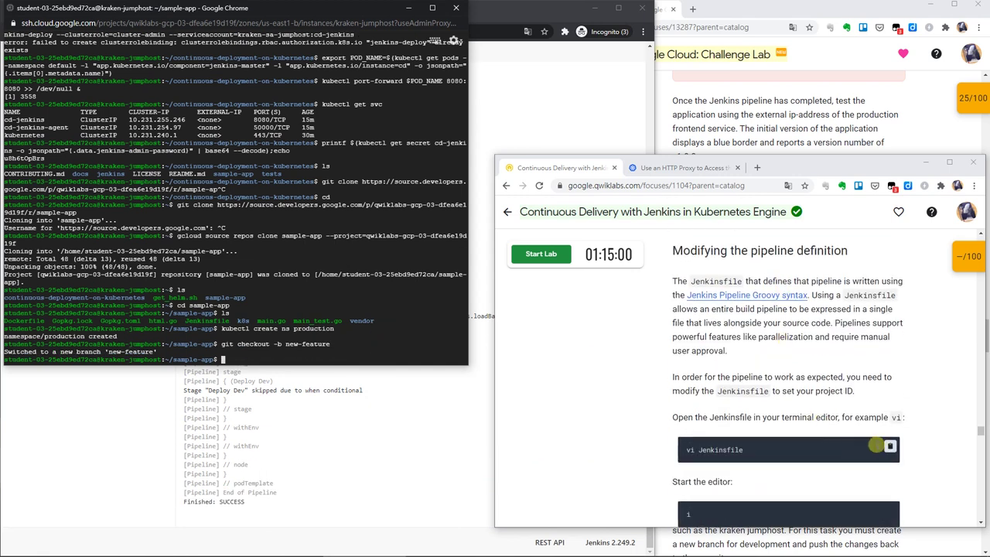
{"action": "left_click", "coordinate": [890, 447]}
{"action": "left_click", "coordinate": [280, 361]}
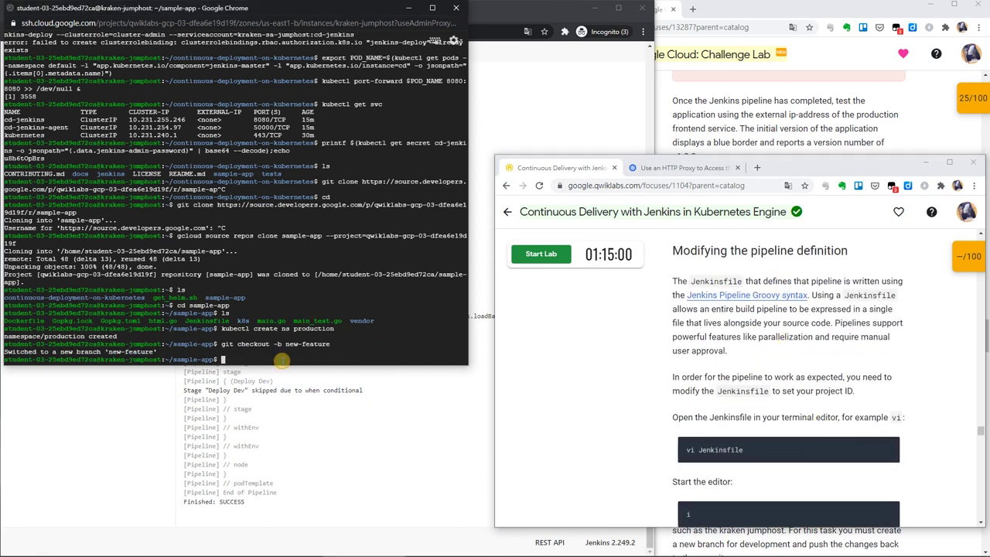
{"action": "key", "text": "ctrl+v"}
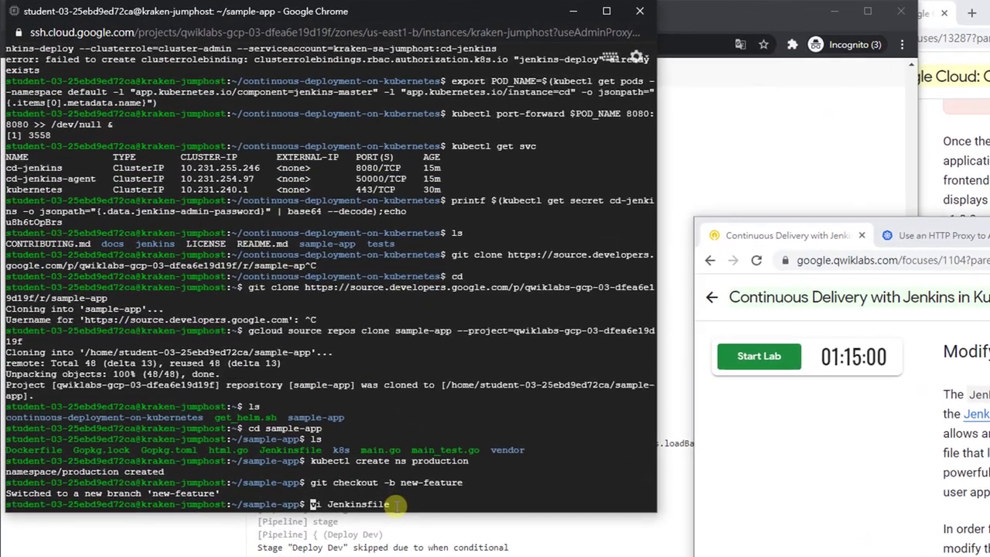
{"action": "key", "text": "Home"}
{"action": "key", "text": "Delete"}
{"action": "key", "text": "Delete"}
{"action": "key", "text": "Delete"}
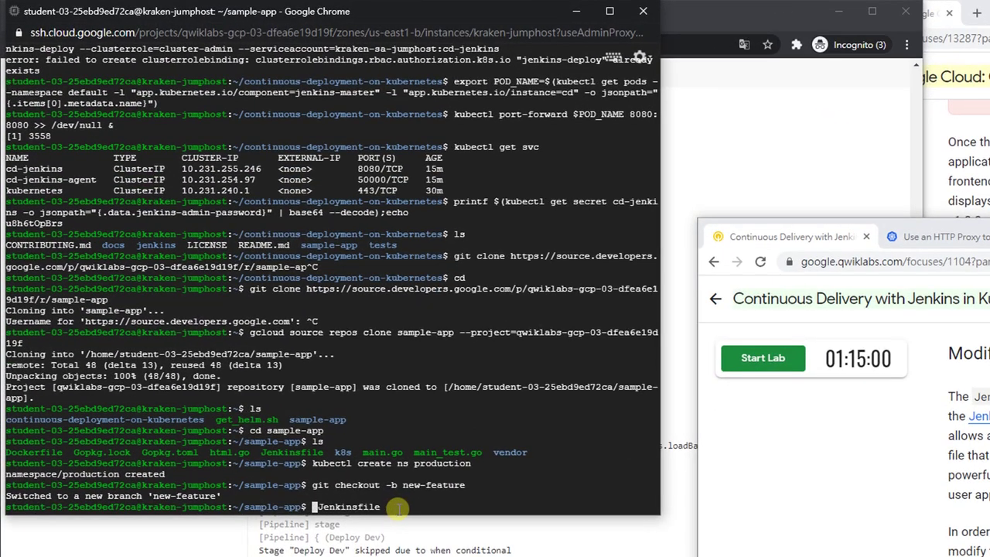
{"action": "type", "text": "nano"}
{"action": "key", "text": "Return"}
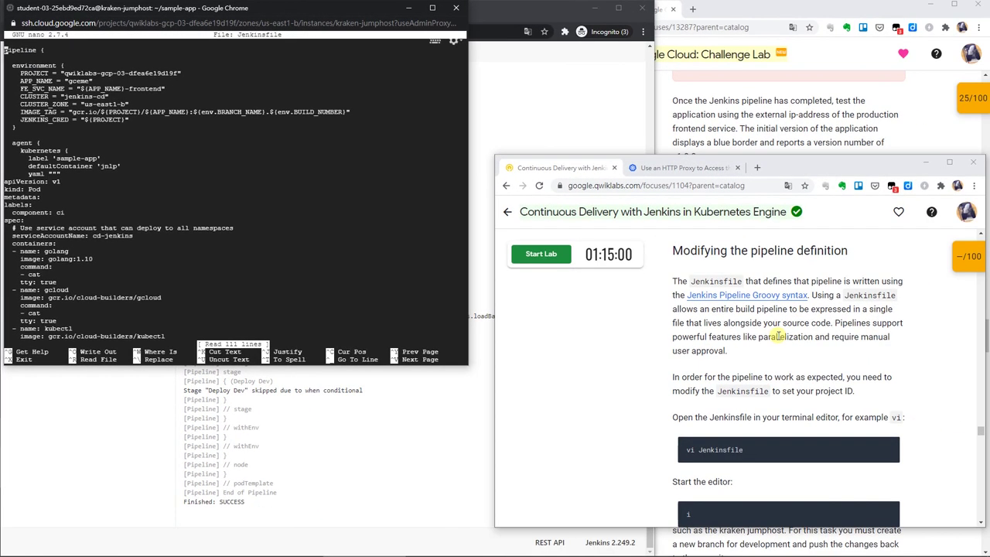
Read the reference lab's steps for setting the project ID and modifying html.go, and exit the Jenkinsfile without editing it.
{"action": "scroll", "coordinate": [764, 350], "scroll_direction": "down", "scroll_amount": 2}
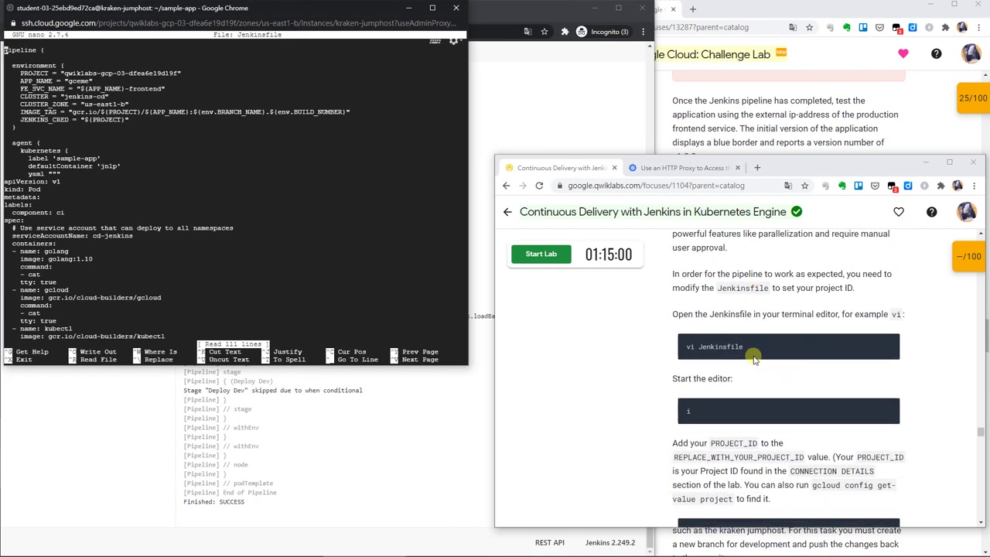
{"action": "scroll", "coordinate": [754, 360], "scroll_direction": "down", "scroll_amount": 4}
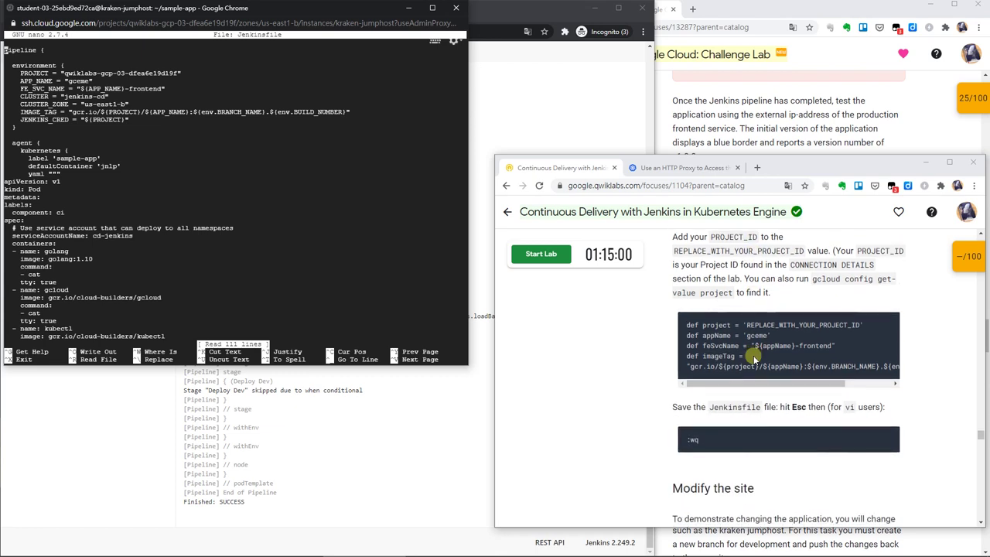
{"action": "scroll", "coordinate": [725, 392], "scroll_direction": "down", "scroll_amount": 7}
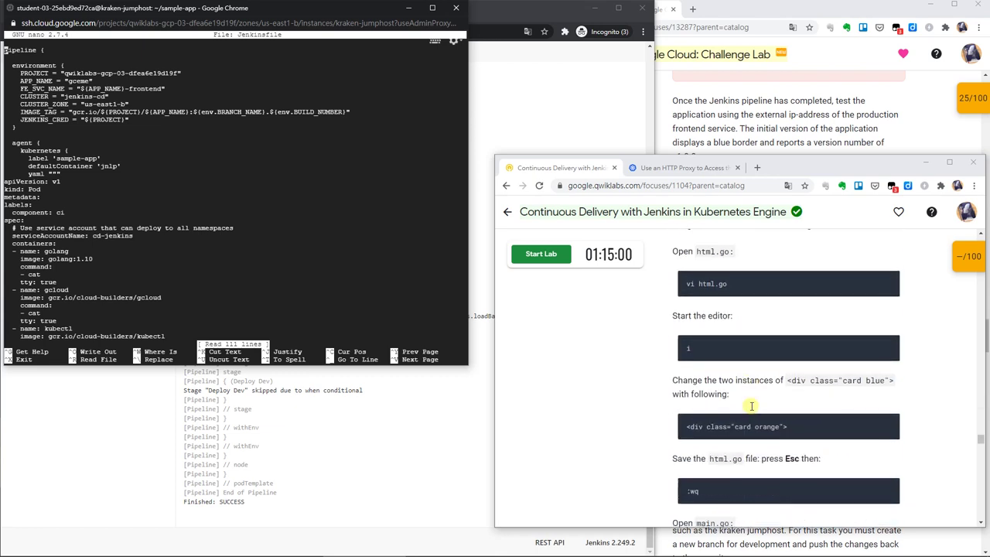
{"action": "key", "text": "ctrl+x"}
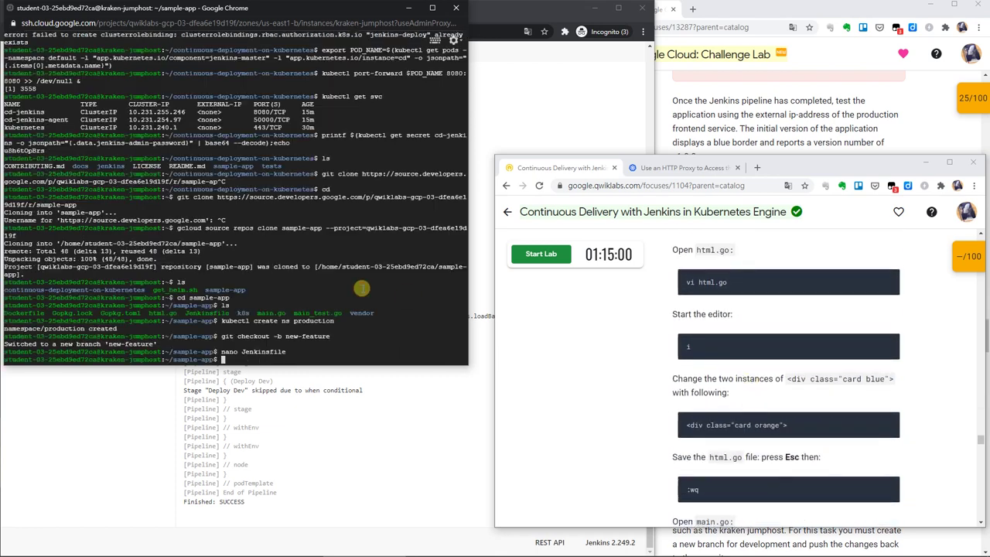
Read the Task 2 editing requirements in the challenge lab and open main.go in nano on the jumphost.
{"action": "type", "text": "y"}
{"action": "key", "text": "Return"}
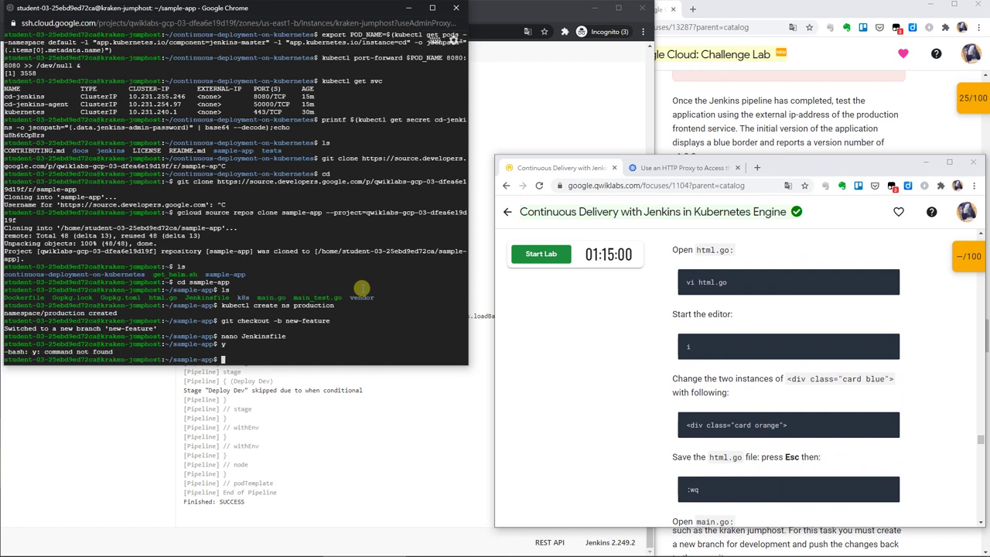
{"action": "type", "text": "nano"}
{"action": "left_click", "coordinate": [866, 103]}
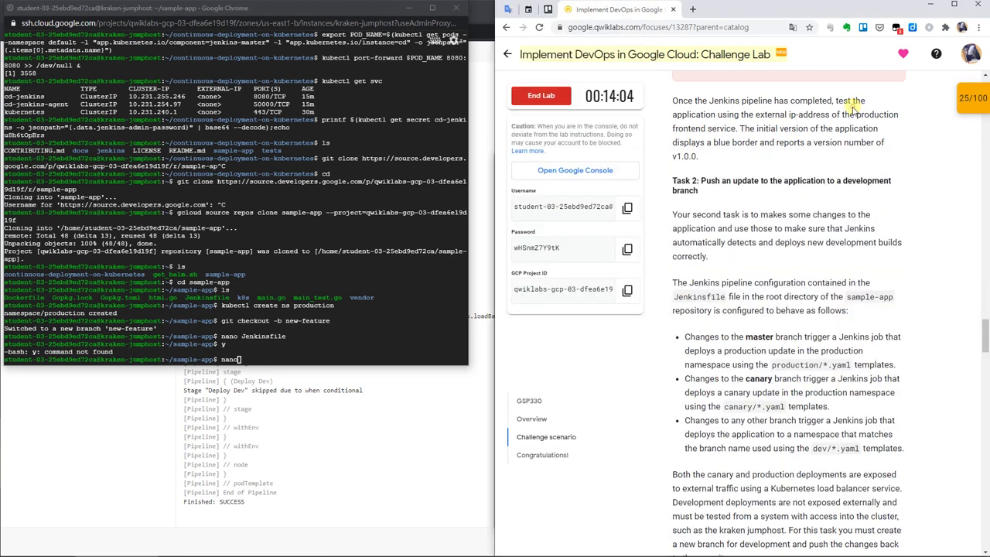
{"action": "scroll", "coordinate": [855, 108], "scroll_direction": "down", "scroll_amount": 4}
{"action": "scroll", "coordinate": [851, 112], "scroll_direction": "down", "scroll_amount": 6}
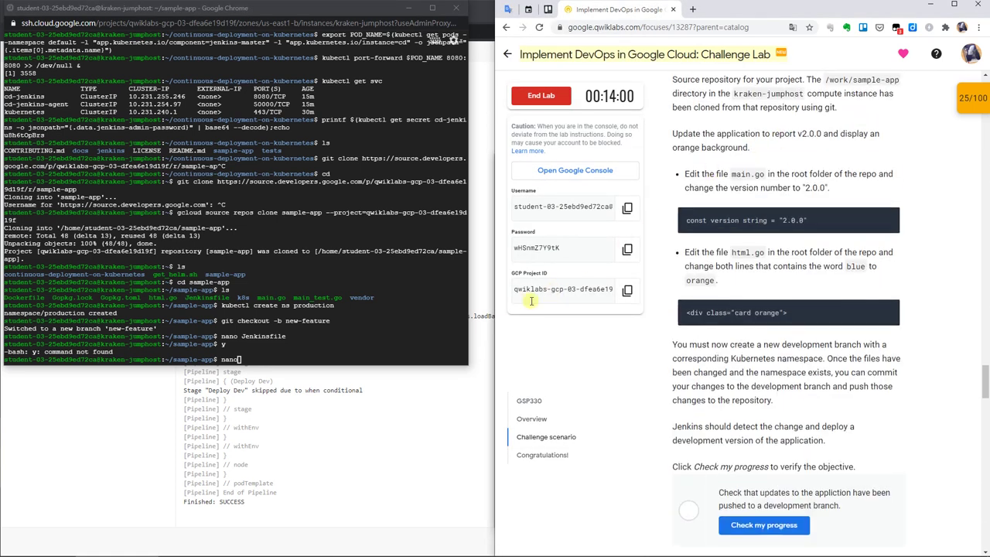
{"action": "left_click", "coordinate": [380, 344]}
{"action": "type", "text": "nano main"}
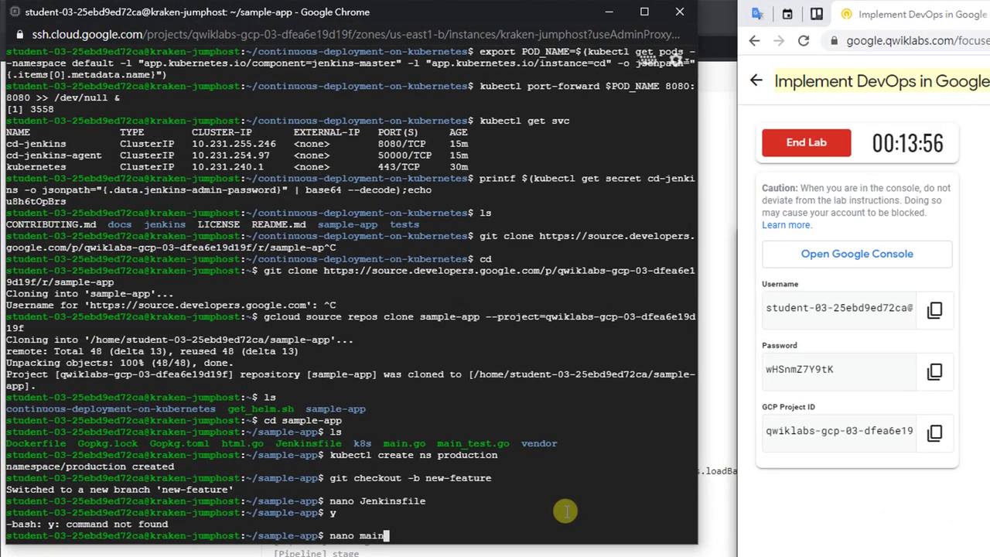
{"action": "type", "text": ".go"}
{"action": "key", "text": "Return"}
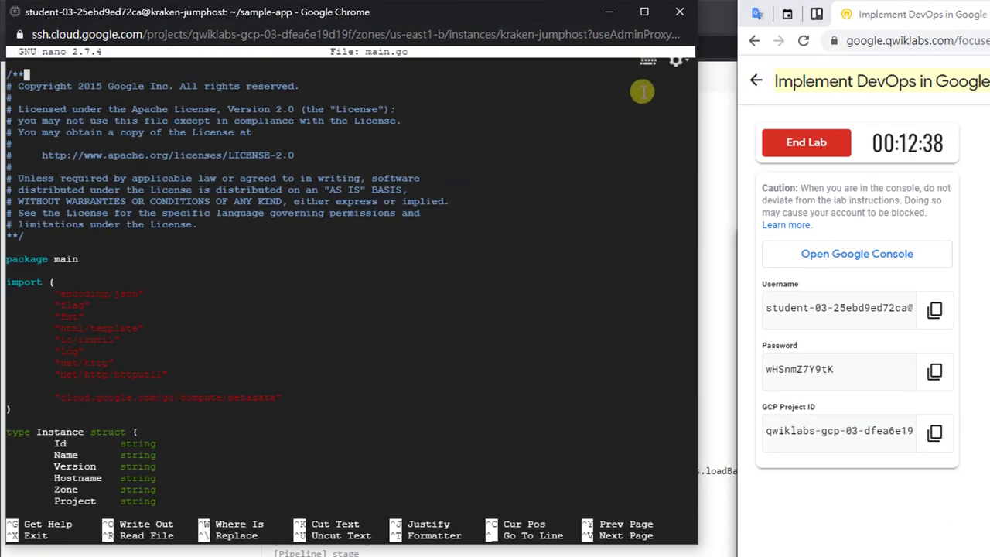
Search main.go for "const version" to reach the version declaration.
{"action": "left_click", "coordinate": [648, 61]}
{"action": "left_click", "coordinate": [584, 212]}
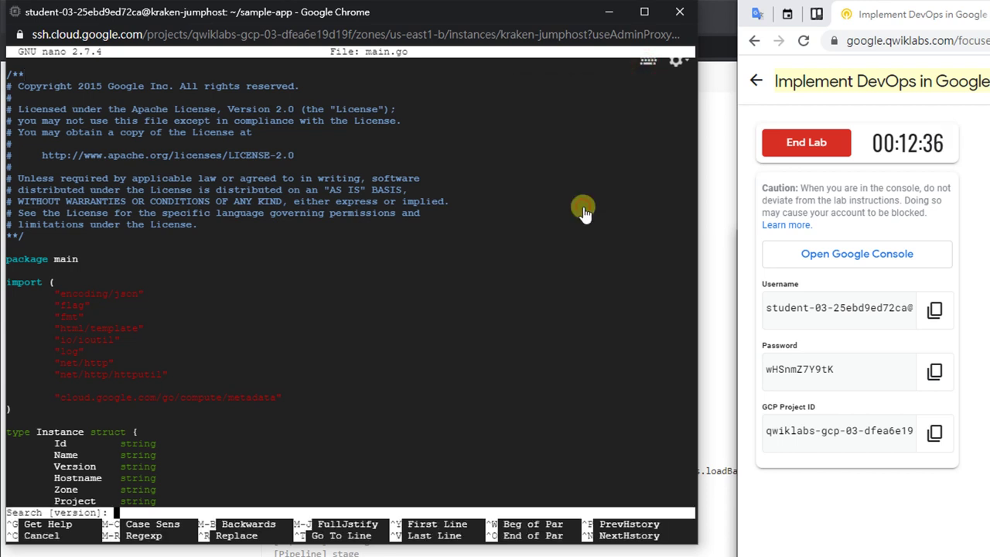
{"action": "type", "text": "const"}
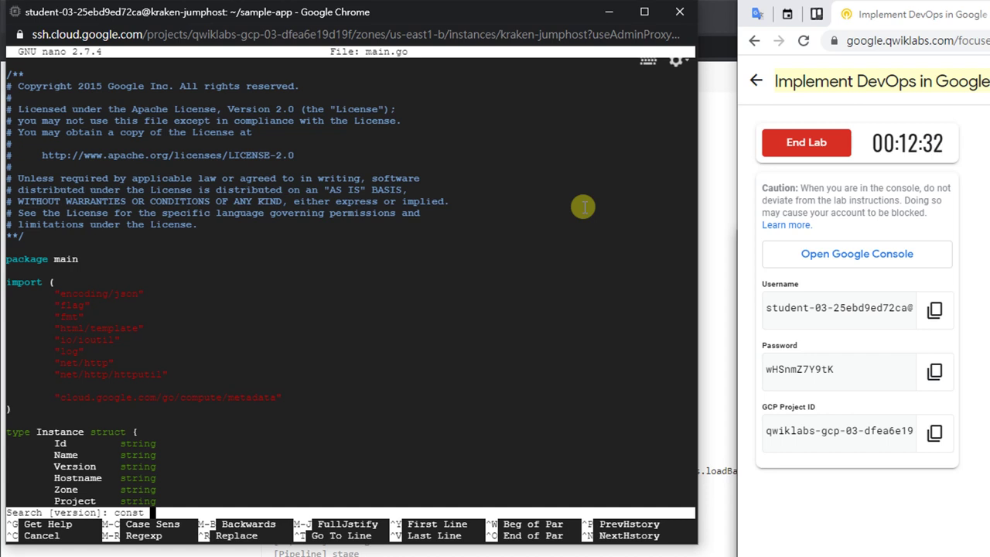
{"action": "type", "text": " version"}
{"action": "key", "text": "Return"}
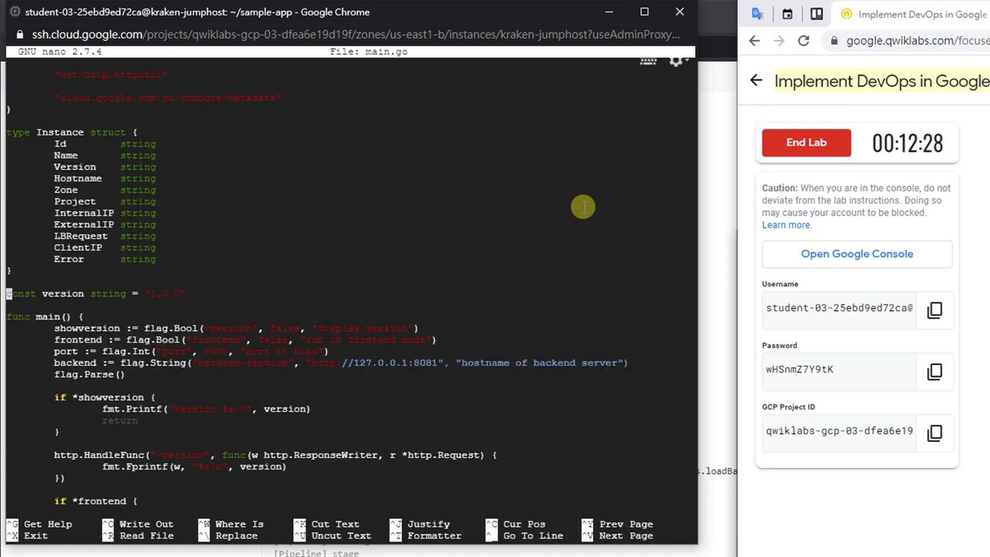
Change the version string constant in main.go to "2.0.0" and save the file under the same name.
{"action": "key", "text": "ctrl+Right"}
{"action": "key", "text": "ctrl+Right"}
{"action": "key", "text": "ctrl+Right"}
{"action": "key", "text": "ctrl+Right"}
{"action": "key", "text": "ctrl+Right"}
{"action": "key", "text": "ctrl+Right"}
{"action": "key", "text": "ctrl+Left"}
{"action": "key", "text": "ctrl+Left"}
{"action": "key", "text": "Right"}
{"action": "key", "text": "BackSpace"}
{"action": "type", "text": "2"}
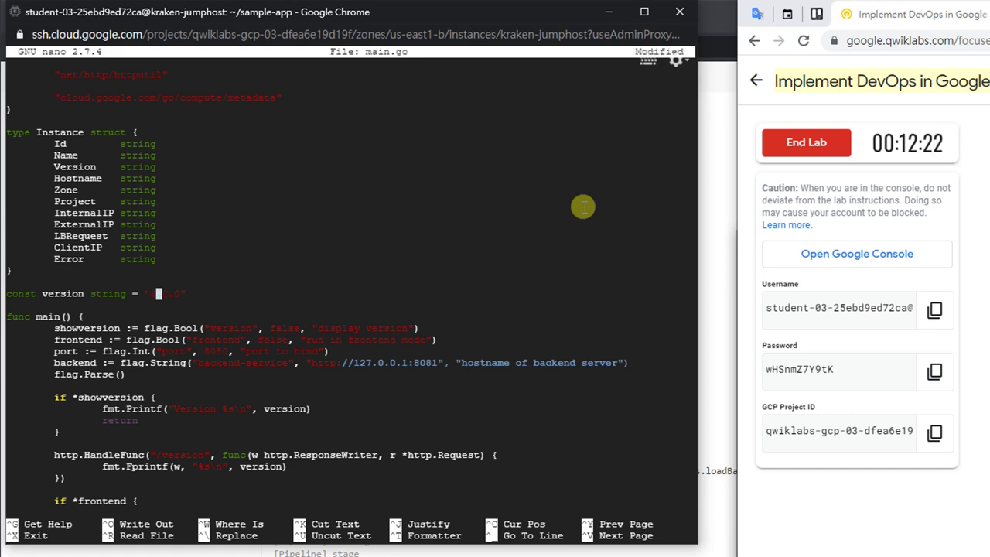
{"action": "key", "text": "ctrl+x"}
{"action": "key", "text": "y"}
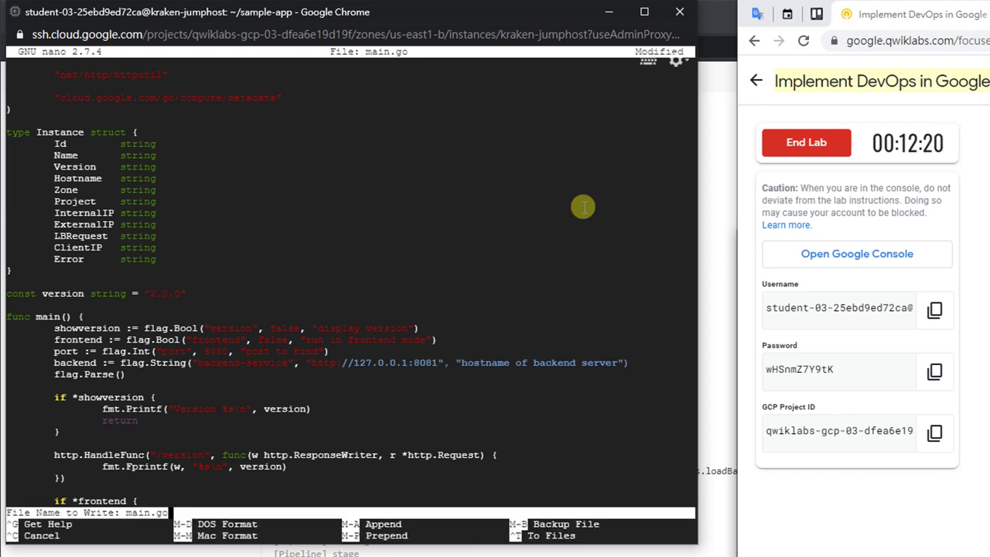
{"action": "key", "text": "Return"}
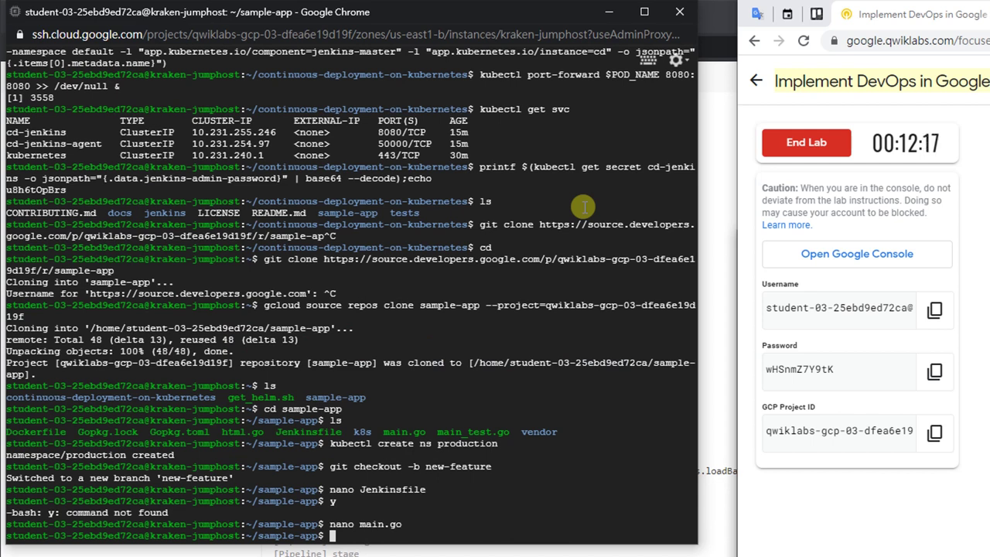
Open html.go in nano and go to the "card blue" div above the "Backend that serviced this request" title.
{"action": "type", "text": "nano html.go"}
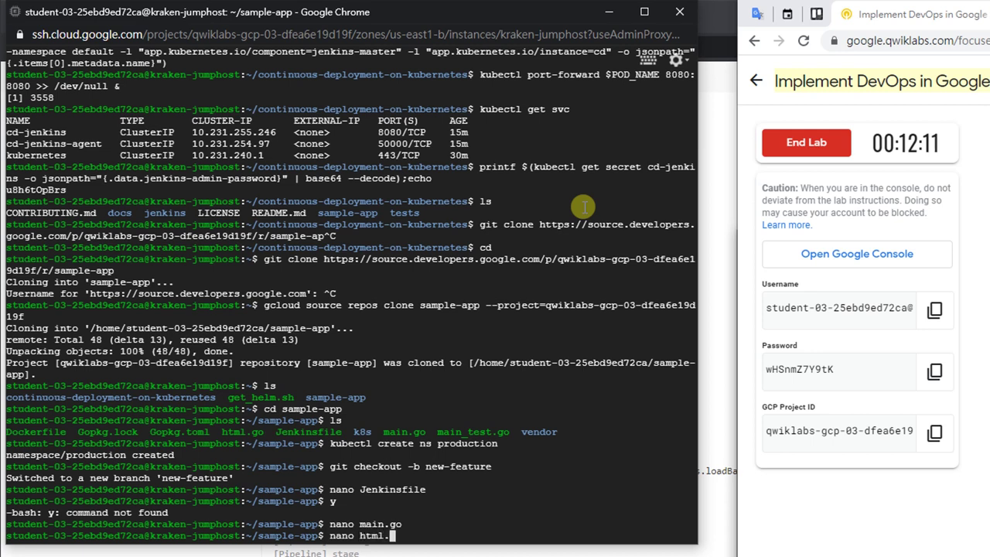
{"action": "key", "text": "Return"}
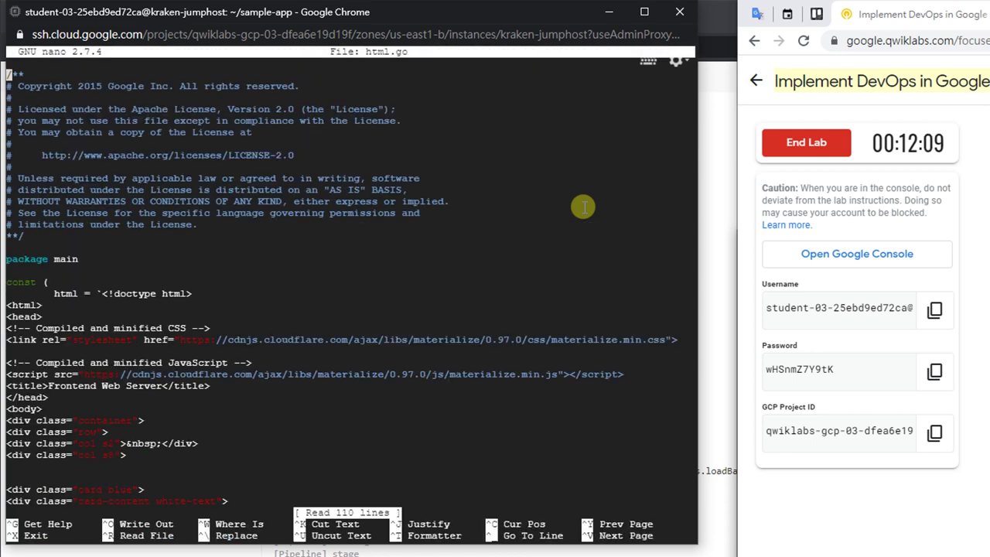
{"action": "key", "text": "Down"}
{"action": "key", "text": "Down"}
{"action": "key", "text": "Down"}
{"action": "key", "text": "Down"}
{"action": "key", "text": "Down"}
{"action": "key", "text": "Down"}
{"action": "key", "text": "Down"}
{"action": "key", "text": "Down"}
{"action": "key", "text": "Down"}
{"action": "key", "text": "Down"}
{"action": "key", "text": "Down"}
{"action": "key", "text": "Down"}
{"action": "key", "text": "Down"}
{"action": "key", "text": "Down"}
{"action": "key", "text": "Down"}
{"action": "key", "text": "Down"}
{"action": "key", "text": "Down"}
{"action": "key", "text": "Down"}
{"action": "key", "text": "Down"}
{"action": "key", "text": "Down"}
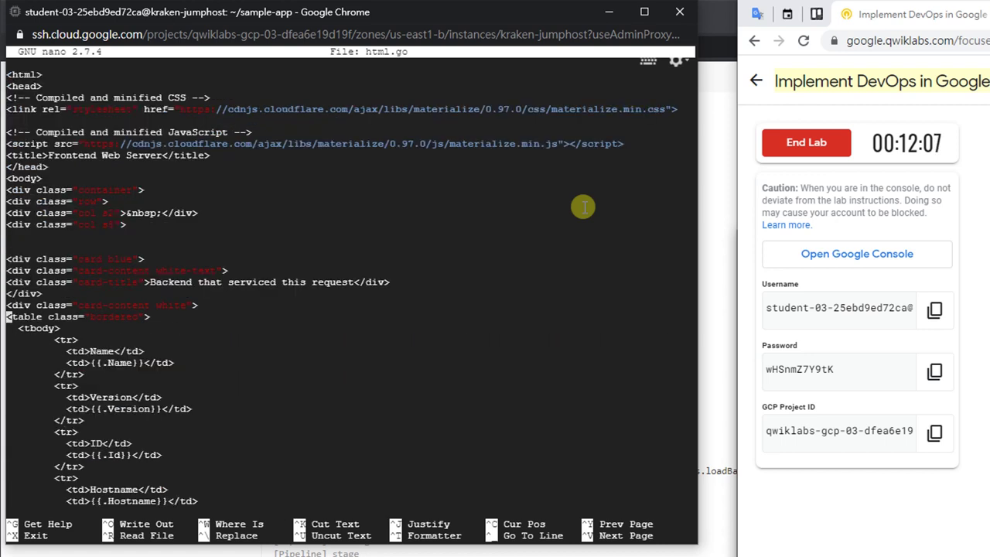
{"action": "key", "text": "Down"}
{"action": "key", "text": "Down"}
{"action": "key", "text": "Down"}
{"action": "key", "text": "Down"}
{"action": "key", "text": "Down"}
{"action": "key", "text": "Up"}
{"action": "key", "text": "Up"}
{"action": "key", "text": "Up"}
{"action": "key", "text": "Up"}
{"action": "key", "text": "Up"}
{"action": "key", "text": "Up"}
{"action": "key", "text": "Up"}
{"action": "key", "text": "Up"}
{"action": "key", "text": "Up"}
{"action": "key", "text": "Up"}
Change the class of the backend card's div to "card orange" and save html.go.
{"action": "key", "text": "End"}
{"action": "key", "text": "Left"}
{"action": "key", "text": "Left"}
{"action": "key", "text": "BackSpace"}
{"action": "key", "text": "BackSpace"}
{"action": "key", "text": "BackSpace"}
{"action": "key", "text": "BackSpace"}
{"action": "type", "text": "rd o"}
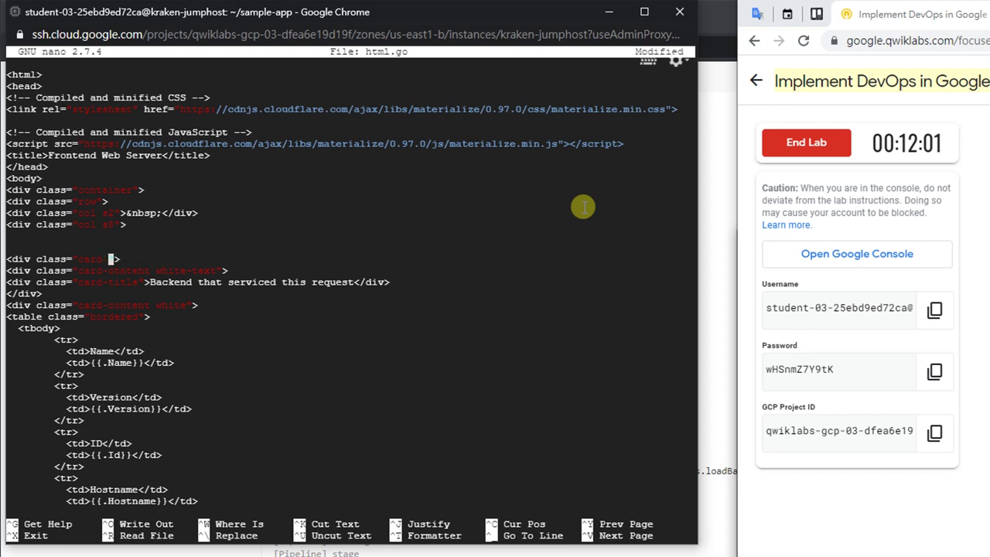
{"action": "type", "text": "range"}
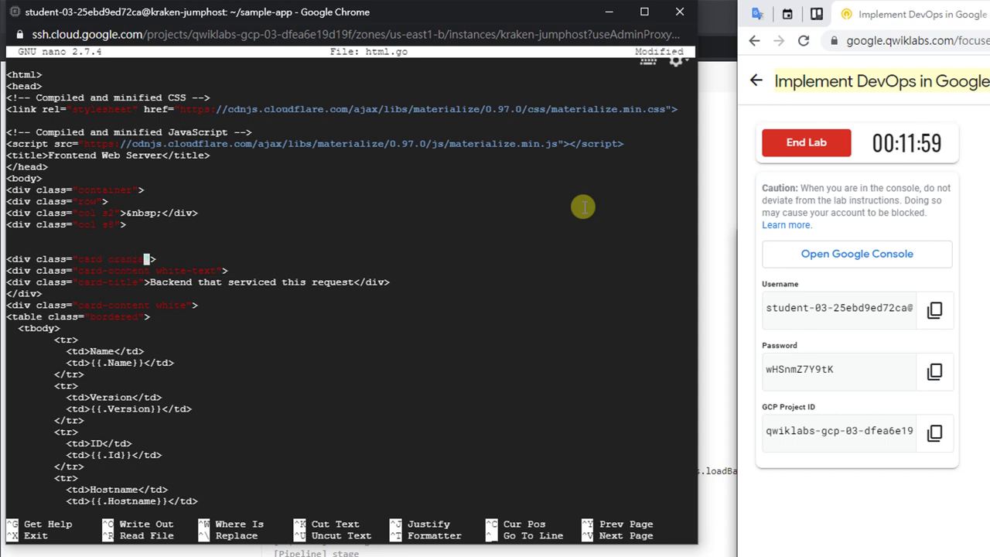
{"action": "key", "text": "ctrl+x"}
{"action": "key", "text": "y"}
{"action": "key", "text": "Return"}
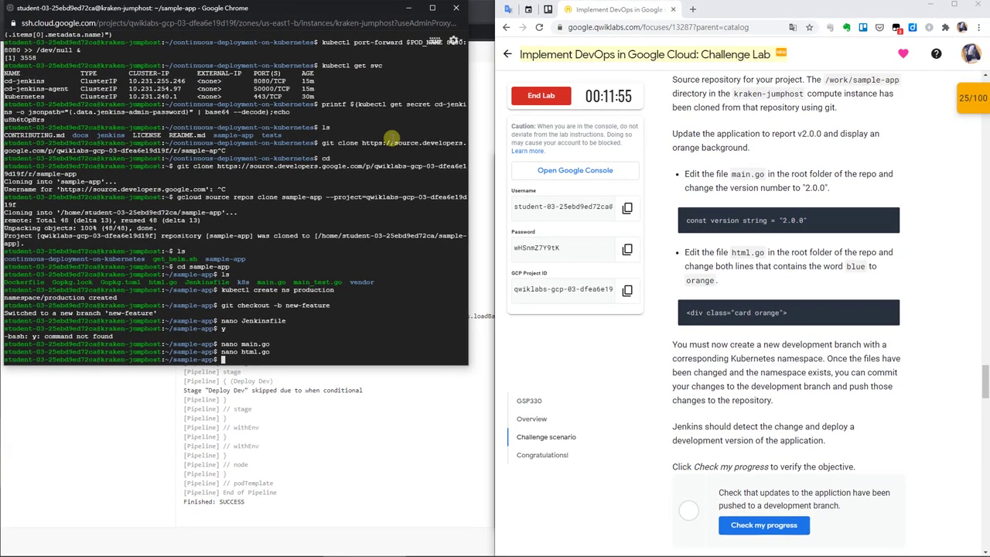
Stage Jenkinsfile, html.go and main.go in the sample-app repository with the reference lab's git add command.
{"action": "key", "text": "alt+Tab"}
{"action": "key", "text": "alt+Tab"}
{"action": "scroll", "coordinate": [779, 271], "scroll_direction": "down", "scroll_amount": 4}
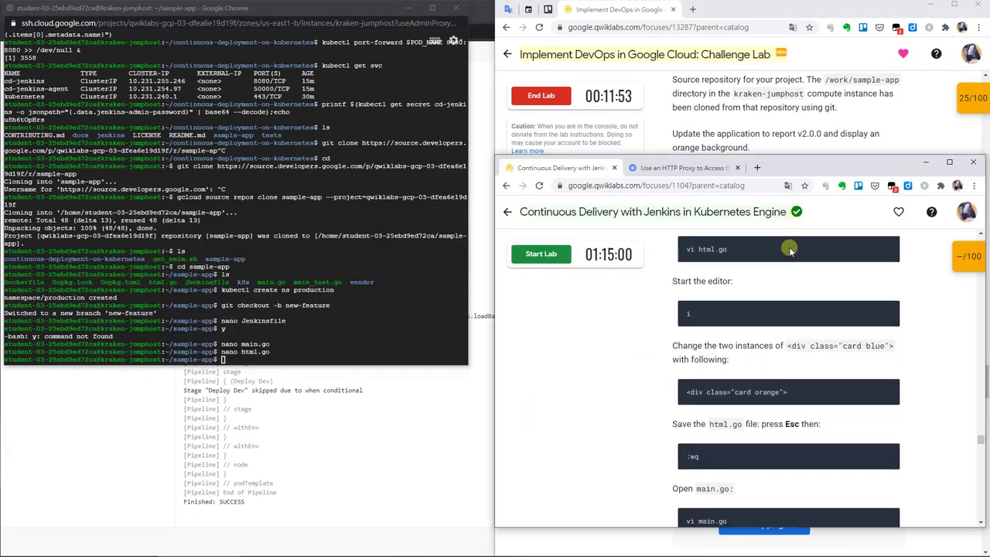
{"action": "scroll", "coordinate": [779, 270], "scroll_direction": "down", "scroll_amount": 5}
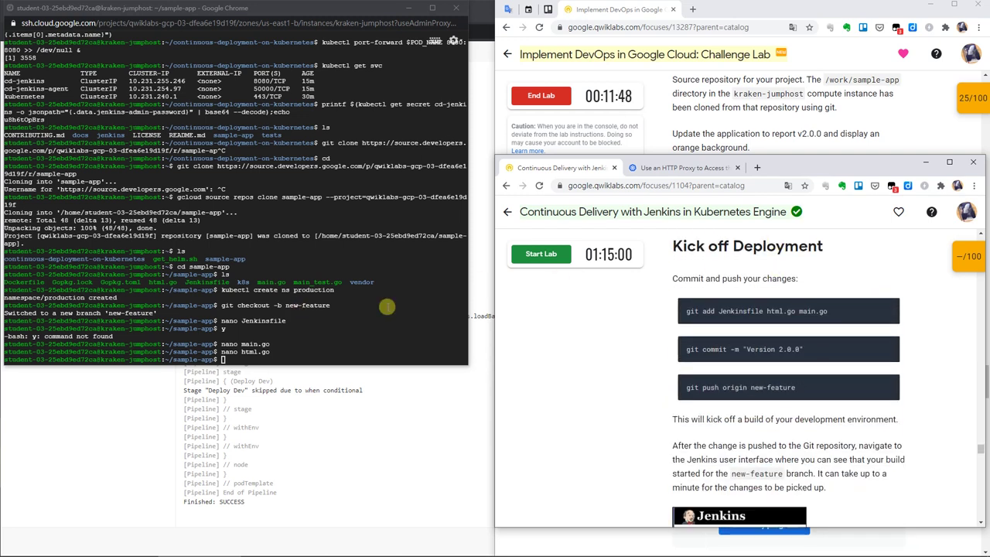
{"action": "left_click", "coordinate": [886, 309]}
{"action": "left_click", "coordinate": [381, 337]}
{"action": "key", "text": "ctrl+v"}
{"action": "key", "text": "Return"}
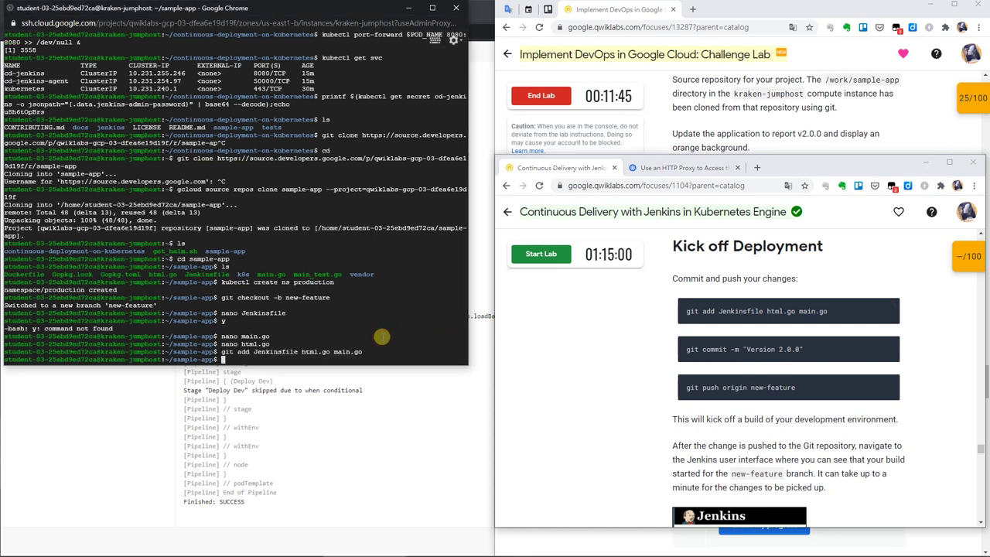
Try to commit the staged files with the message "Version 2.0.0", using the reference lab's git commit command.
{"action": "left_click", "coordinate": [886, 349]}
{"action": "left_click", "coordinate": [386, 349]}
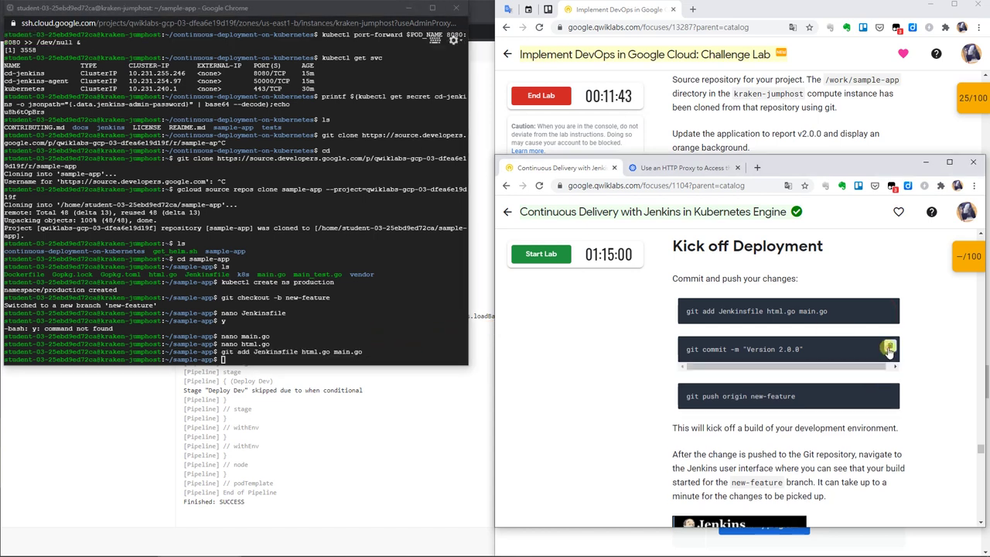
{"action": "key", "text": "ctrl+v"}
{"action": "key", "text": "Return"}
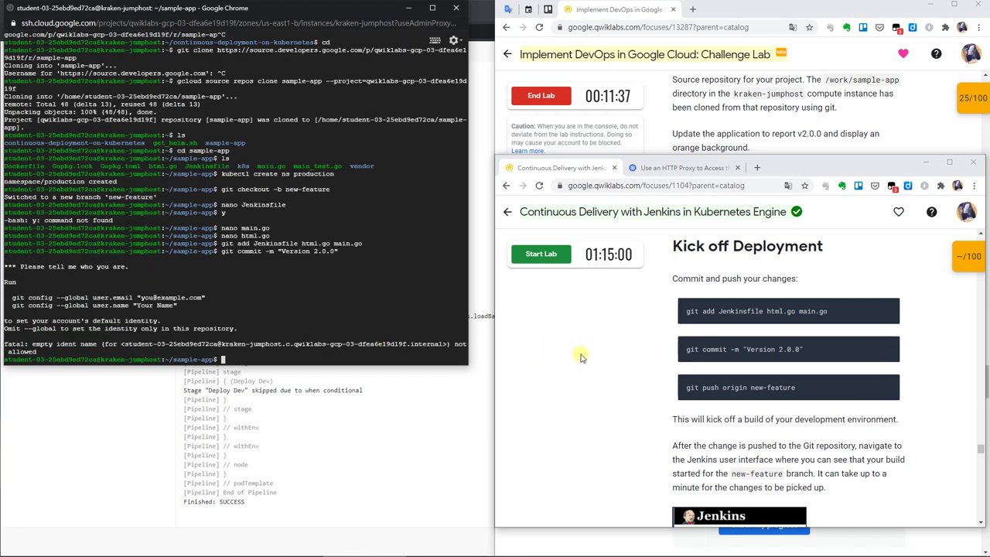
Set Git's global user email and user name with the placeholder git config commands shown in the terminal.
{"action": "scroll", "coordinate": [582, 357], "scroll_direction": "up", "scroll_amount": 15}
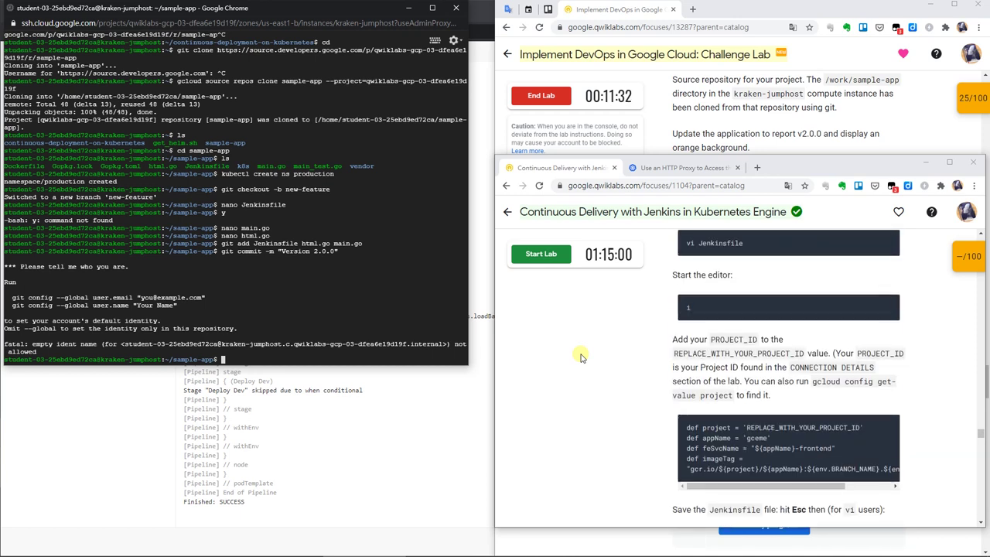
{"action": "scroll", "coordinate": [582, 357], "scroll_direction": "up", "scroll_amount": 15}
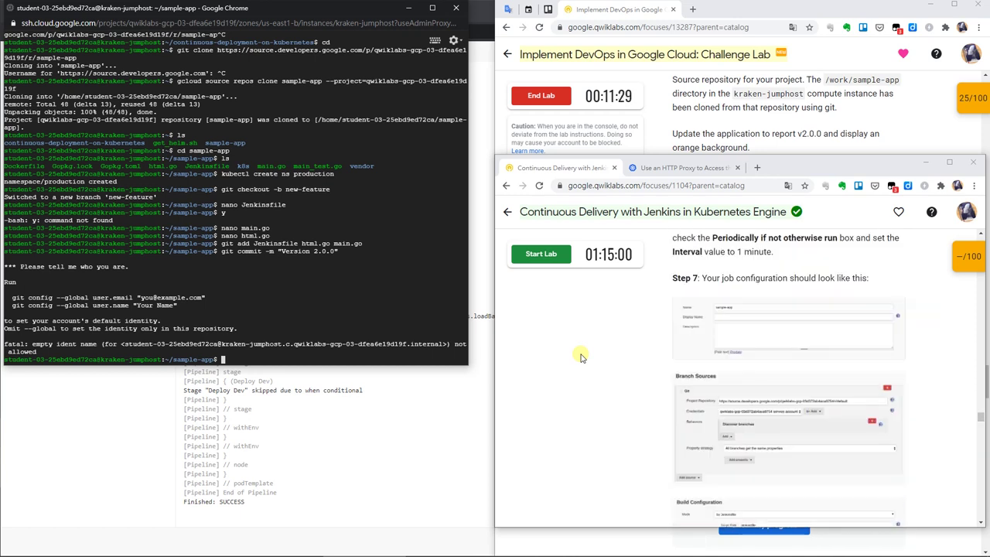
{"action": "scroll", "coordinate": [582, 357], "scroll_direction": "up", "scroll_amount": 15}
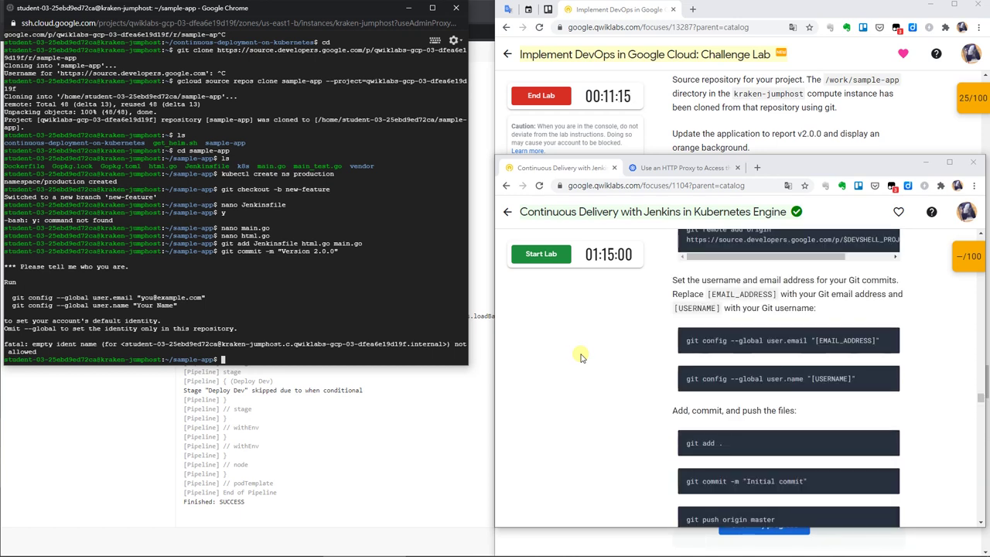
{"action": "triple_click", "coordinate": [61, 298]}
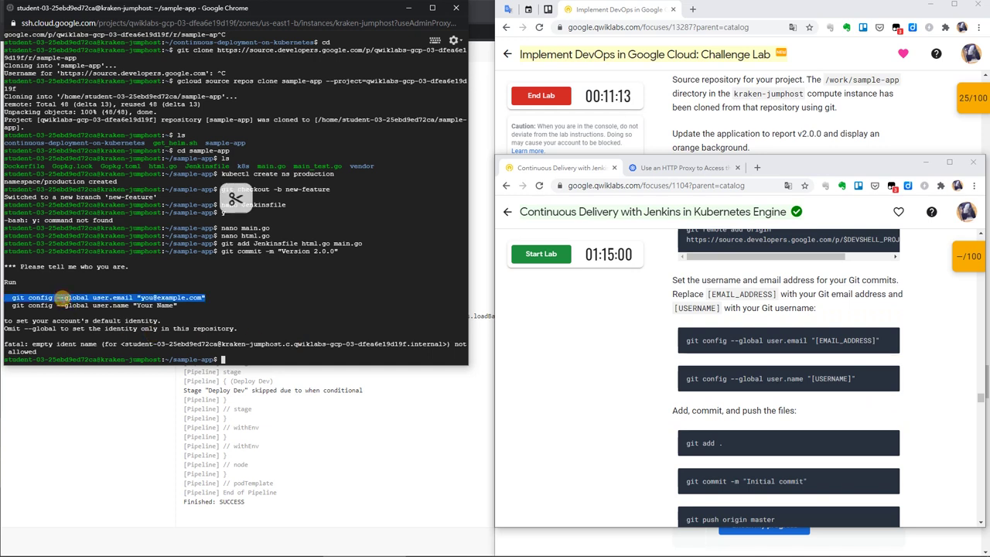
{"action": "left_click", "coordinate": [278, 352]}
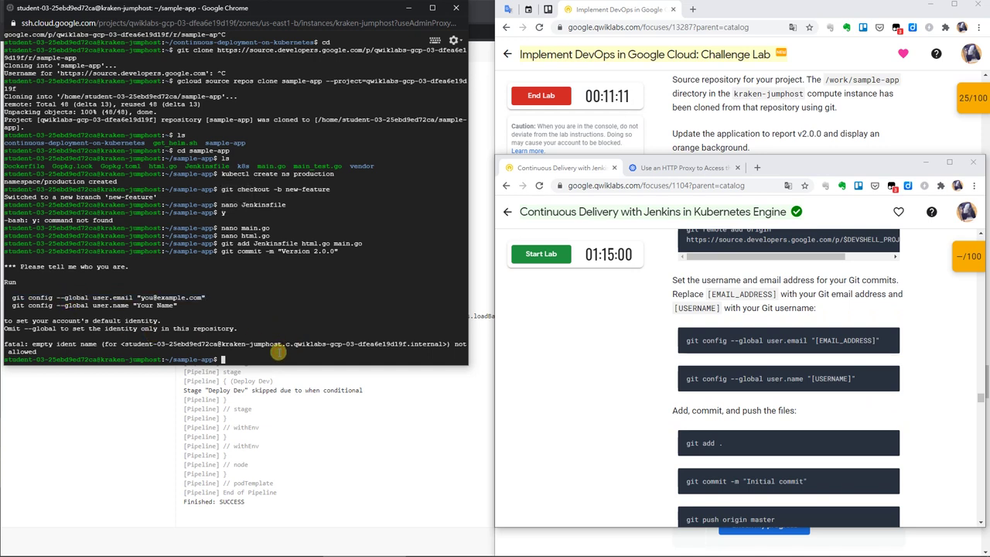
{"action": "key", "text": "ctrl+v"}
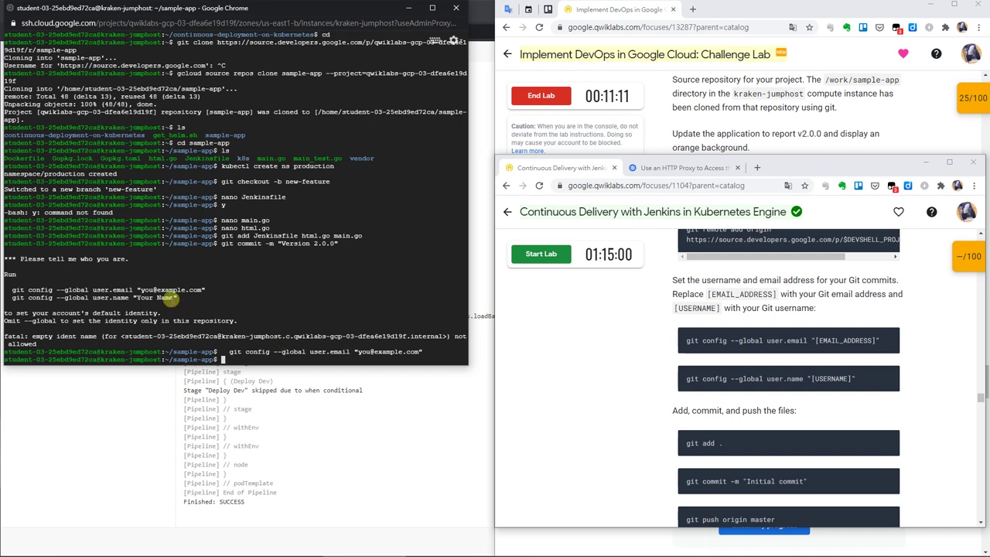
{"action": "triple_click", "coordinate": [170, 297]}
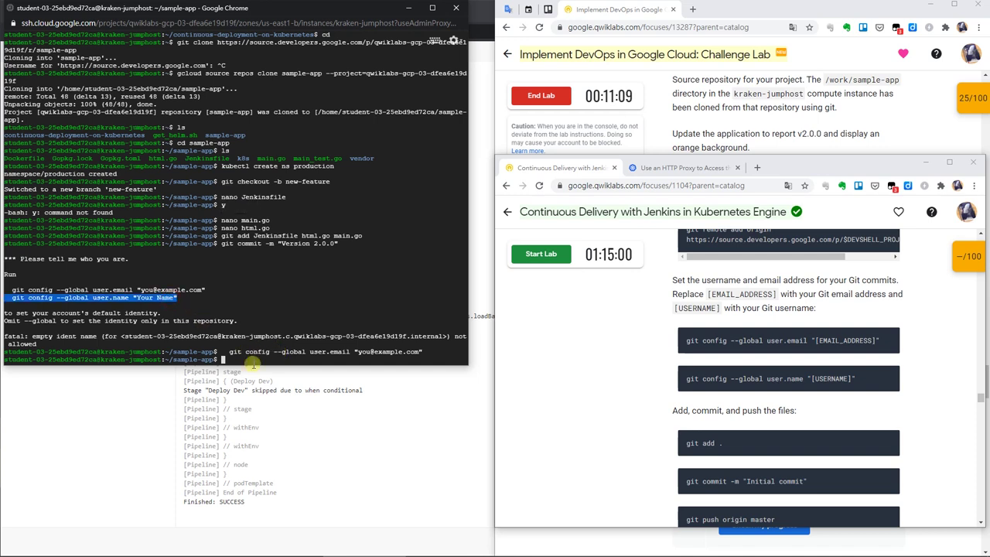
{"action": "right_click", "coordinate": [252, 364]}
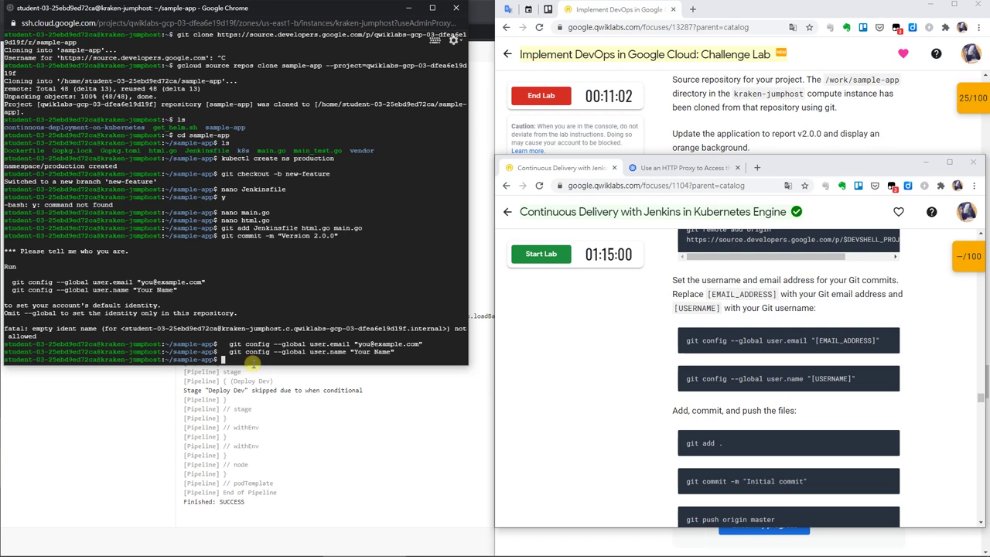
Commit the staged files with the message "Version 2.0.0" and push the new-feature branch to origin.
{"action": "key", "text": "Up"}
{"action": "key", "text": "Return"}
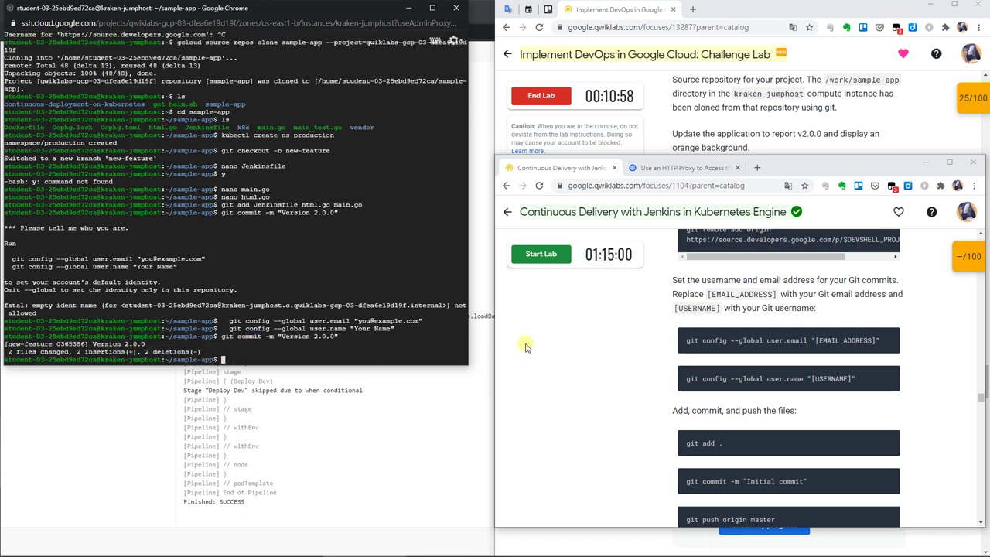
{"action": "scroll", "coordinate": [659, 356], "scroll_direction": "down", "scroll_amount": 15}
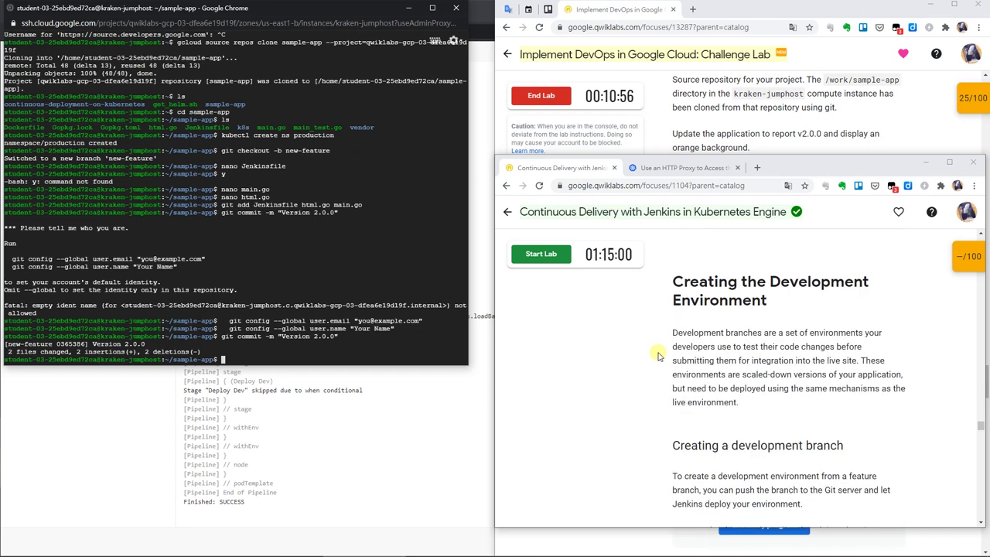
{"action": "scroll", "coordinate": [658, 356], "scroll_direction": "down", "scroll_amount": 5}
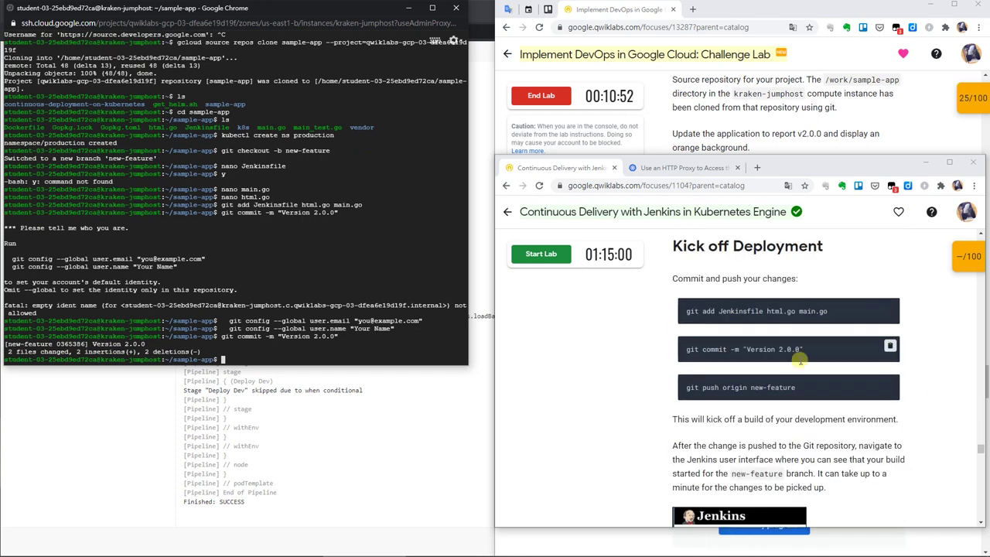
{"action": "left_click", "coordinate": [889, 383]}
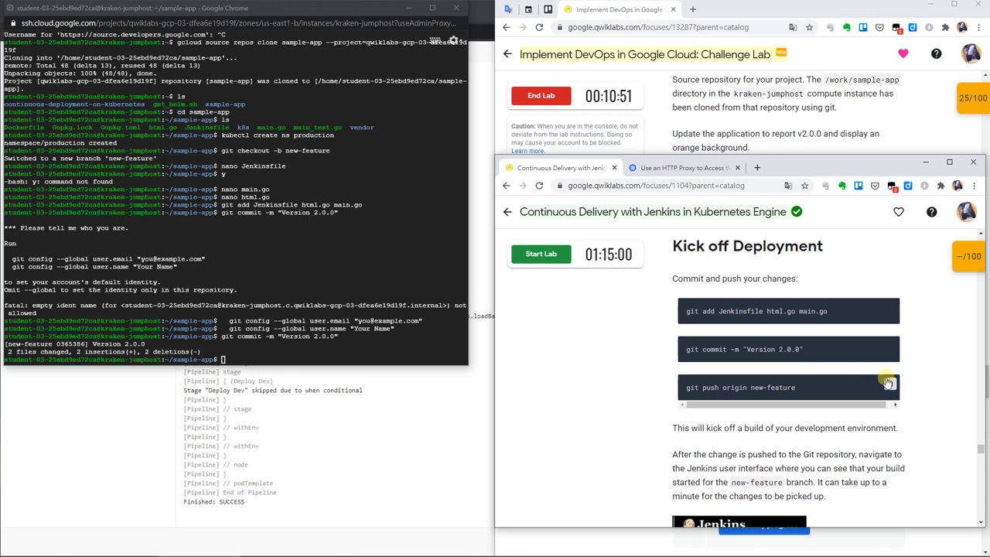
{"action": "left_click", "coordinate": [305, 357]}
{"action": "key", "text": "ctrl+v"}
{"action": "key", "text": "Return"}
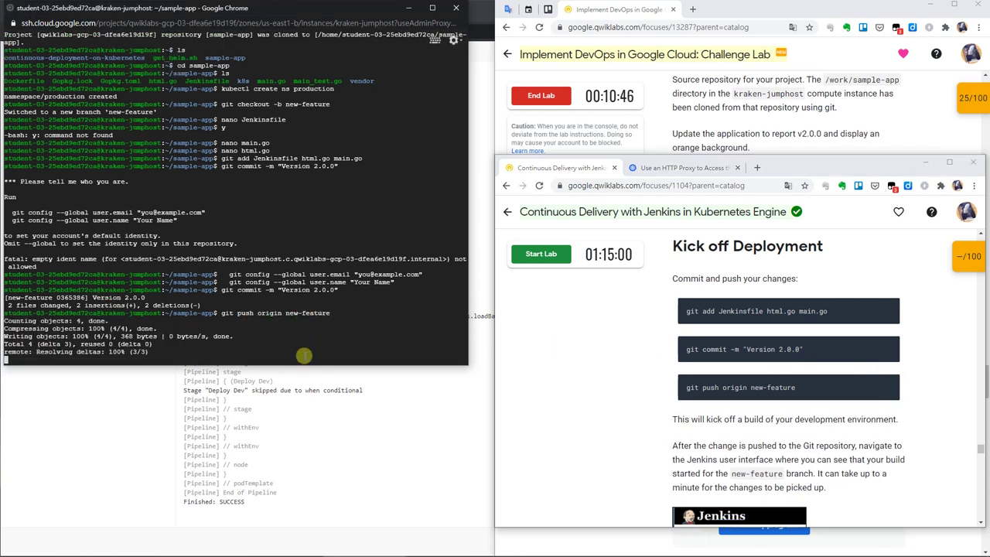
Switch to Jenkins, open the sample-app project and start a multibranch pipeline scan to pick up the new-feature branch.
{"action": "scroll", "coordinate": [706, 364], "scroll_direction": "down", "scroll_amount": 3}
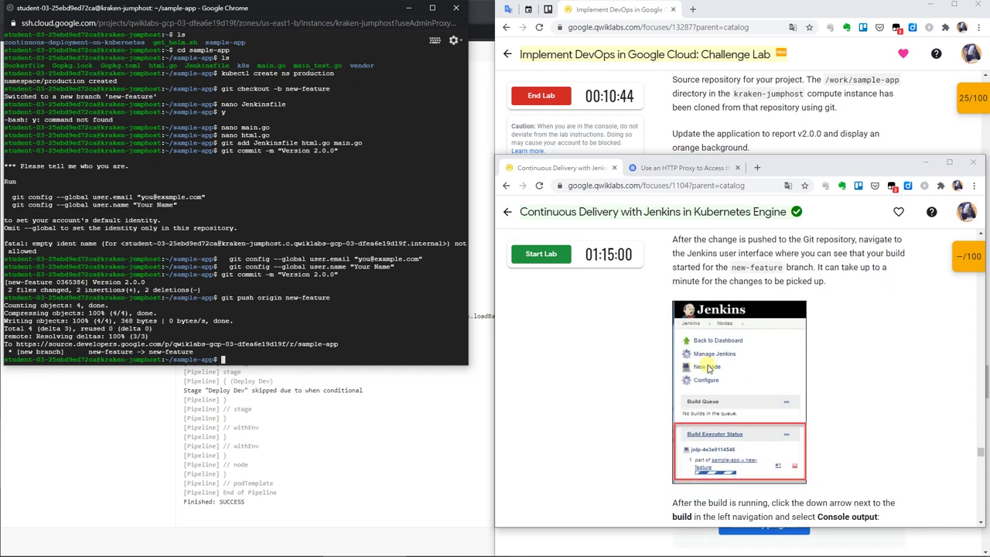
{"action": "left_click", "coordinate": [431, 407]}
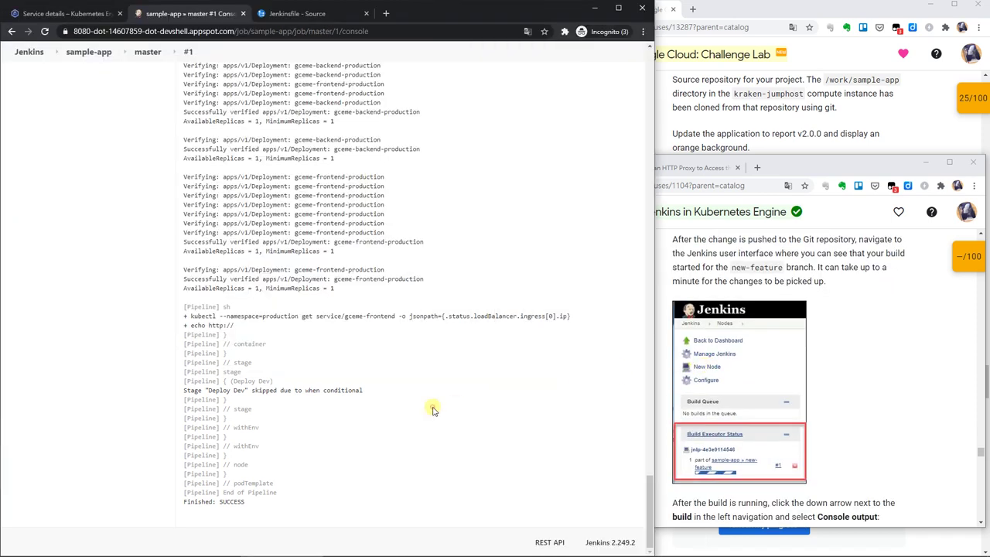
{"action": "left_click", "coordinate": [89, 52]}
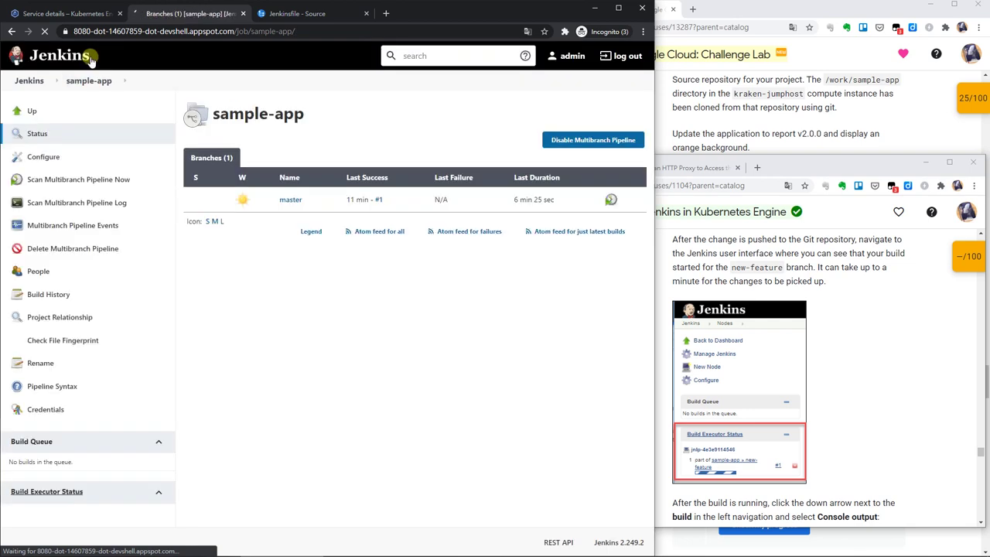
{"action": "left_click", "coordinate": [106, 186]}
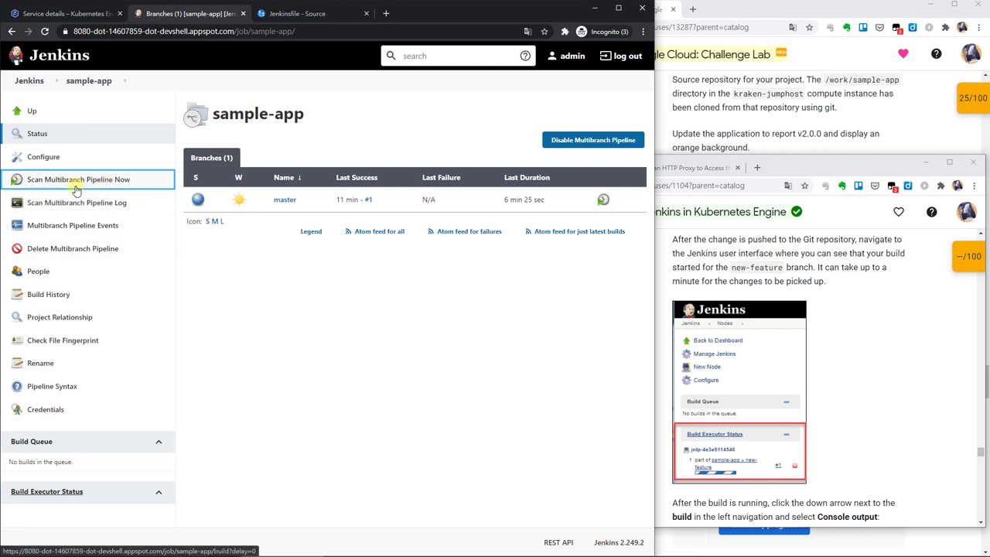
{"action": "left_click", "coordinate": [16, 179]}
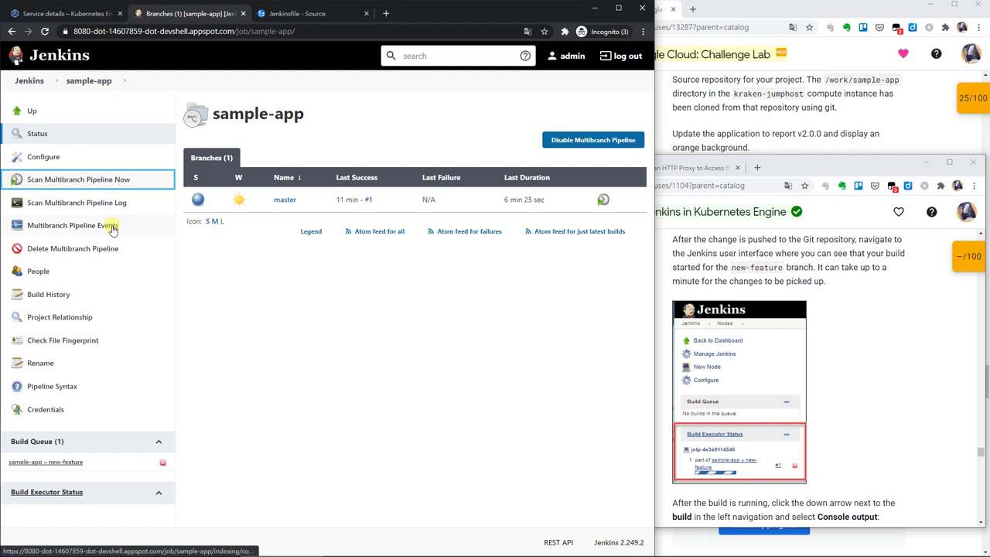
Open build #1 of the new-feature branch from the build queue, with the challenge lab instructions brought forward beside it.
{"action": "left_click", "coordinate": [60, 463]}
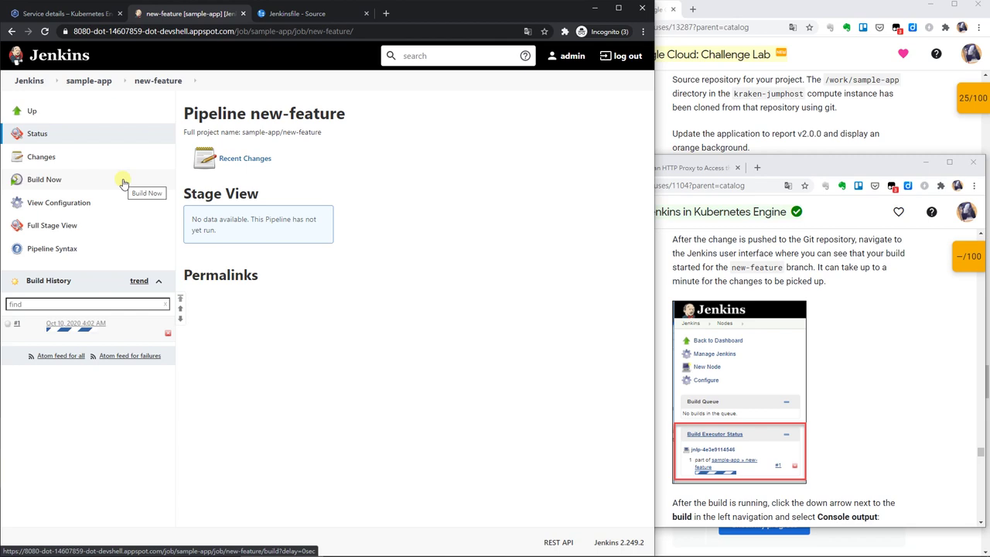
{"action": "left_click", "coordinate": [89, 323]}
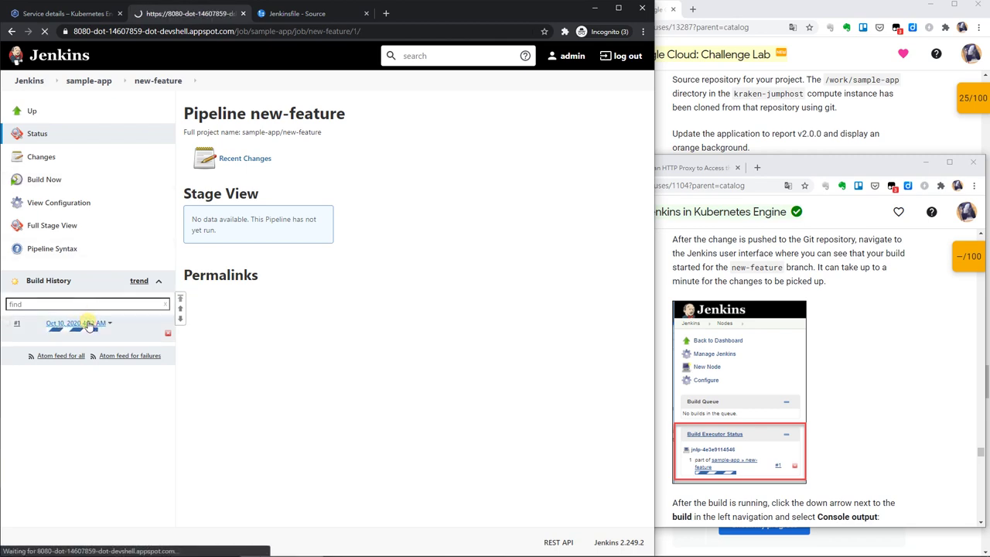
{"action": "left_click", "coordinate": [777, 133]}
{"action": "left_click", "coordinate": [302, 277]}
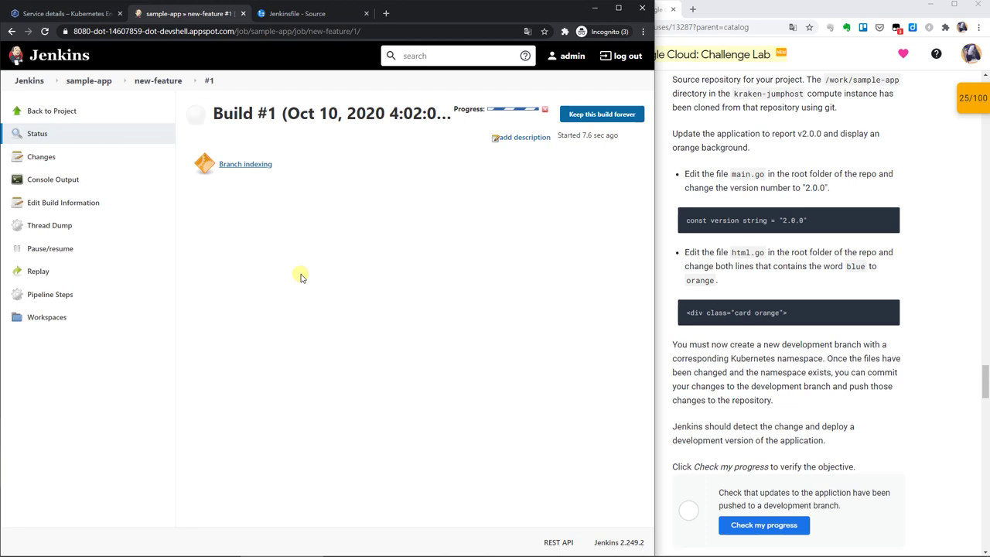
Review the pipeline steps of new-feature build #1, and open its console output.
{"action": "left_click", "coordinate": [71, 179]}
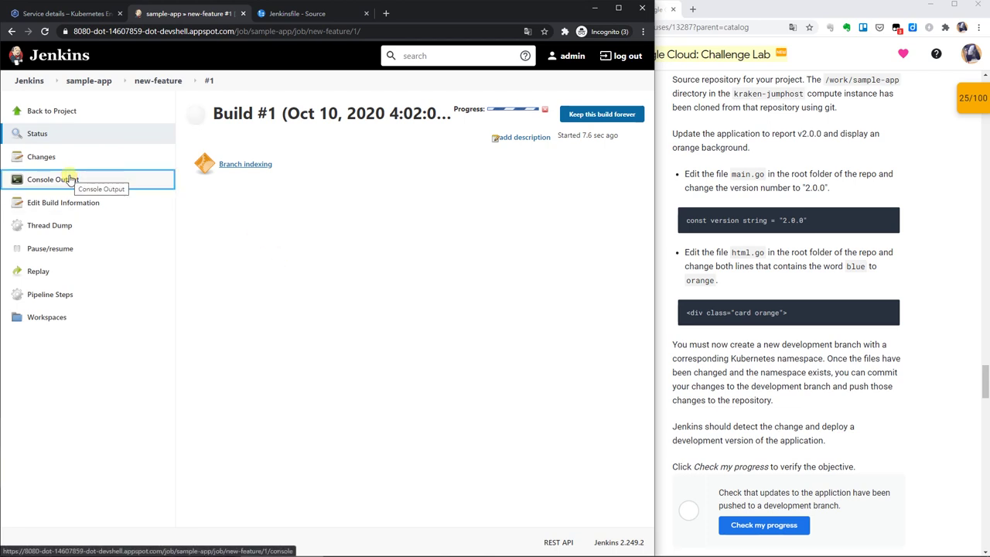
{"action": "left_click", "coordinate": [70, 295]}
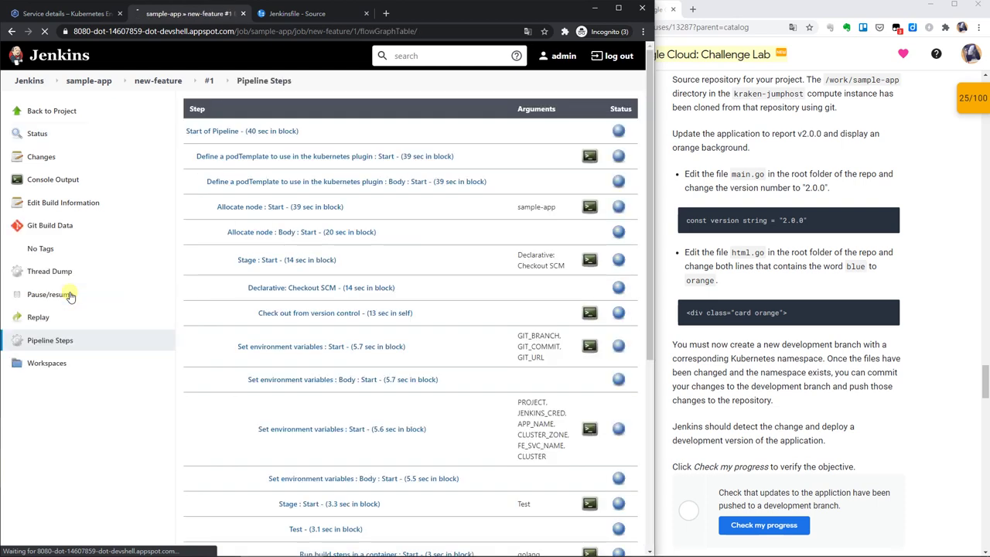
{"action": "scroll", "coordinate": [186, 254], "scroll_direction": "down", "scroll_amount": 4}
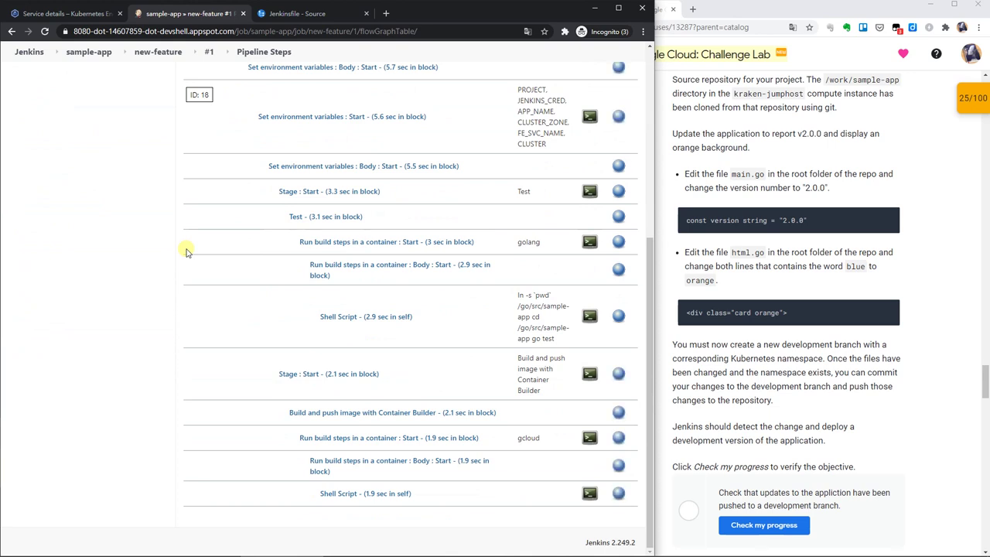
{"action": "scroll", "coordinate": [185, 252], "scroll_direction": "up", "scroll_amount": 5}
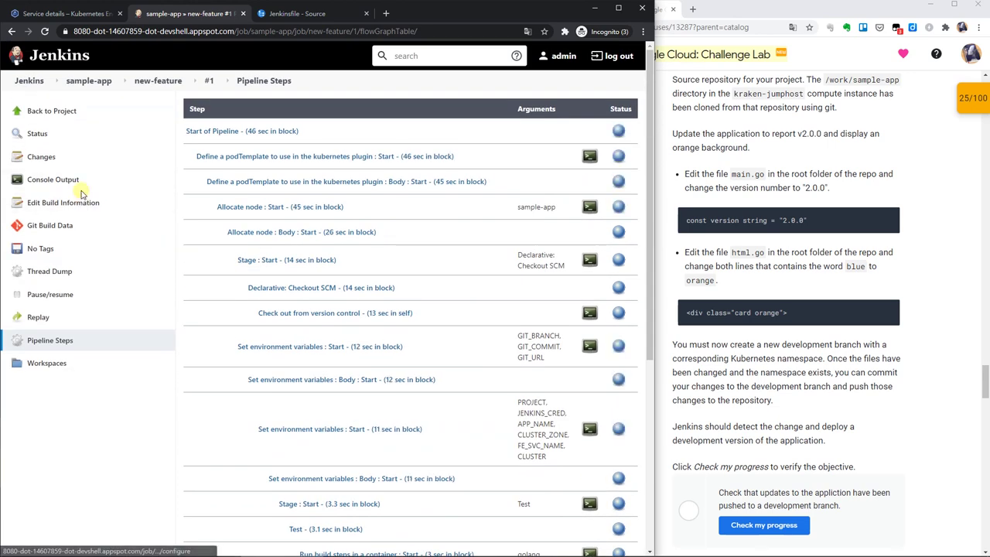
{"action": "left_click", "coordinate": [75, 185]}
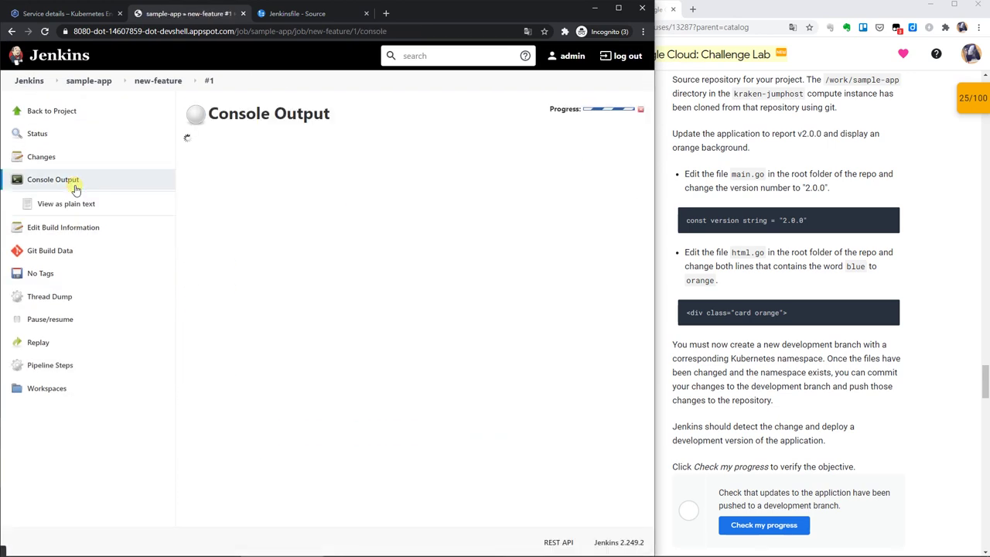